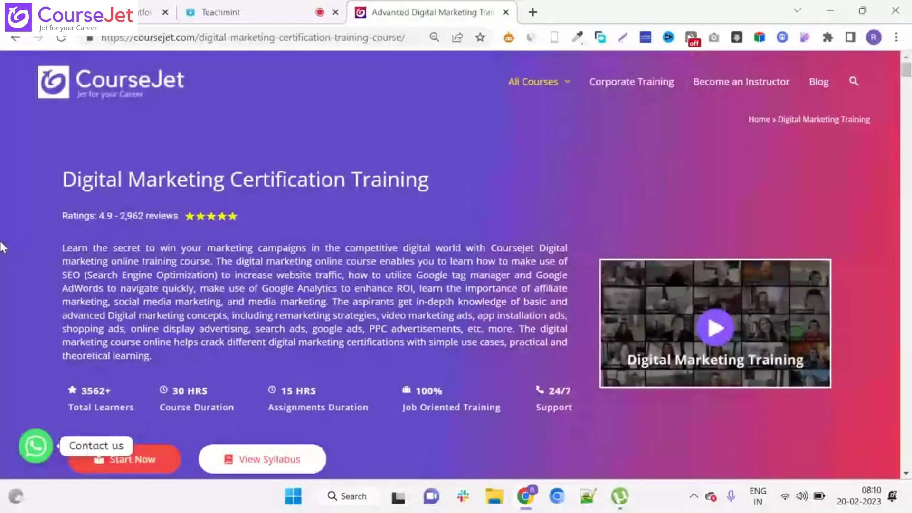
Step: Dismiss the free quote form and go through the module list in the Digital Marketing course's Curriculum section
{"action": "scroll", "coordinate": [2, 247], "scroll_direction": "down", "scroll_amount": 8}
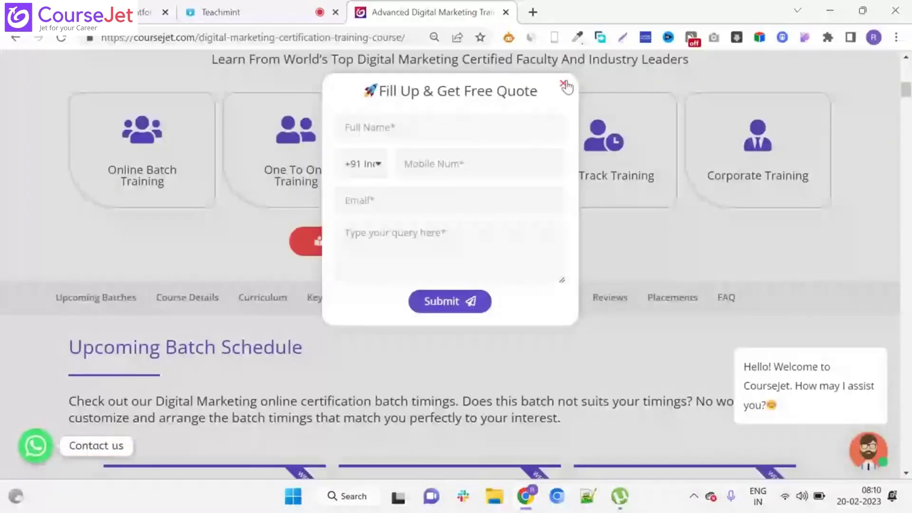
{"action": "left_click", "coordinate": [564, 85]}
{"action": "left_click", "coordinate": [277, 297]}
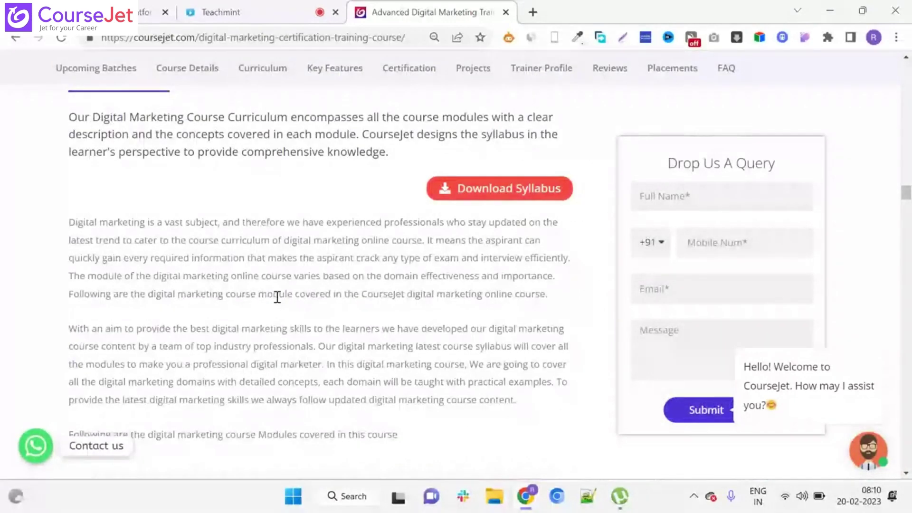
{"action": "scroll", "coordinate": [288, 301], "scroll_direction": "down", "scroll_amount": 15}
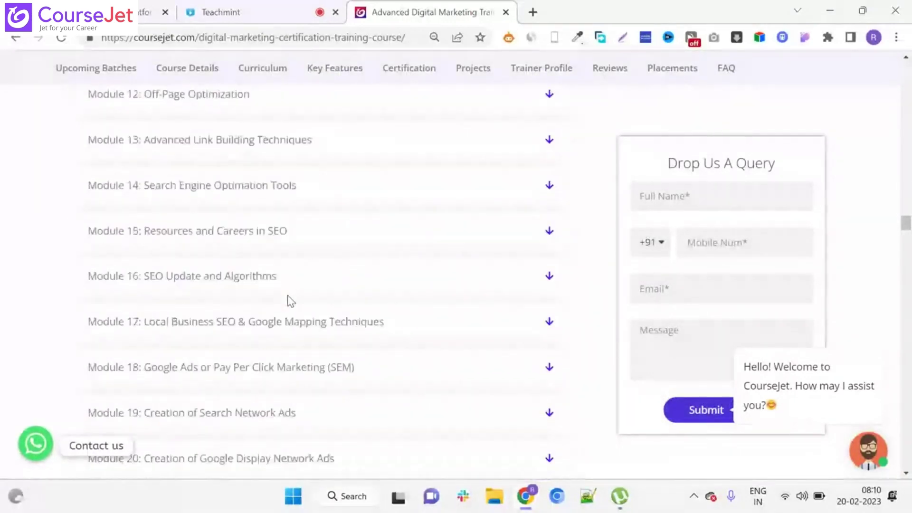
{"action": "scroll", "coordinate": [290, 301], "scroll_direction": "down", "scroll_amount": 12}
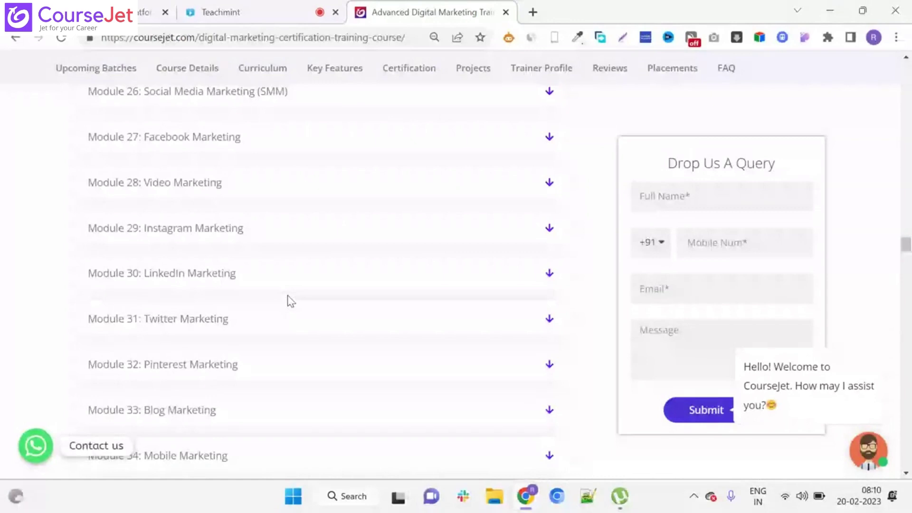
{"action": "scroll", "coordinate": [290, 301], "scroll_direction": "down", "scroll_amount": 2}
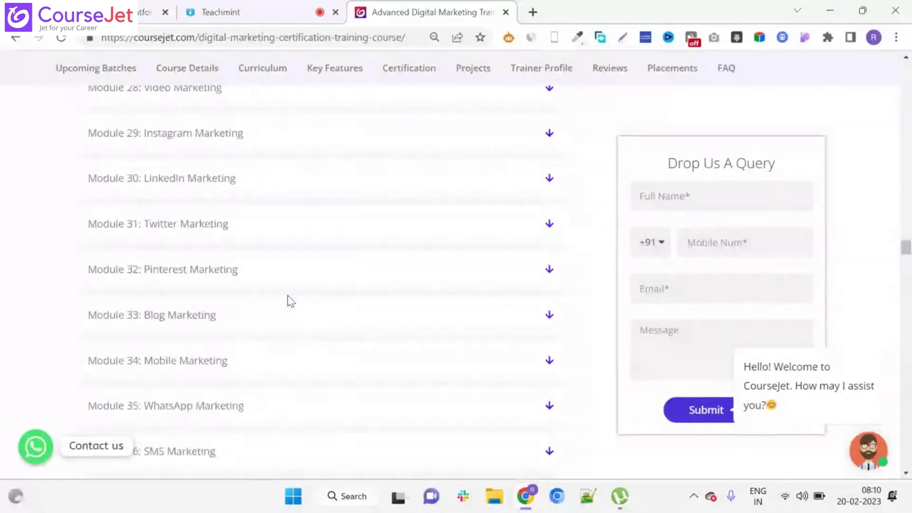
{"action": "scroll", "coordinate": [89, 240], "scroll_direction": "up", "scroll_amount": 1}
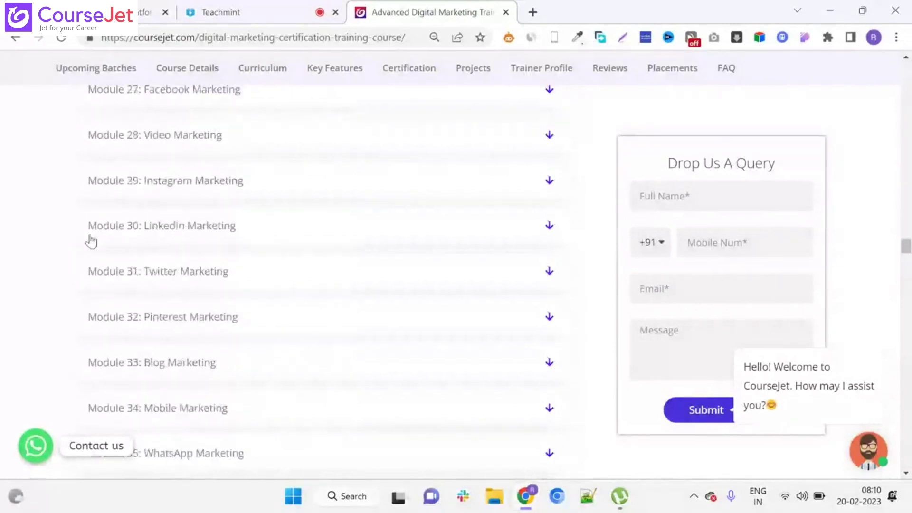
Step: Expand Module 30: LinkedIn Marketing to read its covered topics, and close it again
{"action": "left_click", "coordinate": [258, 224]}
{"action": "scroll", "coordinate": [49, 220], "scroll_direction": "down", "scroll_amount": 1}
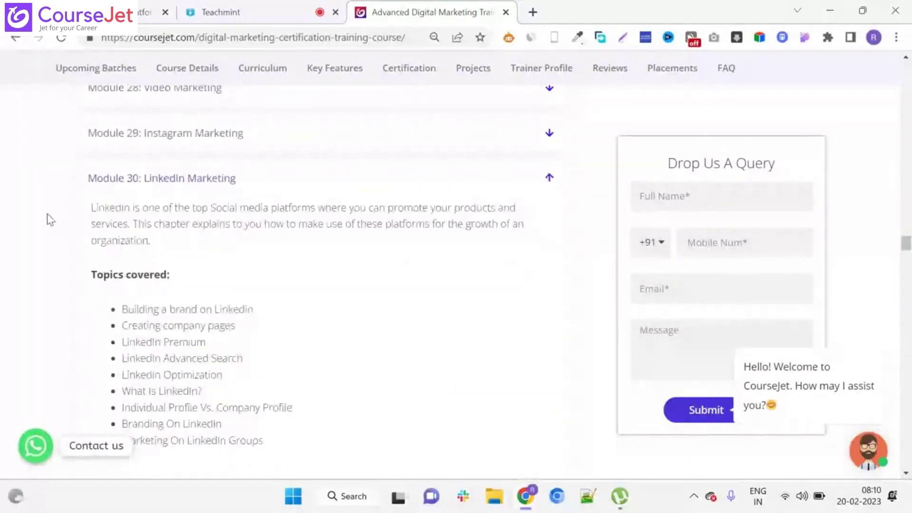
{"action": "scroll", "coordinate": [50, 220], "scroll_direction": "down", "scroll_amount": 1}
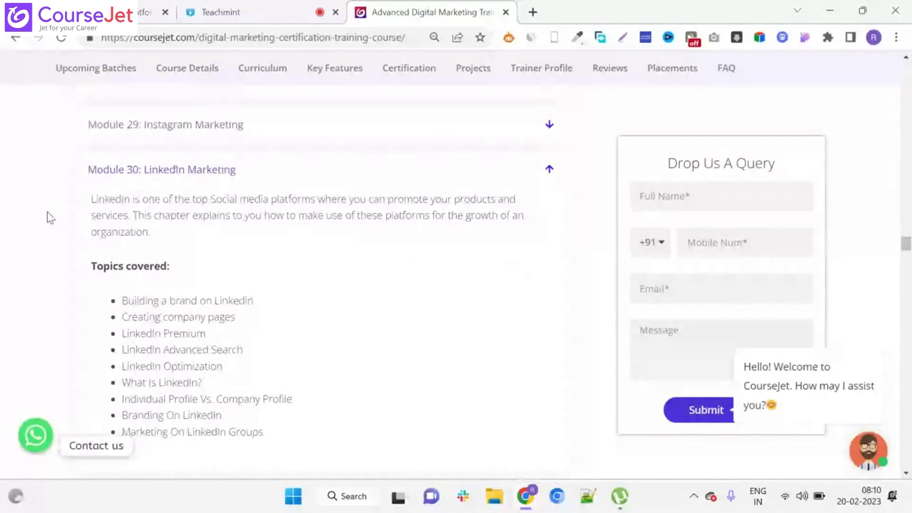
{"action": "left_click", "coordinate": [214, 163]}
Step: Search Google for "linkedin ads" in a new tab and open the LinkedIn Ads: Targeted Self-Service Ads result
{"action": "left_click", "coordinate": [532, 12]}
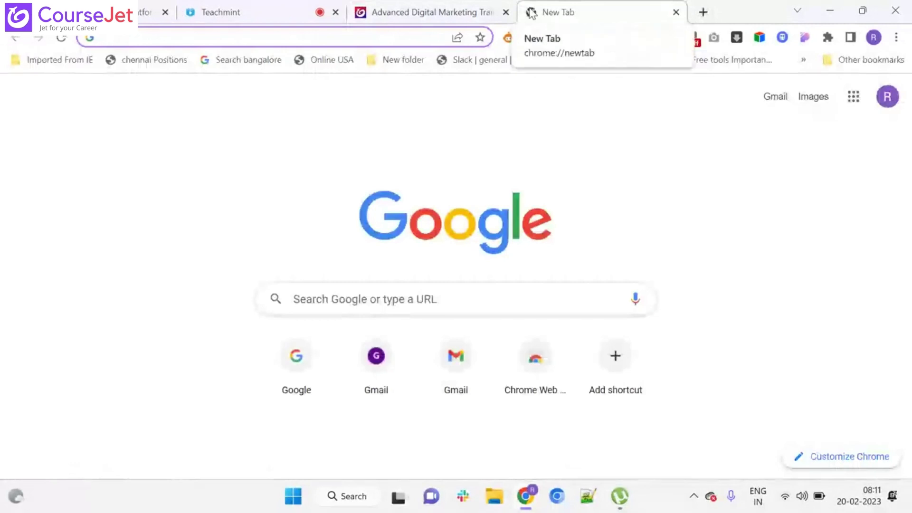
{"action": "type", "text": "l"}
{"action": "type", "text": "inkedin ads"}
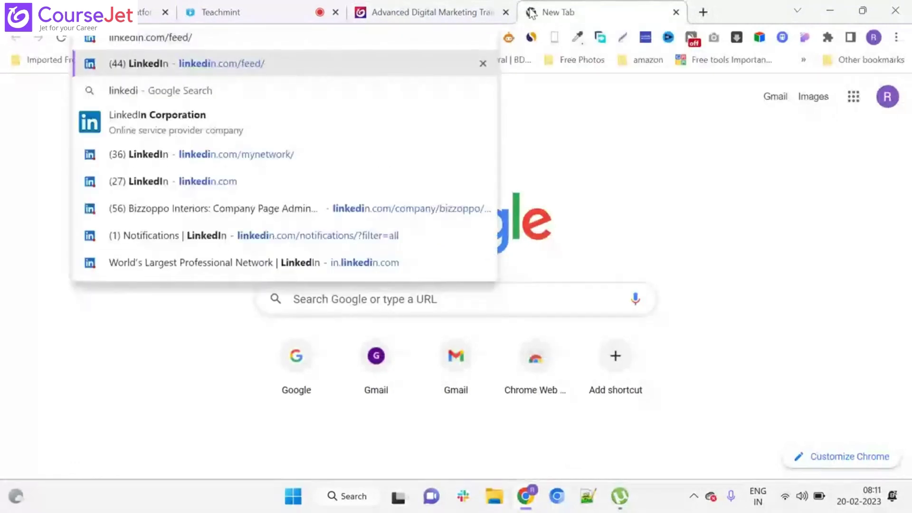
{"action": "key", "text": "Return"}
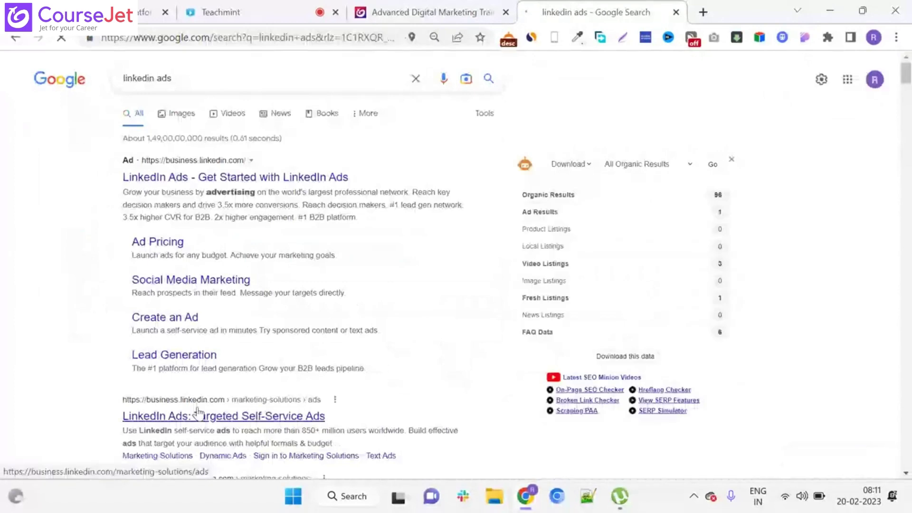
{"action": "scroll", "coordinate": [197, 411], "scroll_direction": "down", "scroll_amount": 2}
{"action": "left_click", "coordinate": [135, 298]}
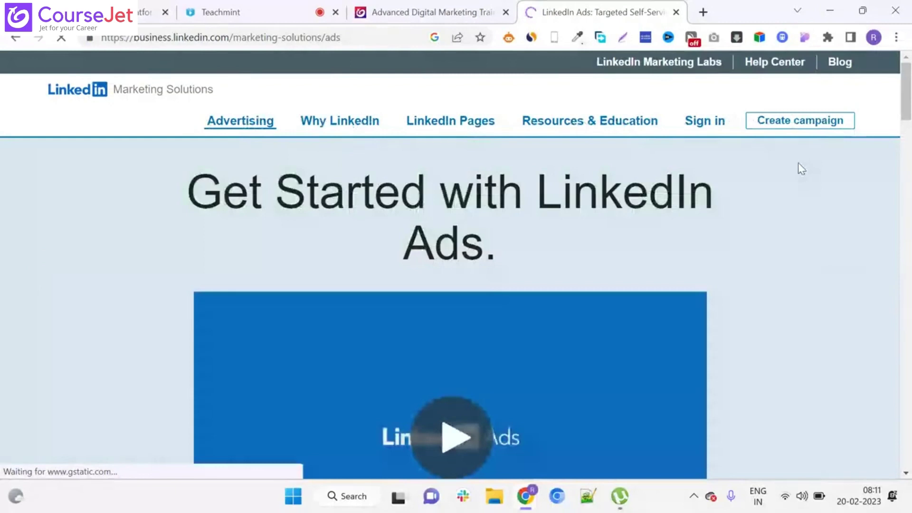
Step: Sign into Campaign Manager and open the ad account belonging to the CourseJet company
{"action": "left_click", "coordinate": [721, 125]}
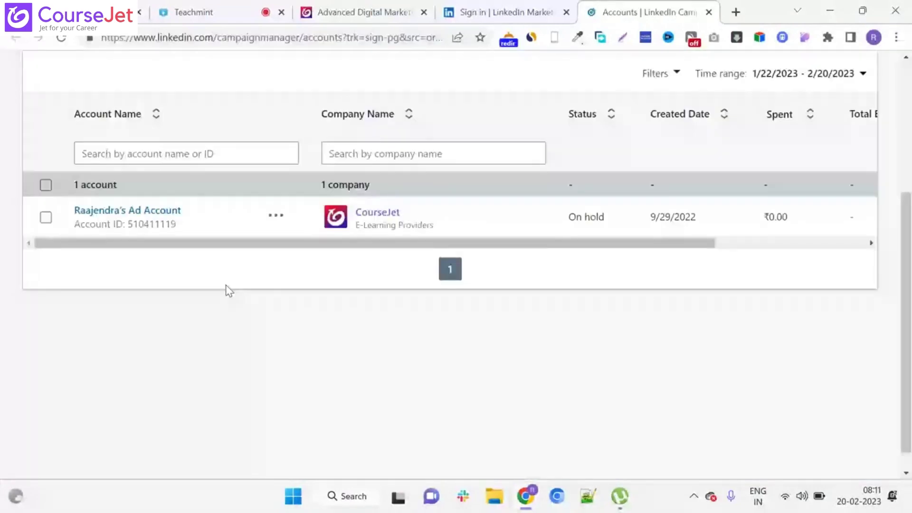
{"action": "left_click", "coordinate": [177, 212]}
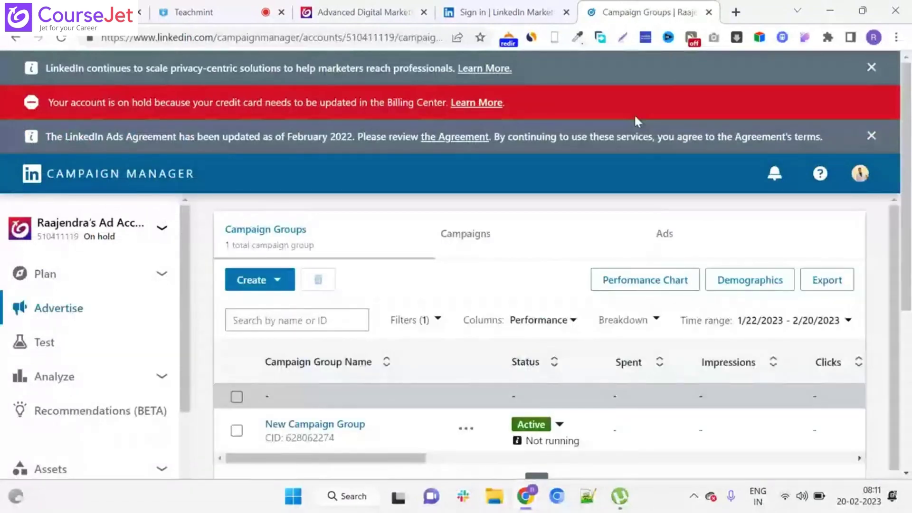
Step: Dismiss the privacy notice, the Metric Breakdowns tip and the Ads Agreement notice in Campaign Manager
{"action": "scroll", "coordinate": [449, 227], "scroll_direction": "down", "scroll_amount": 1}
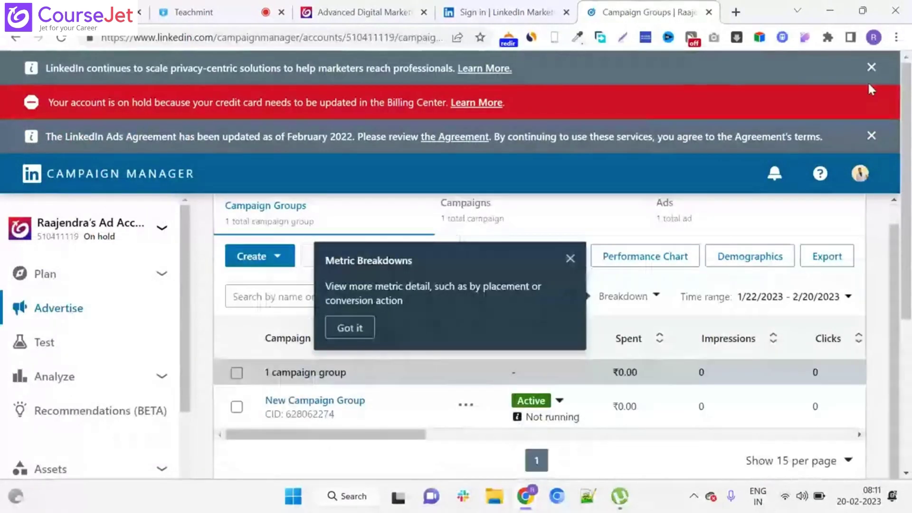
{"action": "left_click", "coordinate": [871, 69]}
{"action": "left_click", "coordinate": [549, 6]}
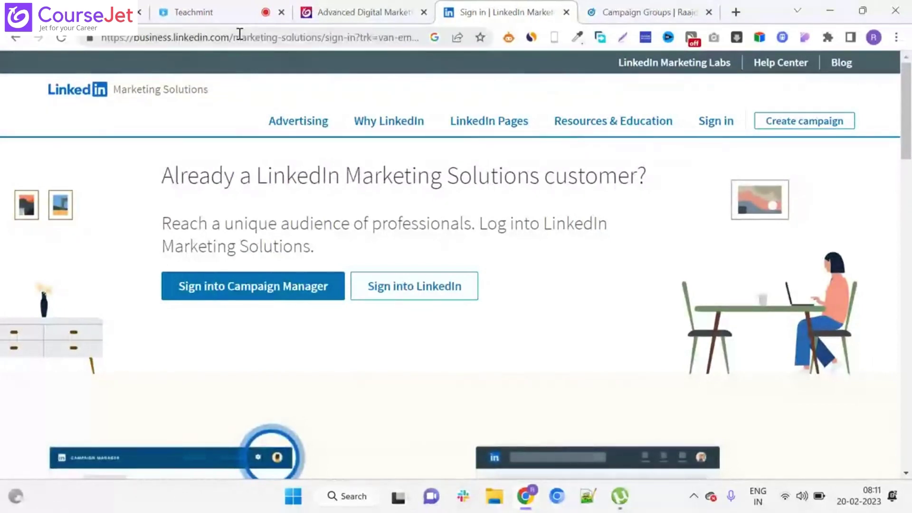
{"action": "key", "text": "ctrl+Tab"}
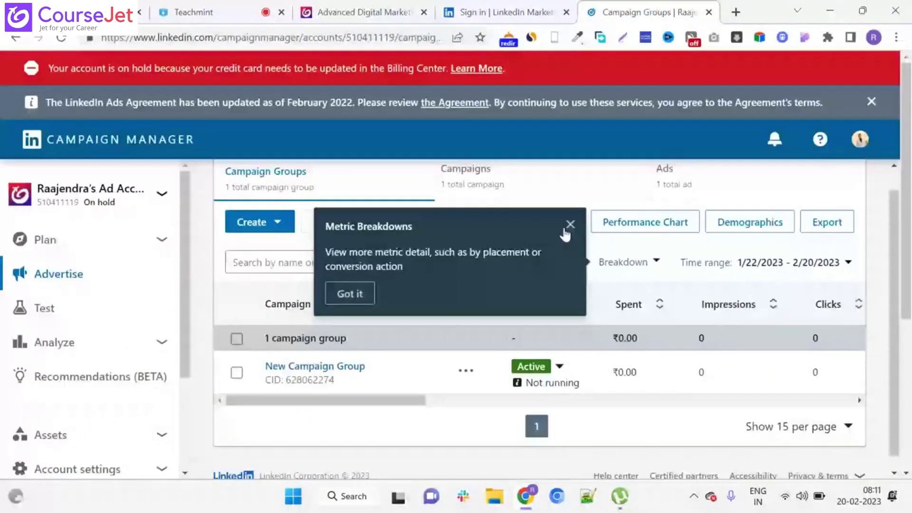
{"action": "left_click", "coordinate": [570, 226]}
{"action": "left_click", "coordinate": [864, 107]}
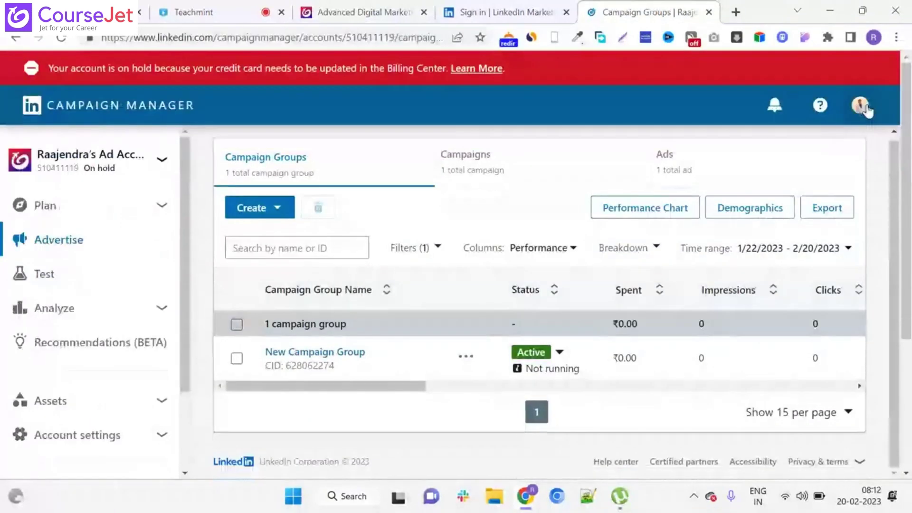
Step: View the Audiences page under Plan and collapse the Plan section again
{"action": "scroll", "coordinate": [522, 238], "scroll_direction": "down", "scroll_amount": 1}
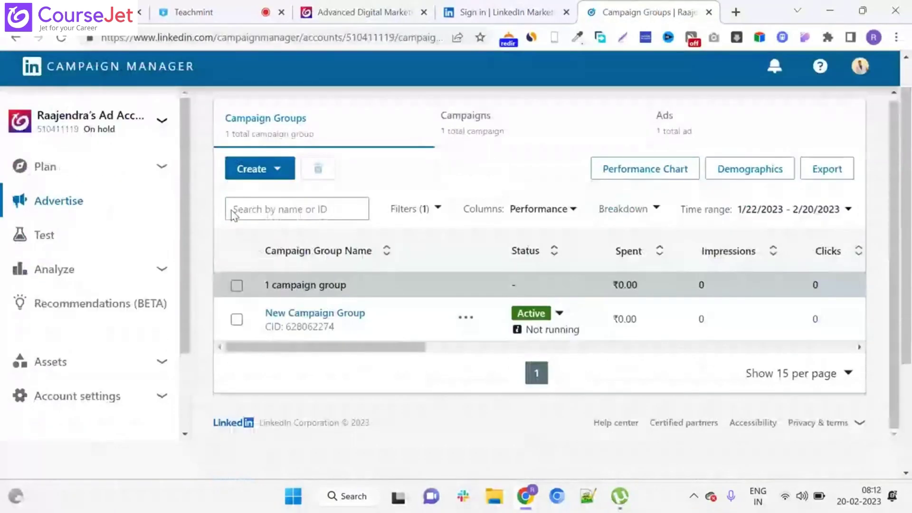
{"action": "scroll", "coordinate": [205, 199], "scroll_direction": "up", "scroll_amount": 1}
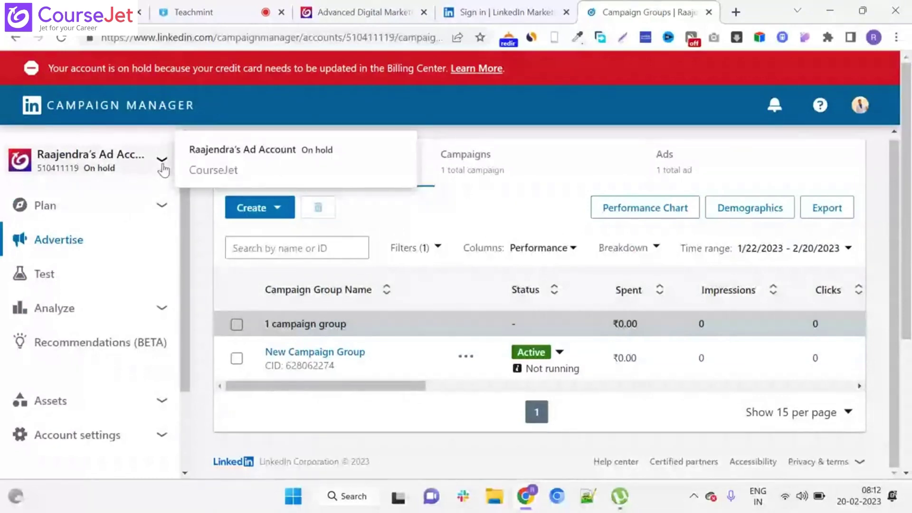
{"action": "left_click", "coordinate": [162, 205]}
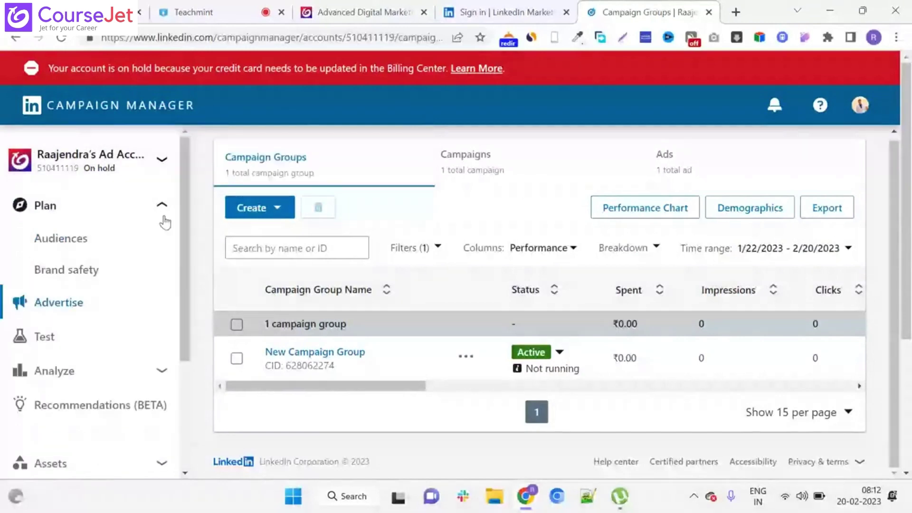
{"action": "left_click", "coordinate": [141, 245]}
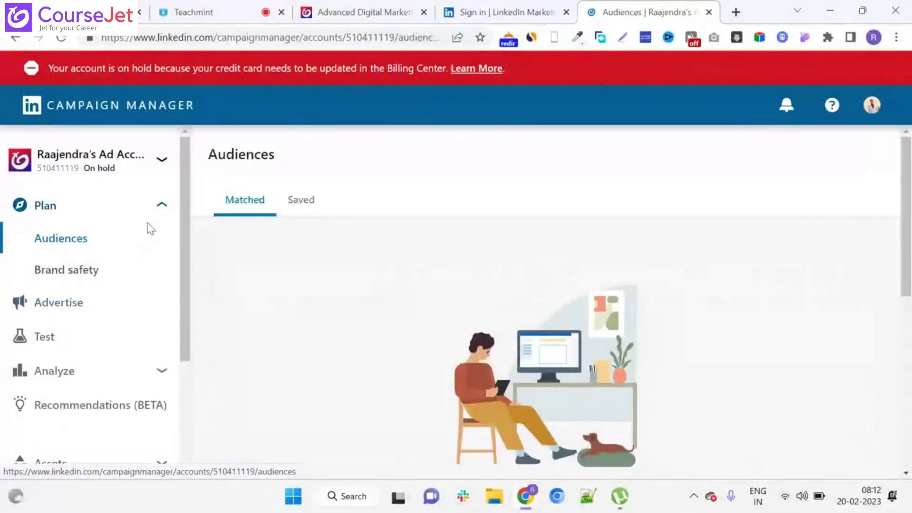
{"action": "left_click", "coordinate": [161, 205]}
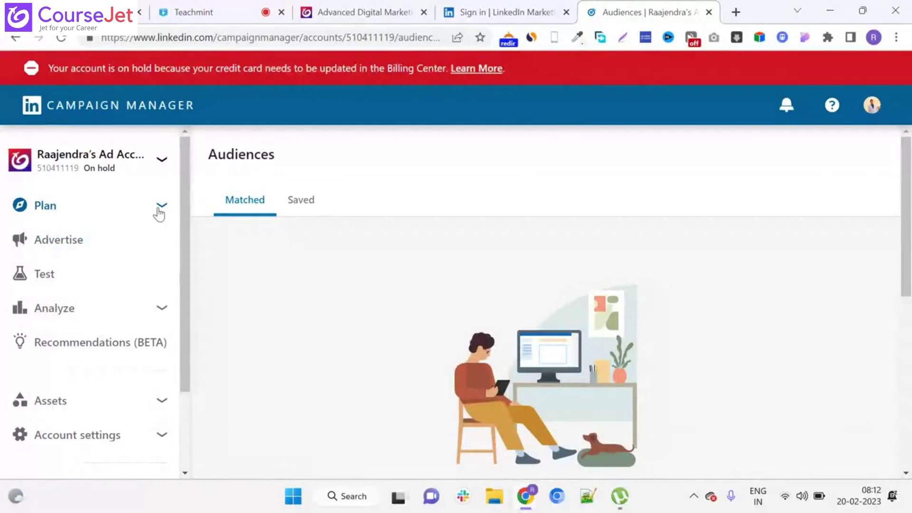
Step: Return to the Advertise page and start creating a new campaign
{"action": "left_click", "coordinate": [132, 247]}
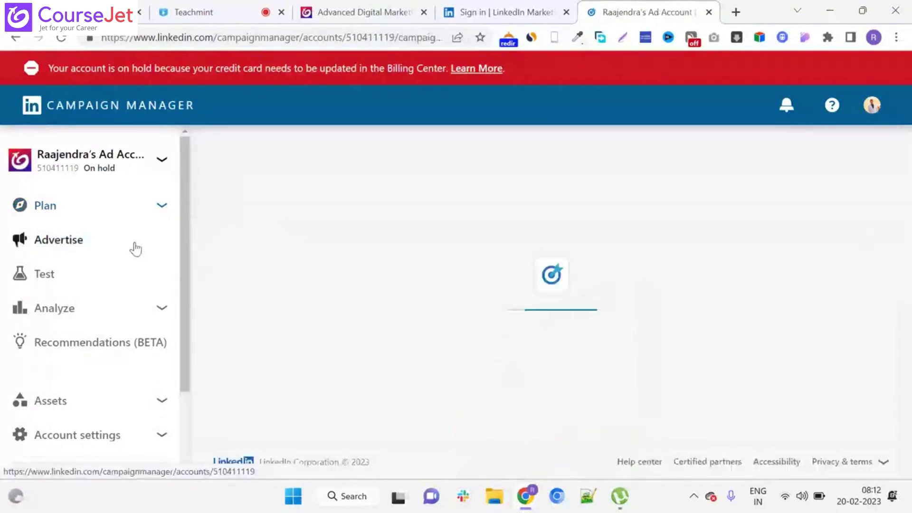
{"action": "left_click", "coordinate": [256, 211]}
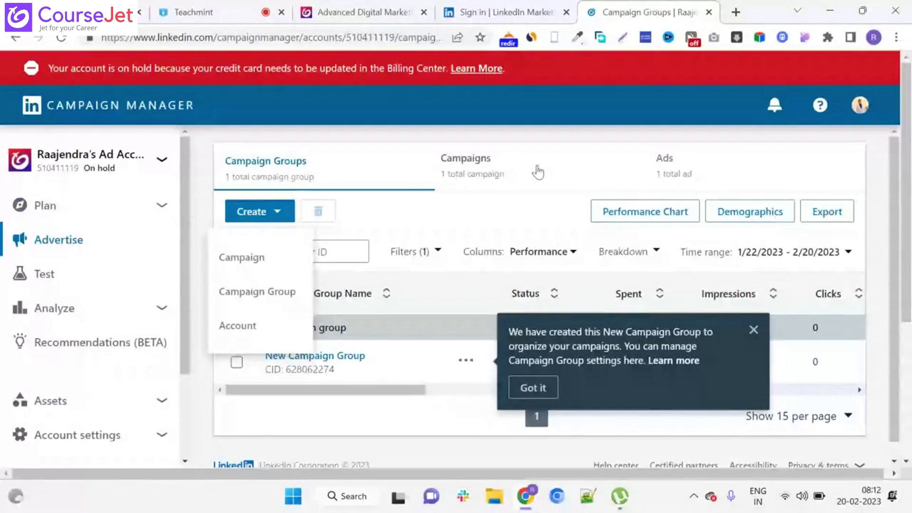
{"action": "left_click", "coordinate": [278, 260]}
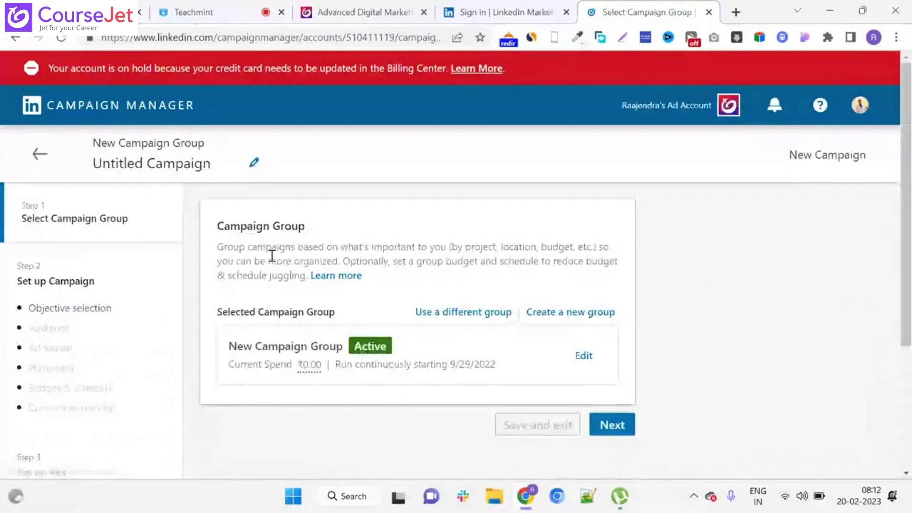
Step: Review the campaign setup steps from group selection to launch and the Campaign Group options
{"action": "scroll", "coordinate": [247, 247], "scroll_direction": "down", "scroll_amount": 1}
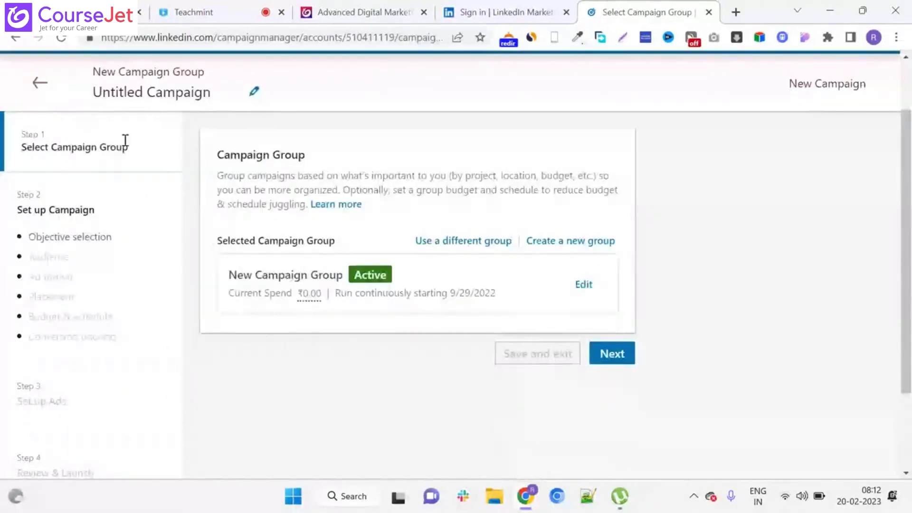
{"action": "scroll", "coordinate": [93, 146], "scroll_direction": "down", "scroll_amount": 1}
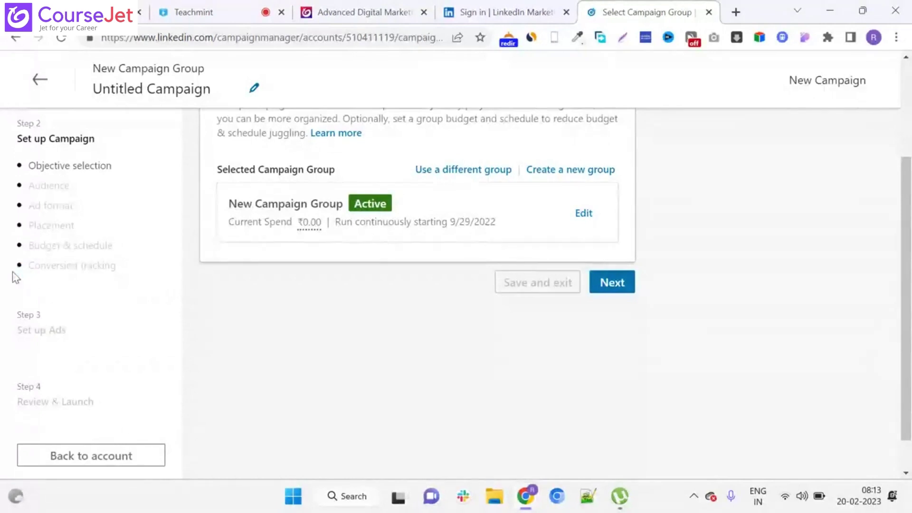
{"action": "scroll", "coordinate": [13, 273], "scroll_direction": "up", "scroll_amount": 1}
{"action": "scroll", "coordinate": [15, 278], "scroll_direction": "up", "scroll_amount": 3}
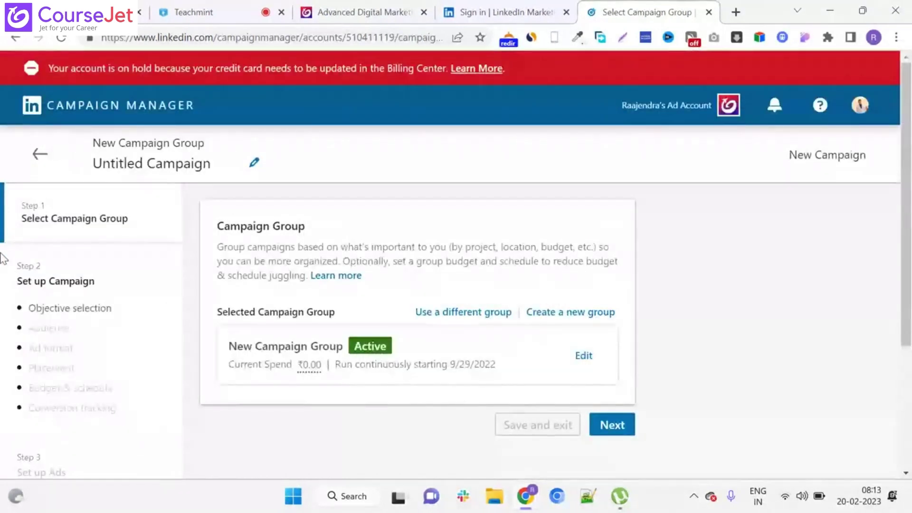
{"action": "scroll", "coordinate": [166, 247], "scroll_direction": "down", "scroll_amount": 2}
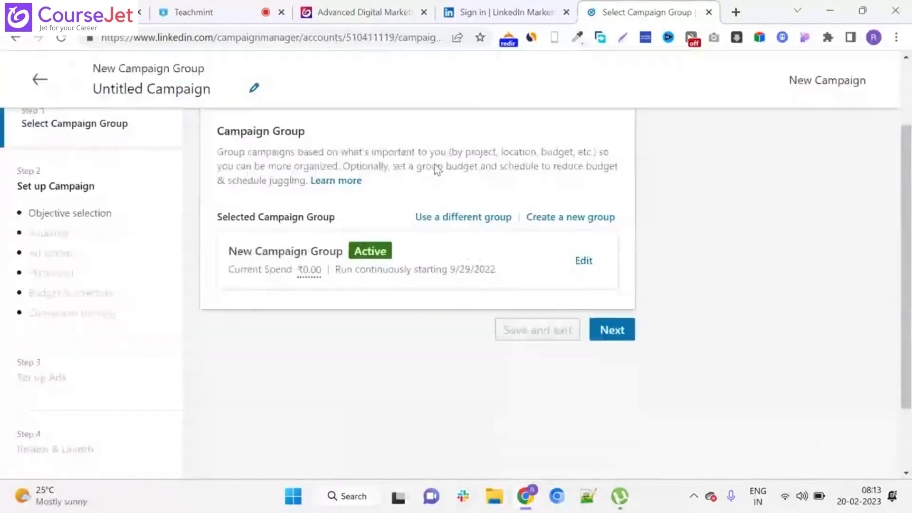
{"action": "scroll", "coordinate": [336, 228], "scroll_direction": "up", "scroll_amount": 1}
{"action": "scroll", "coordinate": [335, 228], "scroll_direction": "down", "scroll_amount": 1}
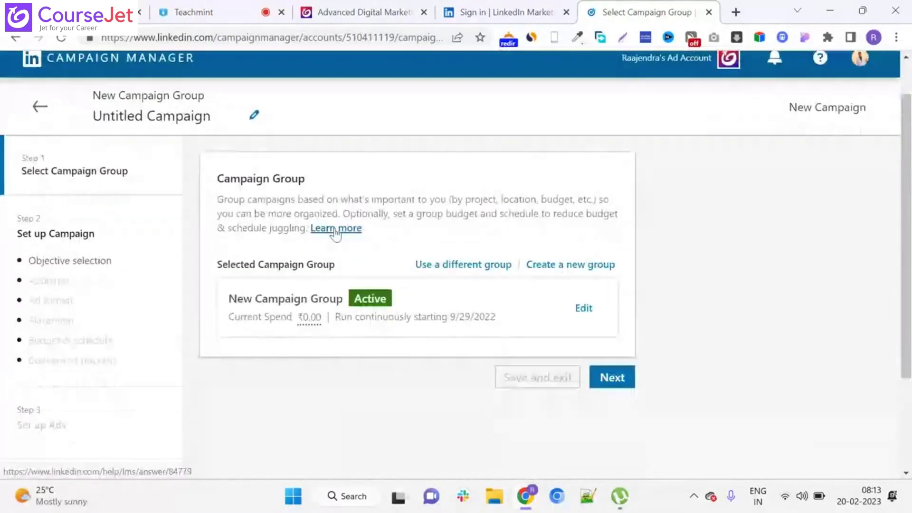
Step: Create a new campaign group named "Ads sample 1" and continue with it to the campaign's objective selection
{"action": "left_click", "coordinate": [546, 267]}
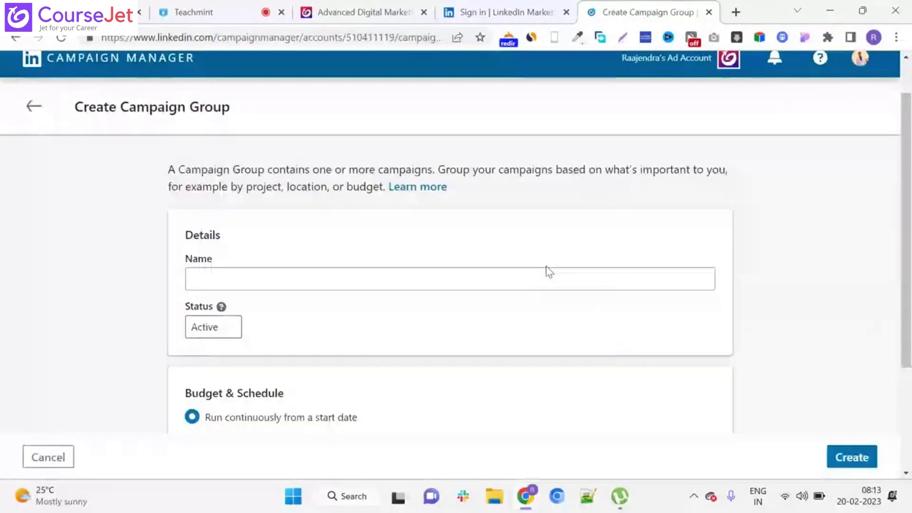
{"action": "scroll", "coordinate": [143, 249], "scroll_direction": "down", "scroll_amount": 2}
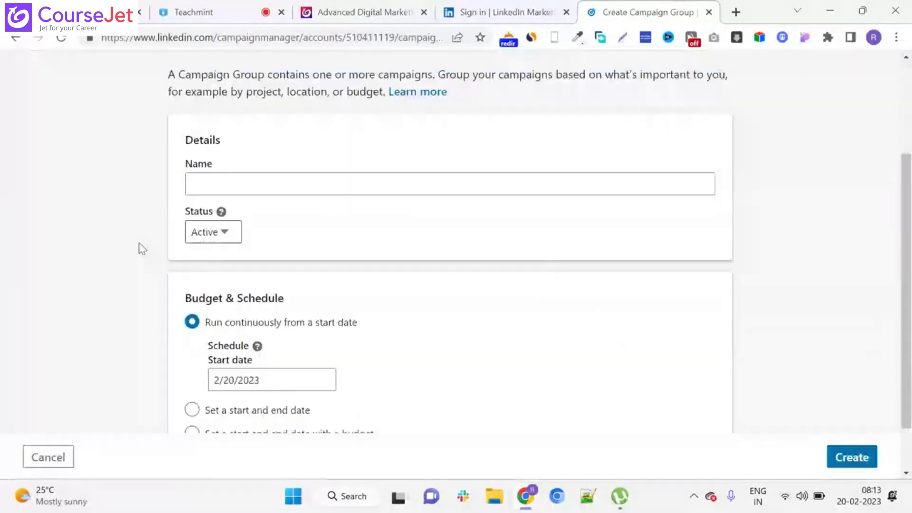
{"action": "scroll", "coordinate": [143, 249], "scroll_direction": "up", "scroll_amount": 2}
{"action": "left_click", "coordinate": [237, 288]}
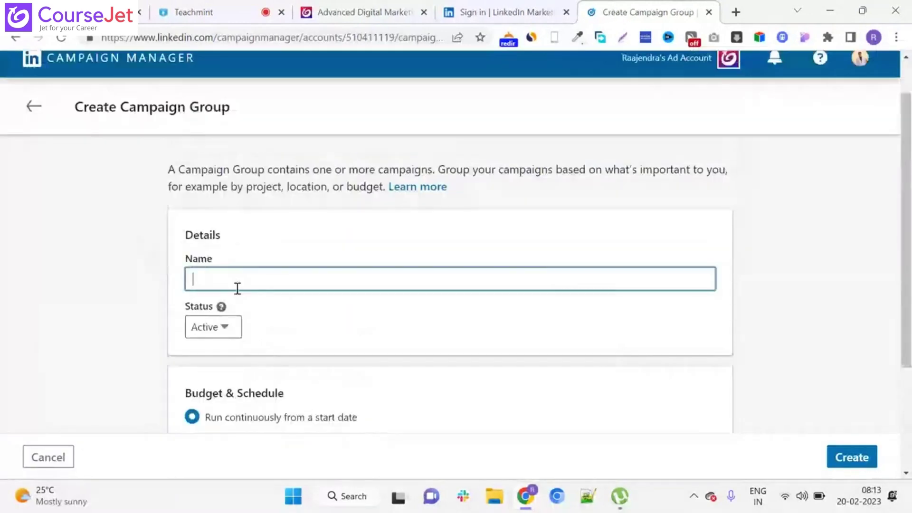
{"action": "type", "text": "Ads sample c"}
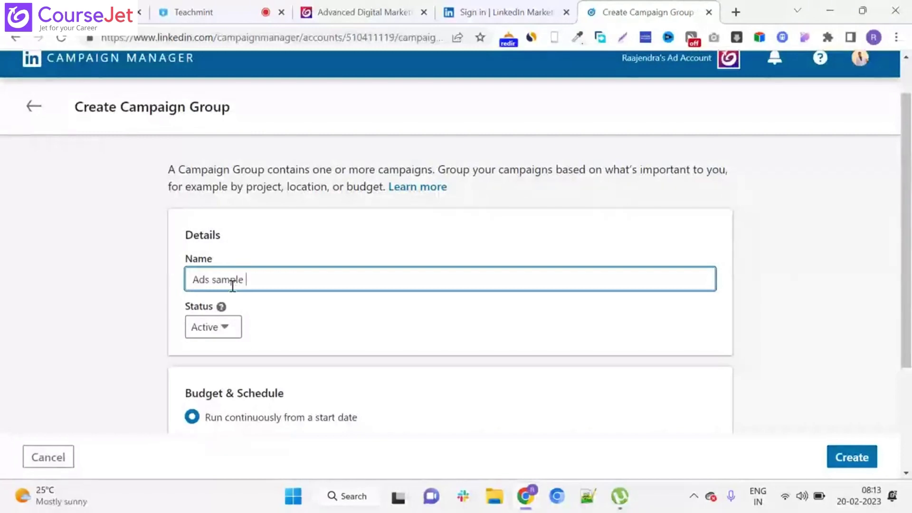
{"action": "key", "text": "BackSpace"}
{"action": "type", "text": "1"}
{"action": "scroll", "coordinate": [232, 285], "scroll_direction": "down", "scroll_amount": 3}
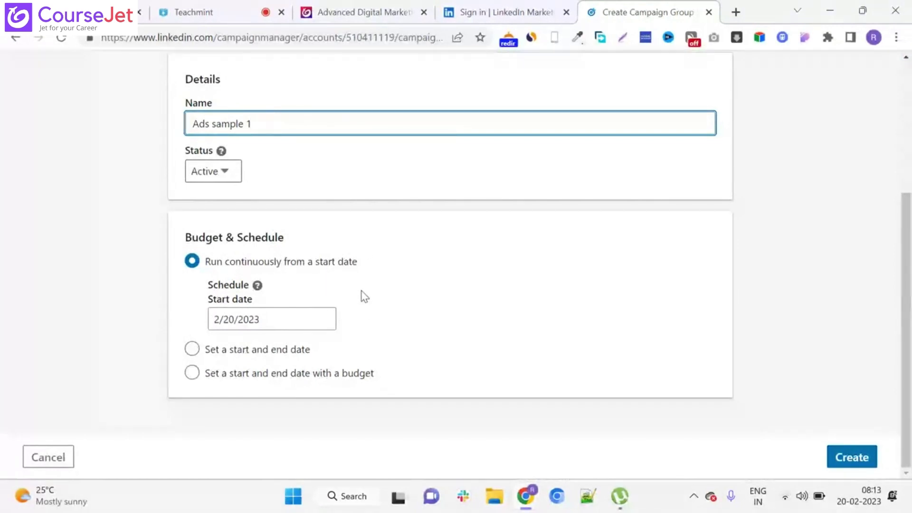
{"action": "left_click", "coordinate": [852, 457]}
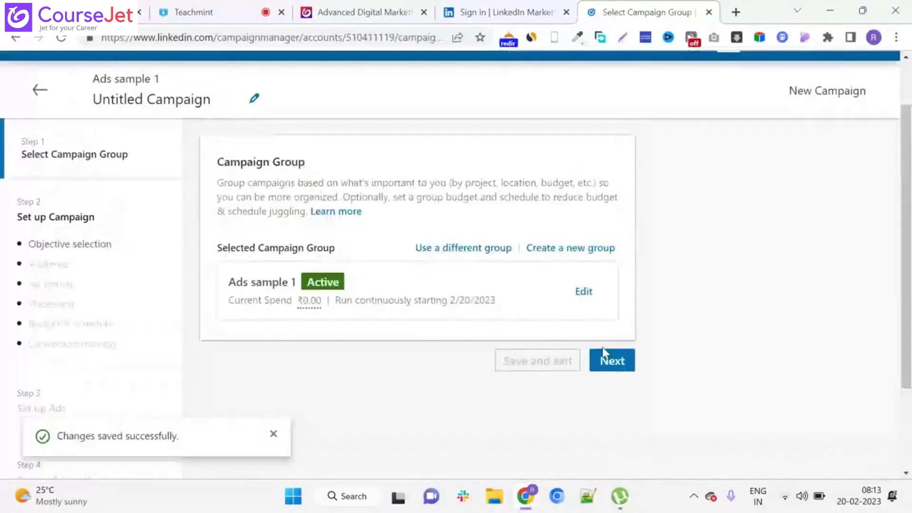
{"action": "left_click", "coordinate": [603, 354]}
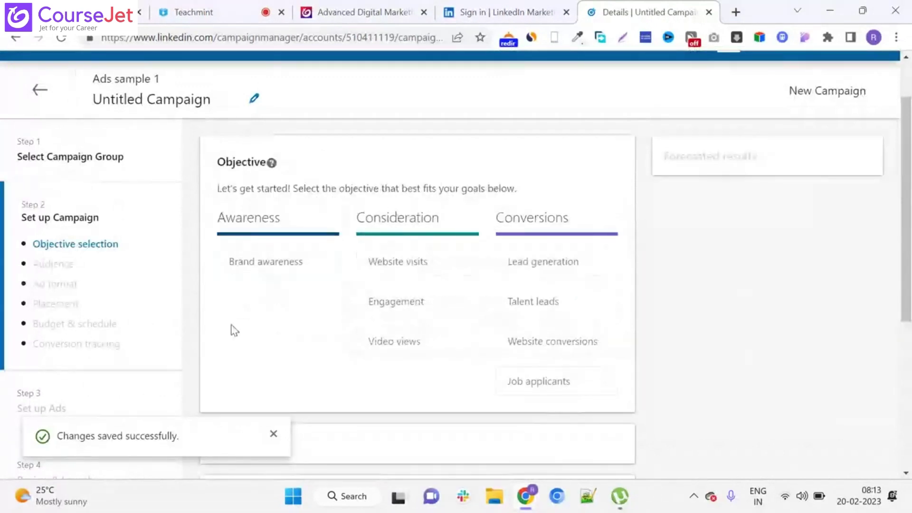
Step: Examine the descriptions of the campaign objectives under Awareness, Consideration and Conversions, such as Lead generation, Talent leads and Job applicants
{"action": "mouse_move", "coordinate": [278, 280]}
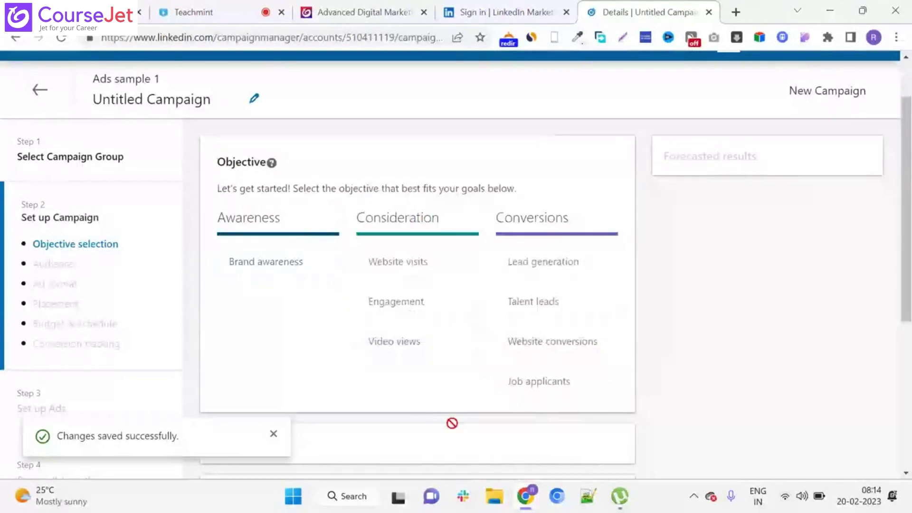
{"action": "mouse_move", "coordinate": [460, 267]}
{"action": "mouse_move", "coordinate": [460, 309]}
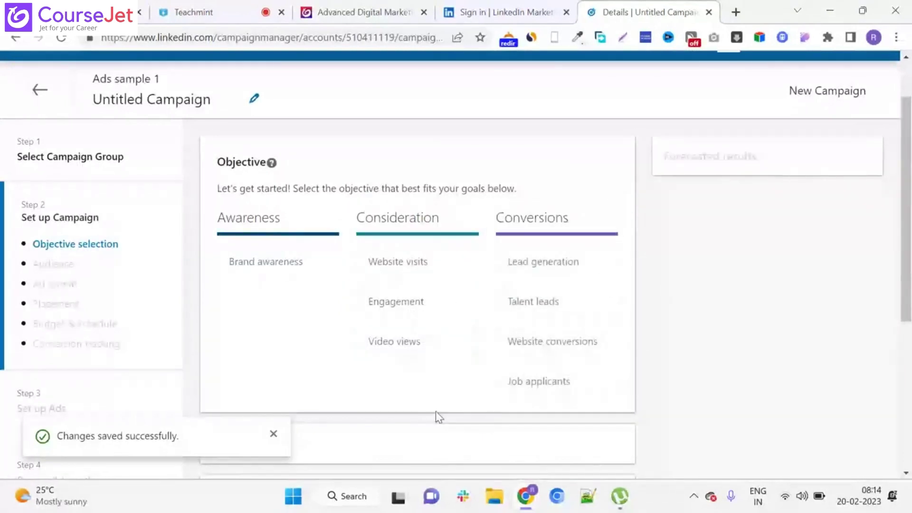
{"action": "mouse_move", "coordinate": [598, 268]}
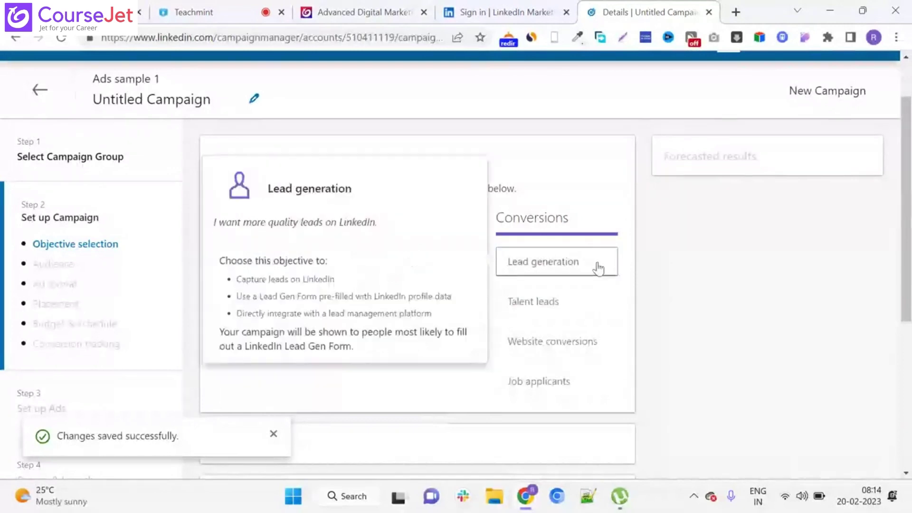
{"action": "mouse_move", "coordinate": [599, 309]}
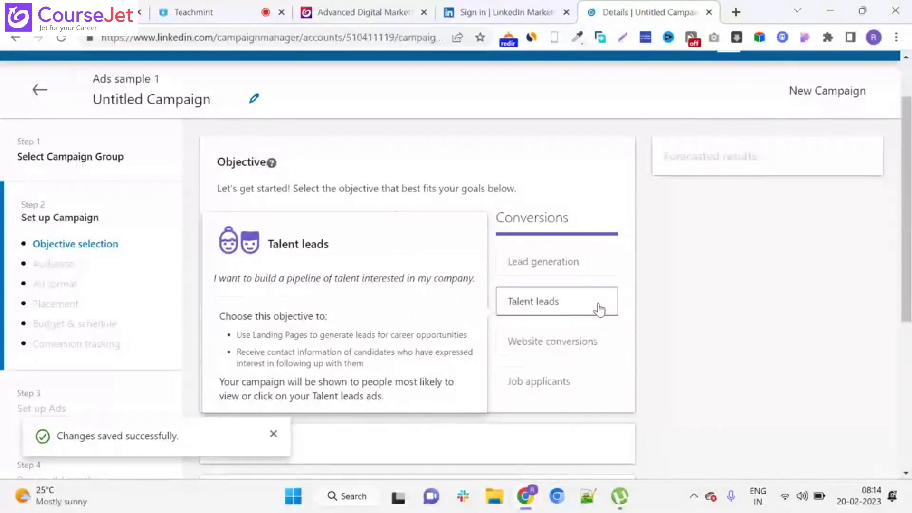
{"action": "mouse_move", "coordinate": [601, 355]}
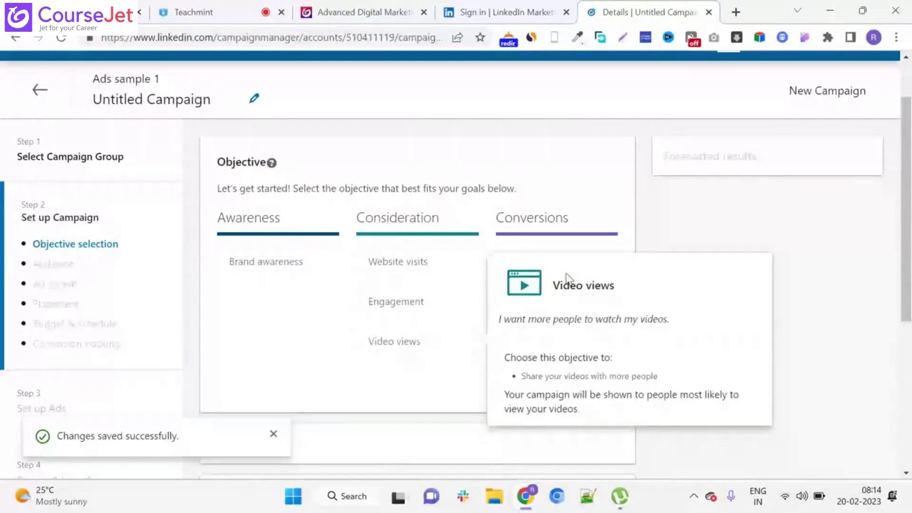
{"action": "scroll", "coordinate": [589, 326], "scroll_direction": "down", "scroll_amount": 2}
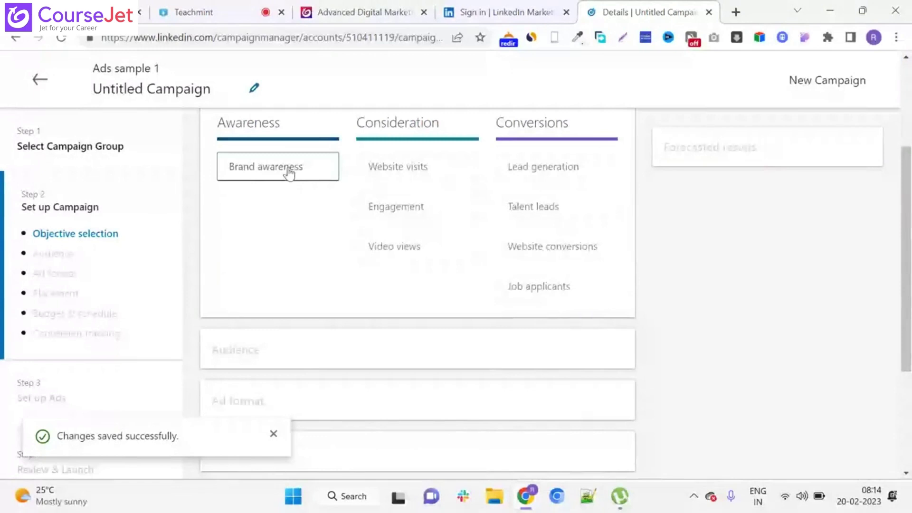
{"action": "mouse_move", "coordinate": [367, 171]}
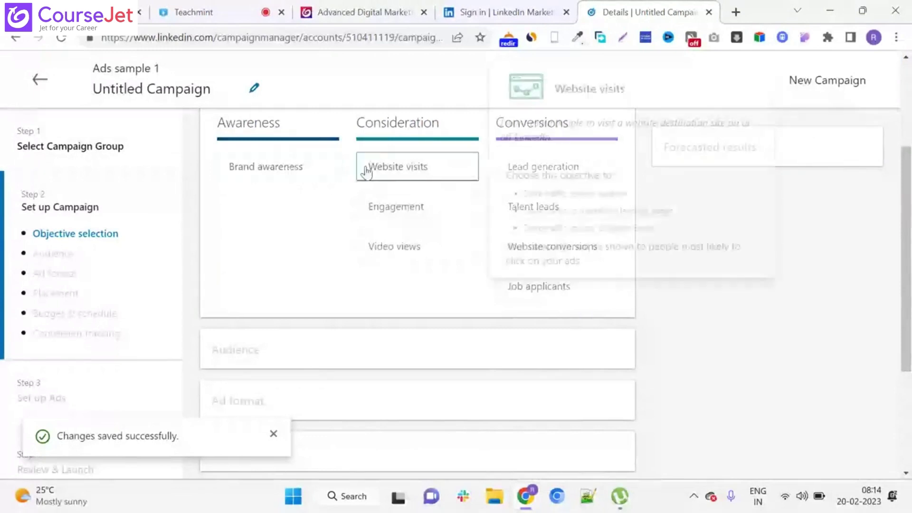
{"action": "mouse_move", "coordinate": [594, 290]}
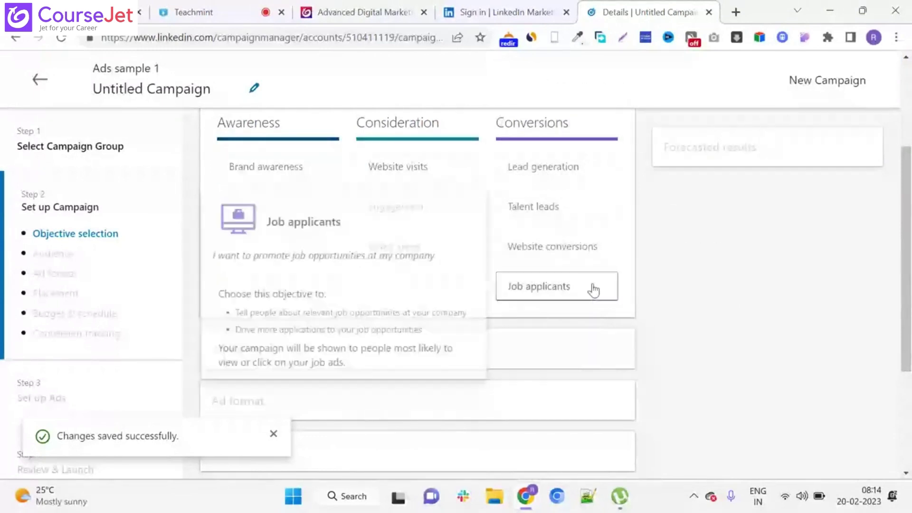
{"action": "mouse_move", "coordinate": [612, 205]}
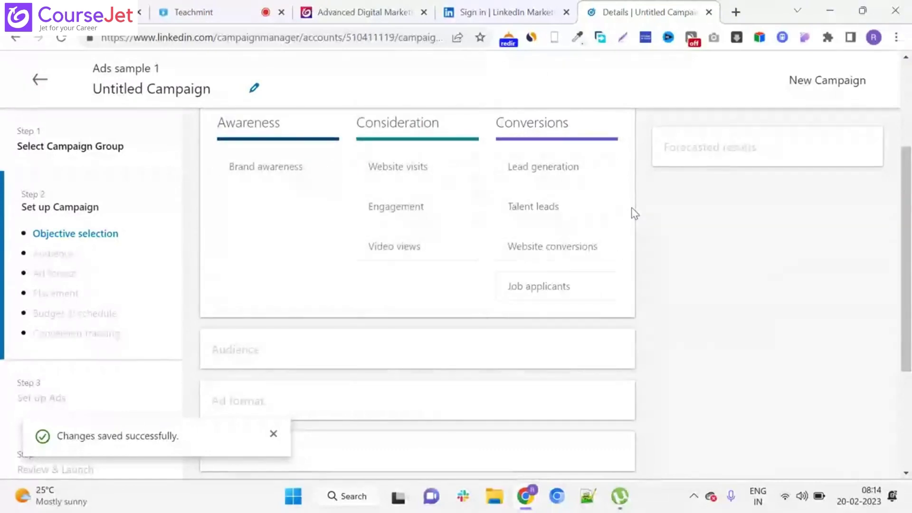
{"action": "mouse_move", "coordinate": [571, 223]}
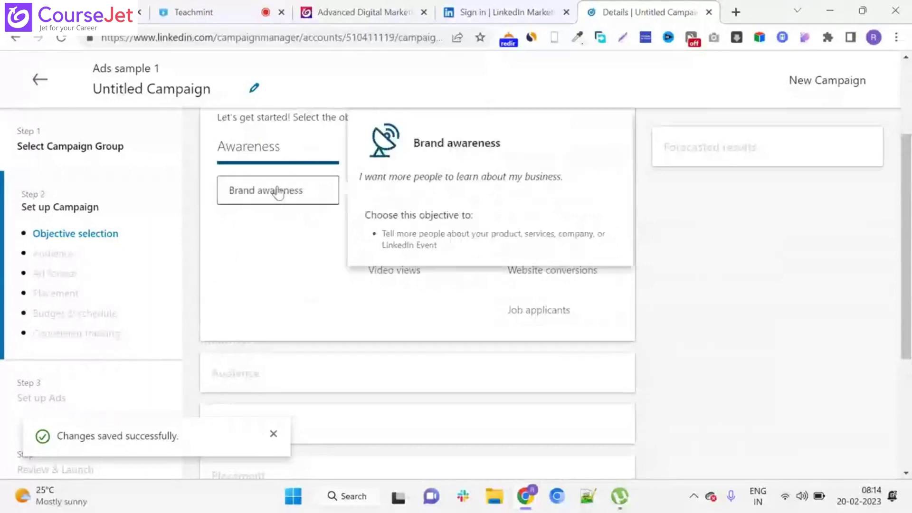
Step: Choose the Brand awareness objective and set the target audience location to Chennai, Tamil Nadu, India
{"action": "left_click", "coordinate": [279, 192]}
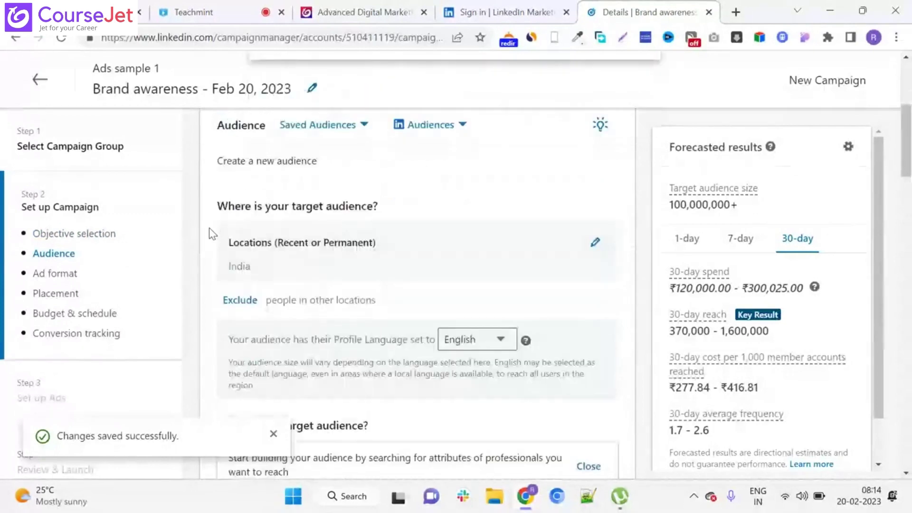
{"action": "scroll", "coordinate": [209, 228], "scroll_direction": "down", "scroll_amount": 2}
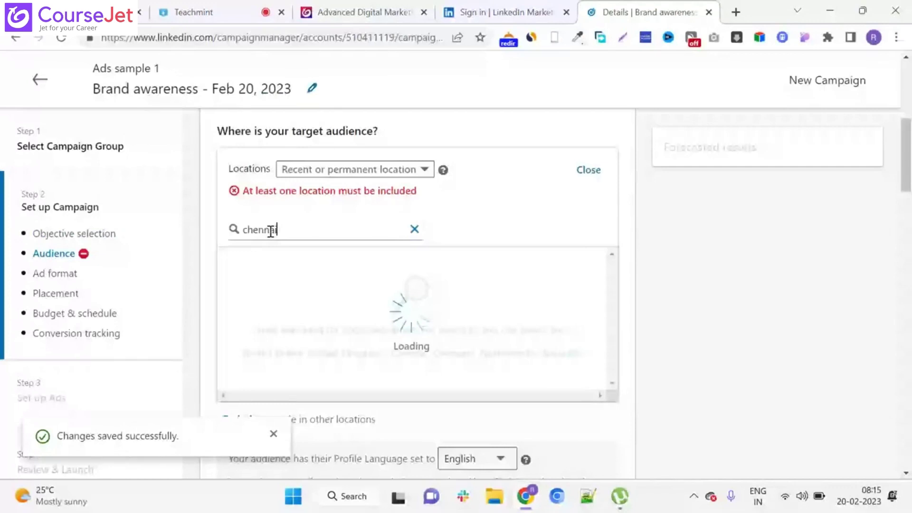
{"action": "left_click", "coordinate": [234, 258]}
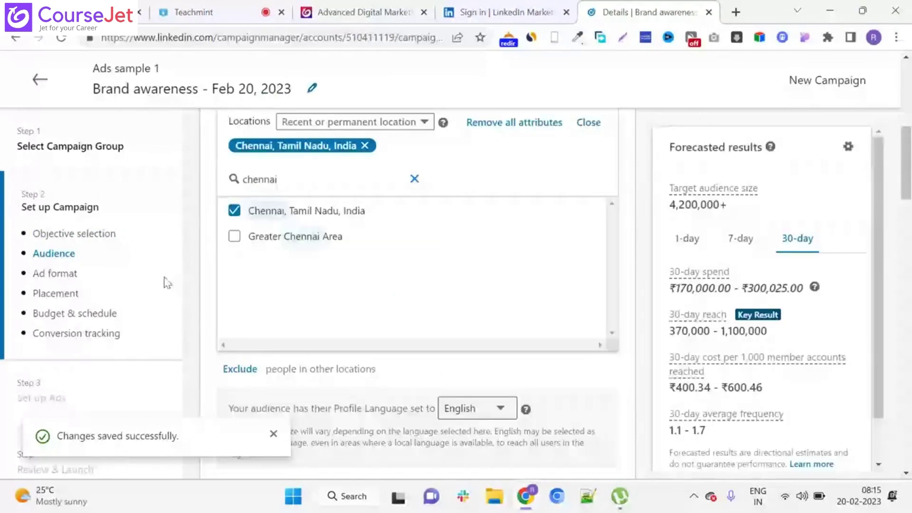
Step: Review the remaining audience settings and the available ad formats, from Single image ad to Conversation ad and Event ad
{"action": "scroll", "coordinate": [181, 265], "scroll_direction": "down", "scroll_amount": 5}
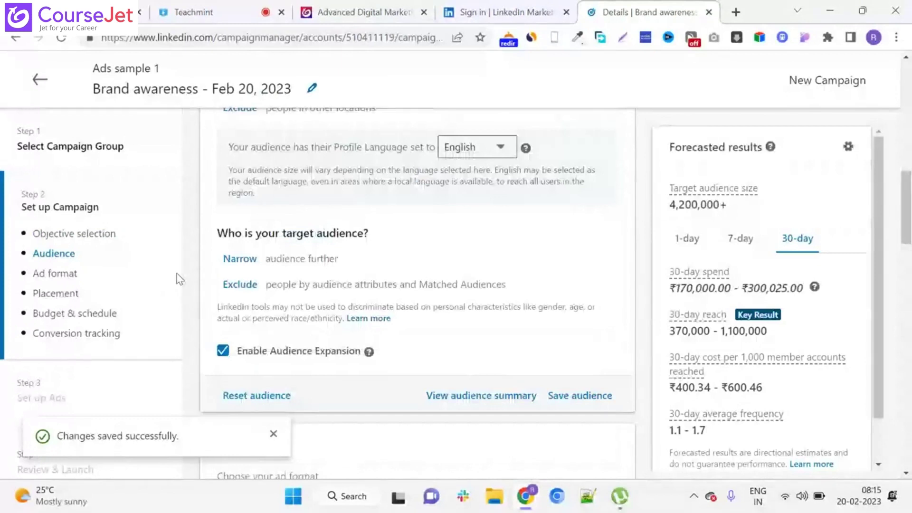
{"action": "scroll", "coordinate": [171, 271], "scroll_direction": "down", "scroll_amount": 1}
{"action": "scroll", "coordinate": [172, 274], "scroll_direction": "down", "scroll_amount": 4}
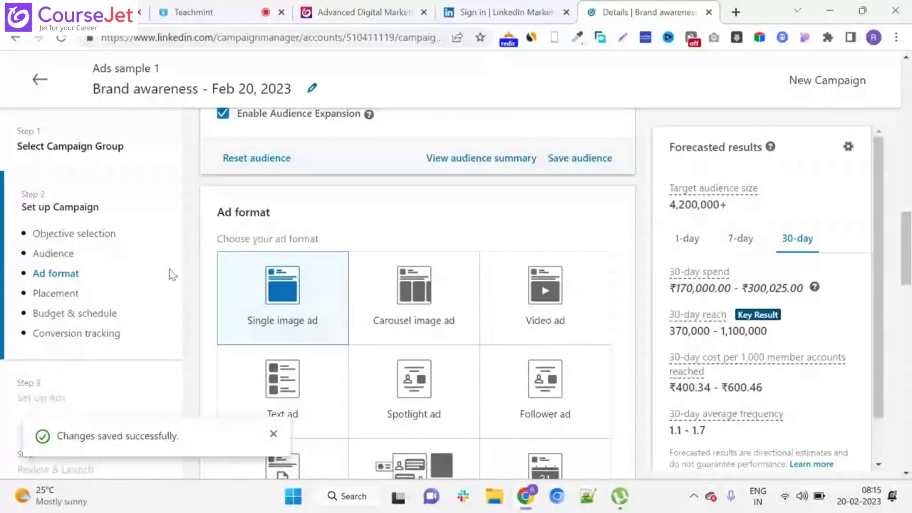
{"action": "scroll", "coordinate": [292, 237], "scroll_direction": "down", "scroll_amount": 2}
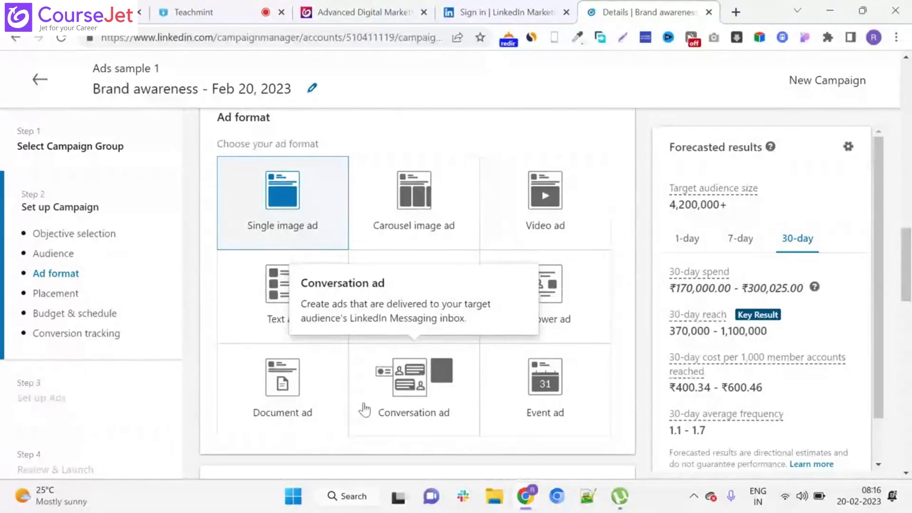
{"action": "mouse_move", "coordinate": [563, 414]}
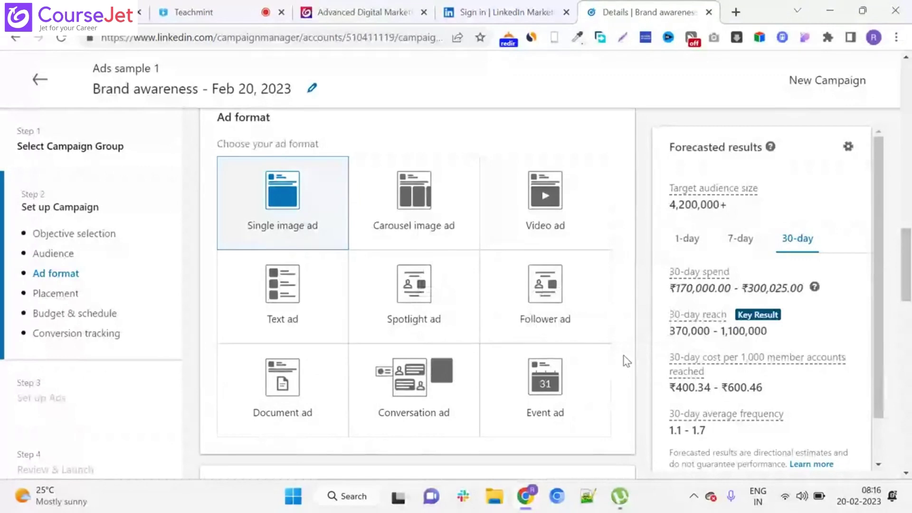
{"action": "scroll", "coordinate": [637, 366], "scroll_direction": "down", "scroll_amount": 1}
{"action": "scroll", "coordinate": [646, 374], "scroll_direction": "up", "scroll_amount": 2}
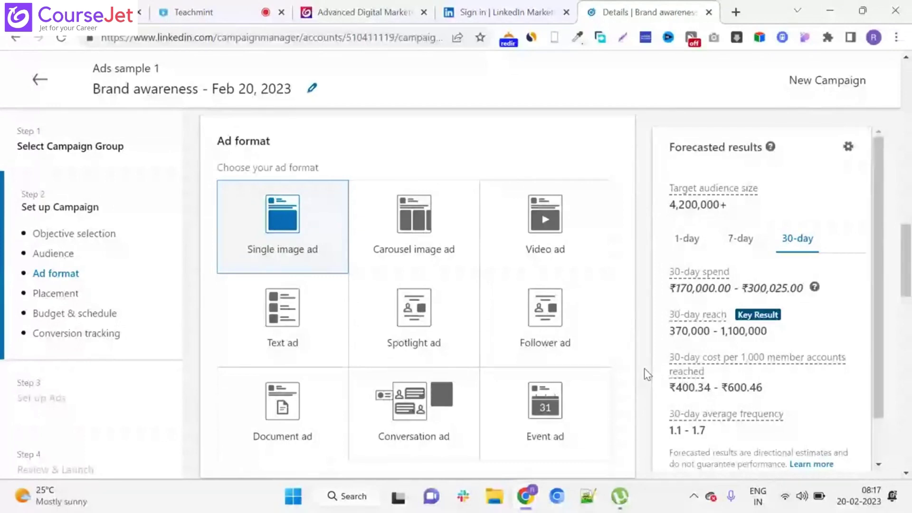
{"action": "scroll", "coordinate": [309, 248], "scroll_direction": "down", "scroll_amount": 1}
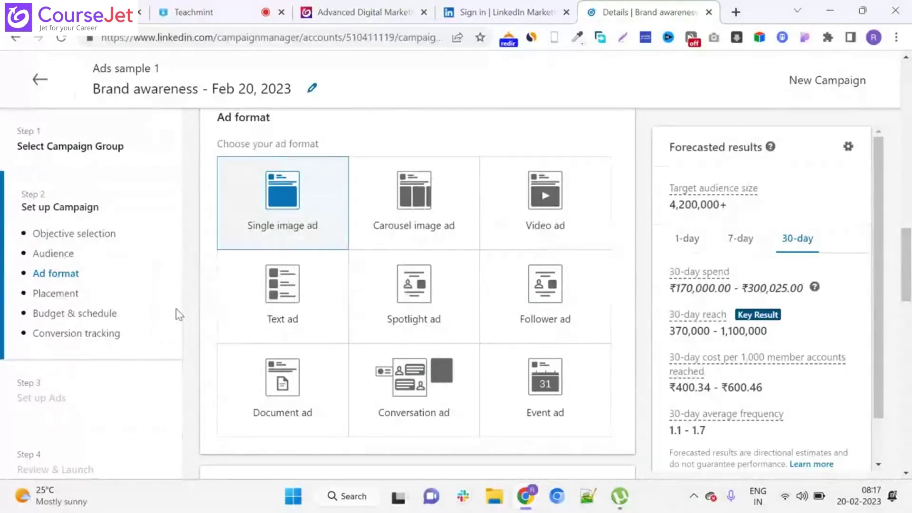
Step: Expand the brand safety options for the ad placements and open the category exclusions for the LinkedIn Audience Network
{"action": "scroll", "coordinate": [179, 315], "scroll_direction": "down", "scroll_amount": 1}
{"action": "scroll", "coordinate": [179, 314], "scroll_direction": "down", "scroll_amount": 4}
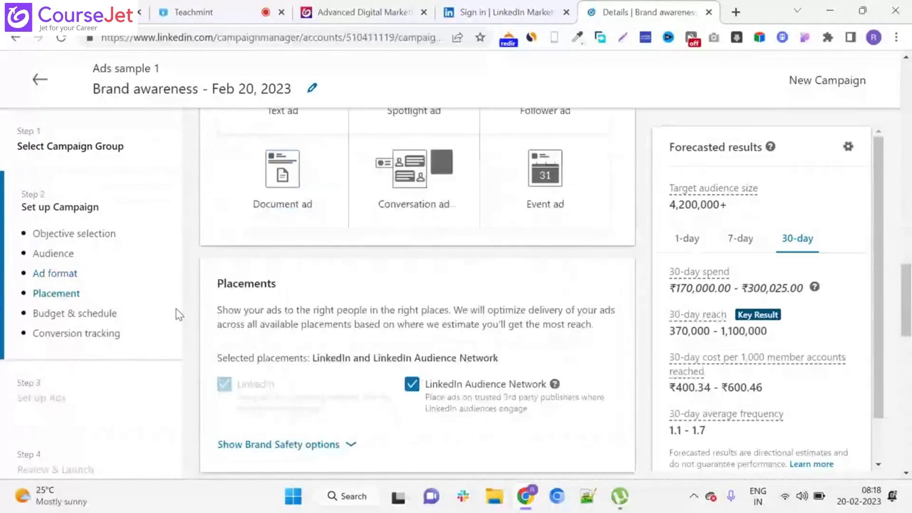
{"action": "scroll", "coordinate": [179, 314], "scroll_direction": "down", "scroll_amount": 3}
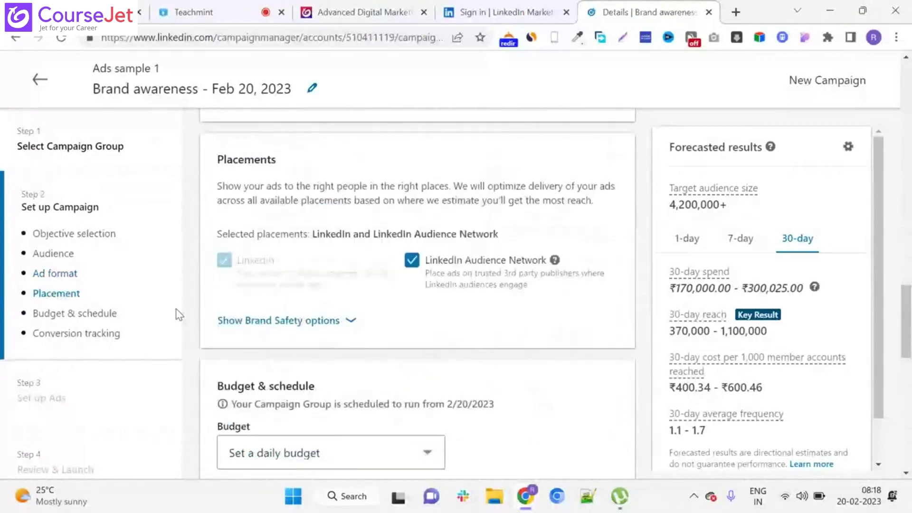
{"action": "left_click", "coordinate": [240, 323]}
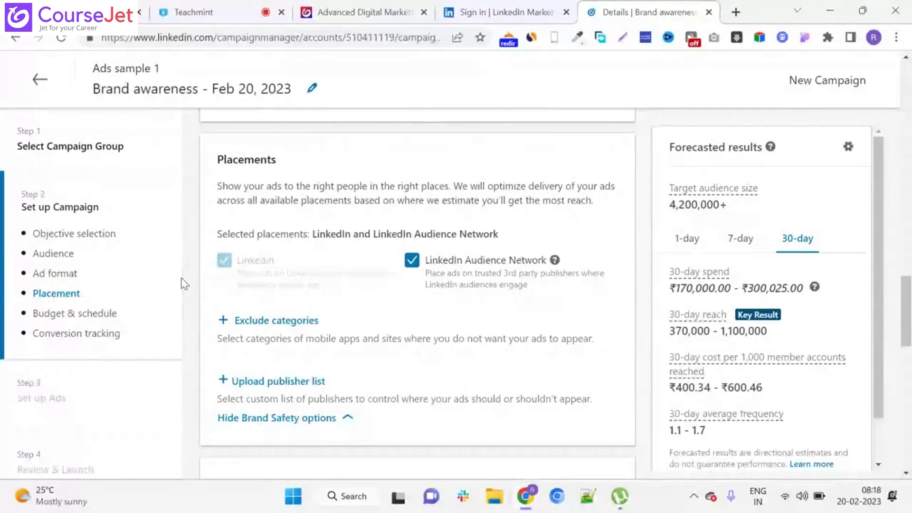
{"action": "left_click", "coordinate": [267, 325]}
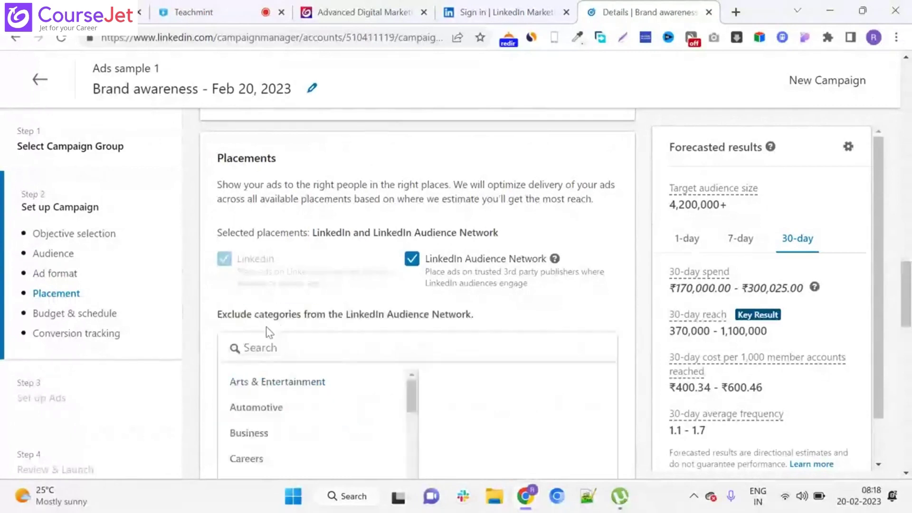
Step: Browse the categories that can be excluded from the LinkedIn Audience Network and open the Uncategorized category
{"action": "scroll", "coordinate": [270, 332], "scroll_direction": "down", "scroll_amount": 2}
{"action": "scroll", "coordinate": [208, 268], "scroll_direction": "up", "scroll_amount": 1}
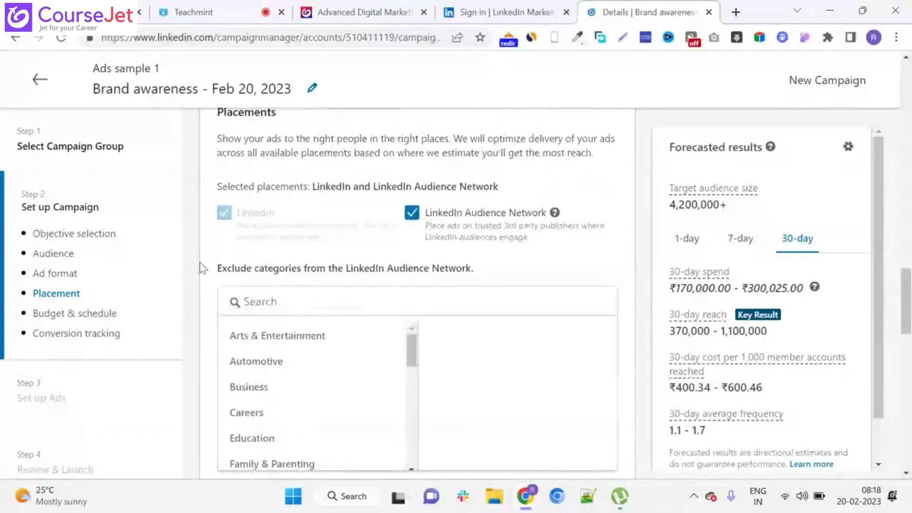
{"action": "scroll", "coordinate": [203, 268], "scroll_direction": "up", "scroll_amount": 1}
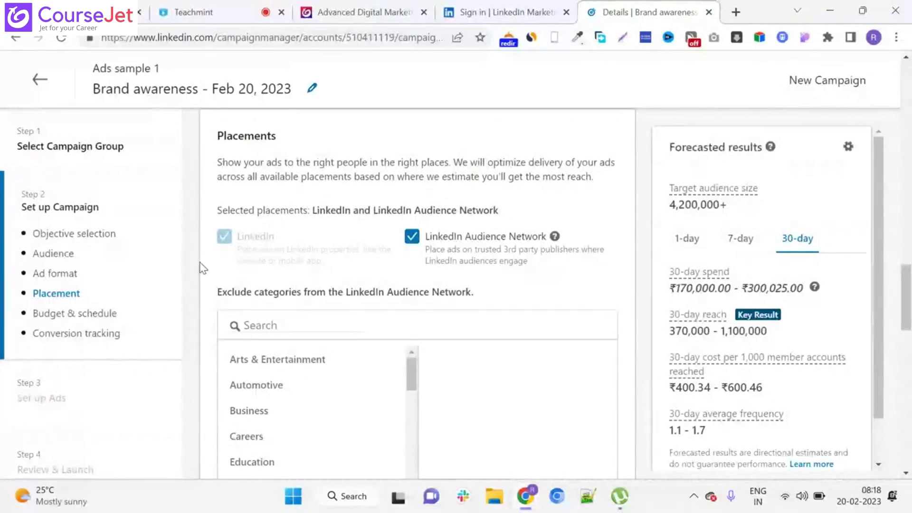
{"action": "scroll", "coordinate": [202, 269], "scroll_direction": "down", "scroll_amount": 1}
{"action": "scroll", "coordinate": [202, 268], "scroll_direction": "down", "scroll_amount": 1}
{"action": "scroll", "coordinate": [296, 346], "scroll_direction": "down", "scroll_amount": 3}
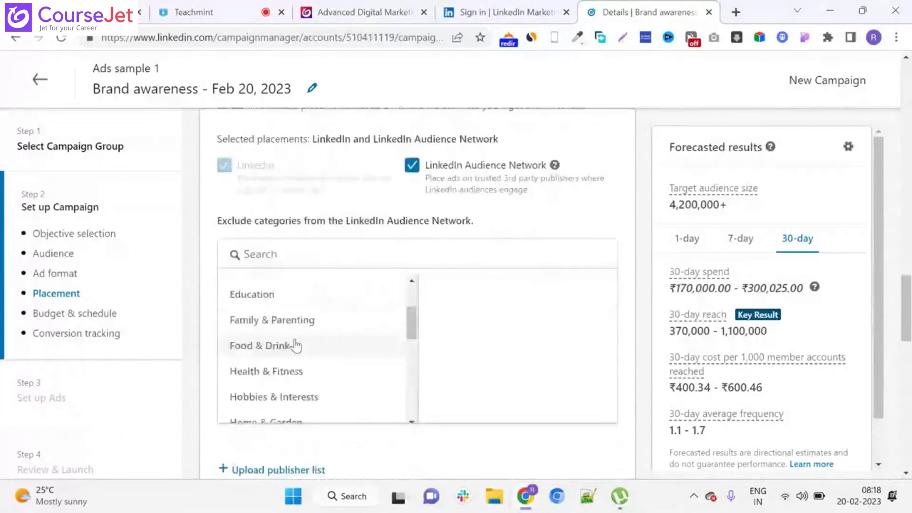
{"action": "scroll", "coordinate": [295, 347], "scroll_direction": "down", "scroll_amount": 5}
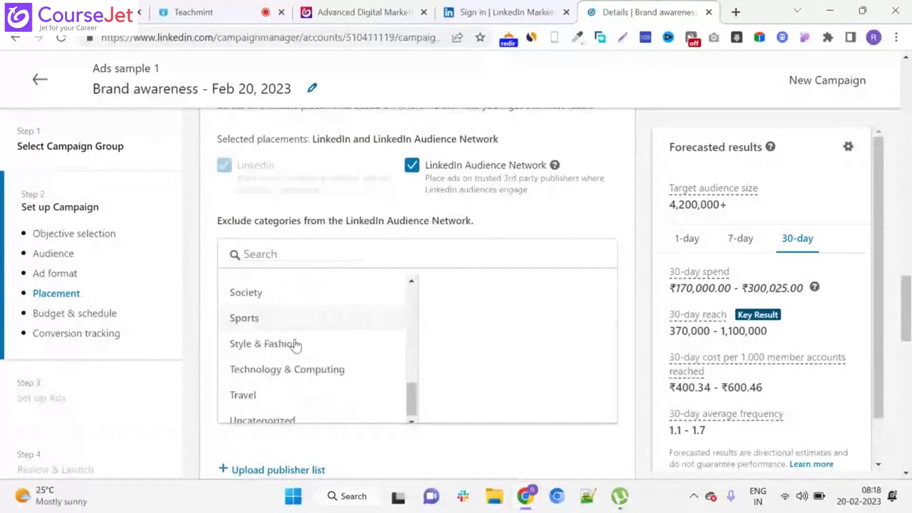
{"action": "left_click", "coordinate": [297, 416]}
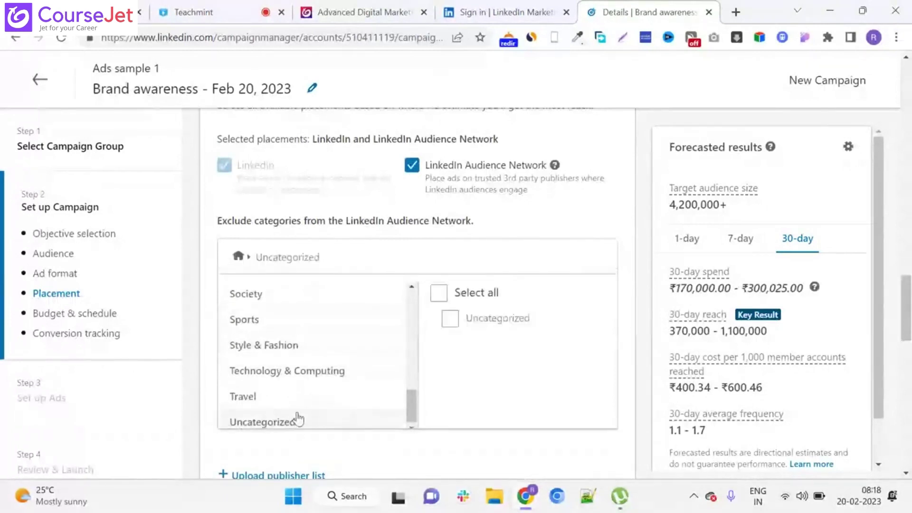
Step: Open the Travel exclusion category and review its subcategories and the LinkedIn Audience Network placement settings
{"action": "scroll", "coordinate": [299, 394], "scroll_direction": "down", "scroll_amount": 2}
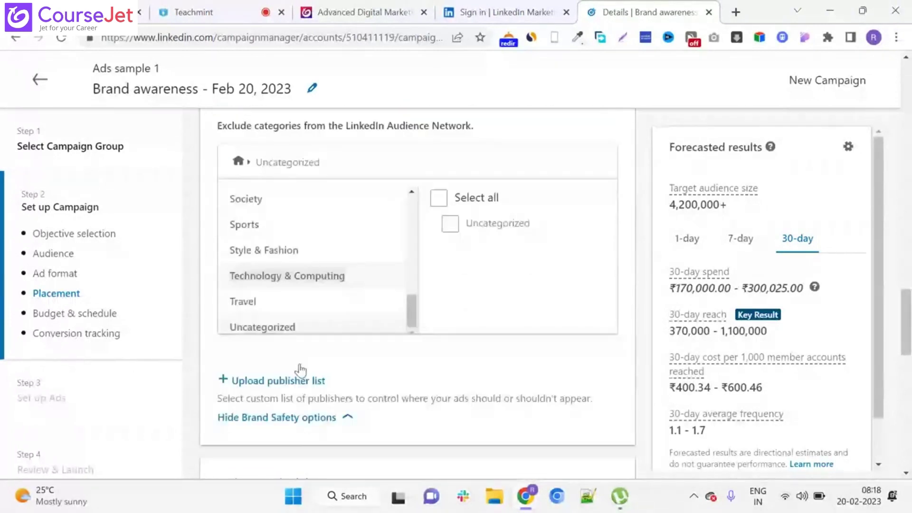
{"action": "left_click", "coordinate": [282, 304]}
{"action": "scroll", "coordinate": [198, 288], "scroll_direction": "up", "scroll_amount": 1}
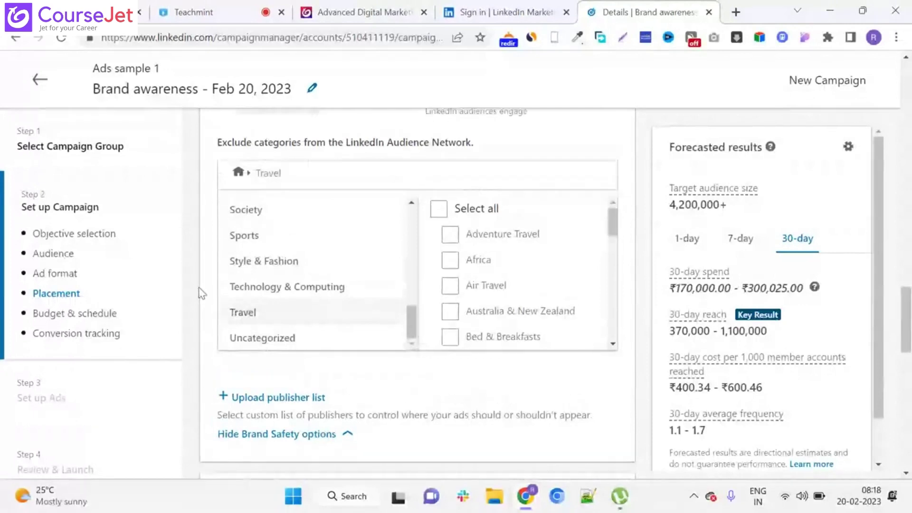
{"action": "scroll", "coordinate": [198, 288], "scroll_direction": "up", "scroll_amount": 1}
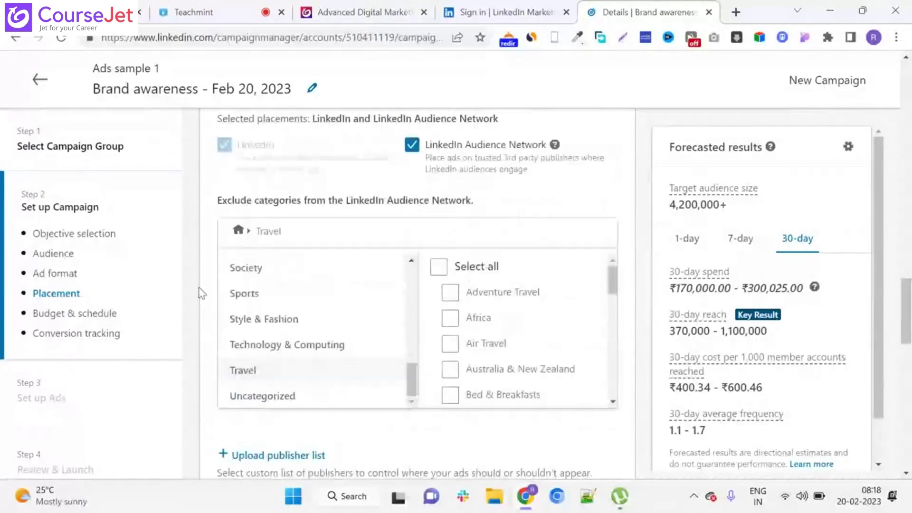
{"action": "scroll", "coordinate": [199, 287], "scroll_direction": "up", "scroll_amount": 1}
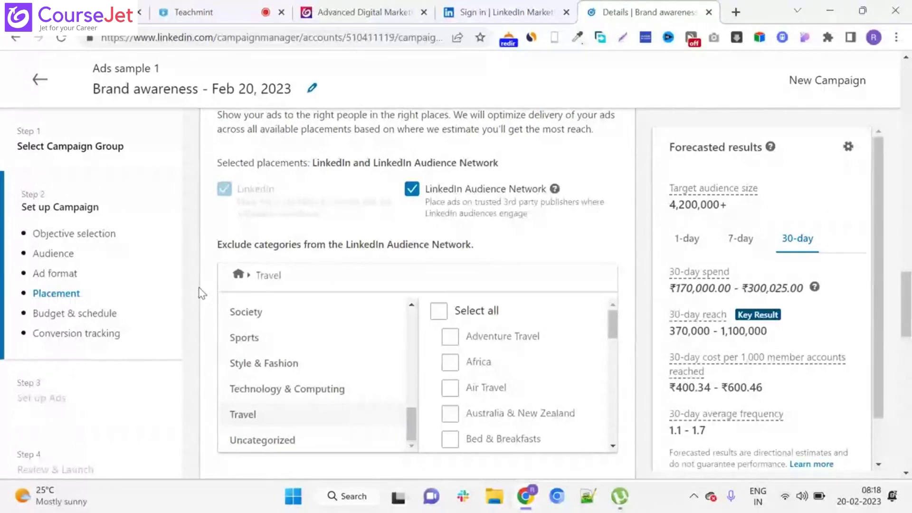
{"action": "scroll", "coordinate": [202, 294], "scroll_direction": "up", "scroll_amount": 1}
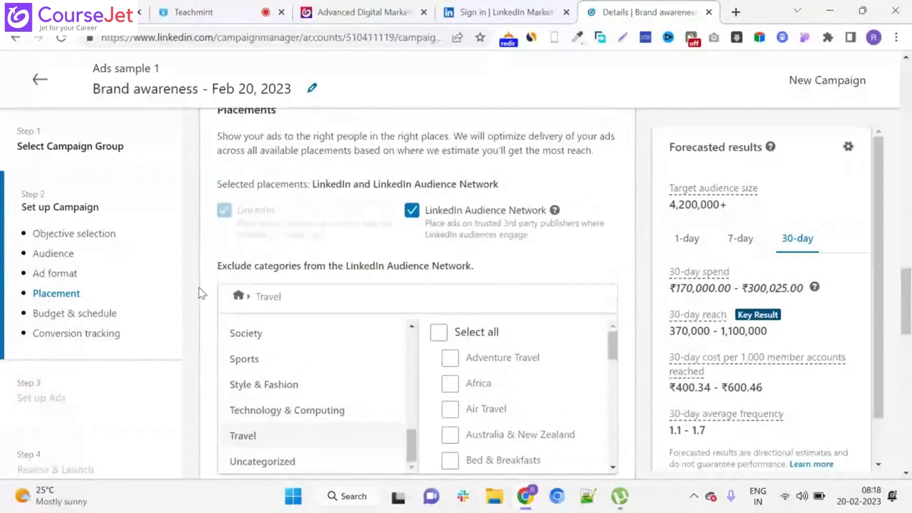
{"action": "scroll", "coordinate": [251, 238], "scroll_direction": "up", "scroll_amount": 2}
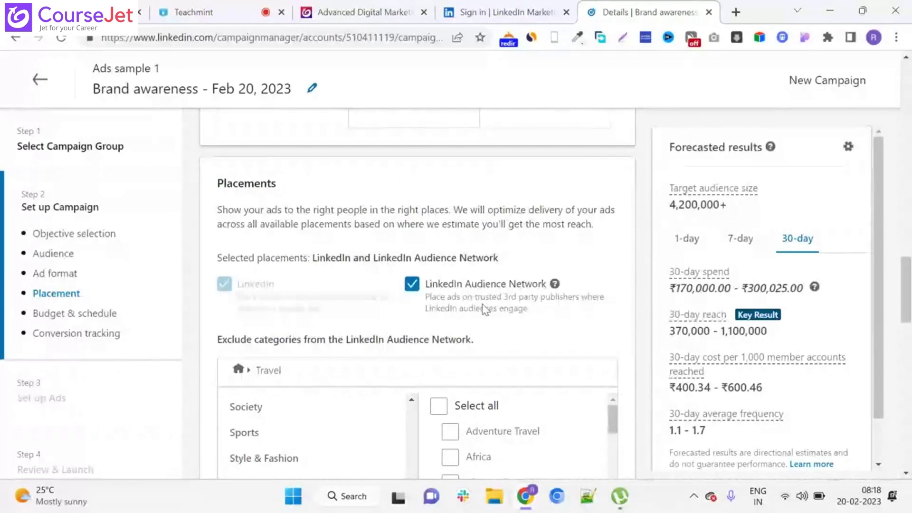
Step: Exclude all Pets and all Home & Garden subcategories from the LinkedIn Audience Network
{"action": "scroll", "coordinate": [484, 310], "scroll_direction": "down", "scroll_amount": 3}
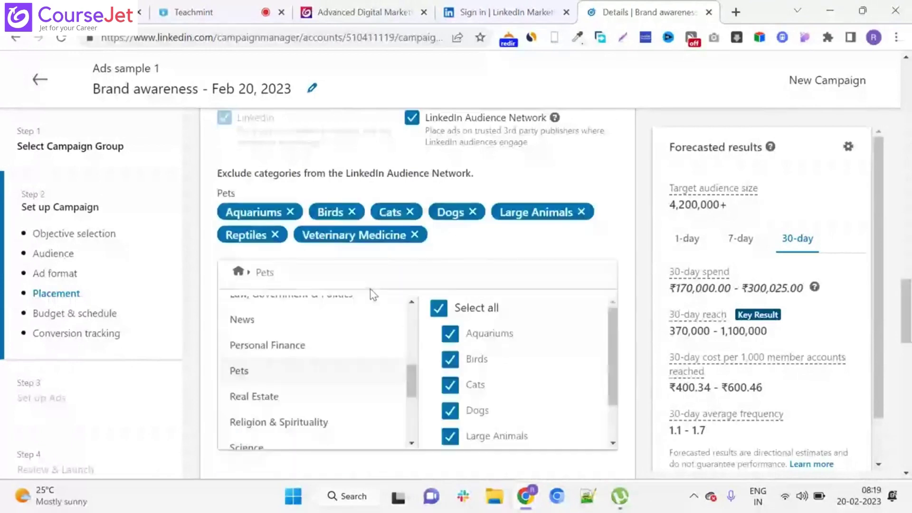
{"action": "scroll", "coordinate": [306, 389], "scroll_direction": "up", "scroll_amount": 1}
{"action": "left_click", "coordinate": [302, 372]}
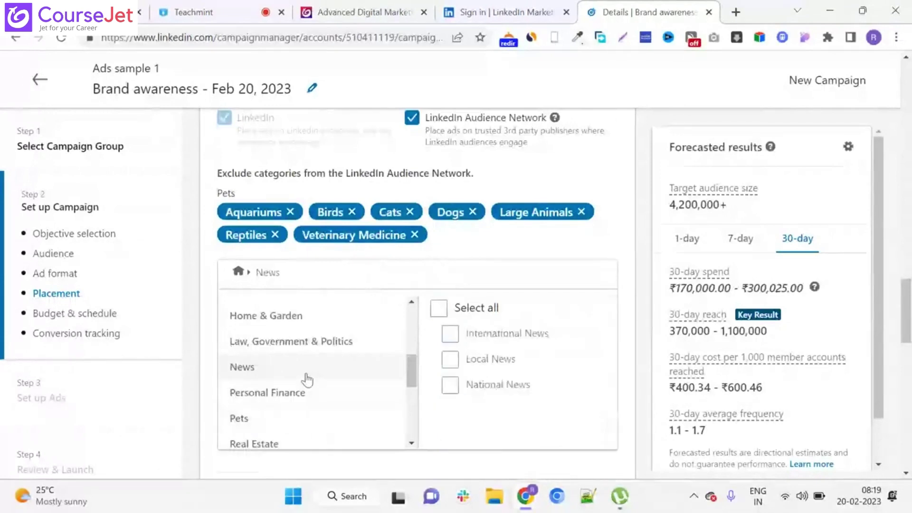
{"action": "scroll", "coordinate": [300, 373], "scroll_direction": "up", "scroll_amount": 2}
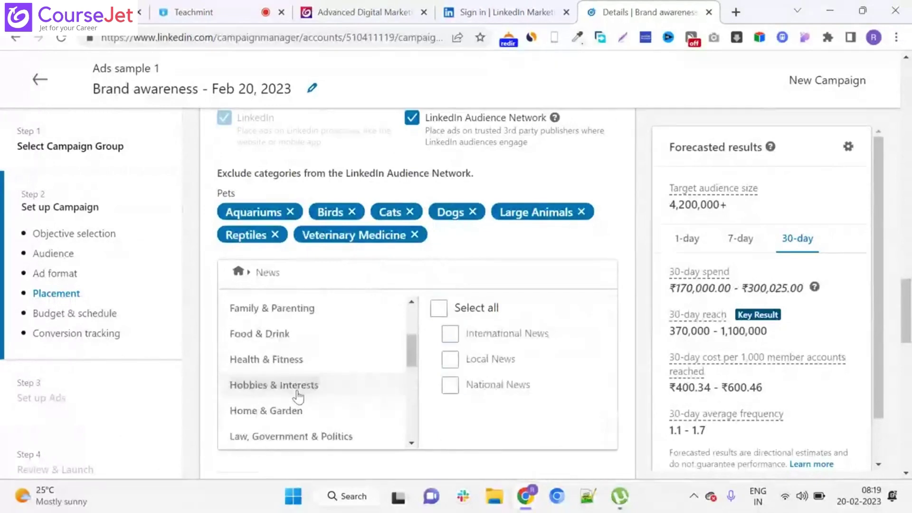
{"action": "left_click", "coordinate": [299, 410]}
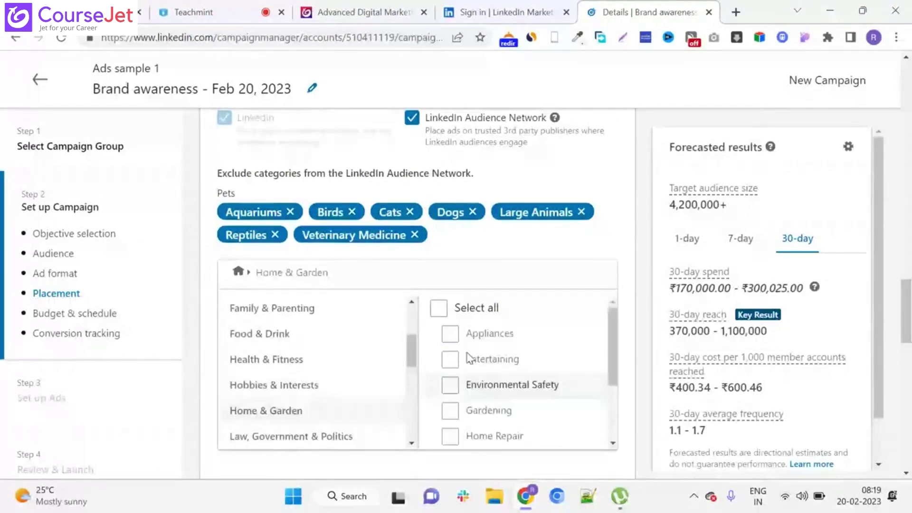
{"action": "left_click", "coordinate": [438, 308]}
{"action": "scroll", "coordinate": [190, 367], "scroll_direction": "down", "scroll_amount": 2}
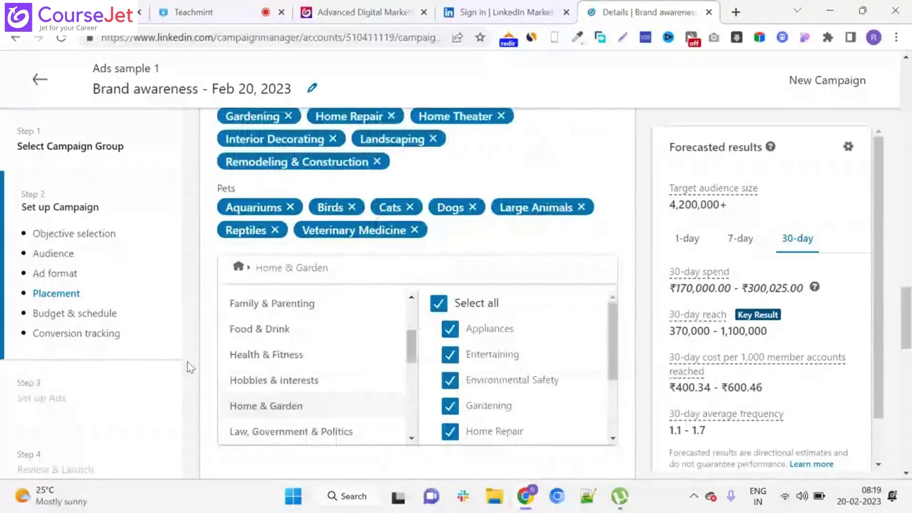
Step: Exclude all Family & Parenting subcategories from the LinkedIn Audience Network
{"action": "scroll", "coordinate": [333, 368], "scroll_direction": "up", "scroll_amount": 1}
{"action": "left_click", "coordinate": [376, 368]}
{"action": "left_click", "coordinate": [439, 303]}
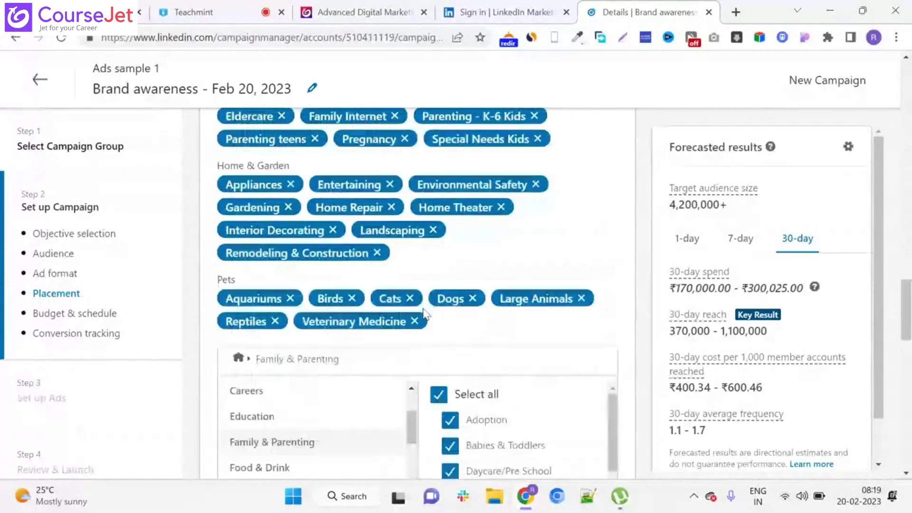
{"action": "scroll", "coordinate": [236, 386], "scroll_direction": "down", "scroll_amount": 2}
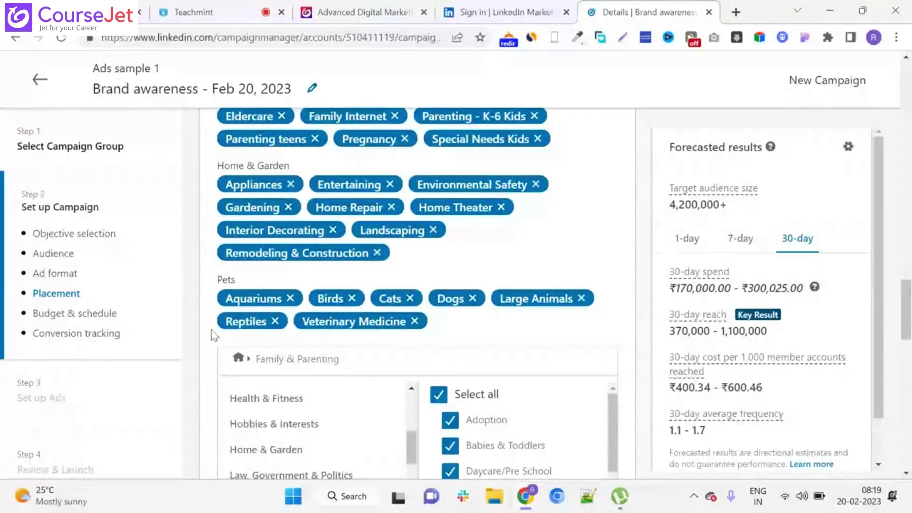
Step: Start uploading a publisher list, download the sample template and open the CSV file in Excel
{"action": "scroll", "coordinate": [209, 349], "scroll_direction": "down", "scroll_amount": 6}
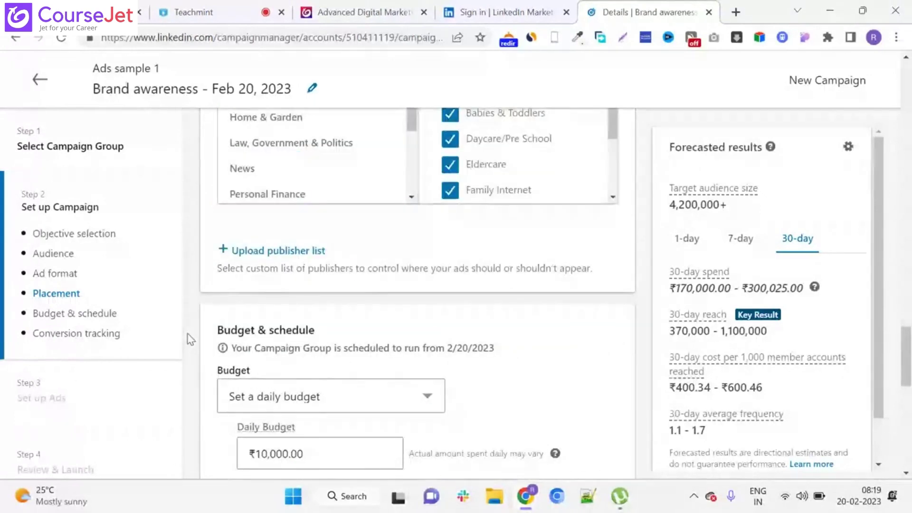
{"action": "left_click", "coordinate": [277, 250]}
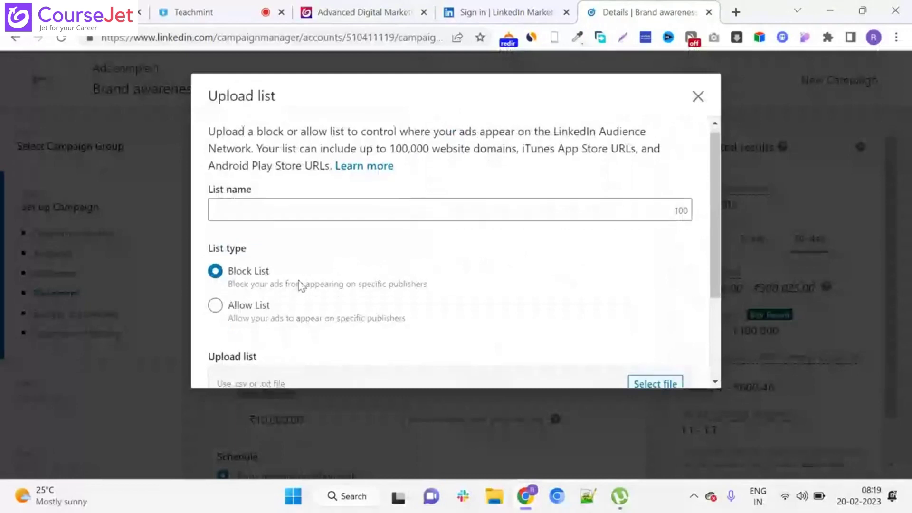
{"action": "scroll", "coordinate": [301, 284], "scroll_direction": "down", "scroll_amount": 3}
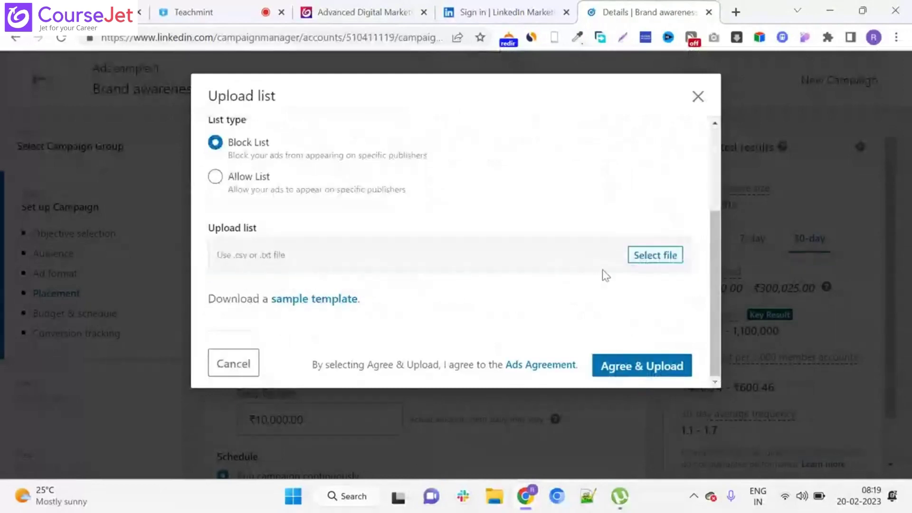
{"action": "left_click", "coordinate": [278, 300]}
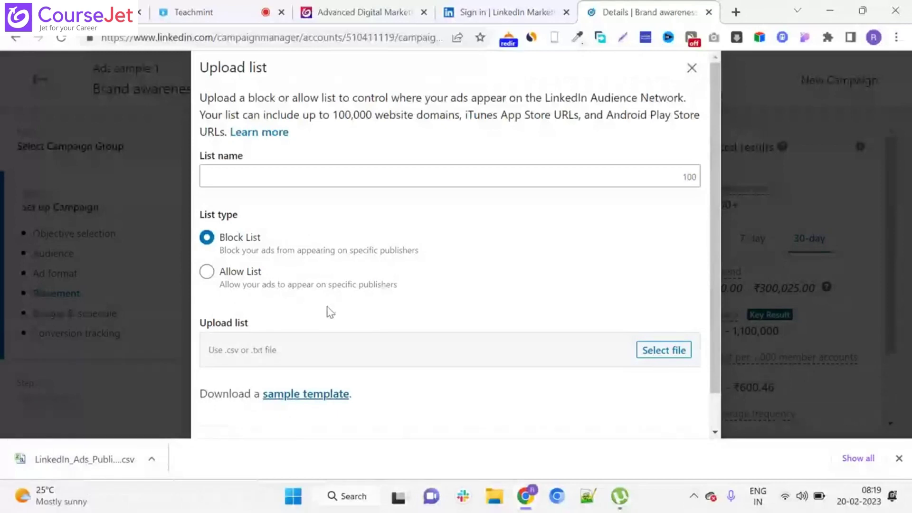
{"action": "left_click", "coordinate": [91, 458]}
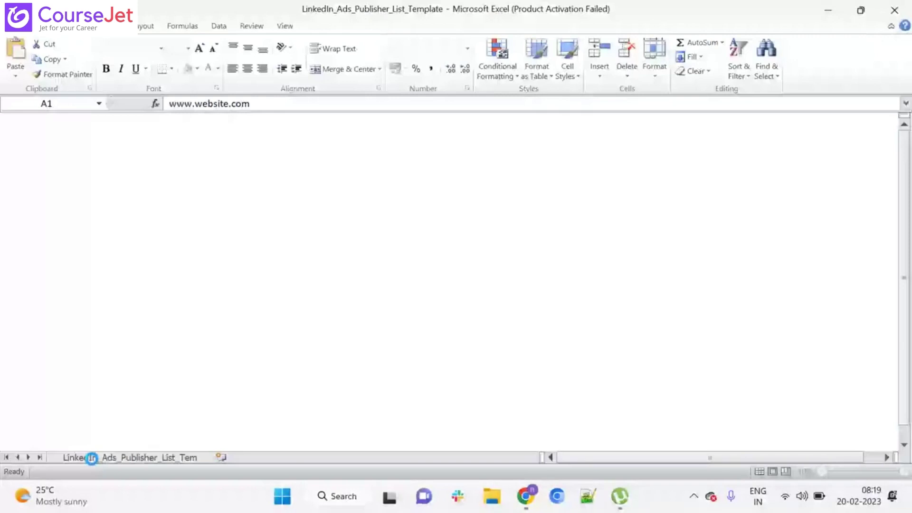
Step: Examine the sample website and app store URLs in the publisher list template and close Excel without saving
{"action": "left_click_drag", "start_coordinate": [287, 145], "coordinate": [309, 437]}
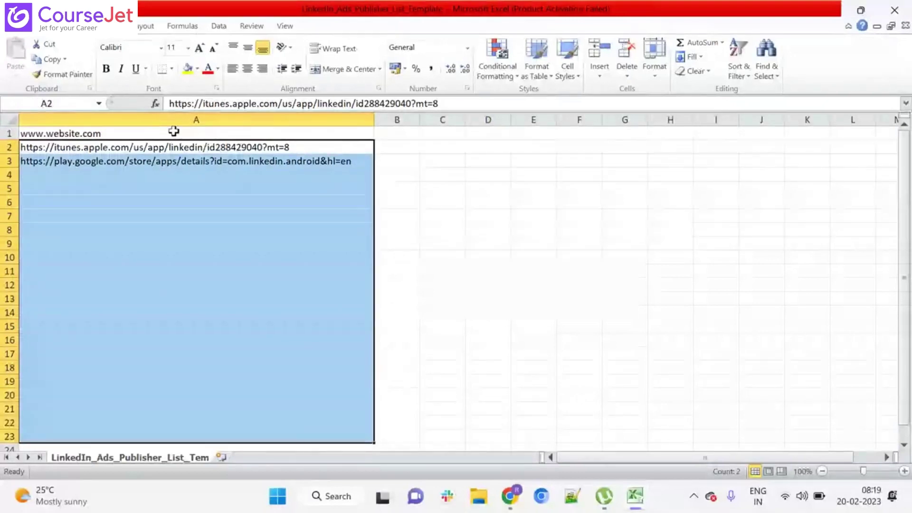
{"action": "left_click", "coordinate": [533, 134]}
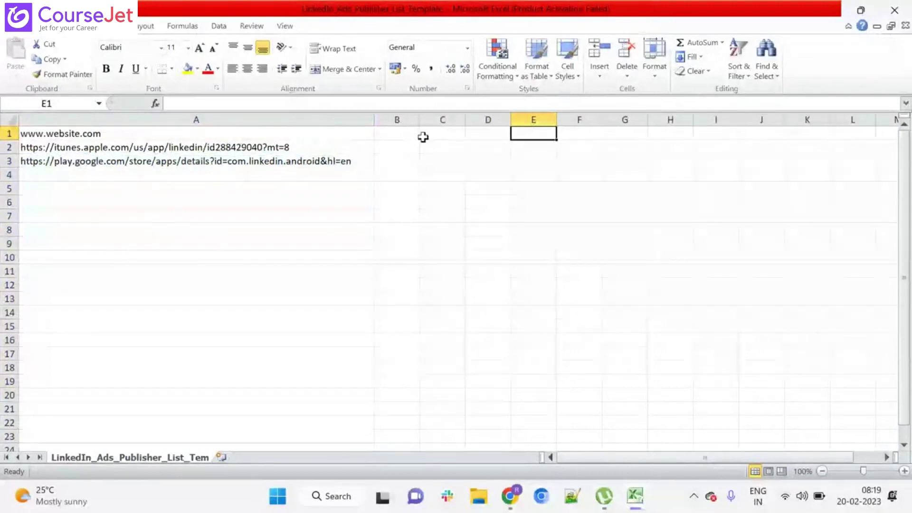
{"action": "key", "text": "alt+F4"}
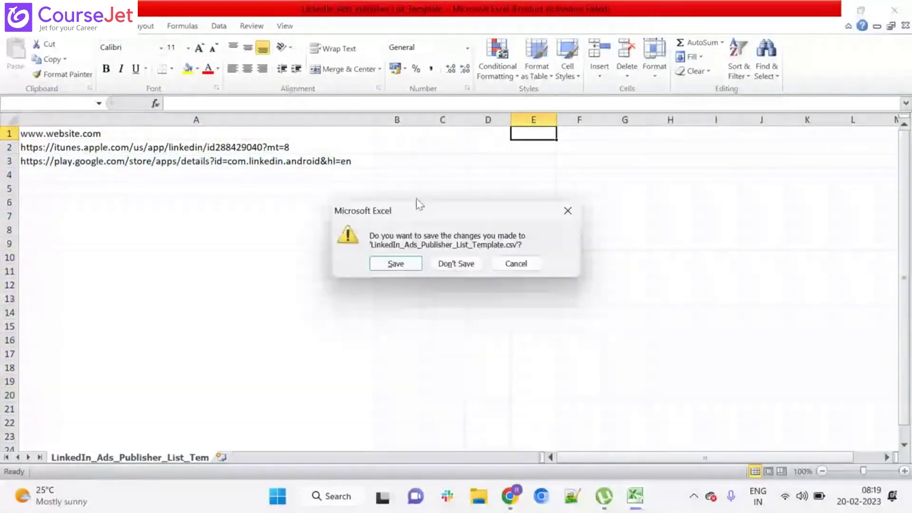
{"action": "left_click", "coordinate": [454, 264]}
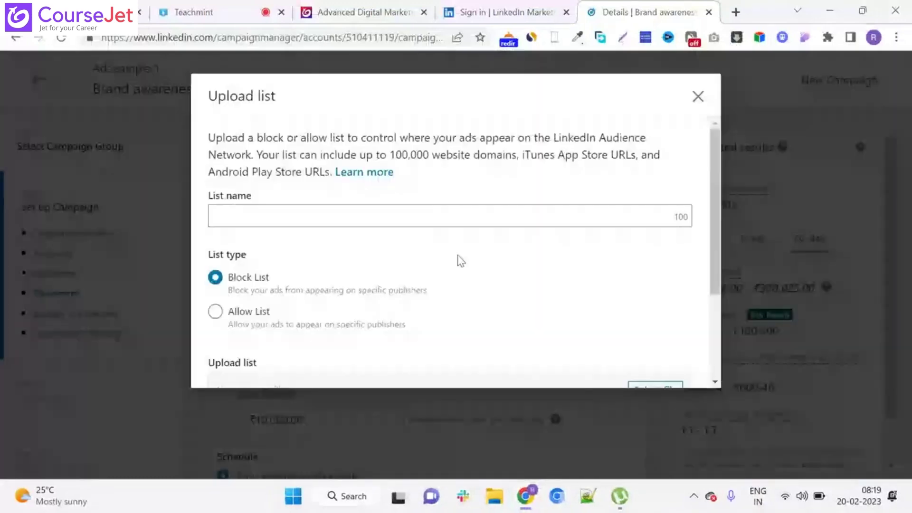
Step: Review the publisher list upload options and close the dialog without uploading a file
{"action": "scroll", "coordinate": [394, 285], "scroll_direction": "down", "scroll_amount": 3}
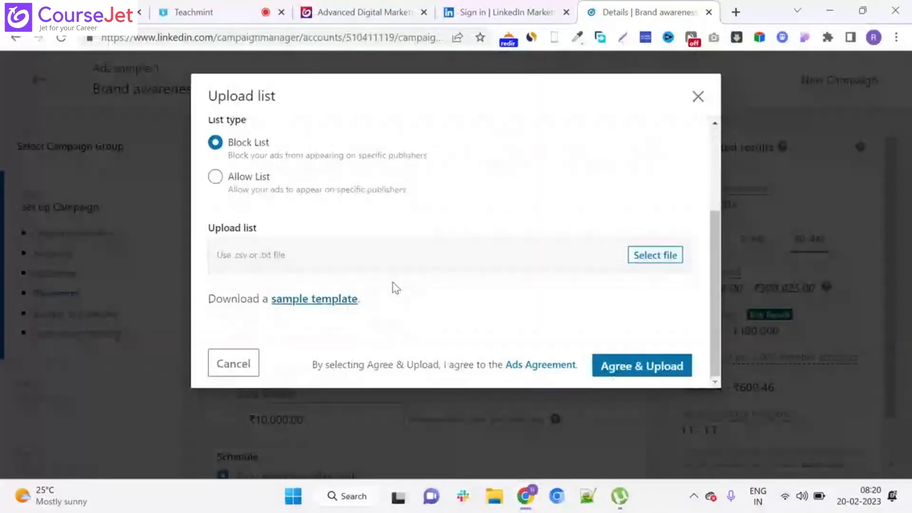
{"action": "scroll", "coordinate": [393, 285], "scroll_direction": "up", "scroll_amount": 2}
{"action": "scroll", "coordinate": [394, 287], "scroll_direction": "up", "scroll_amount": 1}
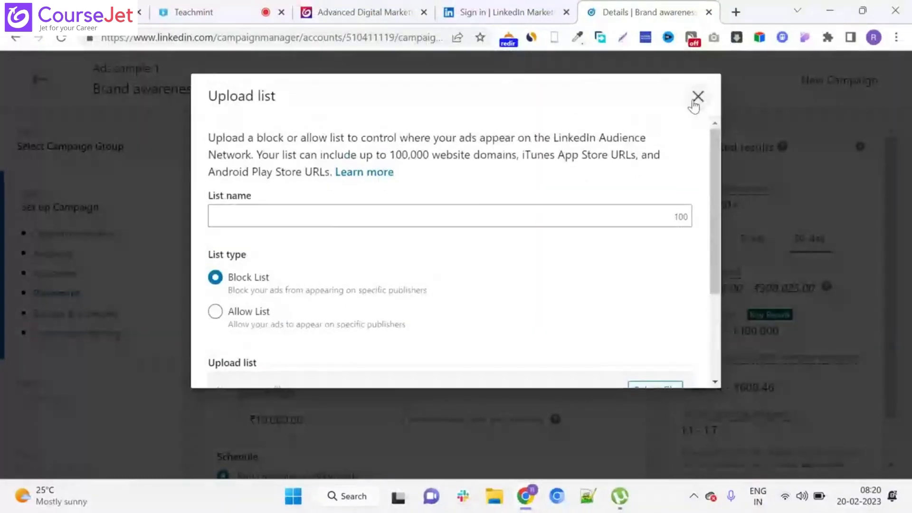
{"action": "left_click", "coordinate": [697, 99]}
Step: Set the campaign to use both a daily and lifetime budget, with a daily budget of ₹1,000
{"action": "scroll", "coordinate": [218, 309], "scroll_direction": "down", "scroll_amount": 3}
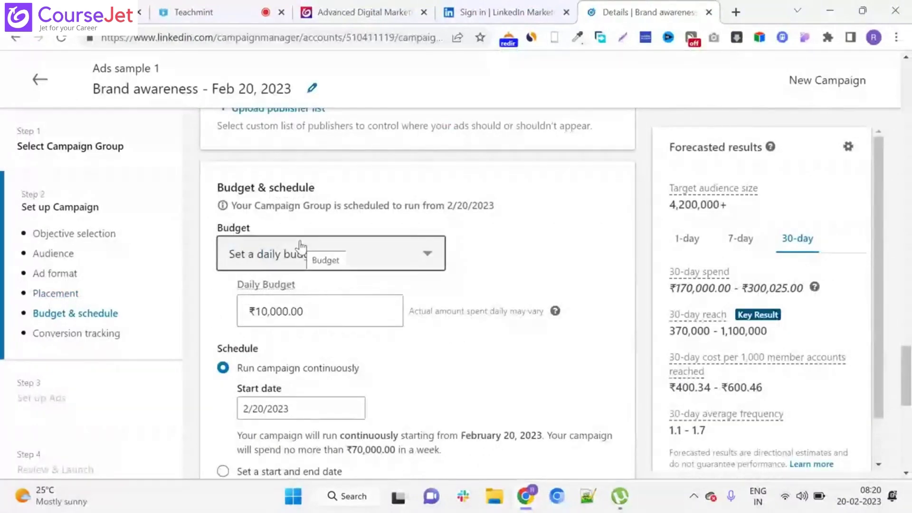
{"action": "scroll", "coordinate": [300, 244], "scroll_direction": "down", "scroll_amount": 2}
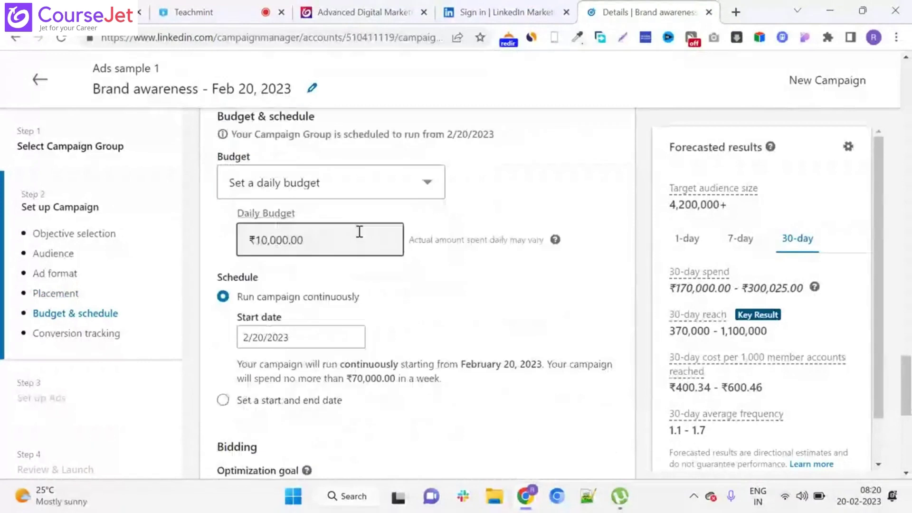
{"action": "left_click", "coordinate": [424, 185]}
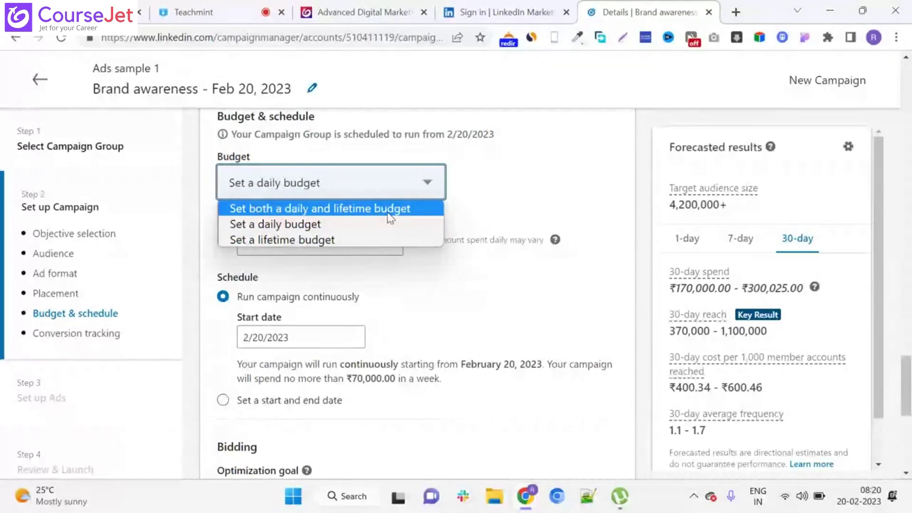
{"action": "left_click", "coordinate": [354, 211]}
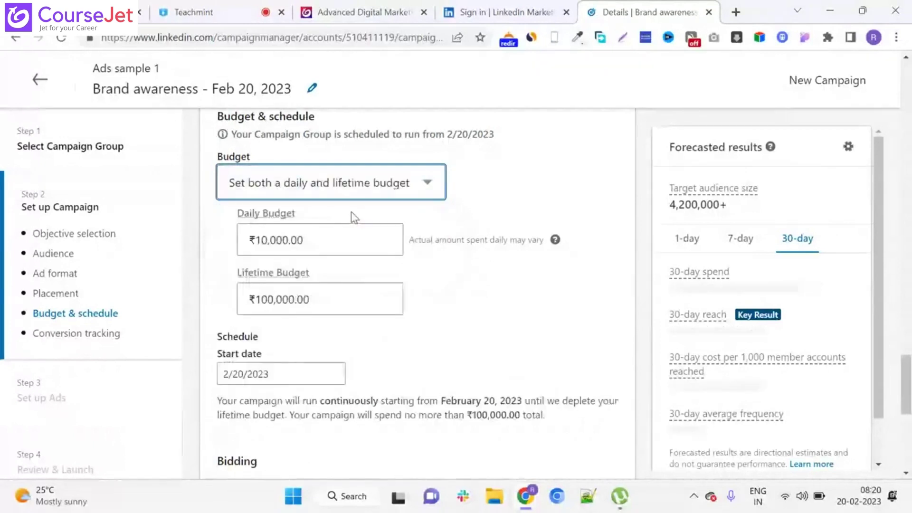
{"action": "left_click", "coordinate": [329, 238]}
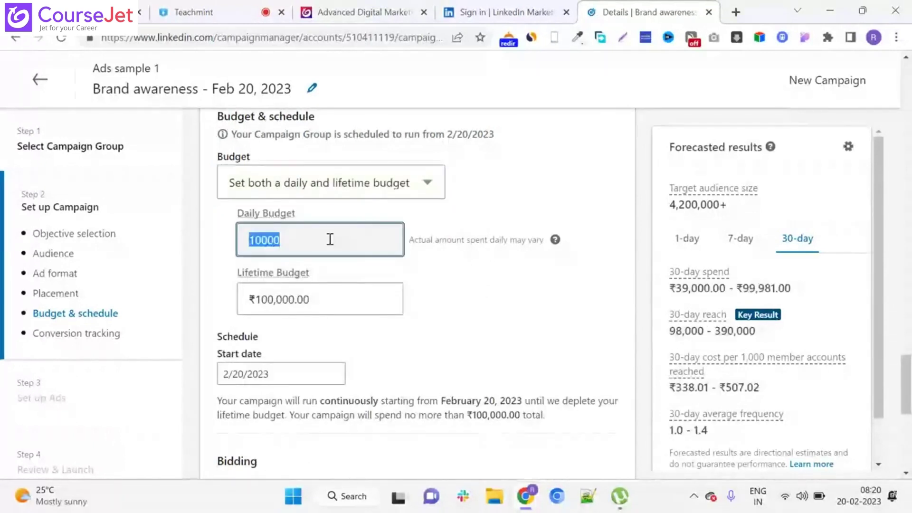
{"action": "type", "text": "1000"}
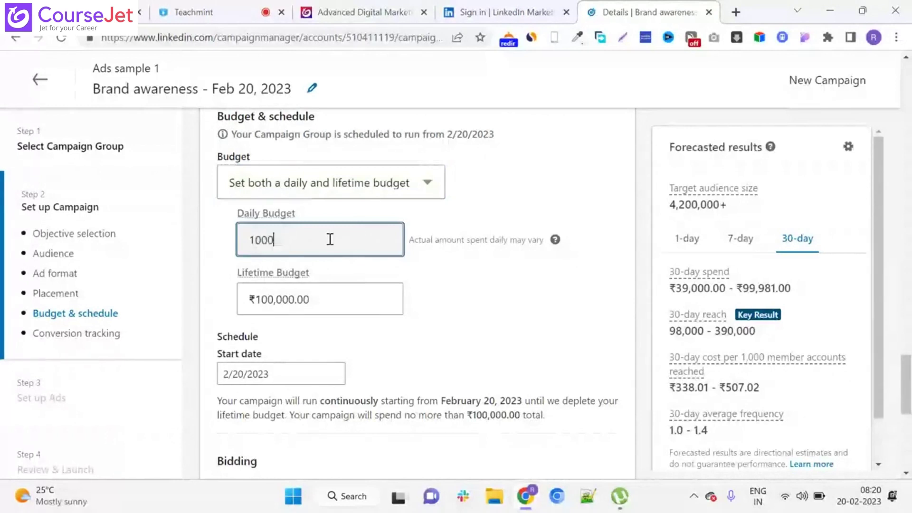
Step: Set the campaign's lifetime budget to ₹20,000
{"action": "left_click", "coordinate": [331, 285]}
{"action": "type", "text": "20"}
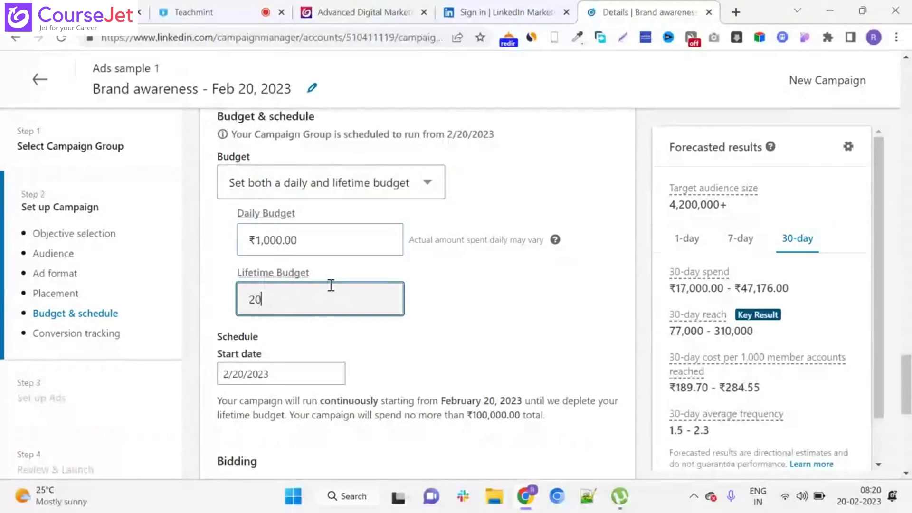
{"action": "type", "text": "000"}
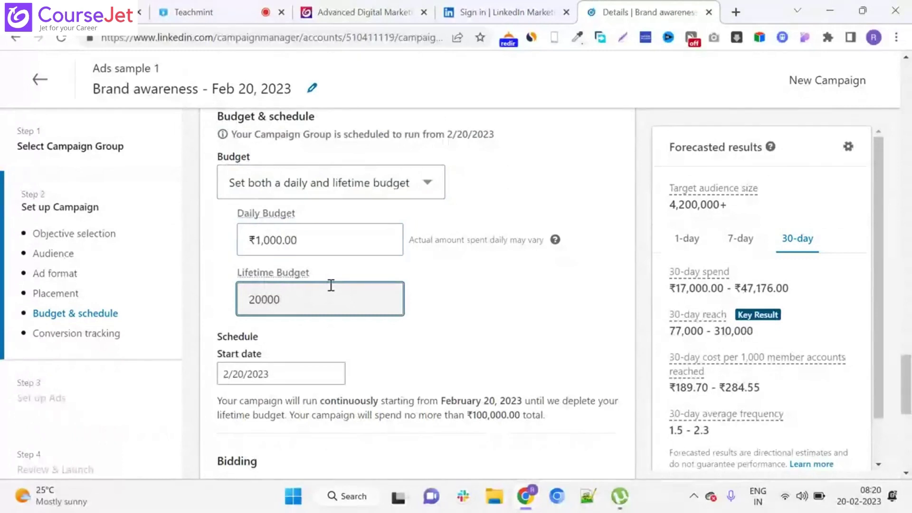
{"action": "left_click", "coordinate": [213, 297]}
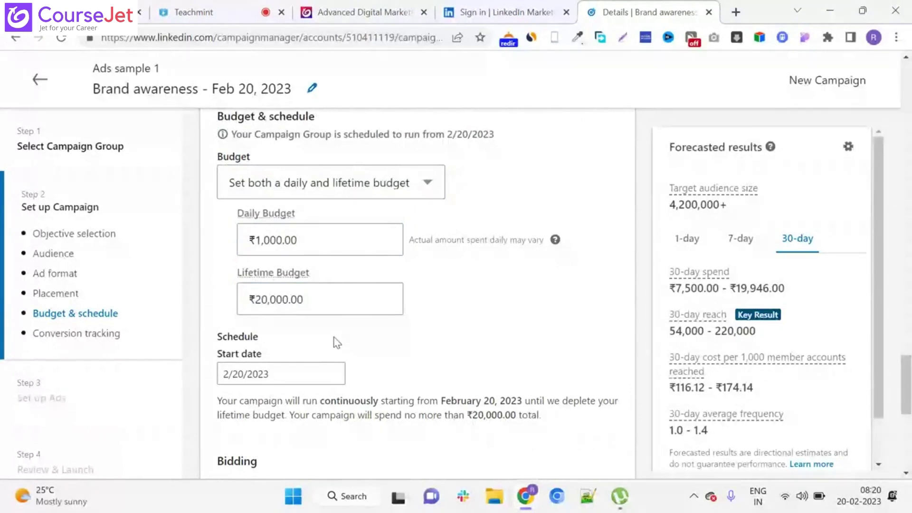
Step: Review the bidding optimization goal choices and keep Reach as the goal
{"action": "scroll", "coordinate": [336, 342], "scroll_direction": "down", "scroll_amount": 2}
{"action": "scroll", "coordinate": [196, 270], "scroll_direction": "down", "scroll_amount": 2}
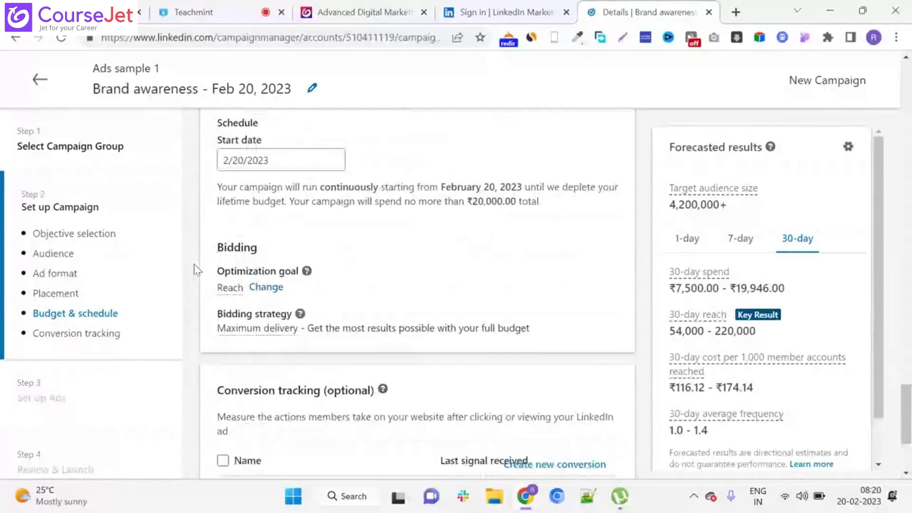
{"action": "scroll", "coordinate": [197, 270], "scroll_direction": "down", "scroll_amount": 1}
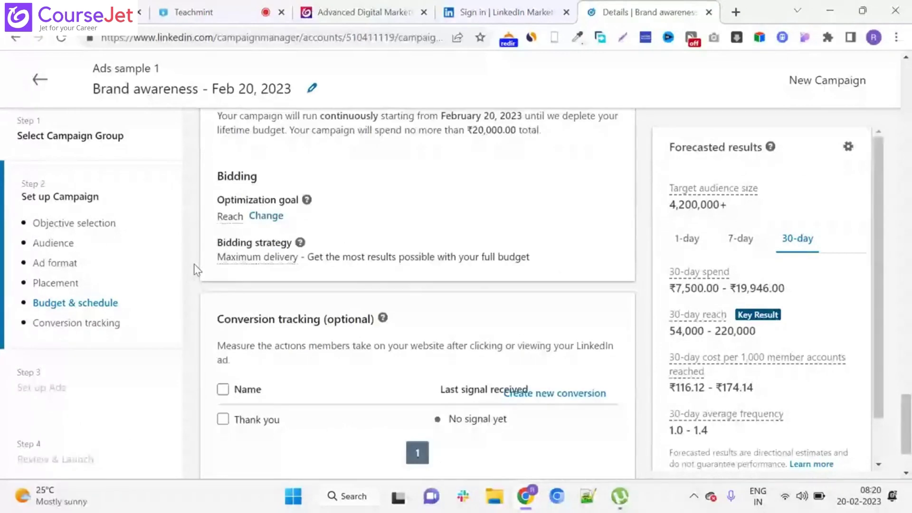
{"action": "left_click", "coordinate": [261, 220]}
{"action": "left_click", "coordinate": [267, 221]}
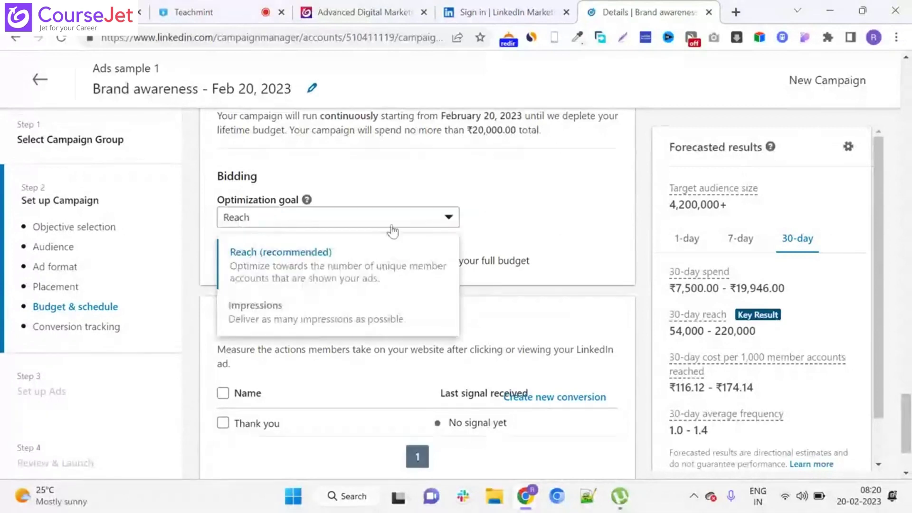
{"action": "left_click", "coordinate": [432, 235]}
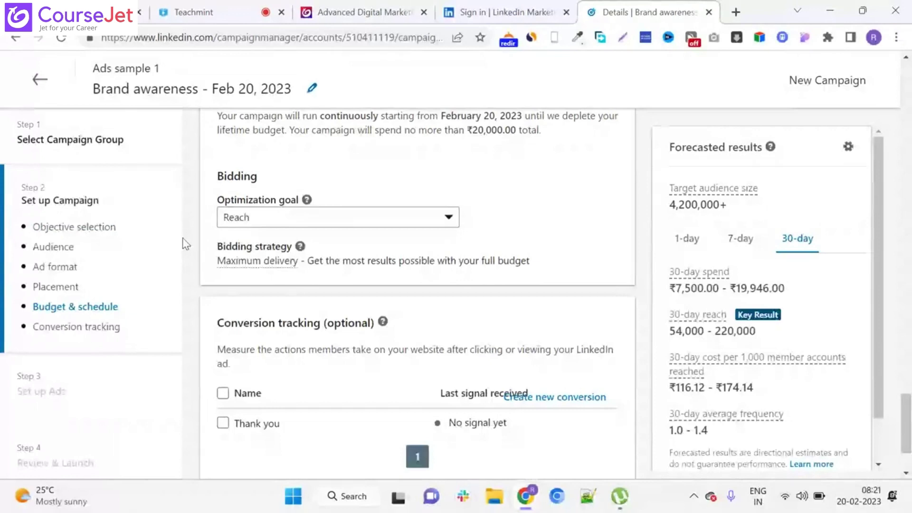
Step: Start creating a new conversion for the campaign's optional conversion tracking
{"action": "scroll", "coordinate": [185, 244], "scroll_direction": "down", "scroll_amount": 2}
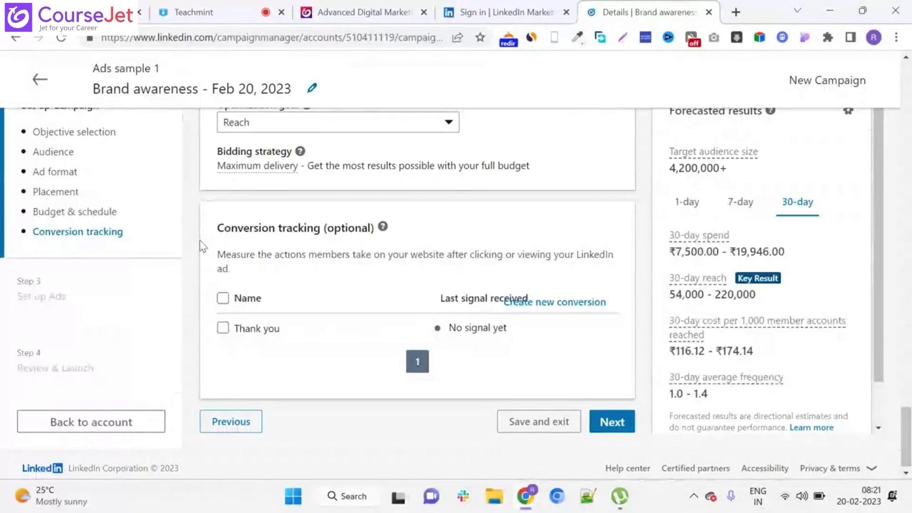
{"action": "scroll", "coordinate": [202, 252], "scroll_direction": "down", "scroll_amount": 1}
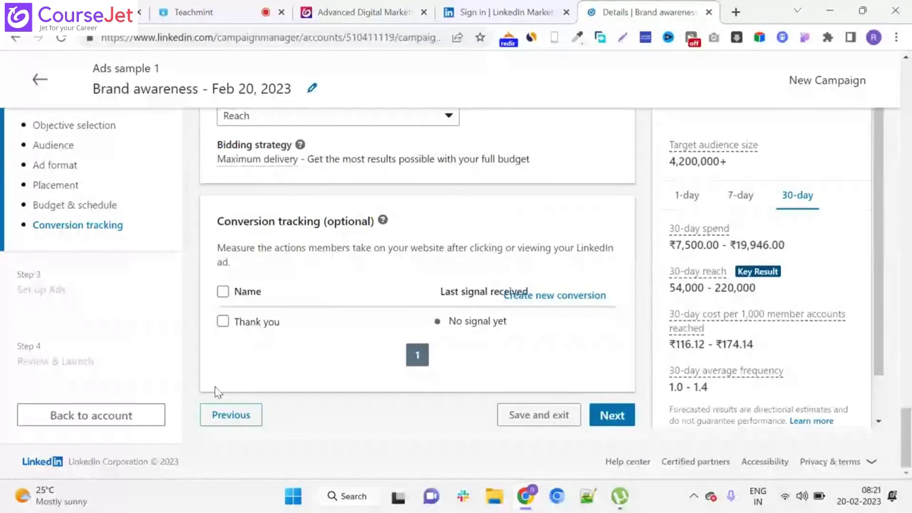
{"action": "left_click", "coordinate": [555, 295]}
{"action": "left_click", "coordinate": [333, 269]}
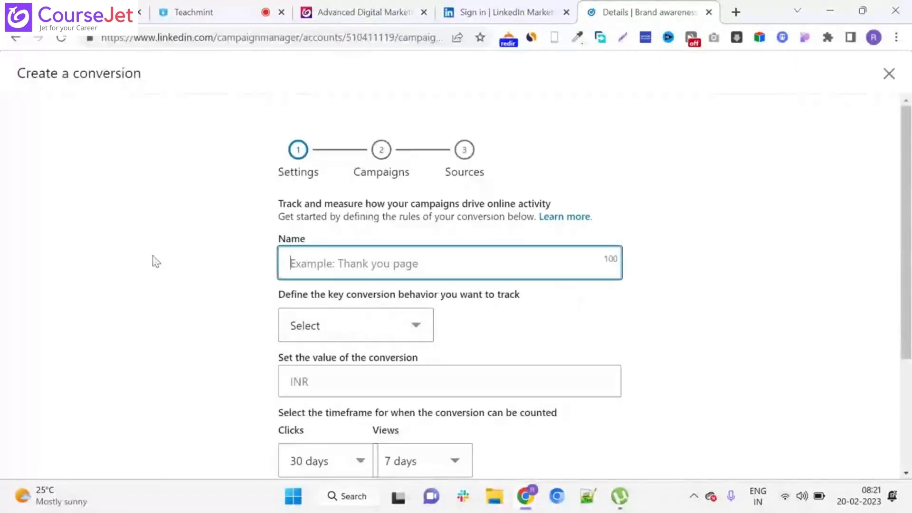
{"action": "scroll", "coordinate": [156, 262], "scroll_direction": "down", "scroll_amount": 1}
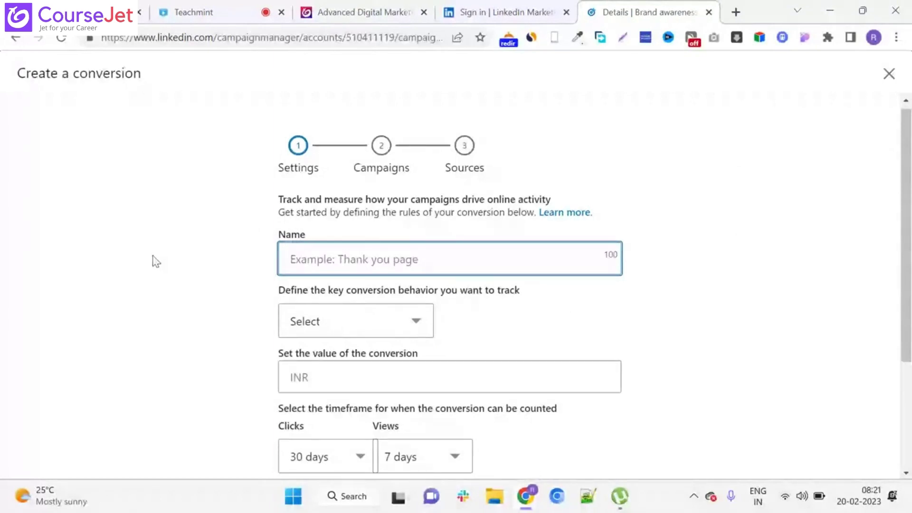
{"action": "scroll", "coordinate": [155, 261], "scroll_direction": "up", "scroll_amount": 1}
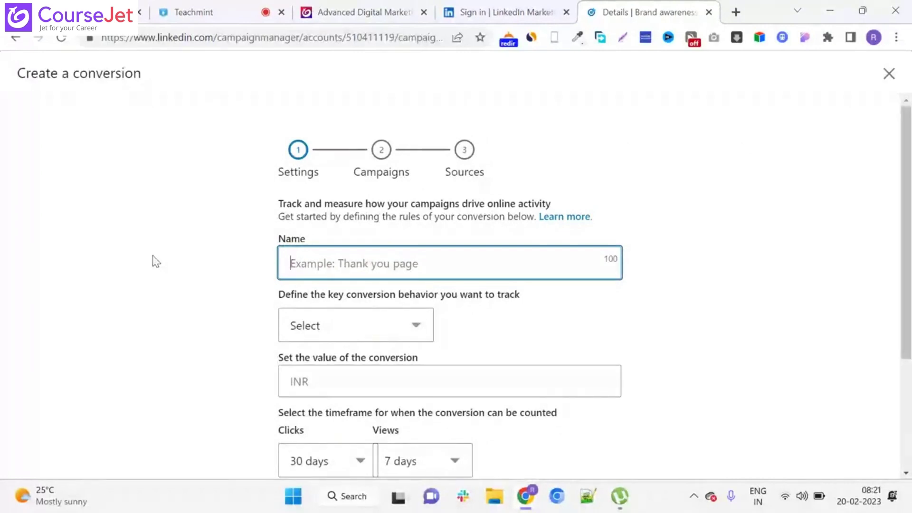
Step: Examine the name, mobile, email and message fields of the query form on the CourseJet course page
{"action": "left_click", "coordinate": [332, 5]}
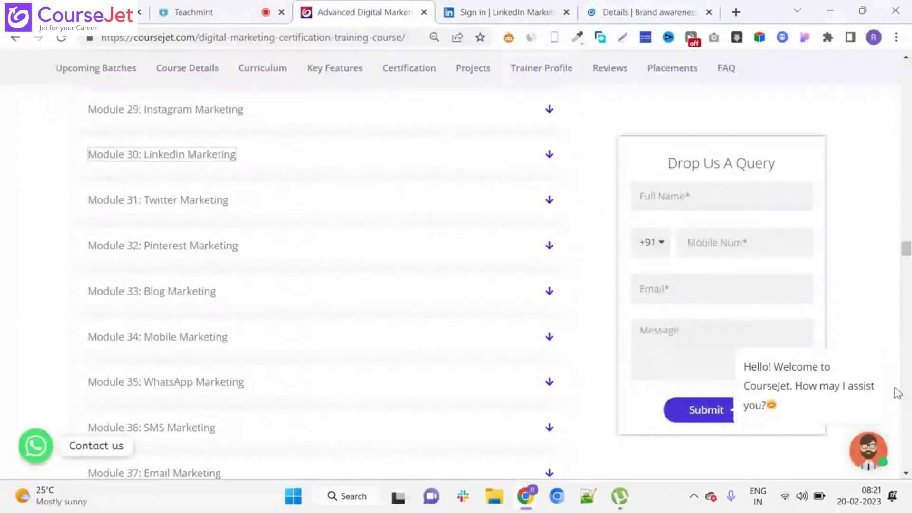
{"action": "left_click", "coordinate": [743, 198]}
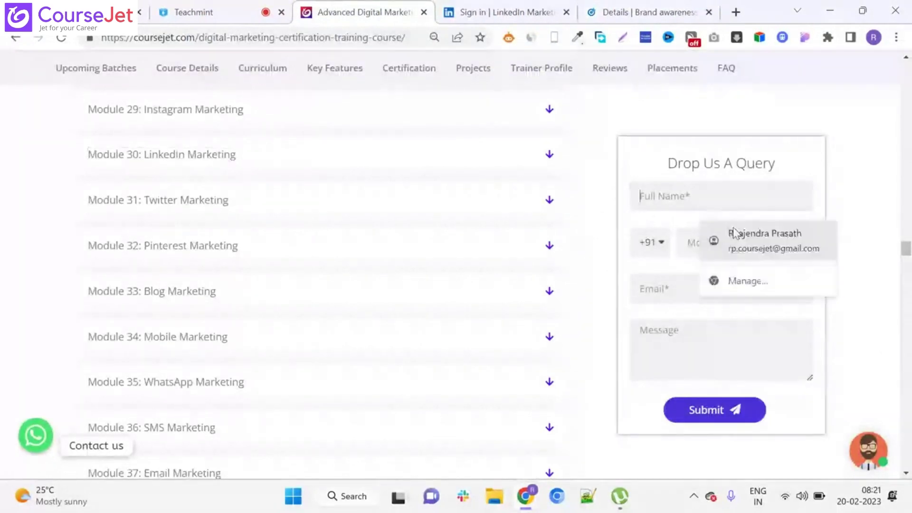
{"action": "left_click", "coordinate": [687, 248]}
{"action": "left_click", "coordinate": [663, 330]}
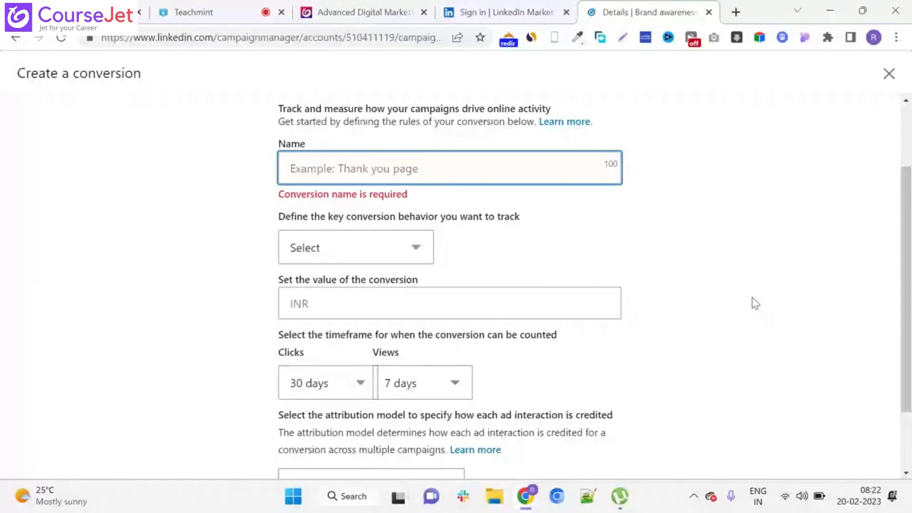
Step: Name the new conversion "thank you page 1" in Campaign Manager
{"action": "scroll", "coordinate": [60, 318], "scroll_direction": "down", "scroll_amount": 2}
{"action": "scroll", "coordinate": [63, 324], "scroll_direction": "up", "scroll_amount": 3}
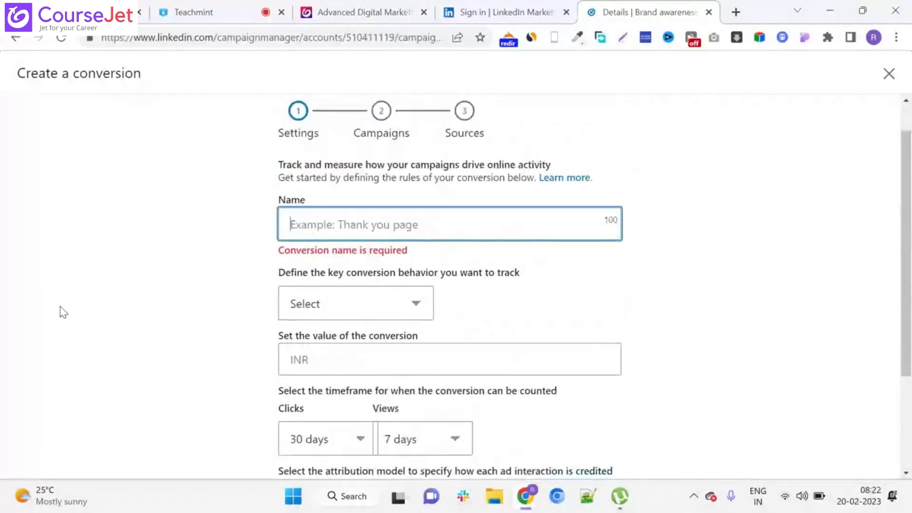
{"action": "type", "text": "thank you page "}
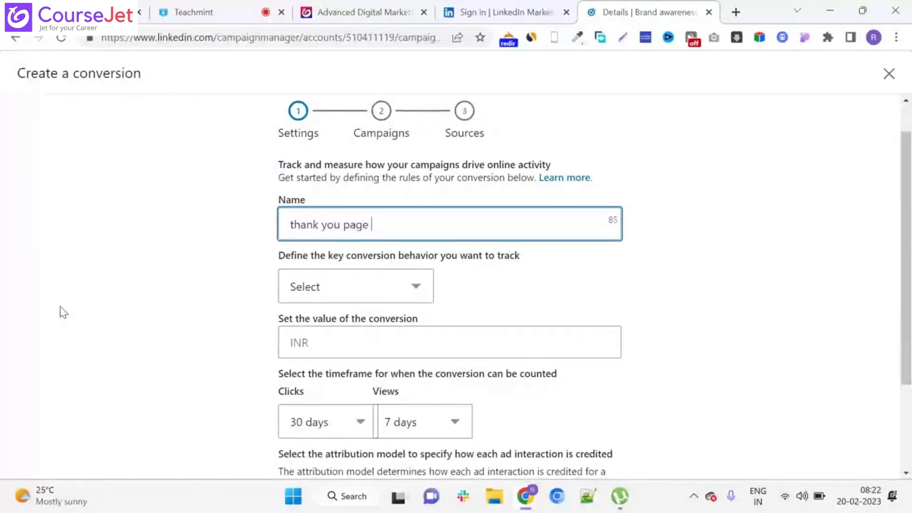
{"action": "type", "text": "1"}
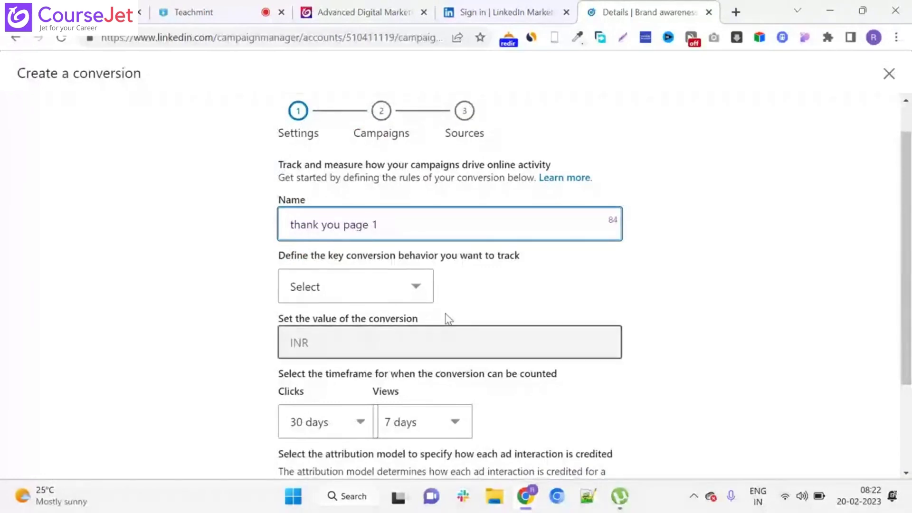
Step: Set the key conversion behavior to track to Lead
{"action": "left_click", "coordinate": [419, 308]}
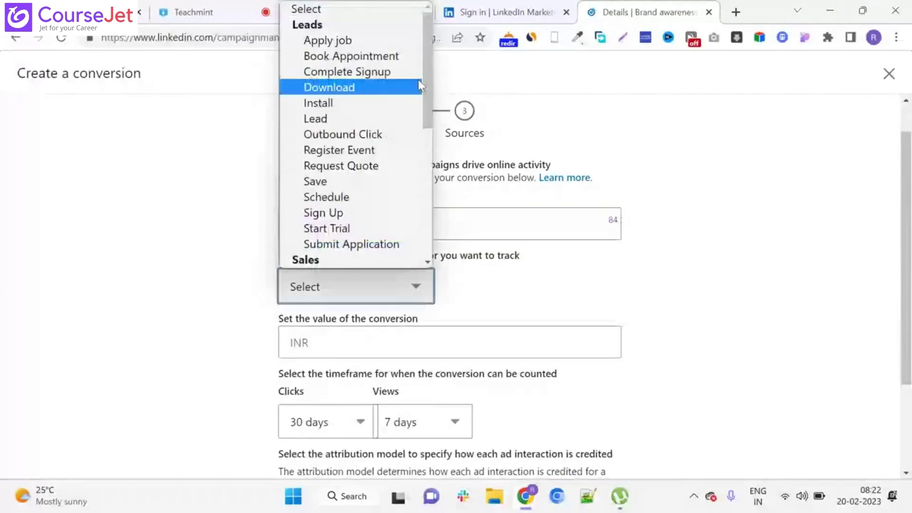
{"action": "scroll", "coordinate": [411, 80], "scroll_direction": "down", "scroll_amount": 4}
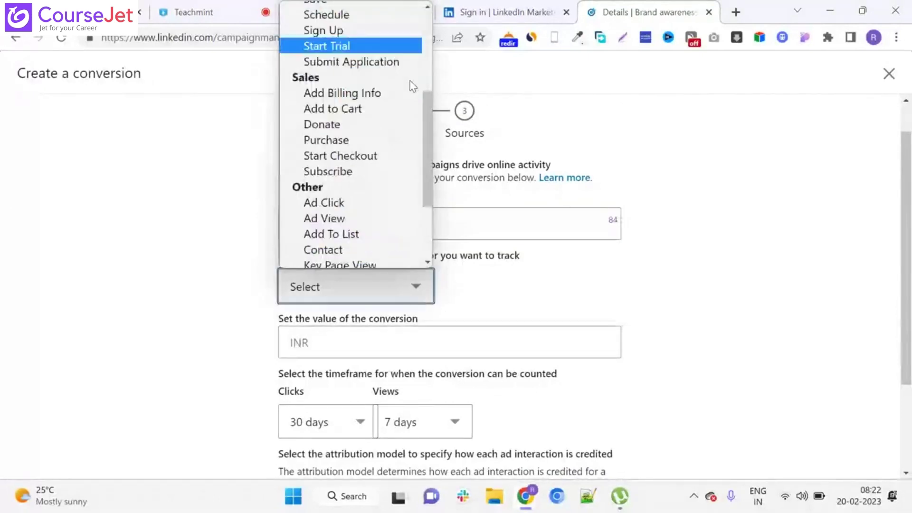
{"action": "scroll", "coordinate": [411, 85], "scroll_direction": "down", "scroll_amount": 3}
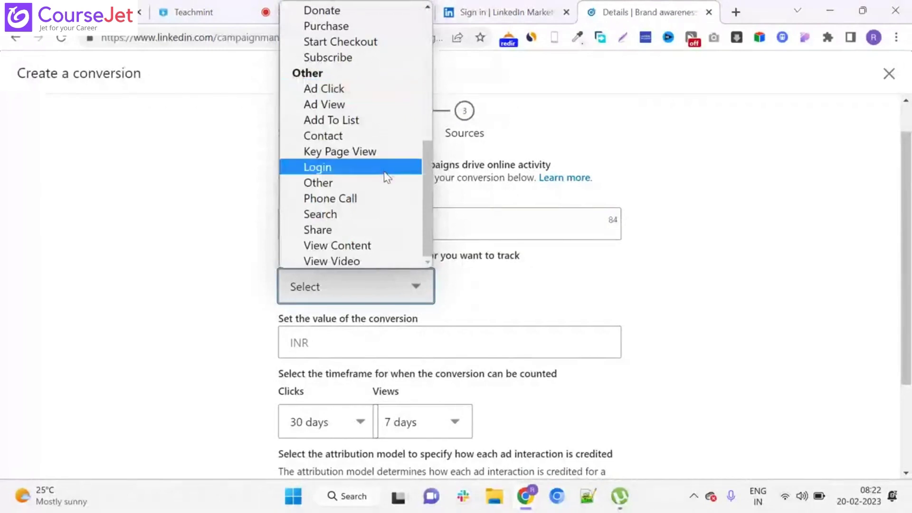
{"action": "scroll", "coordinate": [387, 177], "scroll_direction": "up", "scroll_amount": 2}
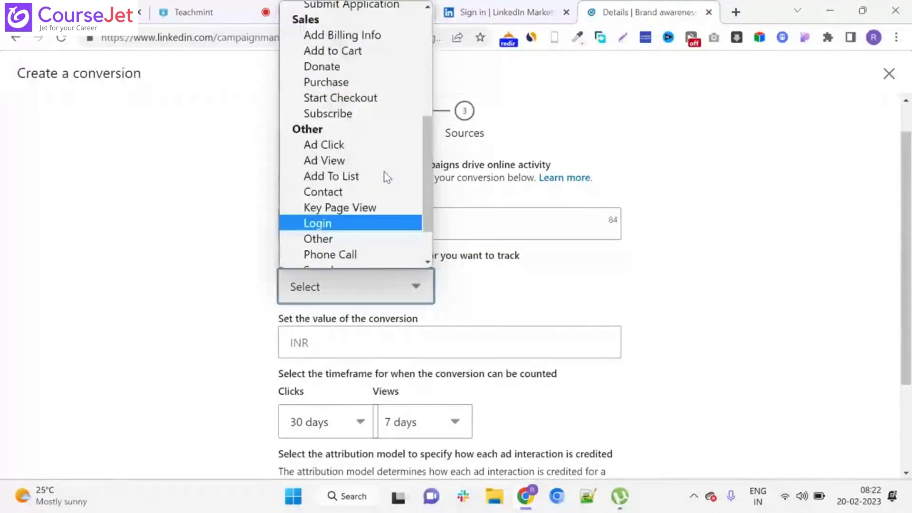
{"action": "scroll", "coordinate": [387, 177], "scroll_direction": "up", "scroll_amount": 4}
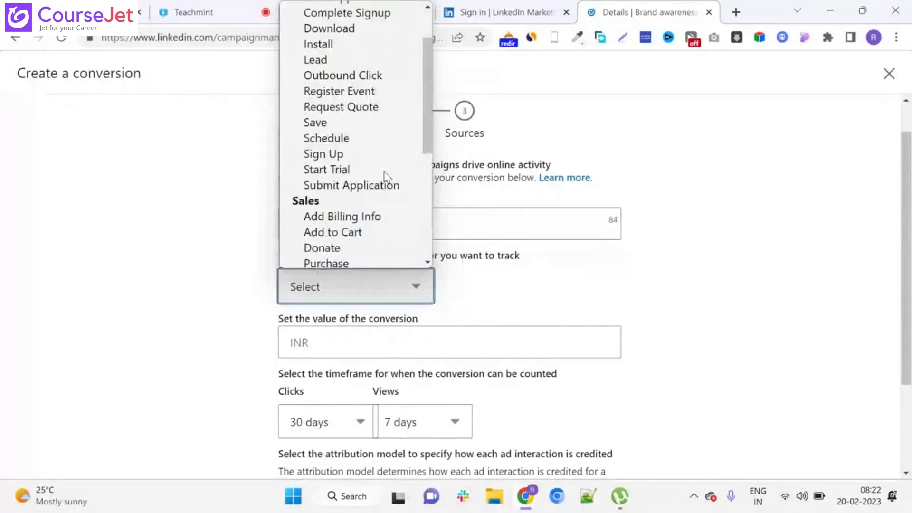
{"action": "scroll", "coordinate": [387, 177], "scroll_direction": "up", "scroll_amount": 2}
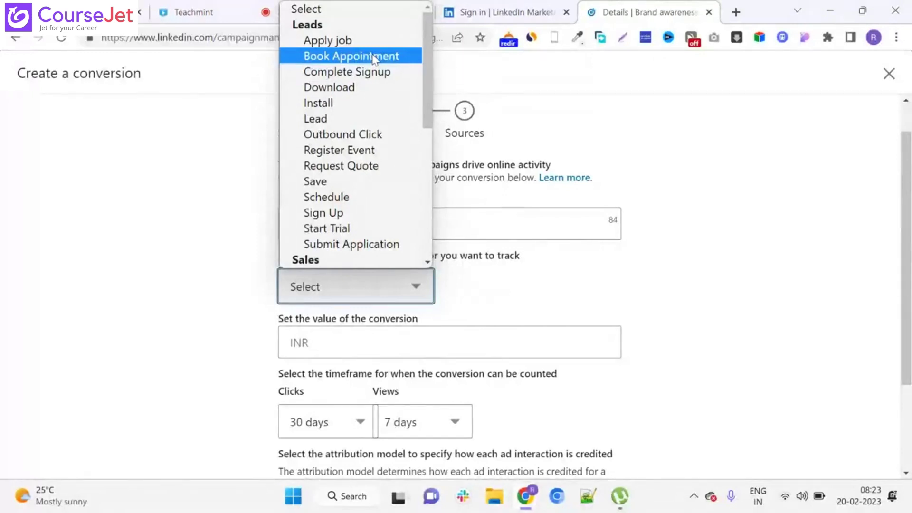
{"action": "left_click", "coordinate": [383, 122]}
Step: Set the conversion's value to ₹100 and continue to the campaign selection stage
{"action": "scroll", "coordinate": [321, 252], "scroll_direction": "down", "scroll_amount": 2}
{"action": "left_click", "coordinate": [321, 253]}
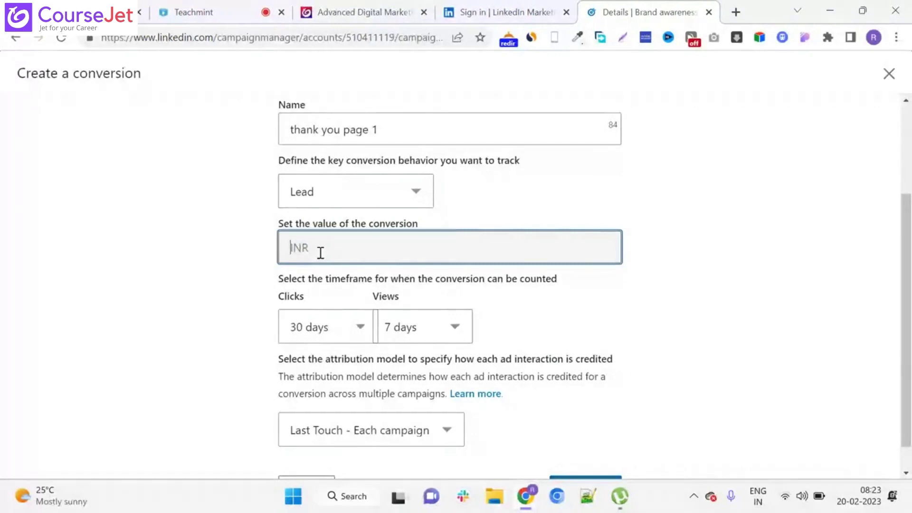
{"action": "type", "text": "100"}
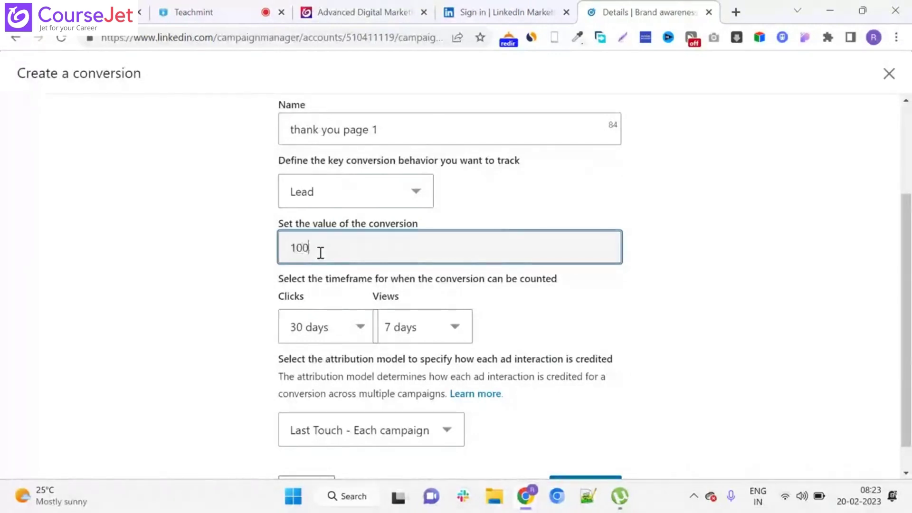
{"action": "left_click", "coordinate": [260, 295]}
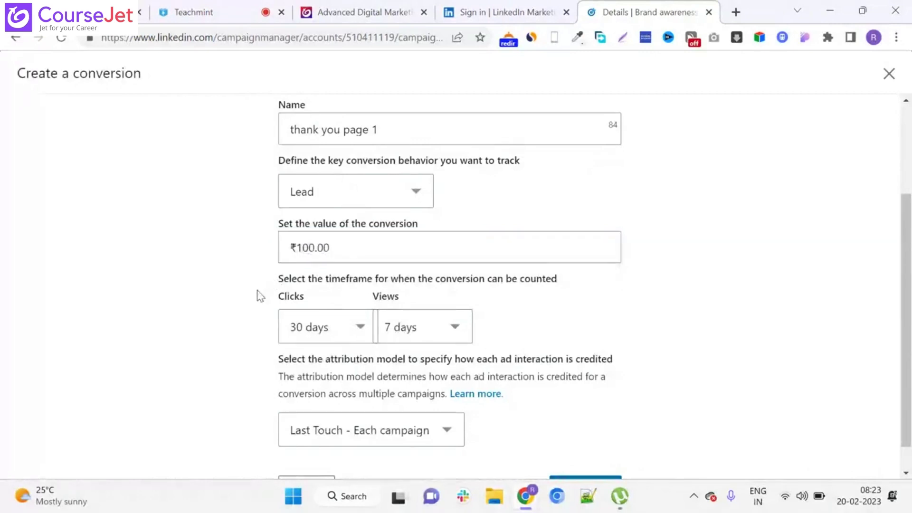
{"action": "scroll", "coordinate": [260, 296], "scroll_direction": "down", "scroll_amount": 1}
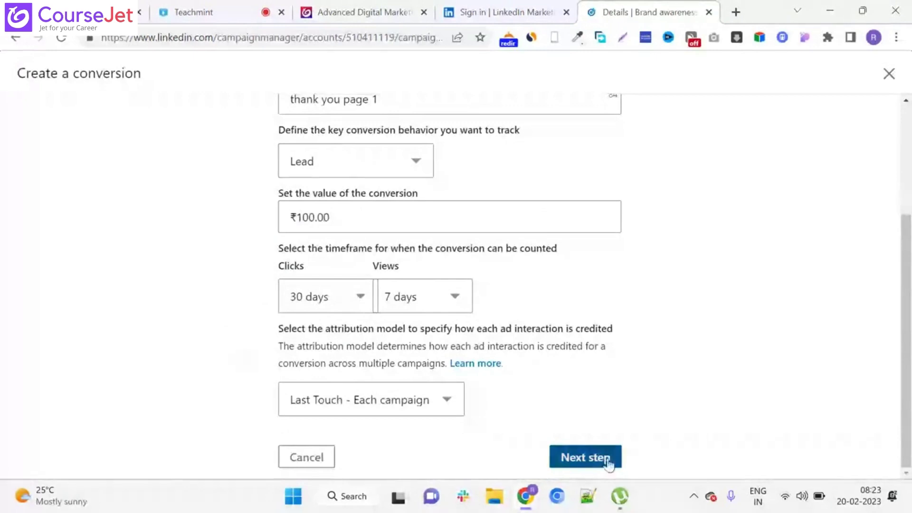
{"action": "left_click", "coordinate": [586, 457]}
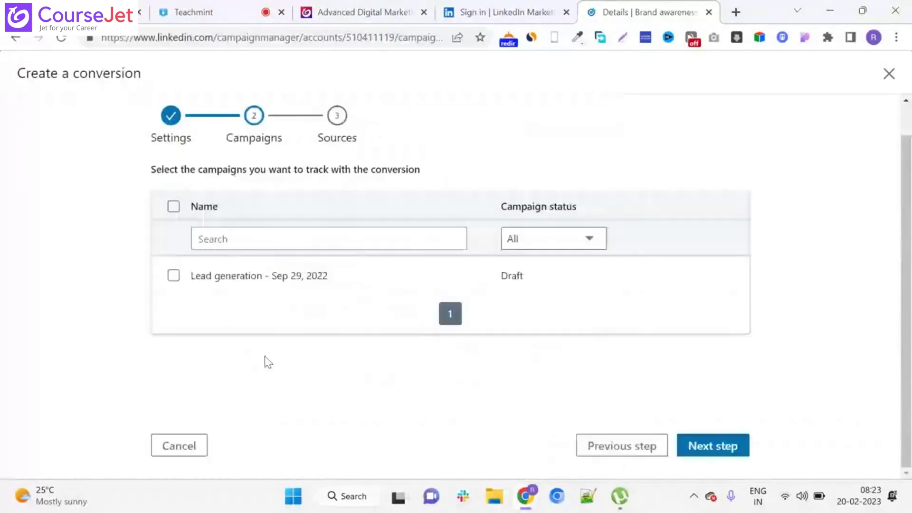
Step: Search the trackable campaigns for "20.02.23. pixel" with status All and continue to the conversion sources
{"action": "left_click", "coordinate": [274, 241]}
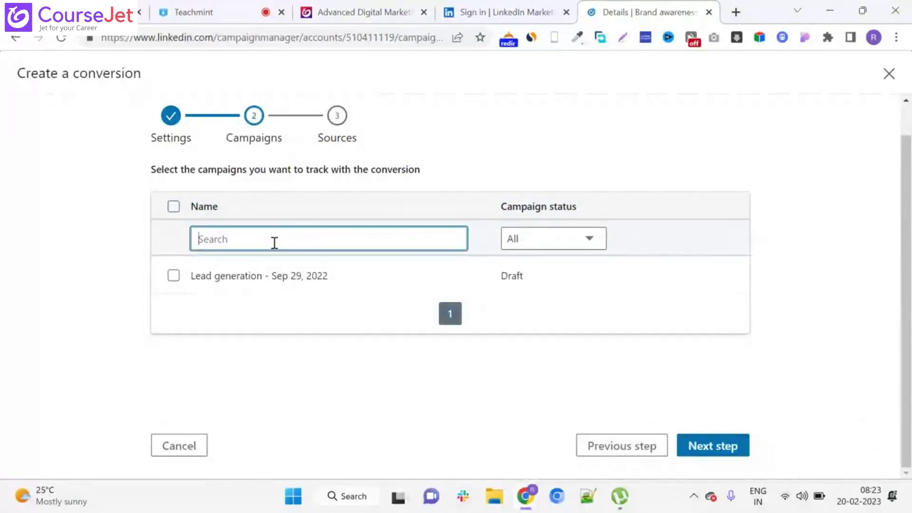
{"action": "type", "text": "20.0"}
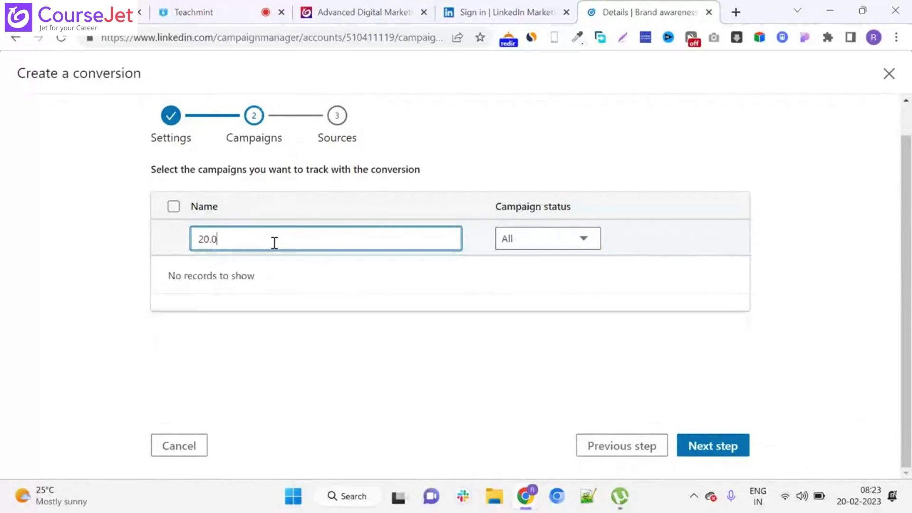
{"action": "type", "text": "2.23."}
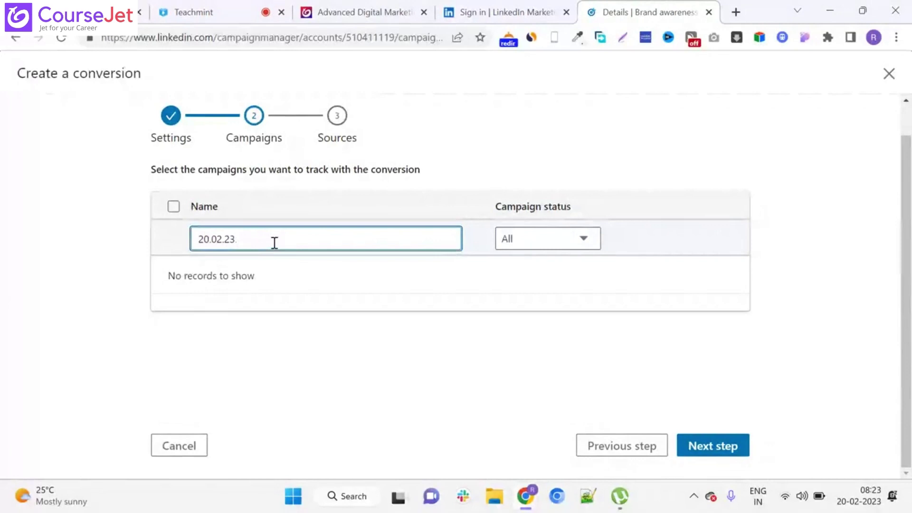
{"action": "type", "text": "pixel"}
{"action": "left_click", "coordinate": [537, 241]}
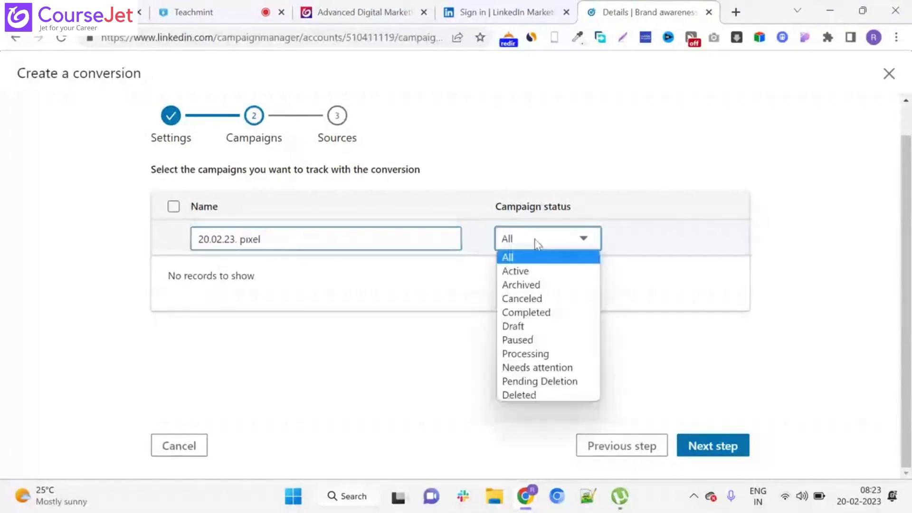
{"action": "left_click", "coordinate": [537, 242]}
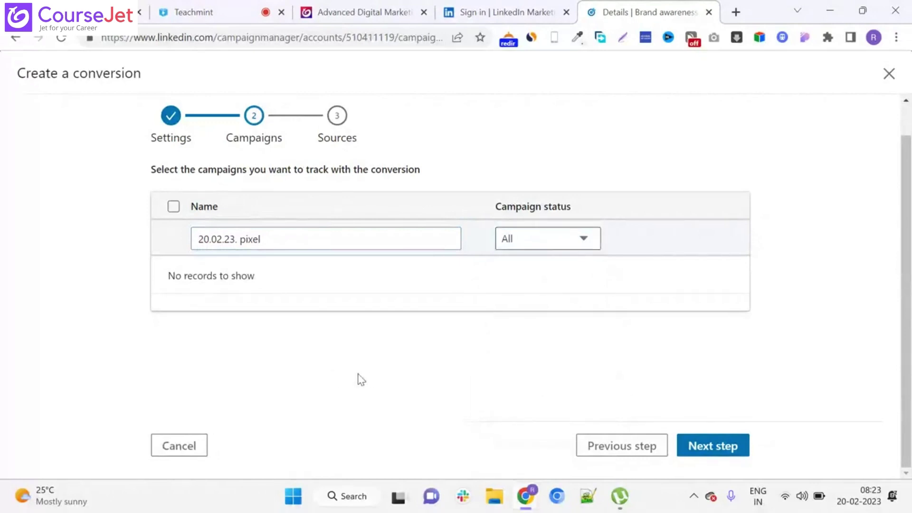
{"action": "left_click", "coordinate": [703, 446]}
Step: Compare the tag manager option with the manual conversion setup and return to the manual setup
{"action": "scroll", "coordinate": [9, 291], "scroll_direction": "down", "scroll_amount": 2}
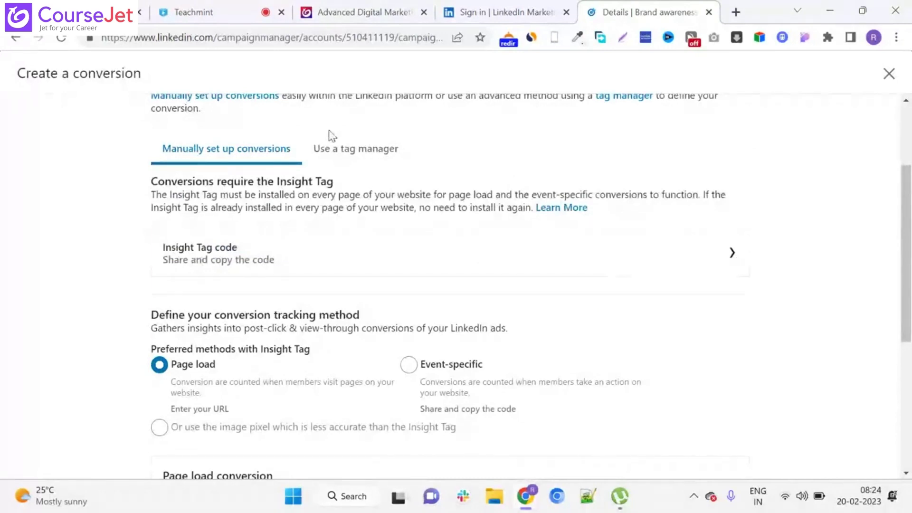
{"action": "left_click", "coordinate": [381, 159]}
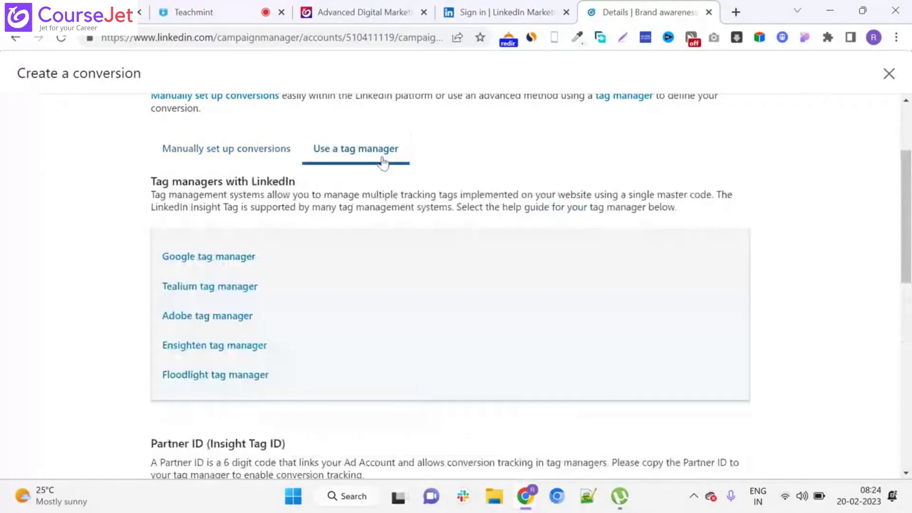
{"action": "left_click", "coordinate": [242, 159]}
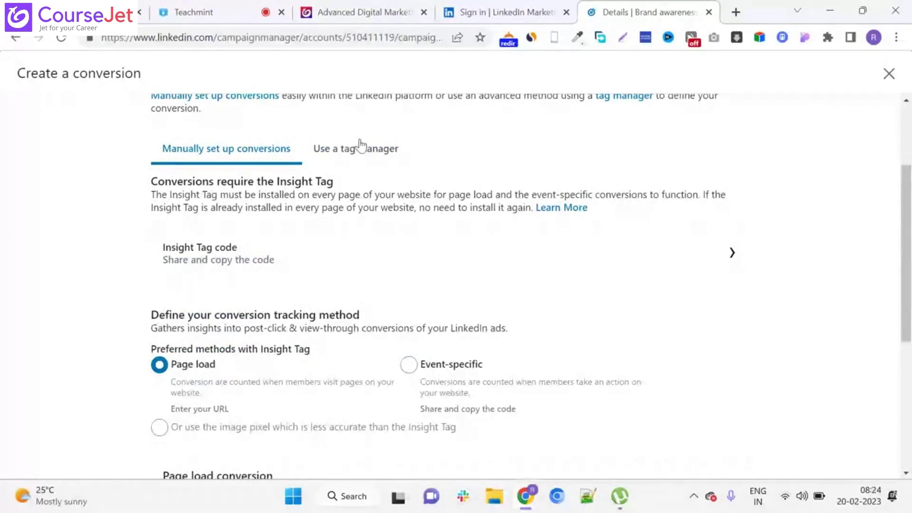
Step: Search Google for "google tag manager" in a new browser tab and open the Google Tag Manager site
{"action": "left_click", "coordinate": [736, 13]}
{"action": "type", "text": "google "}
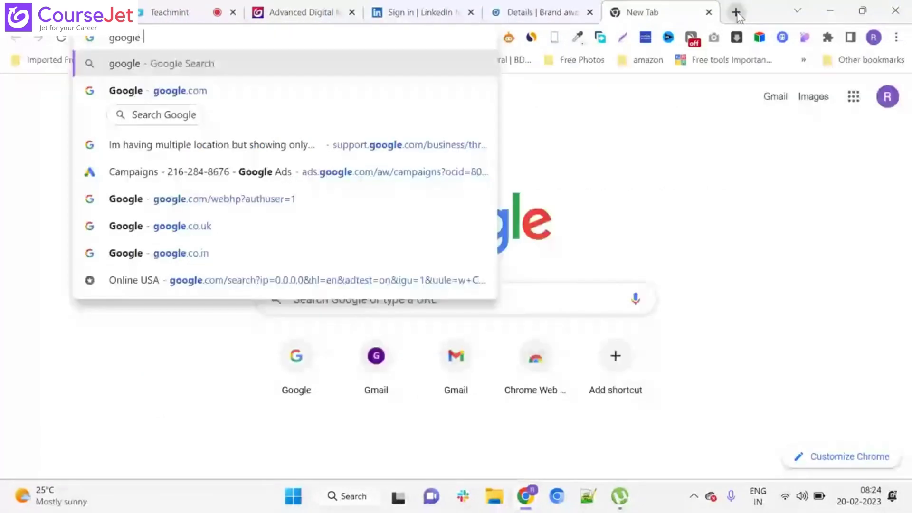
{"action": "type", "text": "tag manager"}
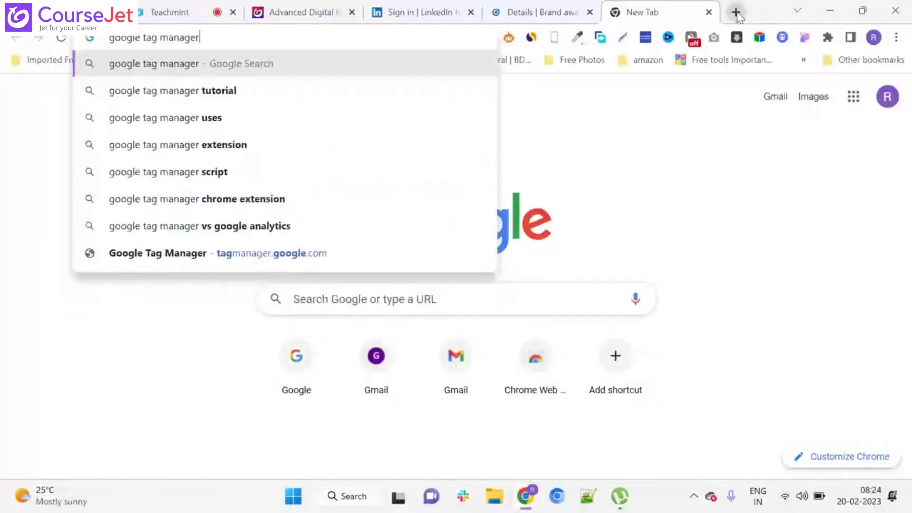
{"action": "key", "text": "Return"}
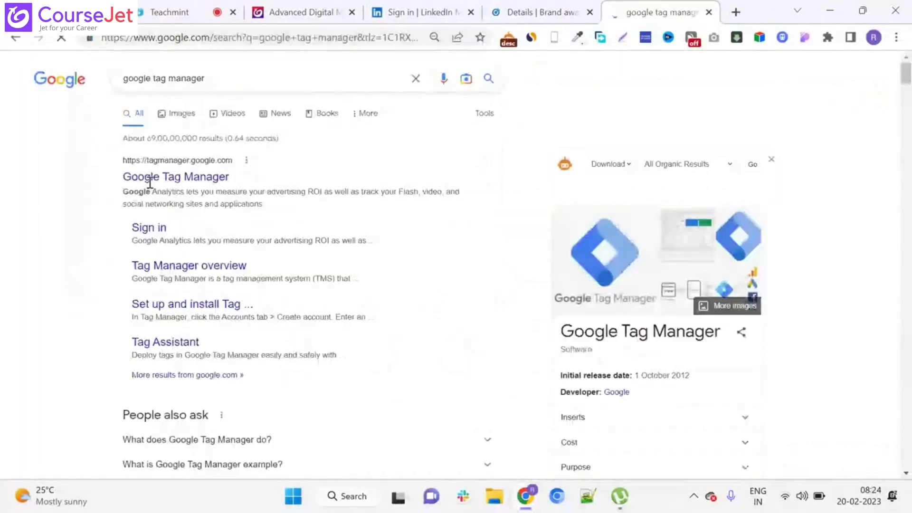
{"action": "left_click", "coordinate": [154, 184]}
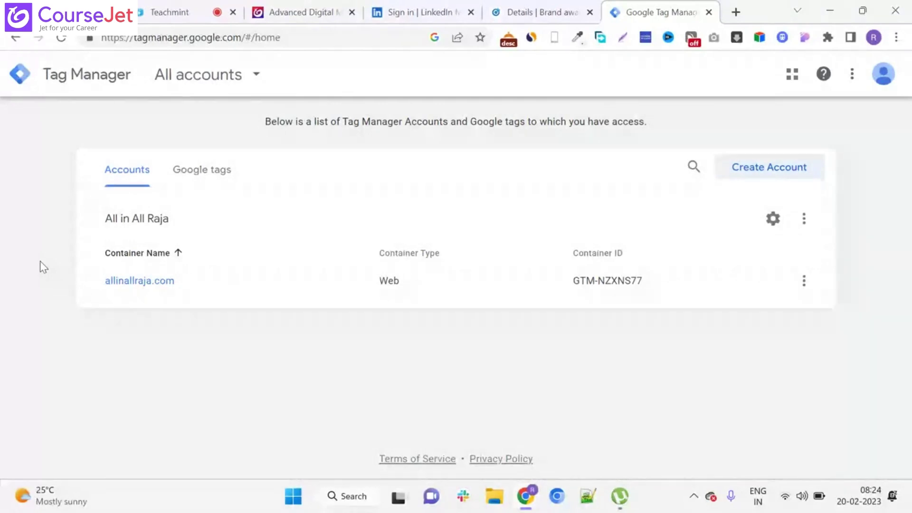
Step: Open the Bizzoppo.com - GA4 tag from the Google tags list and review its configuration and settings
{"action": "left_click", "coordinate": [190, 181]}
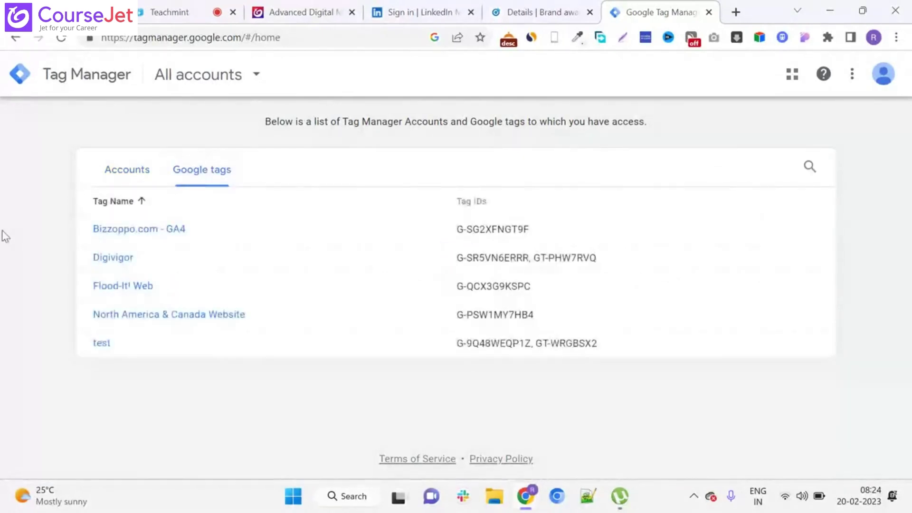
{"action": "left_click", "coordinate": [138, 178]}
{"action": "left_click", "coordinate": [189, 172]}
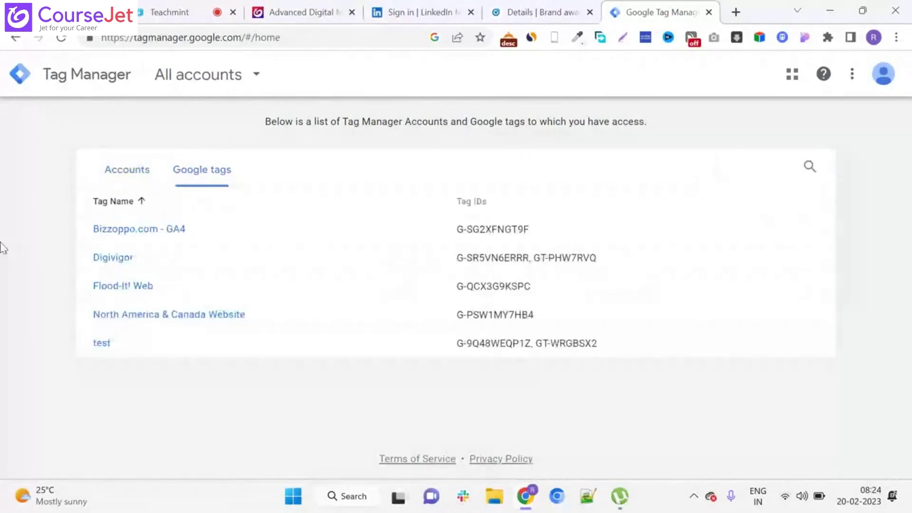
{"action": "left_click", "coordinate": [132, 230]}
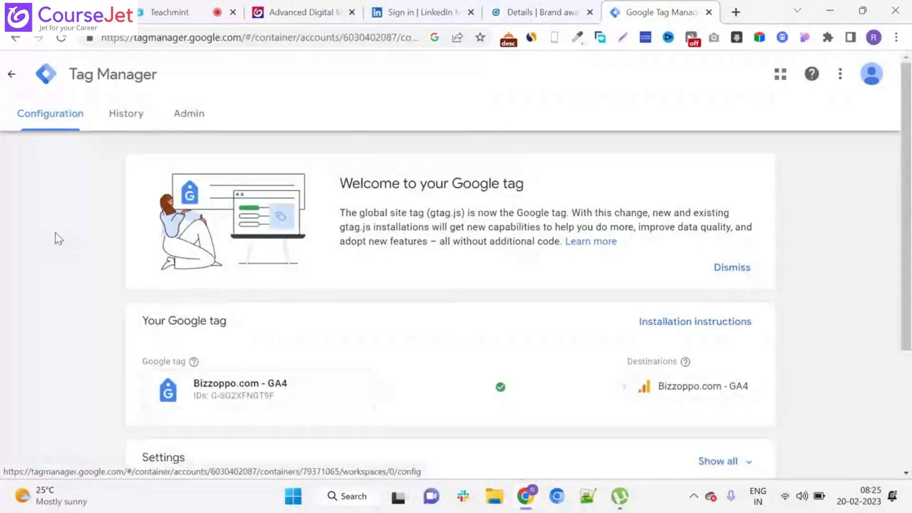
{"action": "scroll", "coordinate": [57, 238], "scroll_direction": "down", "scroll_amount": 3}
{"action": "scroll", "coordinate": [57, 238], "scroll_direction": "down", "scroll_amount": 2}
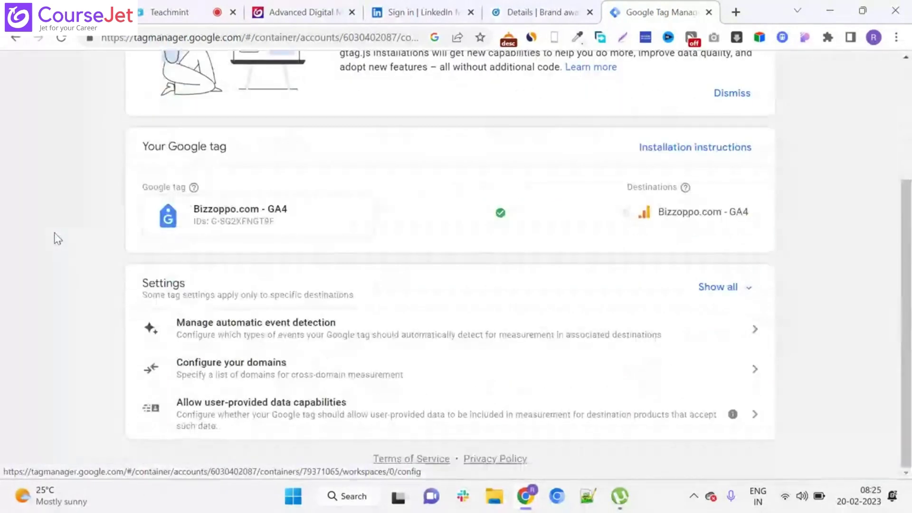
{"action": "scroll", "coordinate": [57, 238], "scroll_direction": "up", "scroll_amount": 4}
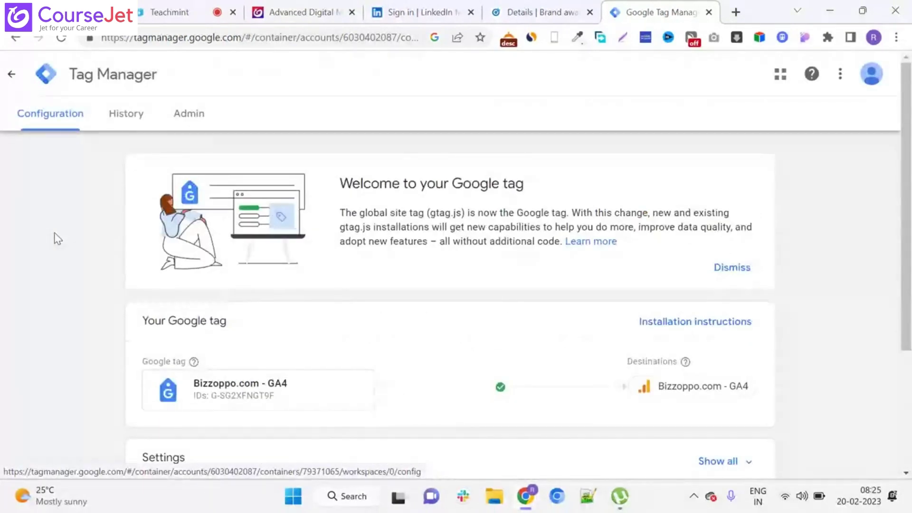
Step: Inspect the Bizzoppo.com - GA4 destination and its web stream details in Analytics, and return to the tag's configuration
{"action": "left_click", "coordinate": [664, 399]}
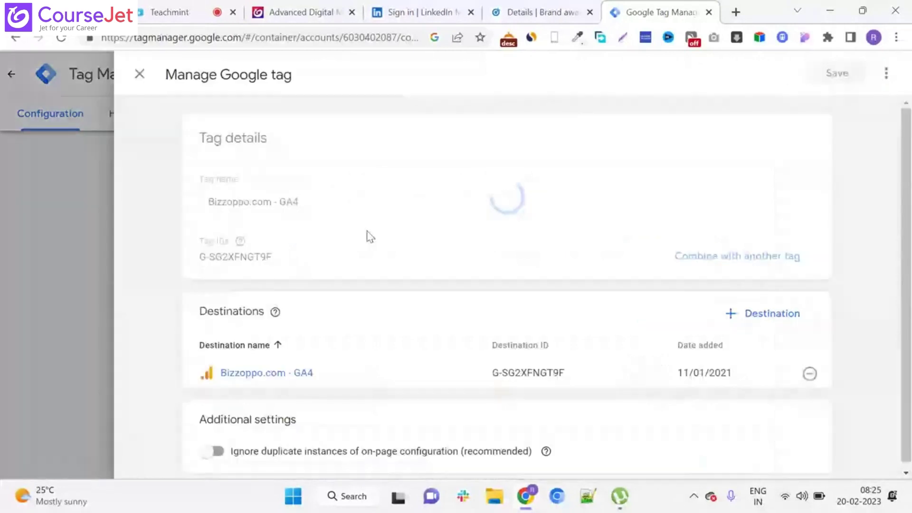
{"action": "left_click", "coordinate": [287, 368]}
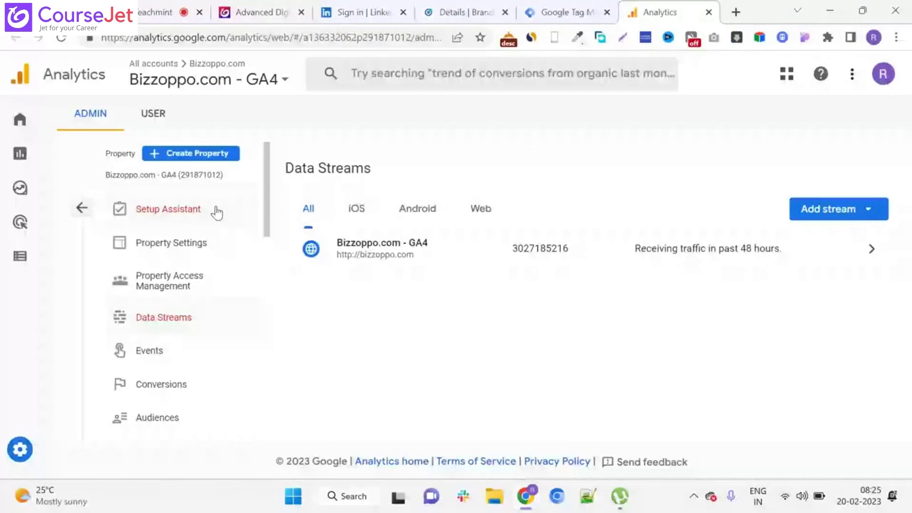
{"action": "left_click", "coordinate": [433, 252]}
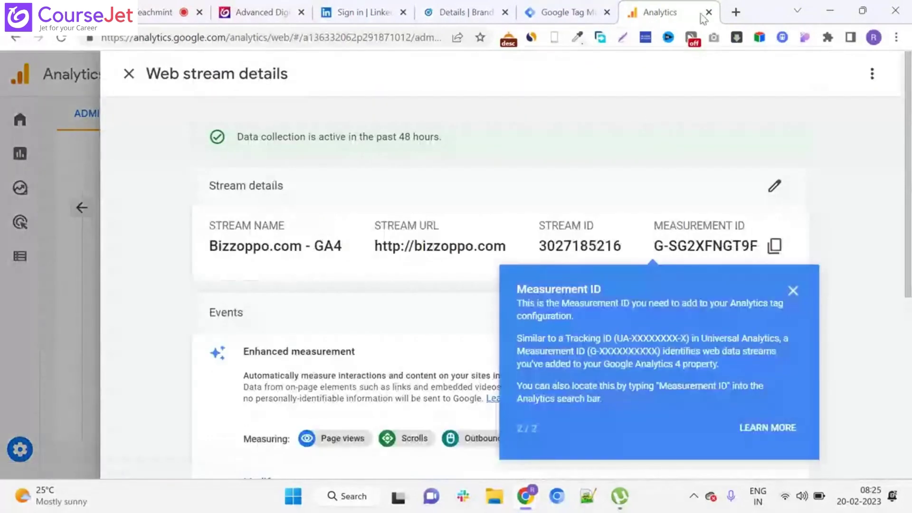
{"action": "left_click", "coordinate": [583, 9]}
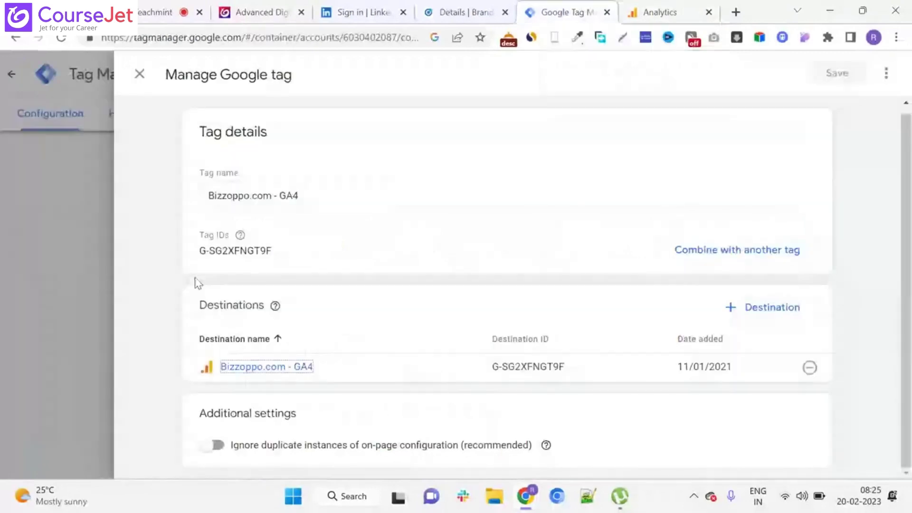
{"action": "left_click", "coordinate": [153, 73]}
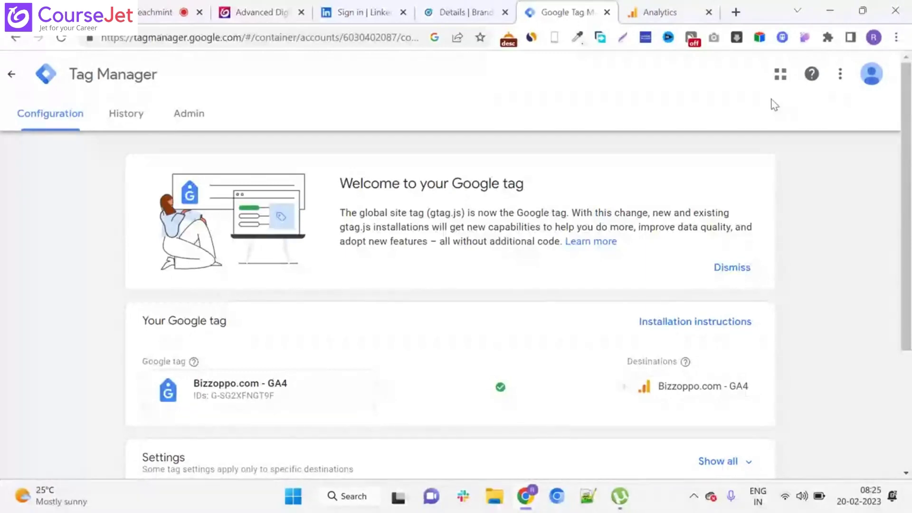
Step: Open the Tag Manager home in a separate browser tab and close the Analytics page
{"action": "left_click", "coordinate": [780, 74]}
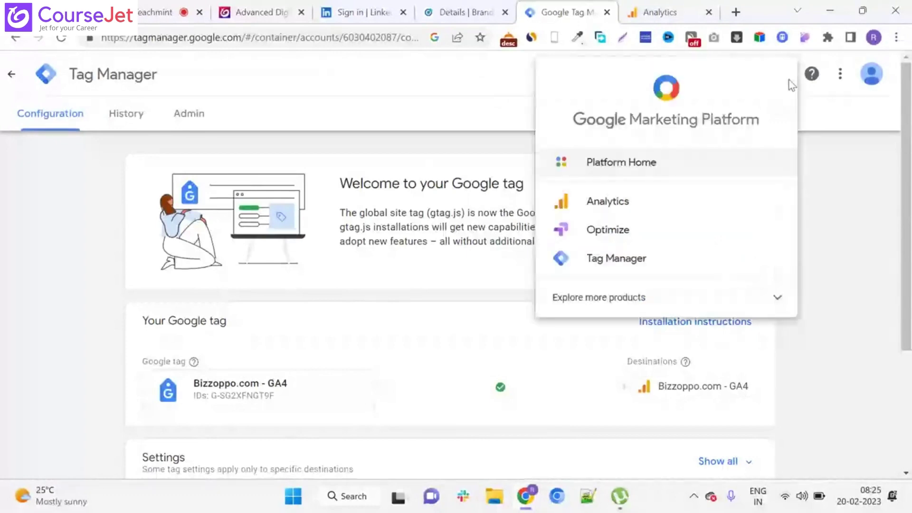
{"action": "left_click", "coordinate": [681, 267]}
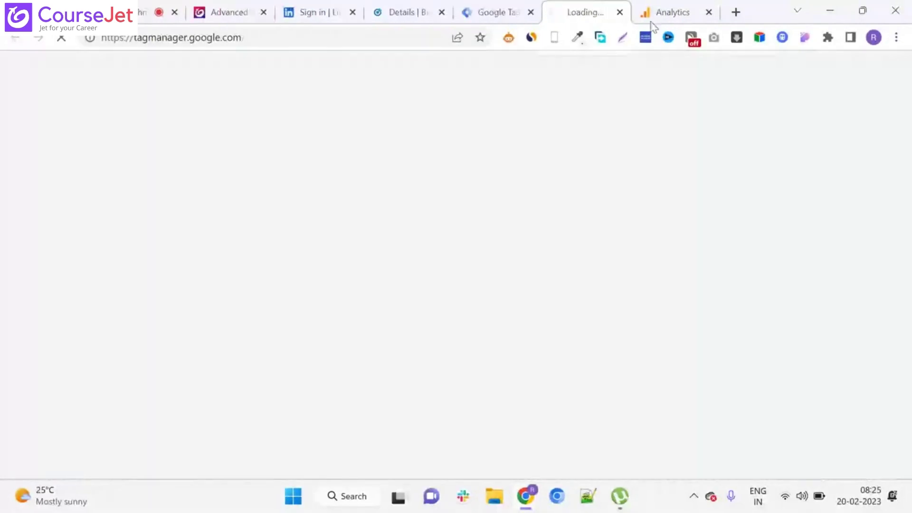
{"action": "left_click", "coordinate": [698, 12]}
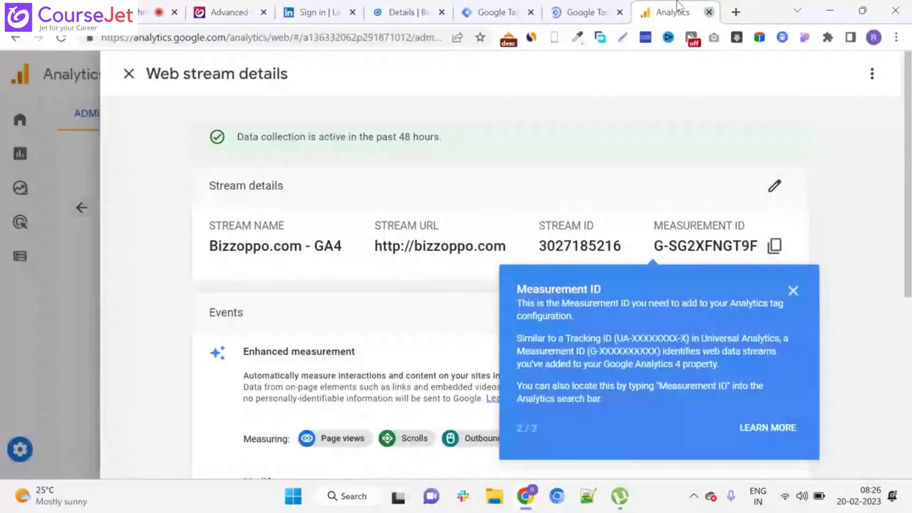
{"action": "left_click", "coordinate": [709, 13]}
Step: Return to the LinkedIn conversion setup and view the tag manager option with its supported tag managers
{"action": "left_click", "coordinate": [361, 7]}
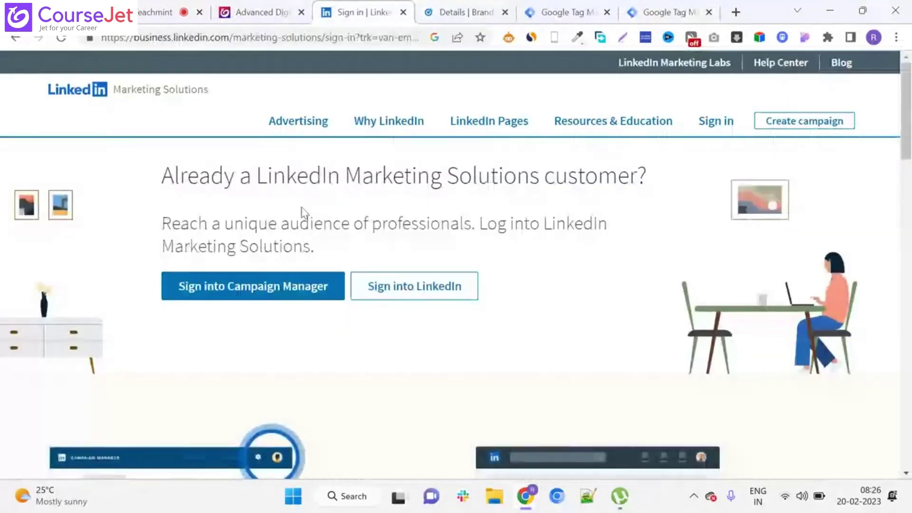
{"action": "left_click", "coordinate": [436, 5]}
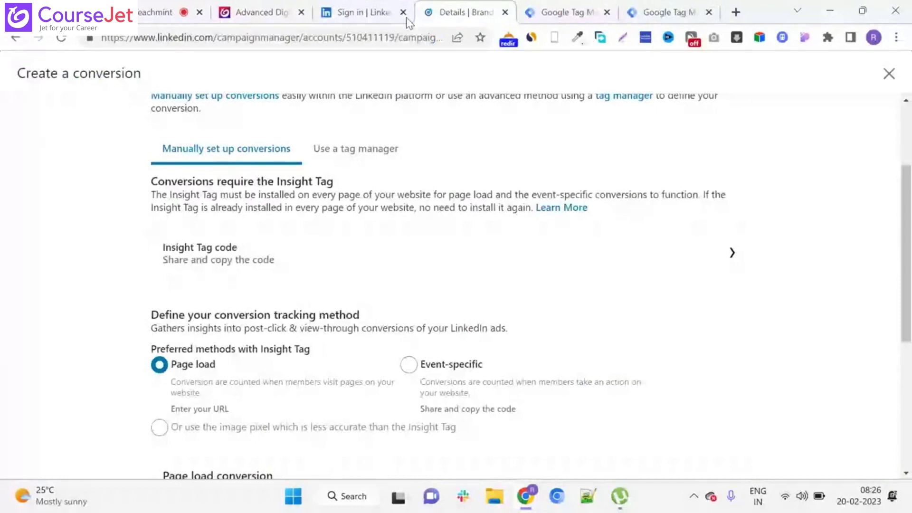
{"action": "left_click", "coordinate": [362, 148]}
{"action": "left_click", "coordinate": [226, 148]}
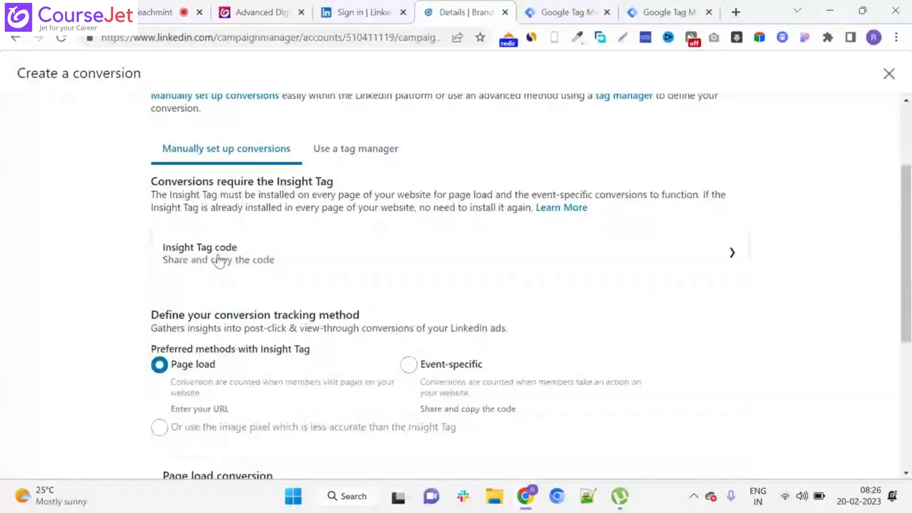
{"action": "left_click", "coordinate": [352, 152]}
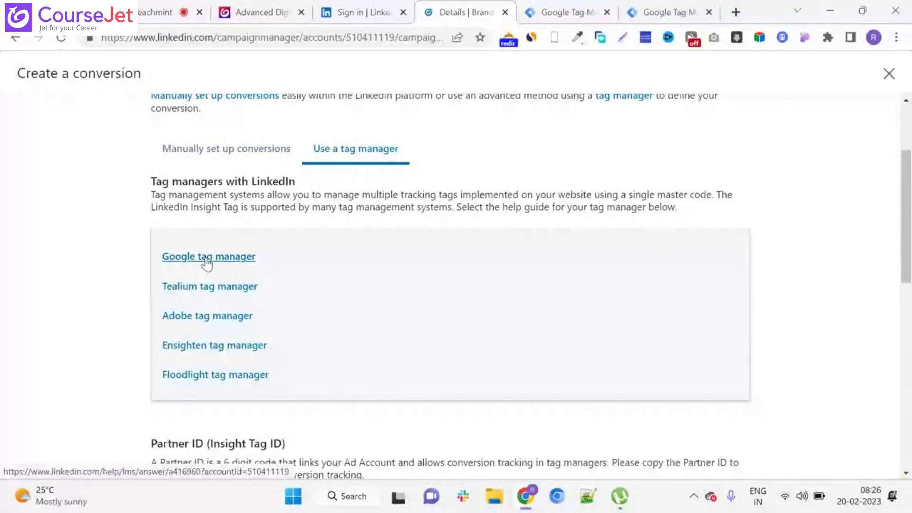
Step: Switch to Google Tag Manager and look over the accounts list and the Bizzoppo.com - GA4 tag's configuration
{"action": "left_click", "coordinate": [644, 7]}
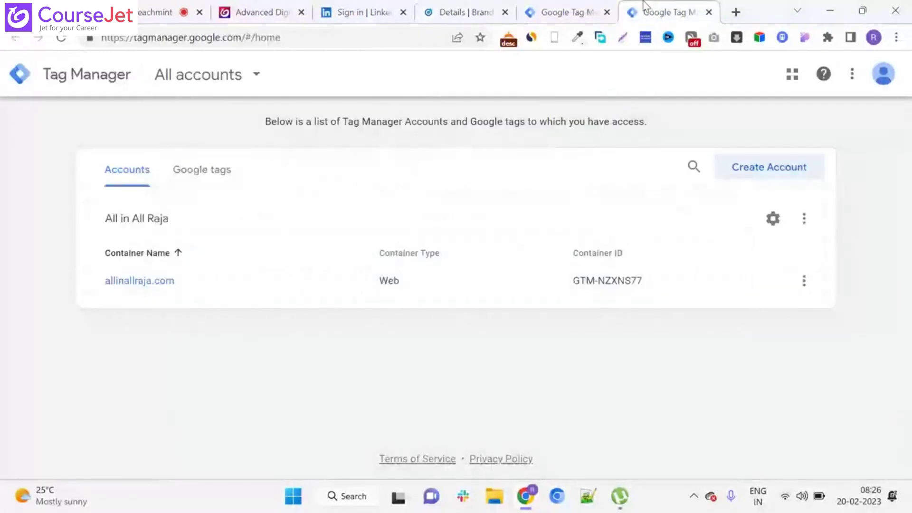
{"action": "left_click", "coordinate": [560, 7]}
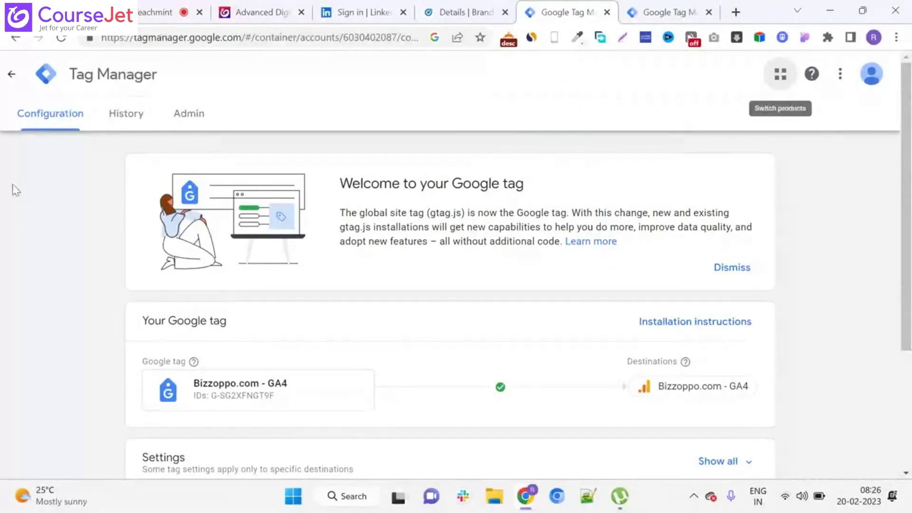
{"action": "scroll", "coordinate": [4, 198], "scroll_direction": "down", "scroll_amount": 3}
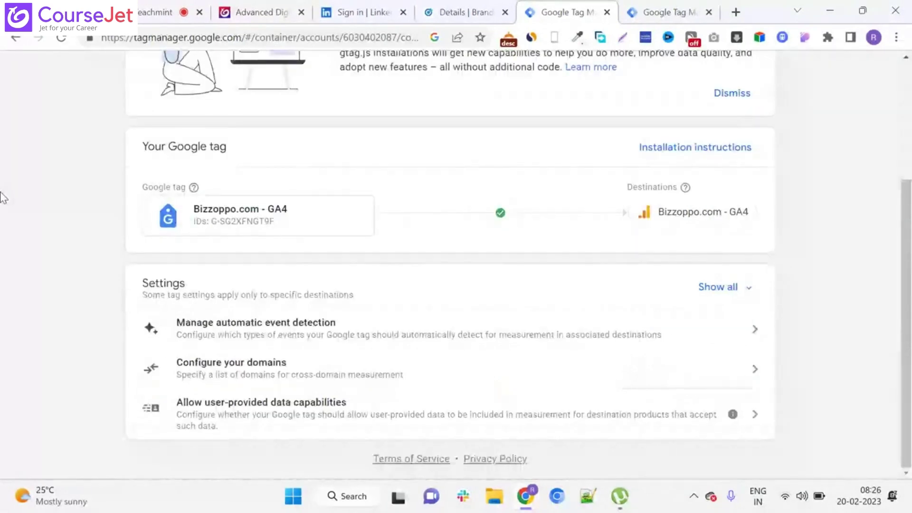
{"action": "scroll", "coordinate": [4, 198], "scroll_direction": "up", "scroll_amount": 3}
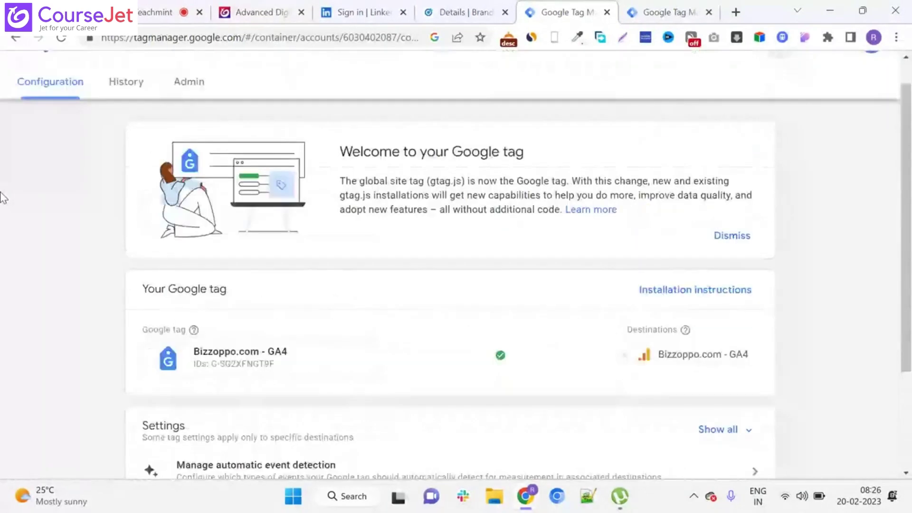
{"action": "scroll", "coordinate": [3, 197], "scroll_direction": "up", "scroll_amount": 1}
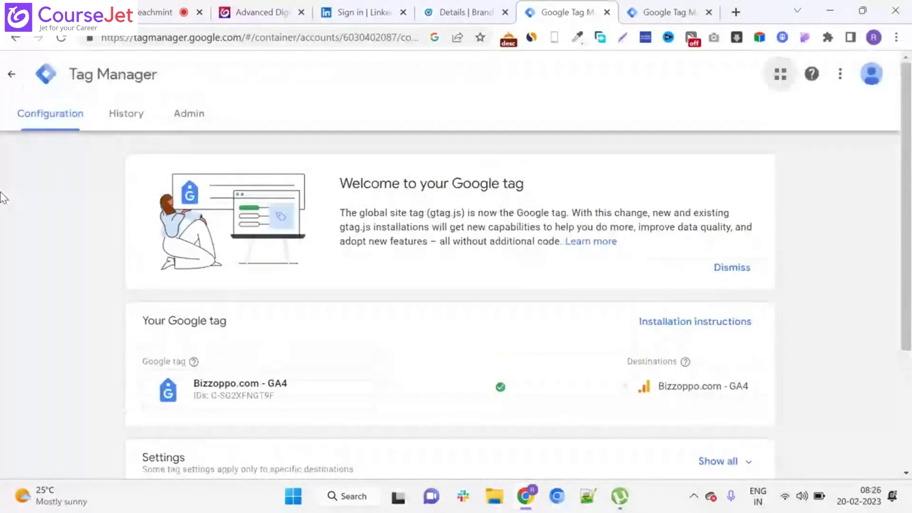
Step: Return to the Tag Manager accounts list and open the allinallraja.com web container's workspace
{"action": "left_click", "coordinate": [46, 75]}
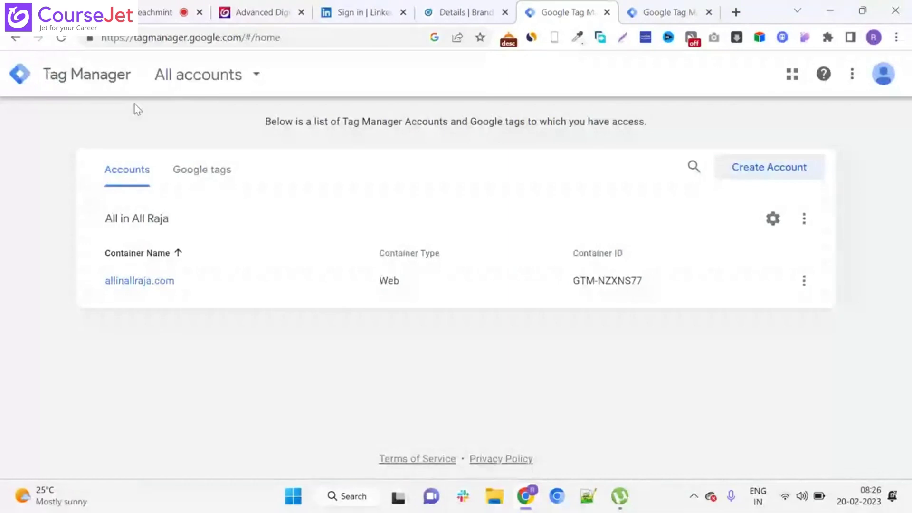
{"action": "left_click", "coordinate": [811, 284]}
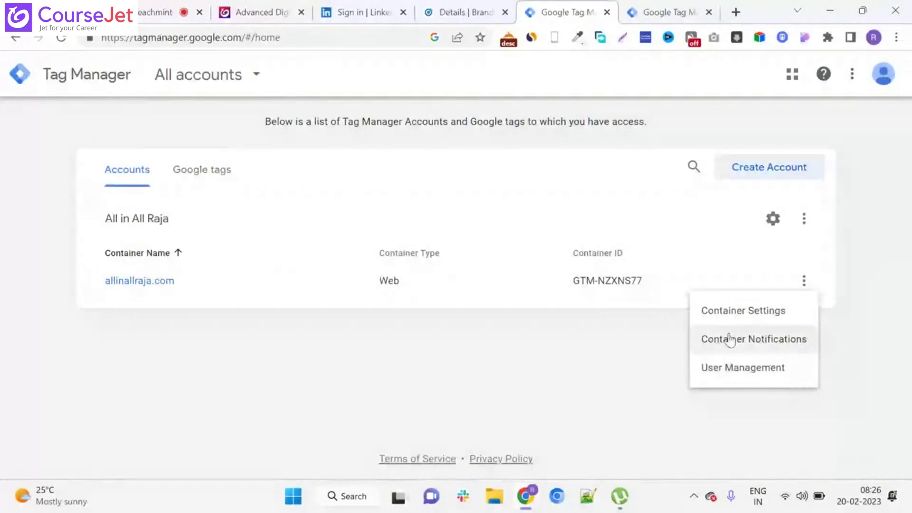
{"action": "left_click", "coordinate": [138, 287]}
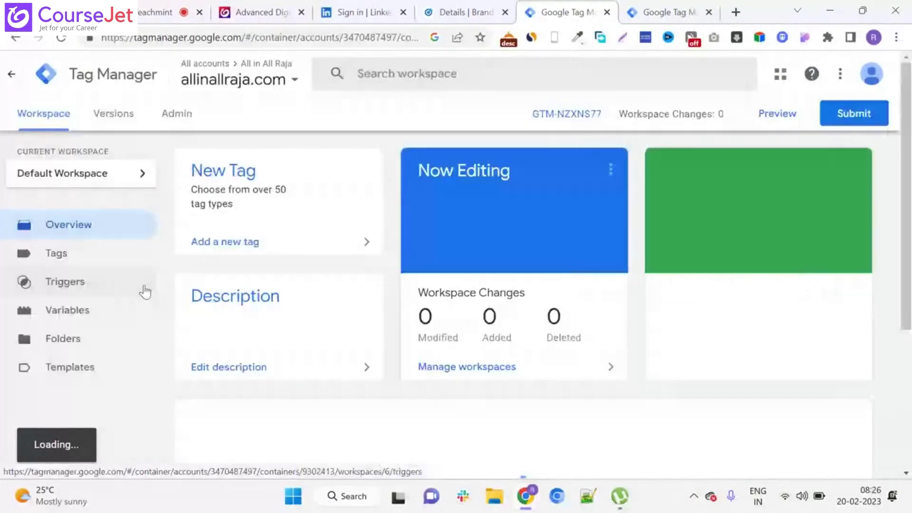
Step: Start a new tag in the allinallraja.com workspace and look through the available tag types, including LinkedIn Insight
{"action": "left_click", "coordinate": [271, 287]}
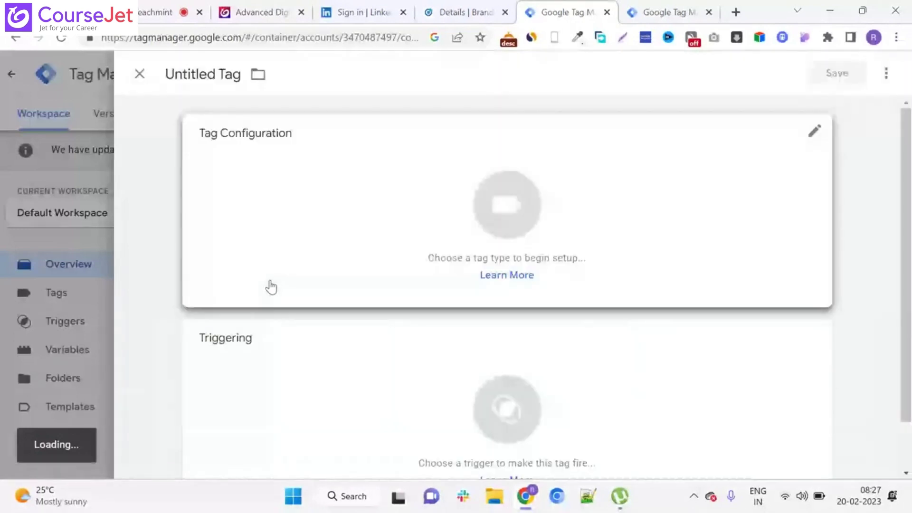
{"action": "left_click", "coordinate": [271, 287]}
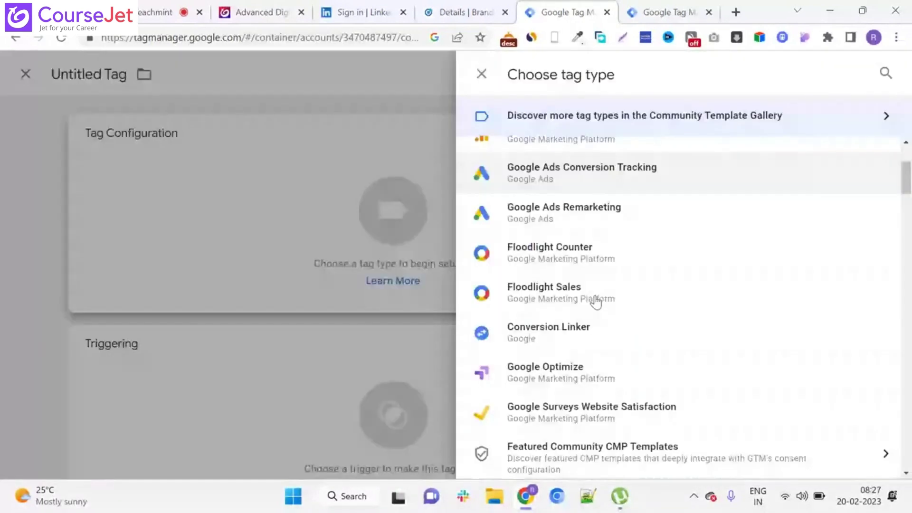
{"action": "scroll", "coordinate": [591, 285], "scroll_direction": "up", "scroll_amount": 3}
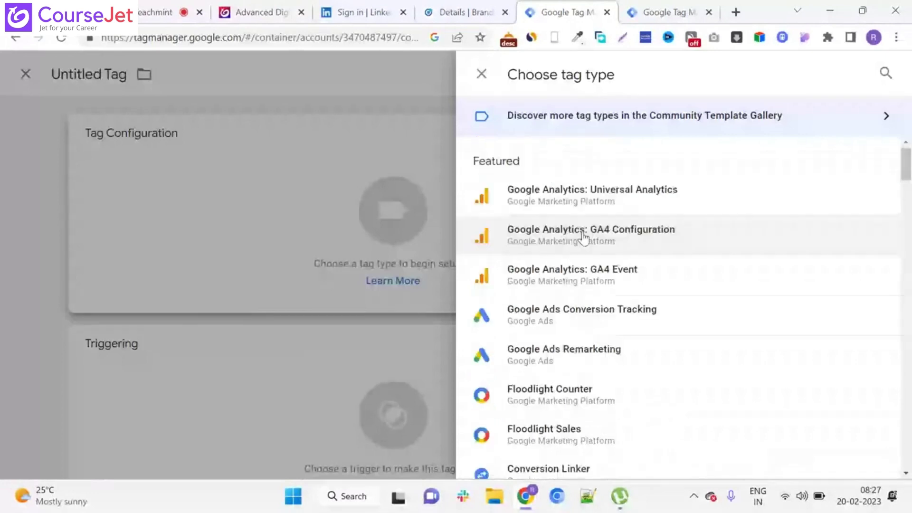
{"action": "scroll", "coordinate": [583, 236], "scroll_direction": "down", "scroll_amount": 4}
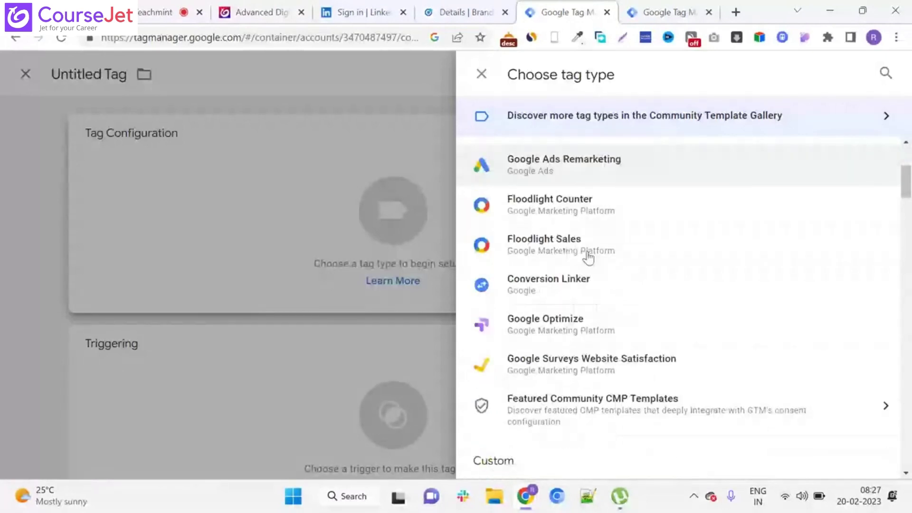
{"action": "scroll", "coordinate": [588, 257], "scroll_direction": "down", "scroll_amount": 6}
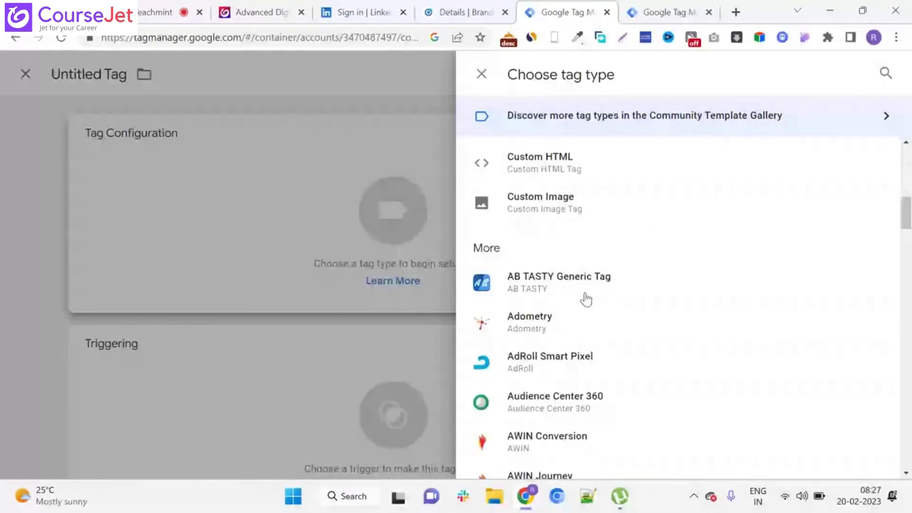
{"action": "scroll", "coordinate": [586, 298], "scroll_direction": "down", "scroll_amount": 3}
{"action": "scroll", "coordinate": [613, 309], "scroll_direction": "up", "scroll_amount": 5}
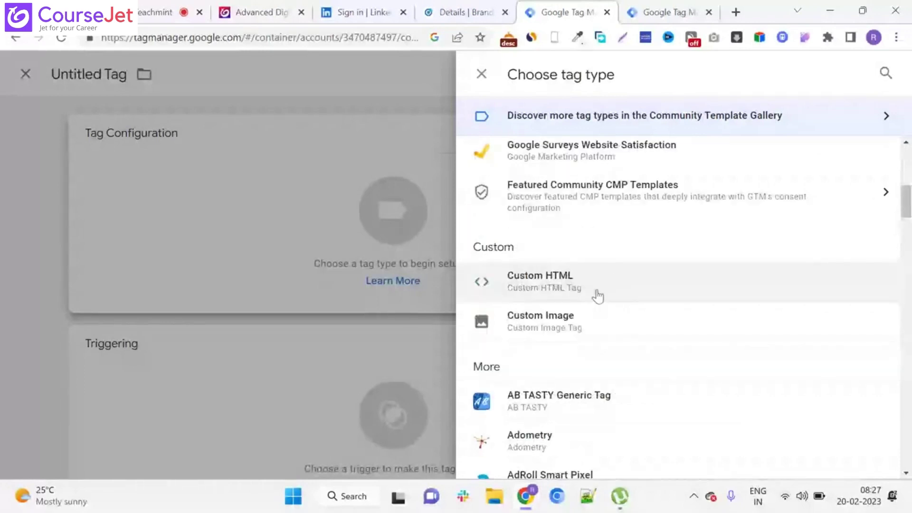
{"action": "scroll", "coordinate": [620, 331], "scroll_direction": "down", "scroll_amount": 1}
{"action": "scroll", "coordinate": [599, 265], "scroll_direction": "down", "scroll_amount": 2}
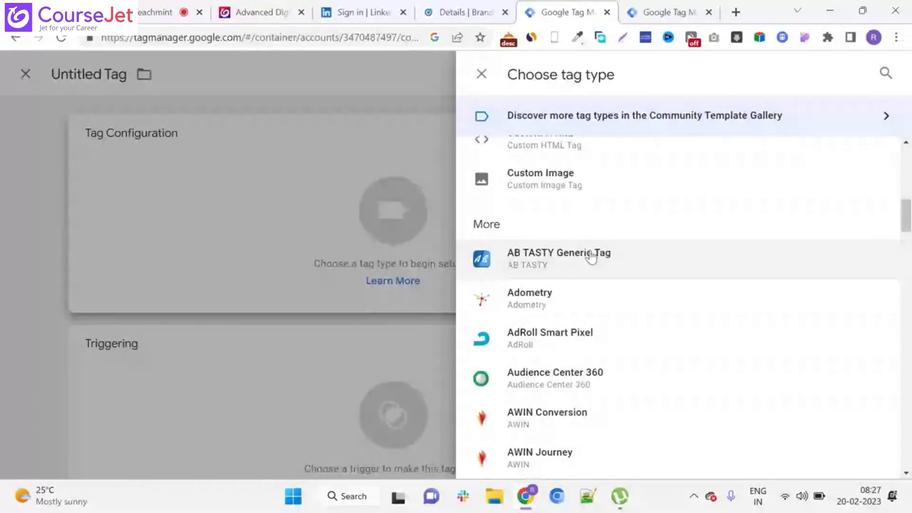
{"action": "scroll", "coordinate": [591, 257], "scroll_direction": "down", "scroll_amount": 5}
{"action": "scroll", "coordinate": [589, 313], "scroll_direction": "down", "scroll_amount": 7}
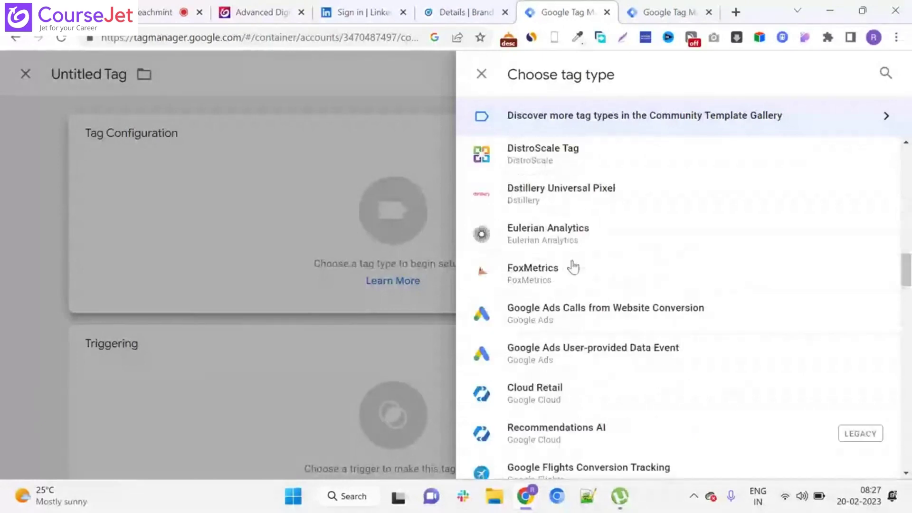
{"action": "scroll", "coordinate": [573, 267], "scroll_direction": "down", "scroll_amount": 10}
{"action": "scroll", "coordinate": [574, 266], "scroll_direction": "down", "scroll_amount": 10}
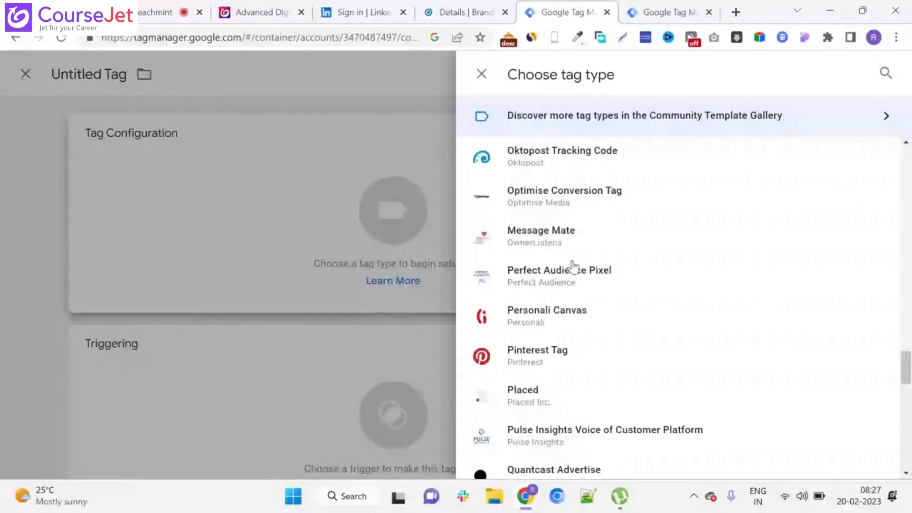
{"action": "scroll", "coordinate": [573, 267], "scroll_direction": "up", "scroll_amount": 10}
{"action": "scroll", "coordinate": [646, 290], "scroll_direction": "up", "scroll_amount": 1}
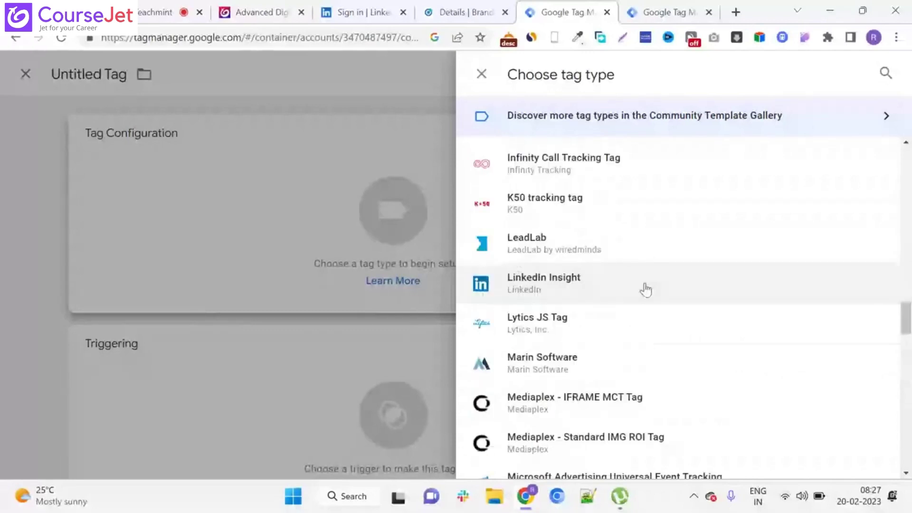
{"action": "scroll", "coordinate": [621, 294], "scroll_direction": "down", "scroll_amount": 2}
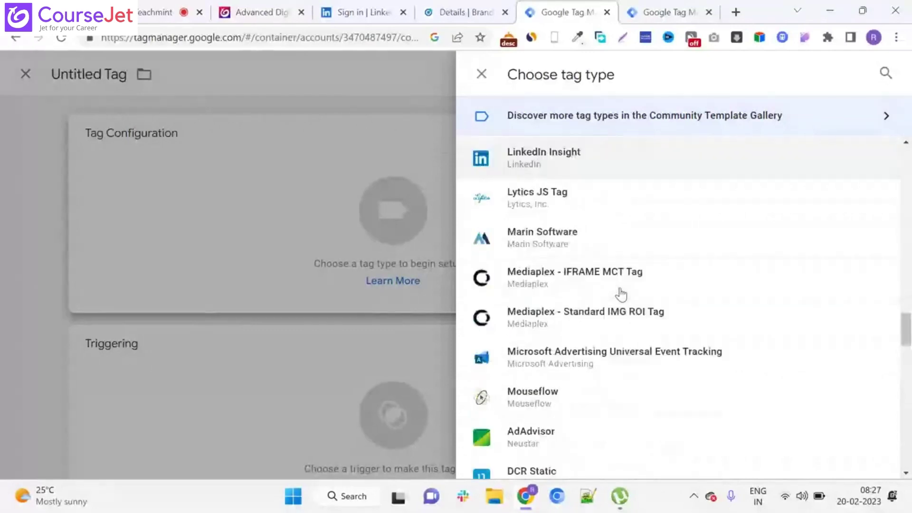
{"action": "scroll", "coordinate": [621, 294], "scroll_direction": "down", "scroll_amount": 4}
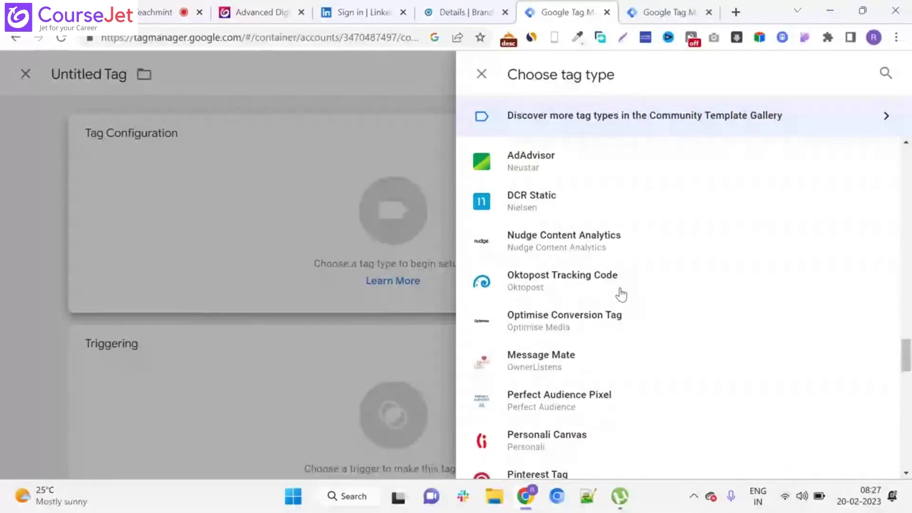
{"action": "scroll", "coordinate": [621, 295], "scroll_direction": "down", "scroll_amount": 10}
{"action": "scroll", "coordinate": [620, 295], "scroll_direction": "down", "scroll_amount": 5}
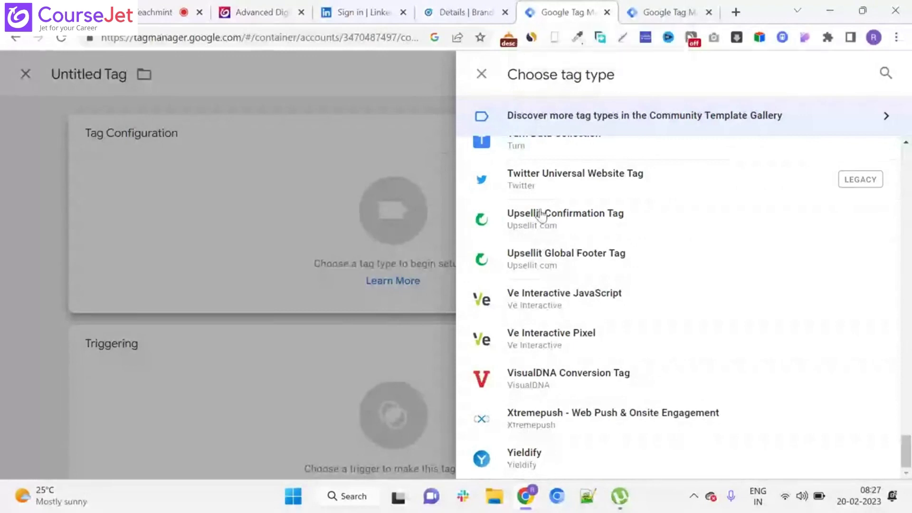
Step: Try the Upsellit Global Footer Tag as the new tag's type and discard the unsaved tag
{"action": "left_click", "coordinate": [567, 252]}
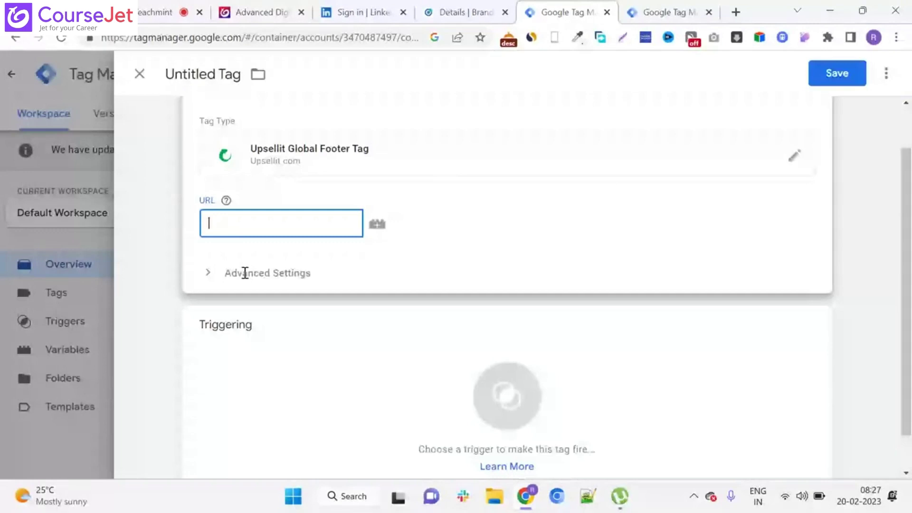
{"action": "left_click", "coordinate": [142, 77]}
{"action": "left_click", "coordinate": [140, 75]}
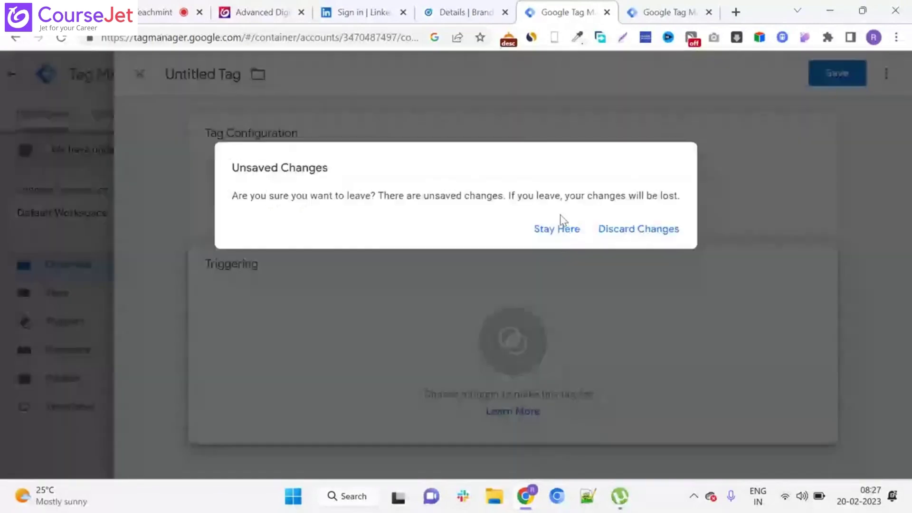
{"action": "left_click", "coordinate": [636, 229]}
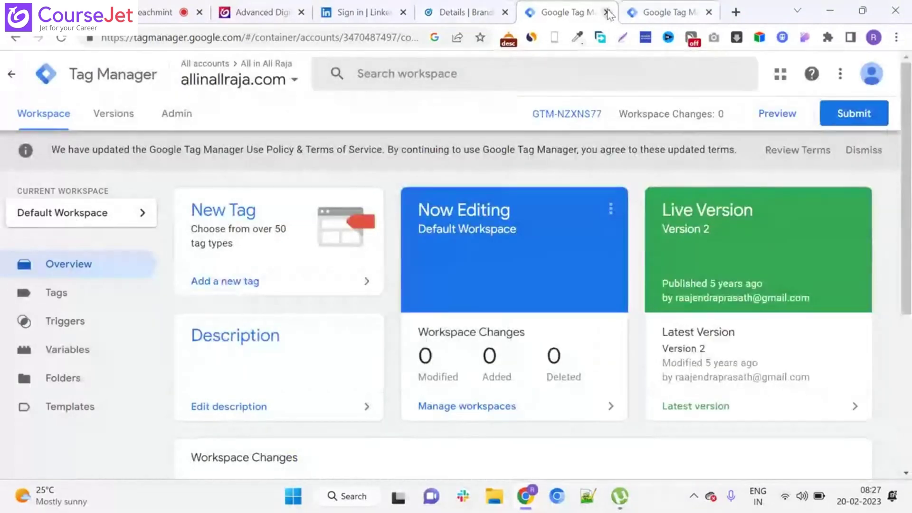
Step: Close both Tag Manager pages and show the Insight Tag code in LinkedIn's manual conversion setup
{"action": "left_click", "coordinate": [607, 13]}
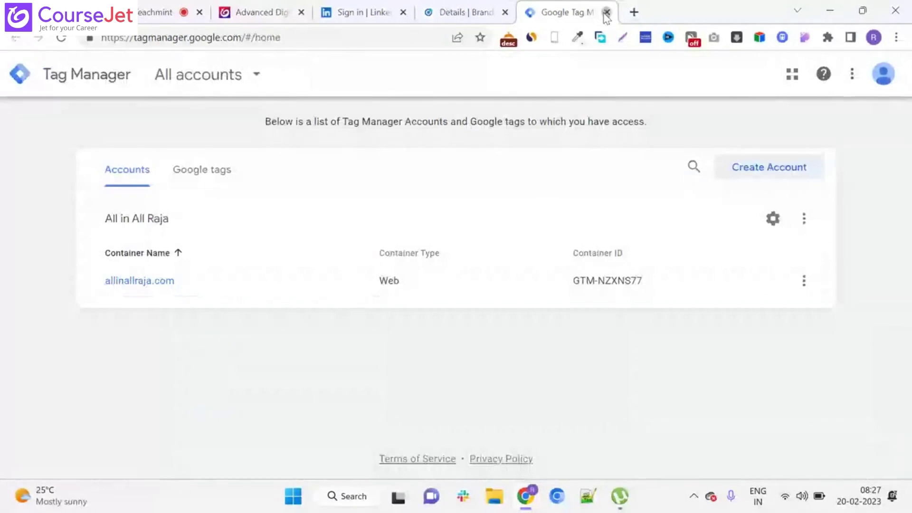
{"action": "left_click", "coordinate": [607, 12]}
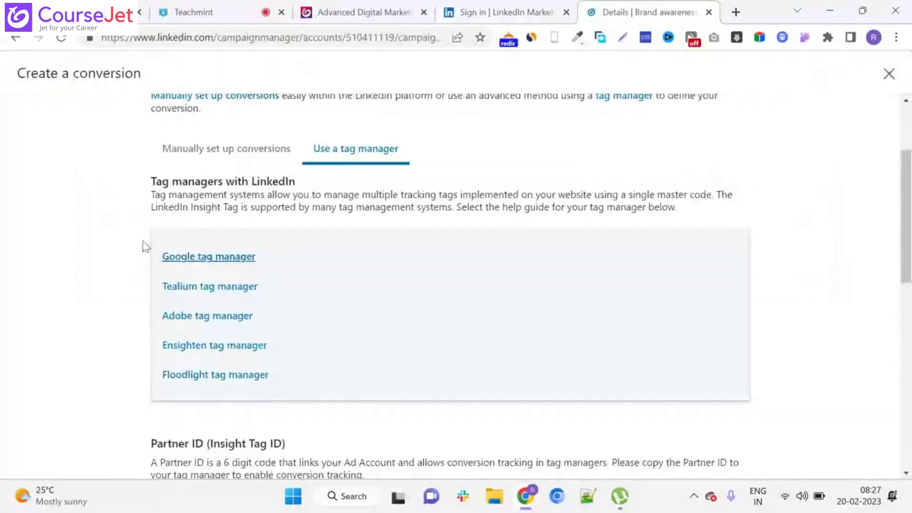
{"action": "left_click", "coordinate": [232, 160]}
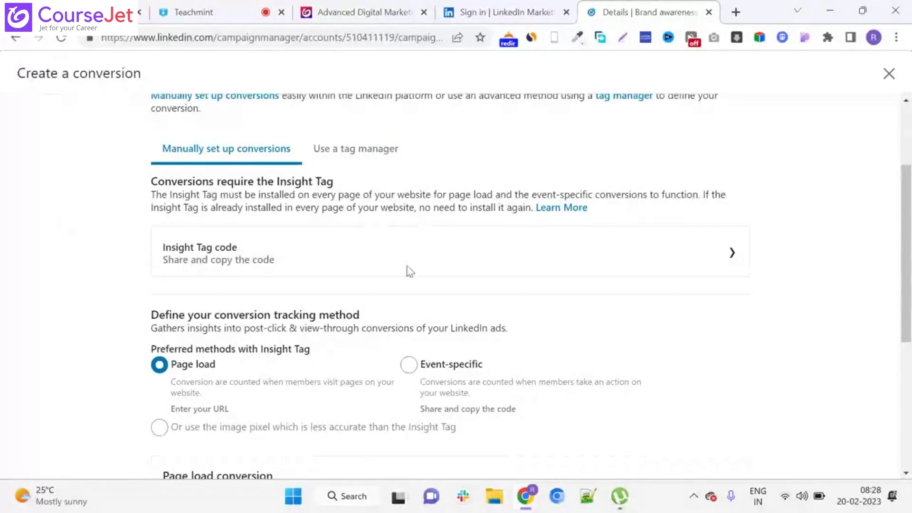
{"action": "left_click", "coordinate": [430, 260]}
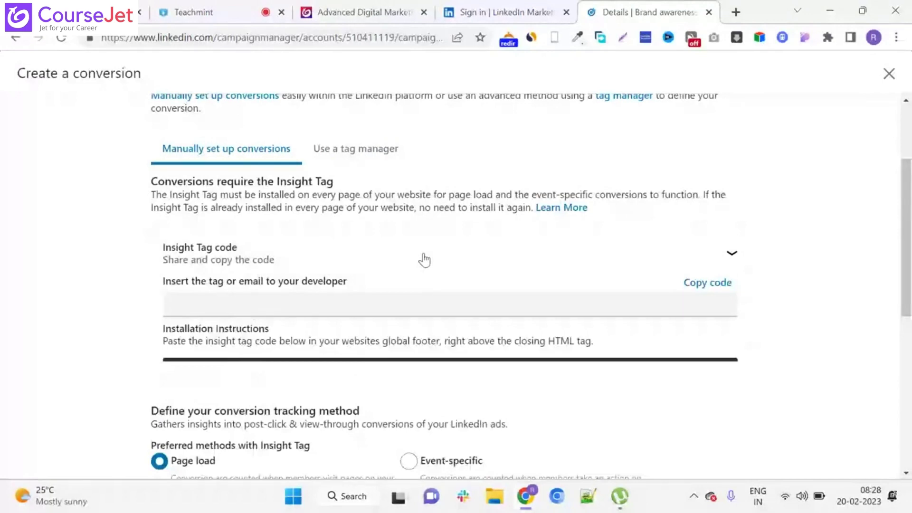
{"action": "scroll", "coordinate": [2, 249], "scroll_direction": "down", "scroll_amount": 4}
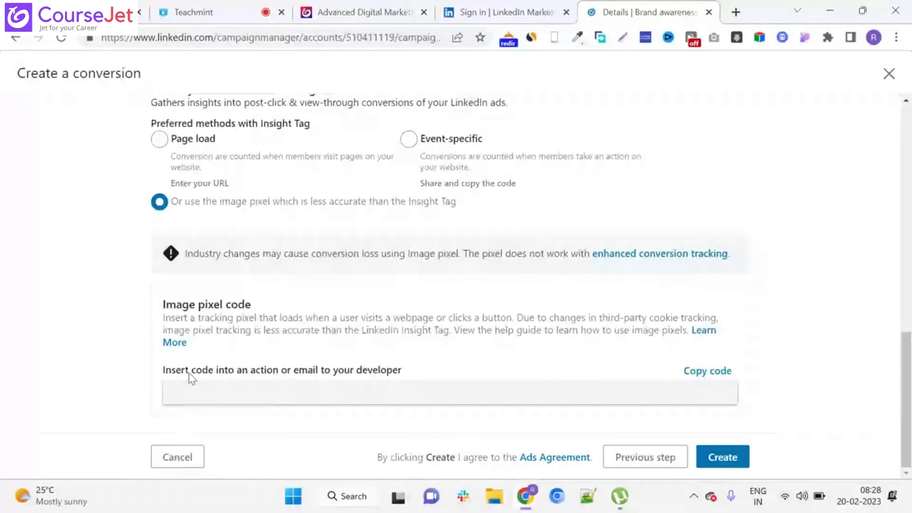
Step: Choose Page load as the conversion tracking method and set its URL rule to match addresses by "starts with"
{"action": "left_click", "coordinate": [162, 140]}
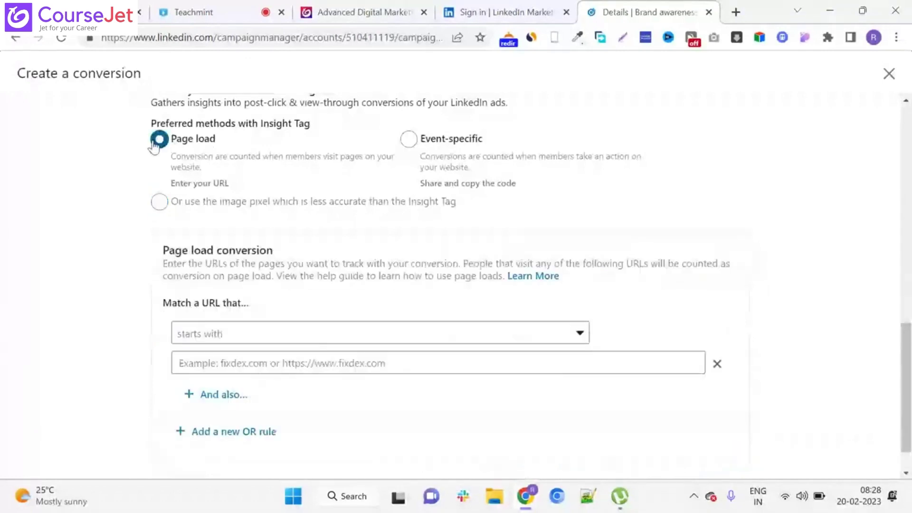
{"action": "left_click", "coordinate": [287, 338]}
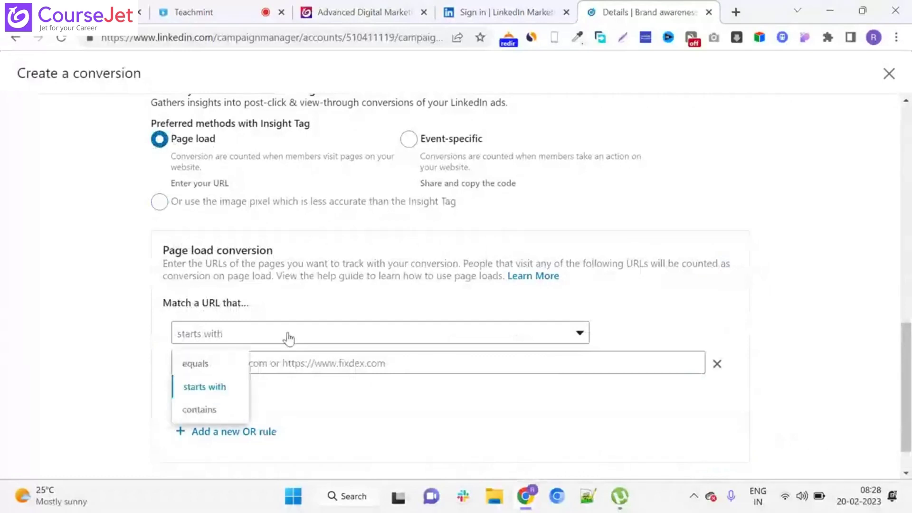
{"action": "left_click", "coordinate": [217, 393]}
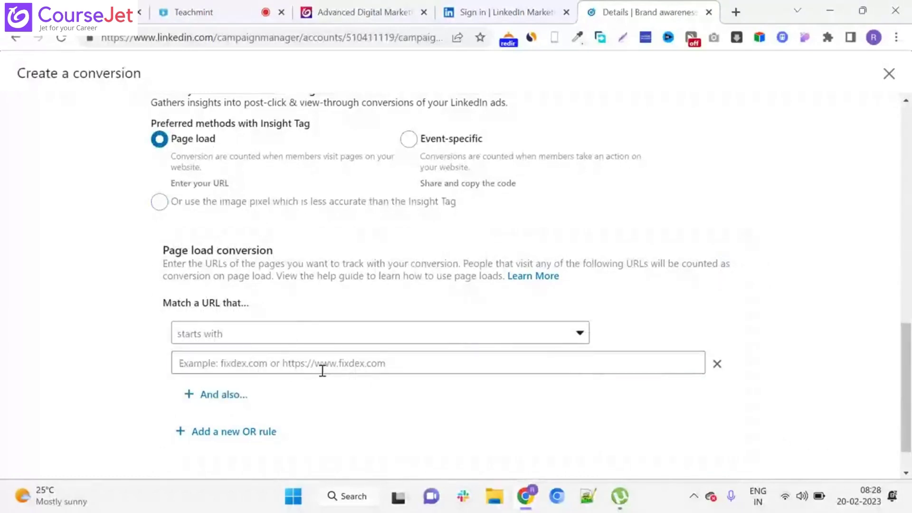
{"action": "left_click", "coordinate": [322, 371]}
{"action": "left_click", "coordinate": [358, 12]}
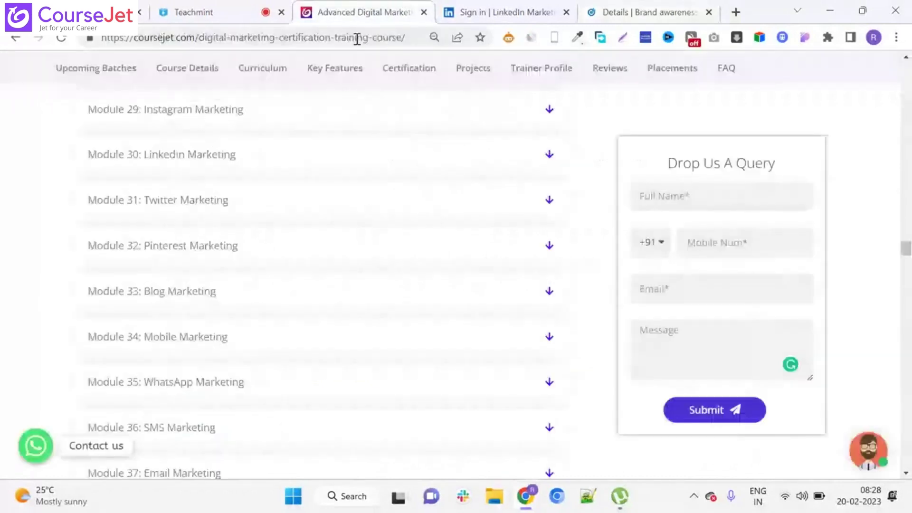
{"action": "left_click", "coordinate": [95, 38]}
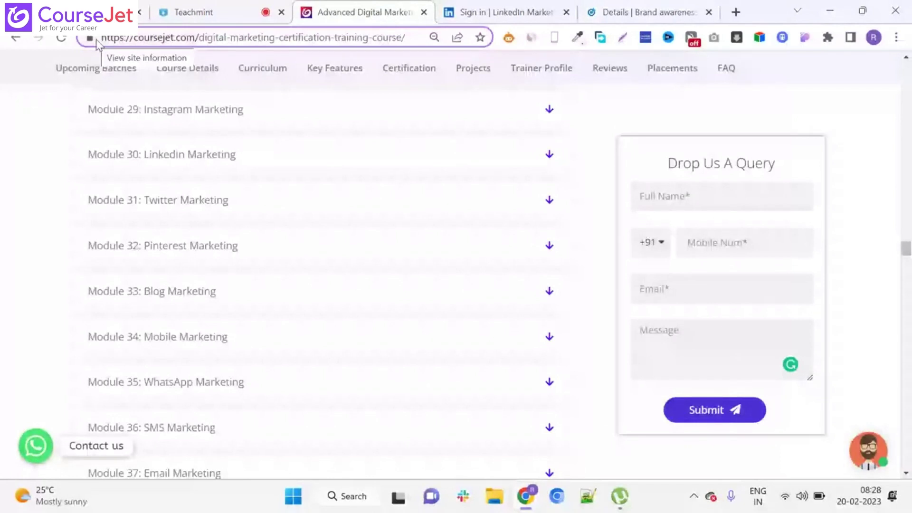
{"action": "key", "text": "ctrl+Tab"}
{"action": "key", "text": "ctrl+Tab"}
{"action": "left_click", "coordinate": [302, 363]}
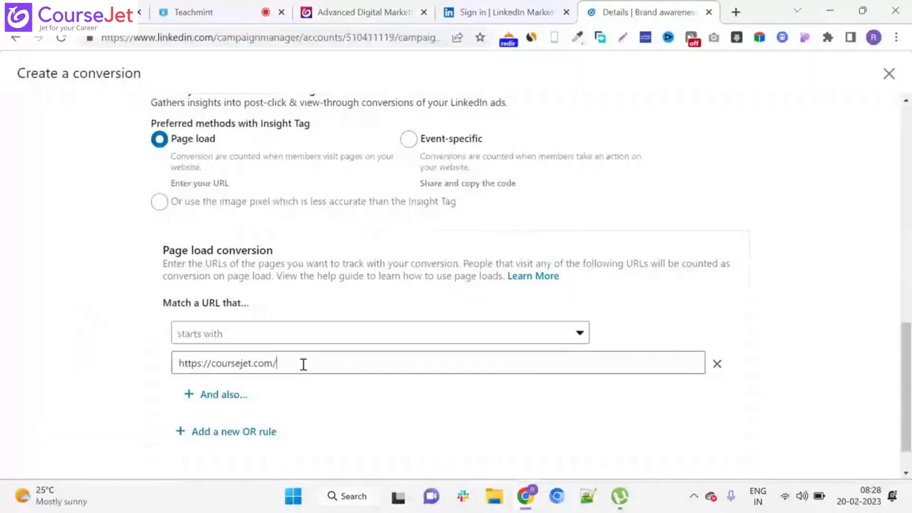
Step: Append "tahank-you" to the page load conversion URL
{"action": "type", "text": "t"}
{"action": "type", "text": "ahank-you"}
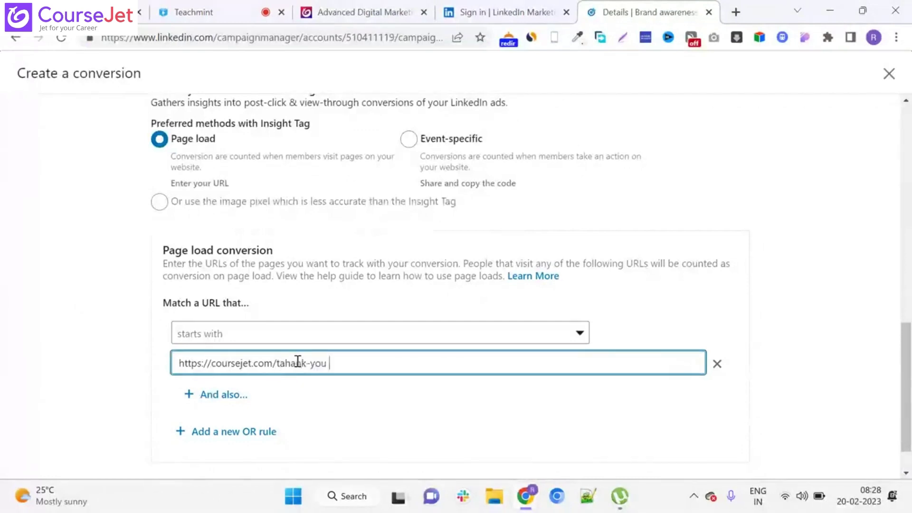
{"action": "key", "text": "BackSpace"}
{"action": "left_click", "coordinate": [126, 292]}
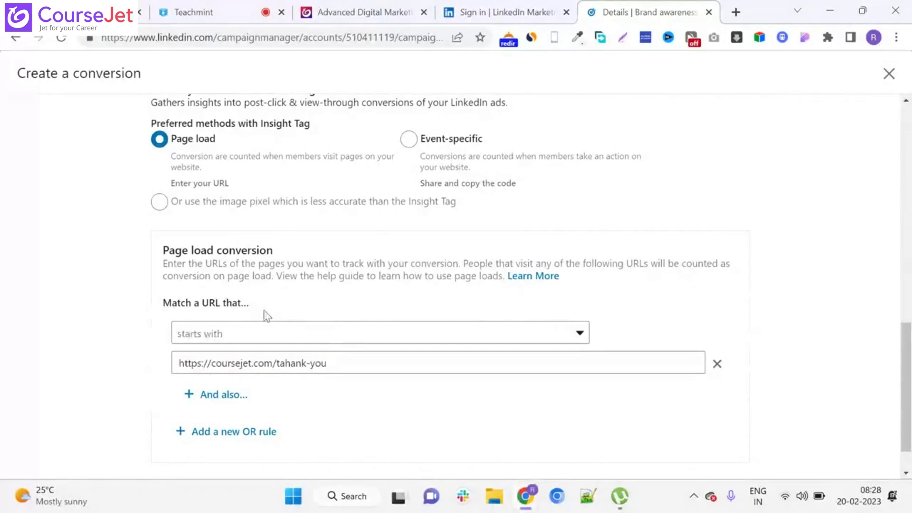
{"action": "left_click", "coordinate": [363, 367]}
{"action": "key", "text": "BackSpace"}
{"action": "key", "text": "BackSpace"}
{"action": "key", "text": "BackSpace"}
{"action": "key", "text": "BackSpace"}
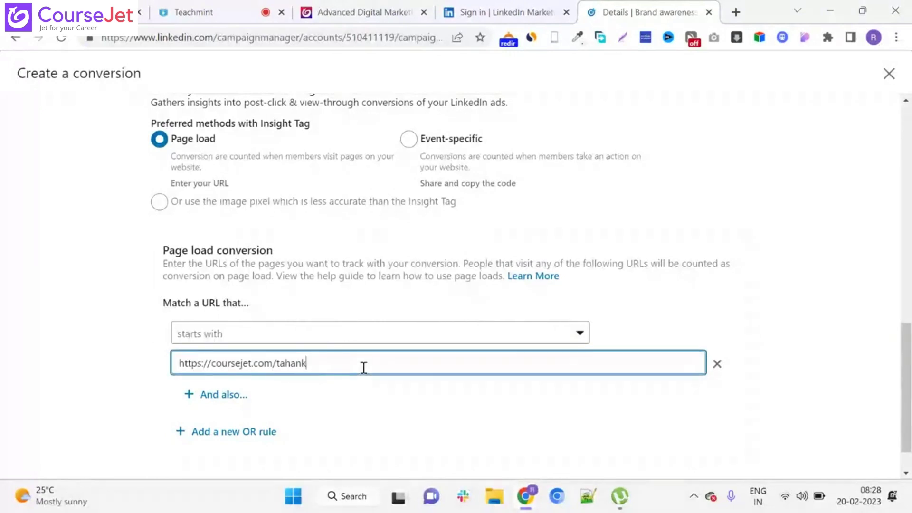
{"action": "key", "text": "BackSpace"}
{"action": "key", "text": "BackSpace"}
{"action": "key", "text": "BackSpace"}
{"action": "key", "text": "BackSpace"}
{"action": "key", "text": "BackSpace"}
{"action": "key", "text": "BackSpace"}
{"action": "left_click", "coordinate": [41, 265]}
Step: Create the conversion and save the Brand awareness campaign to continue to its ad setup
{"action": "scroll", "coordinate": [42, 268], "scroll_direction": "down", "scroll_amount": 1}
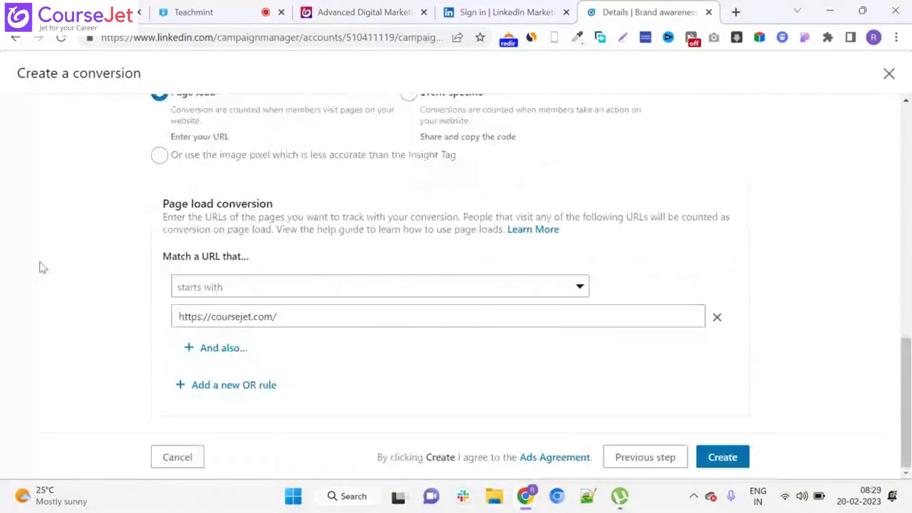
{"action": "left_click", "coordinate": [745, 456]}
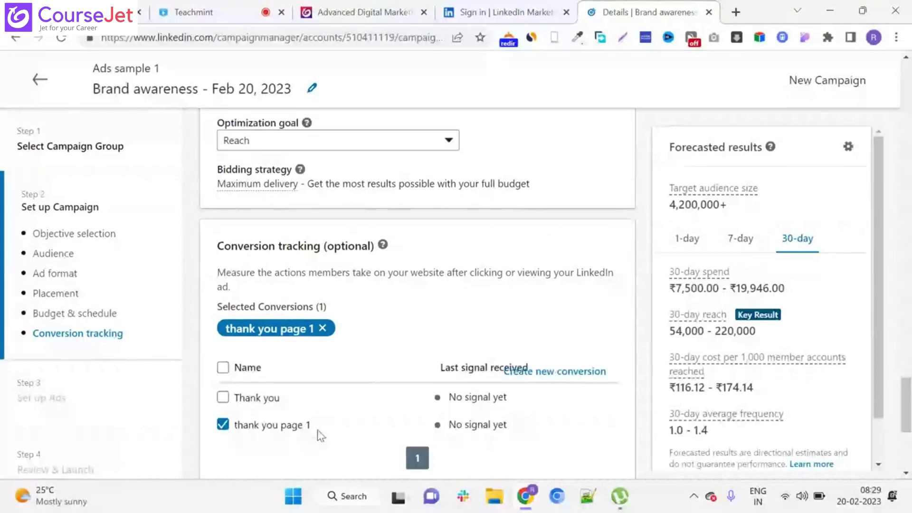
{"action": "scroll", "coordinate": [217, 352], "scroll_direction": "down", "scroll_amount": 3}
{"action": "scroll", "coordinate": [217, 352], "scroll_direction": "down", "scroll_amount": 2}
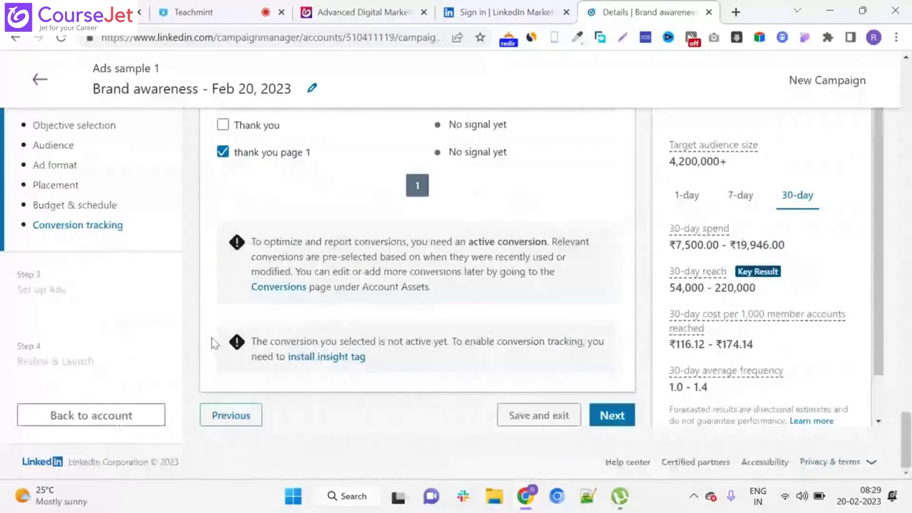
{"action": "left_click", "coordinate": [611, 414]}
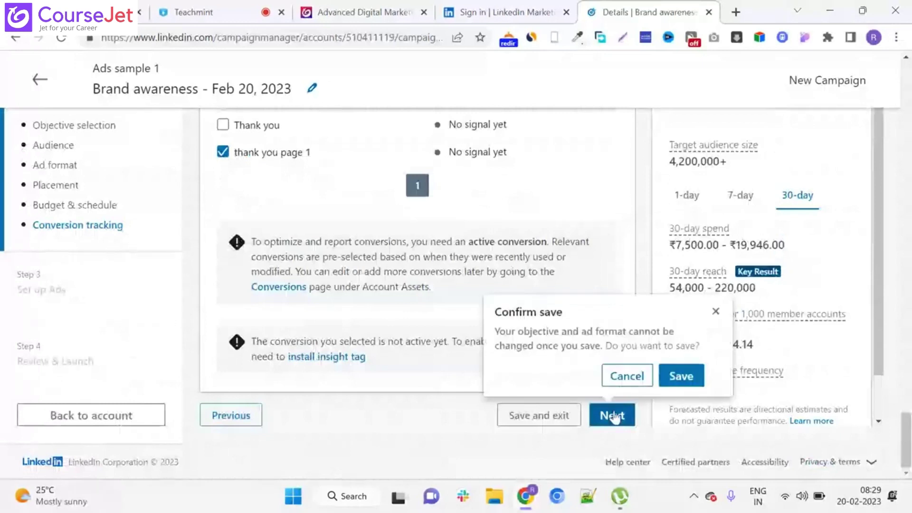
{"action": "left_click", "coordinate": [681, 375]}
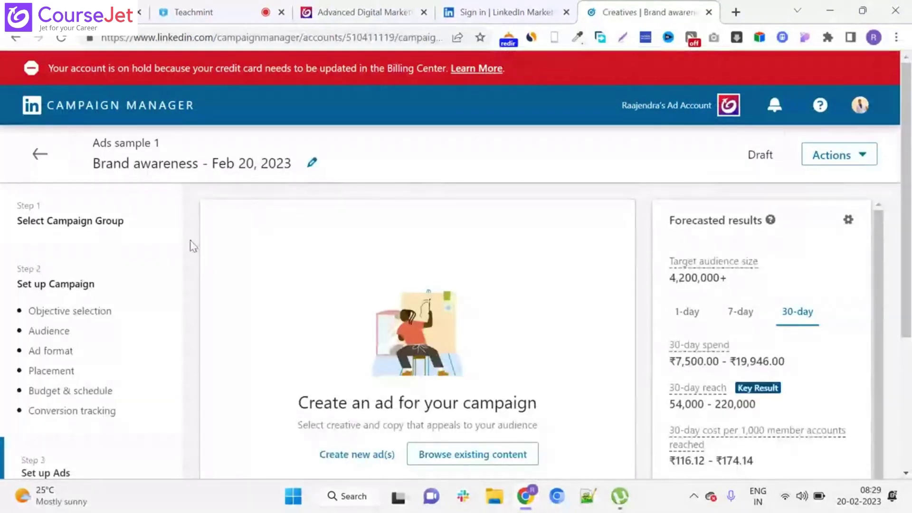
Step: Start creating a new image ad for the Brand awareness campaign
{"action": "scroll", "coordinate": [193, 245], "scroll_direction": "down", "scroll_amount": 3}
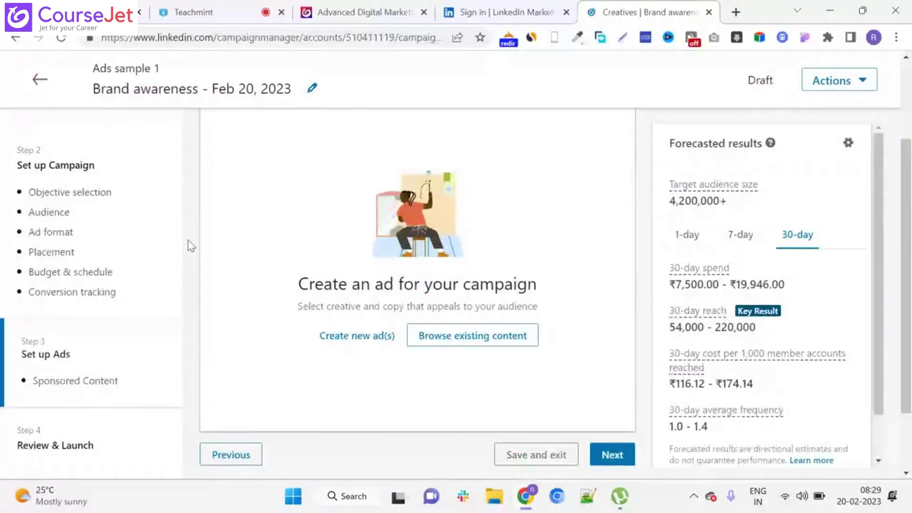
{"action": "scroll", "coordinate": [192, 245], "scroll_direction": "up", "scroll_amount": 3}
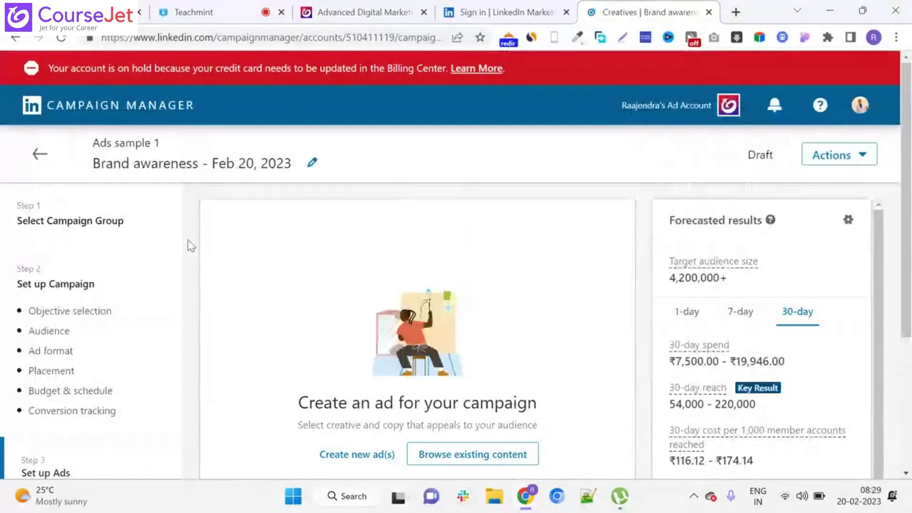
{"action": "scroll", "coordinate": [191, 246], "scroll_direction": "down", "scroll_amount": 2}
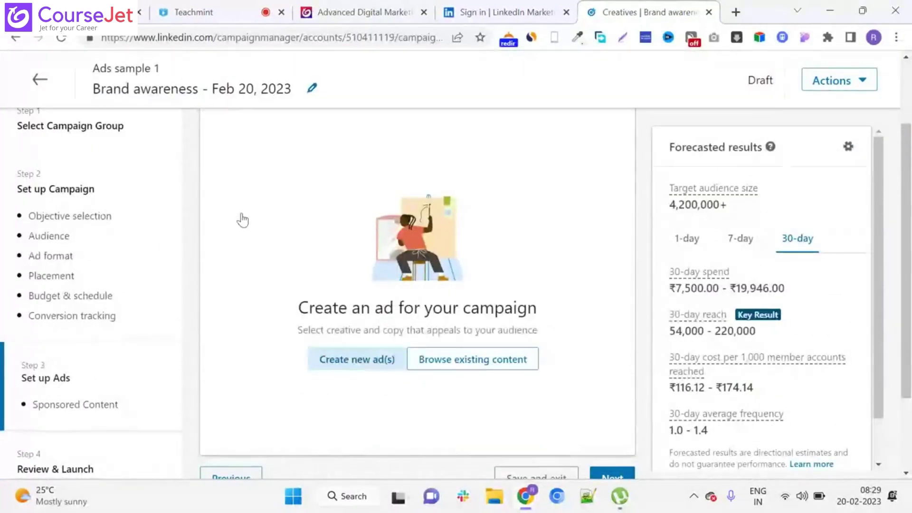
{"action": "scroll", "coordinate": [504, 280], "scroll_direction": "down", "scroll_amount": 2}
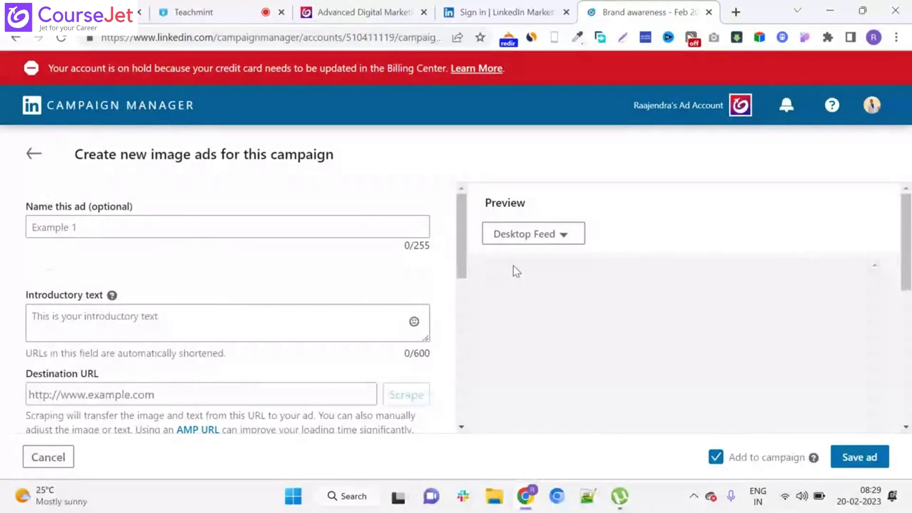
Step: Enter "ne" as the start of the new image ad's name
{"action": "left_click", "coordinate": [361, 230]}
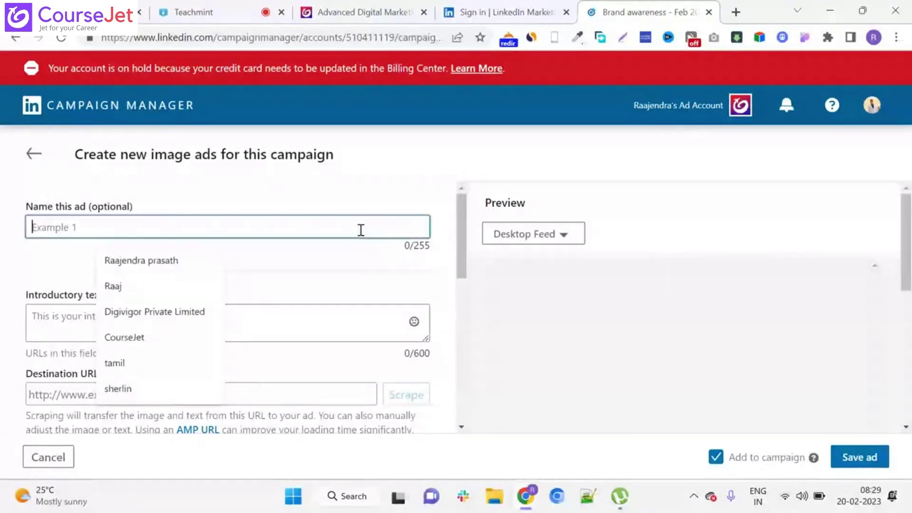
{"action": "left_click", "coordinate": [2, 254]}
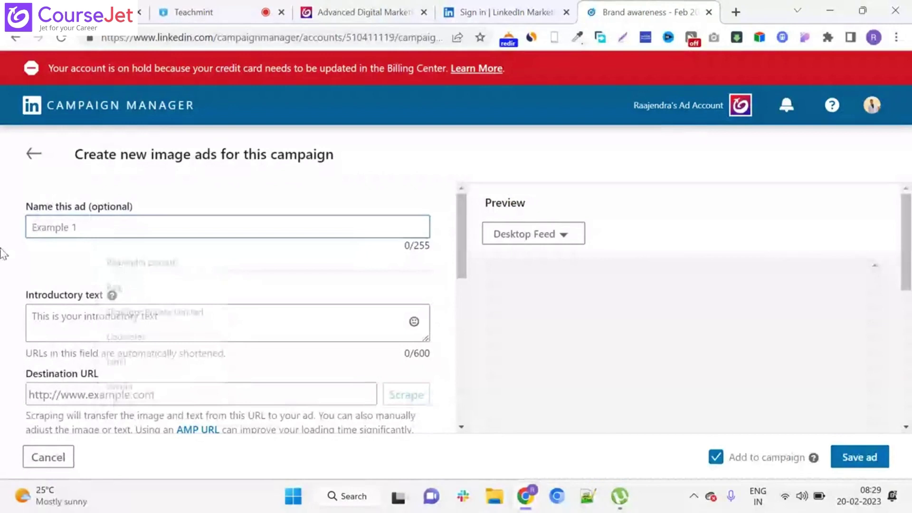
{"action": "left_click", "coordinate": [45, 228]}
{"action": "type", "text": "ne"}
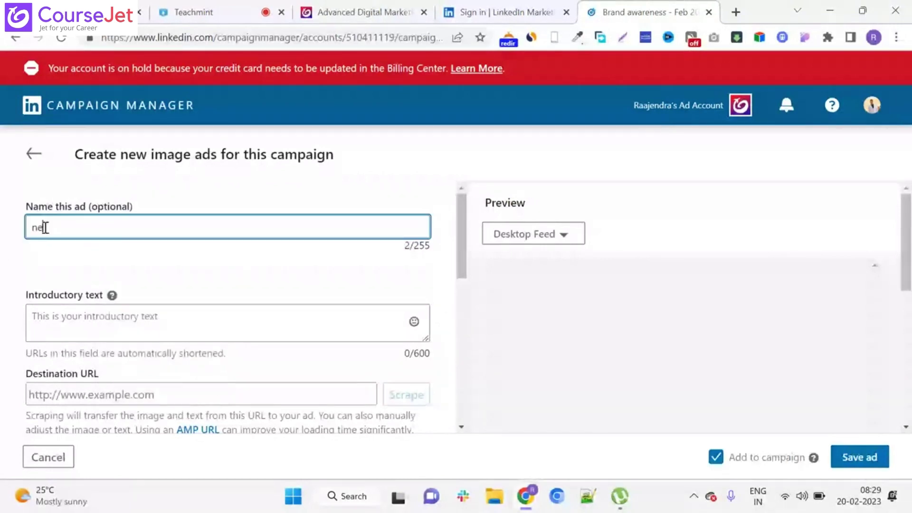
Step: Name the ad "new ads 1" and use the opening sentence of the CourseJet digital marketing course page's description as its introductory text
{"action": "type", "text": "w ads 1"}
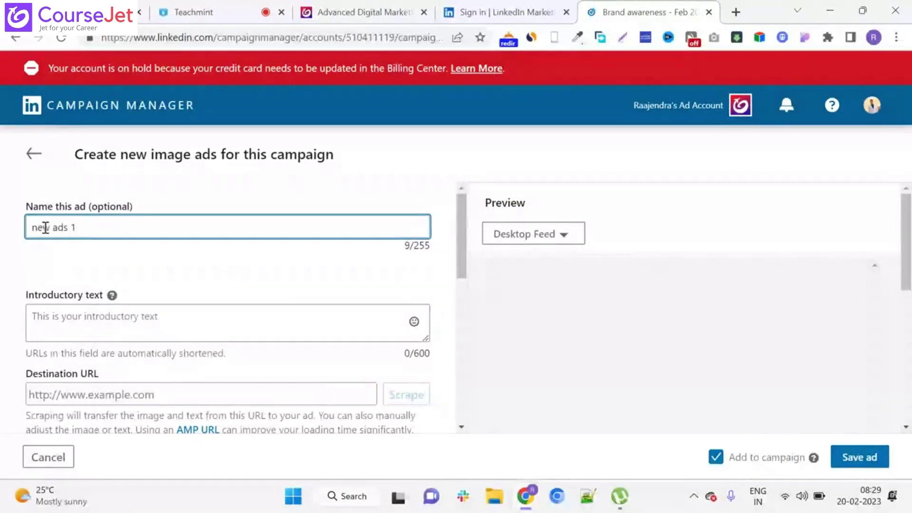
{"action": "scroll", "coordinate": [74, 244], "scroll_direction": "down", "scroll_amount": 2}
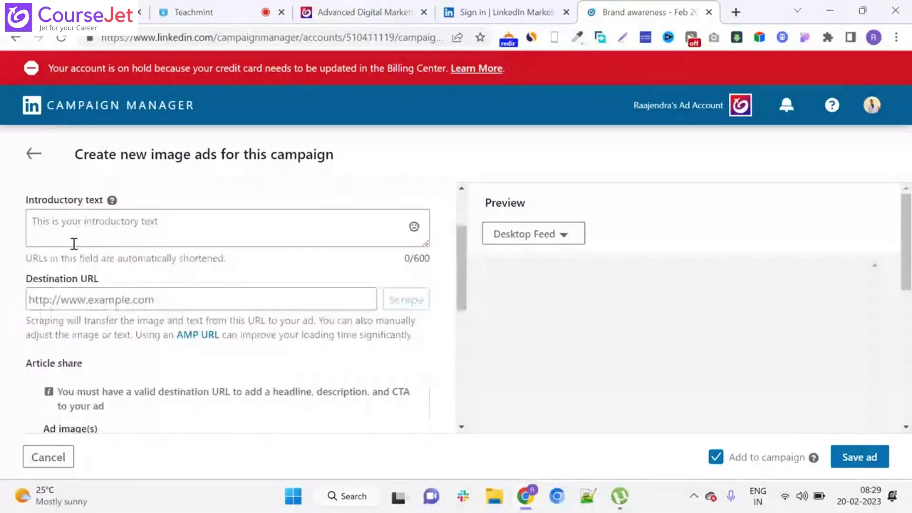
{"action": "left_click", "coordinate": [103, 218]}
{"action": "key", "text": "ctrl+shift+Tab"}
{"action": "key", "text": "ctrl+shift+Tab"}
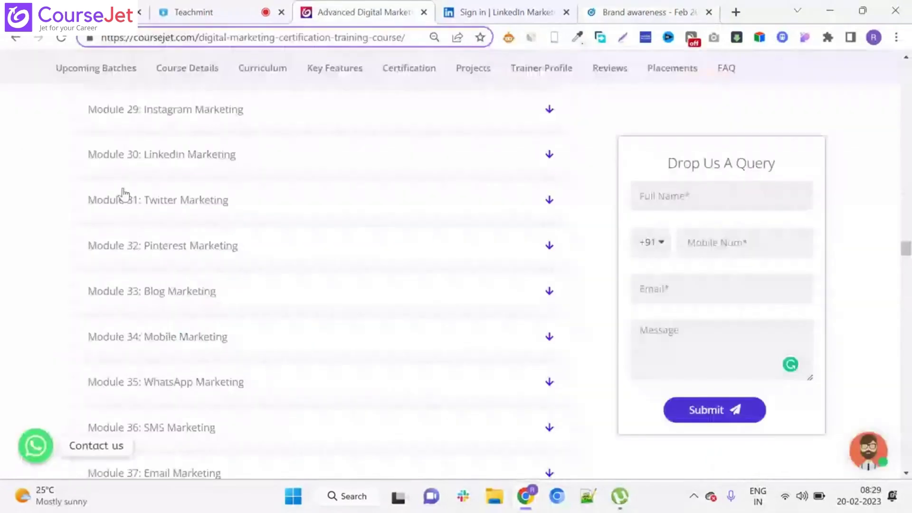
{"action": "left_click_drag", "start_coordinate": [904, 248], "coordinate": [907, 157]}
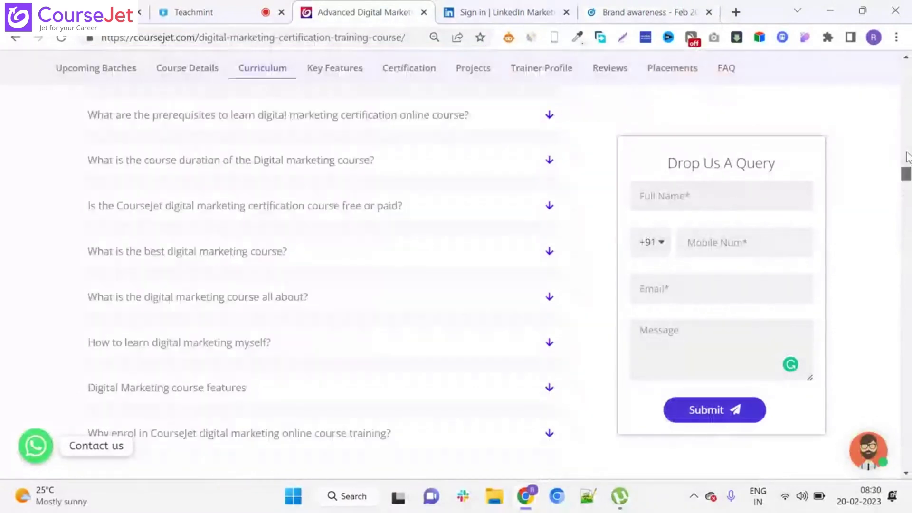
{"action": "key", "text": "Home"}
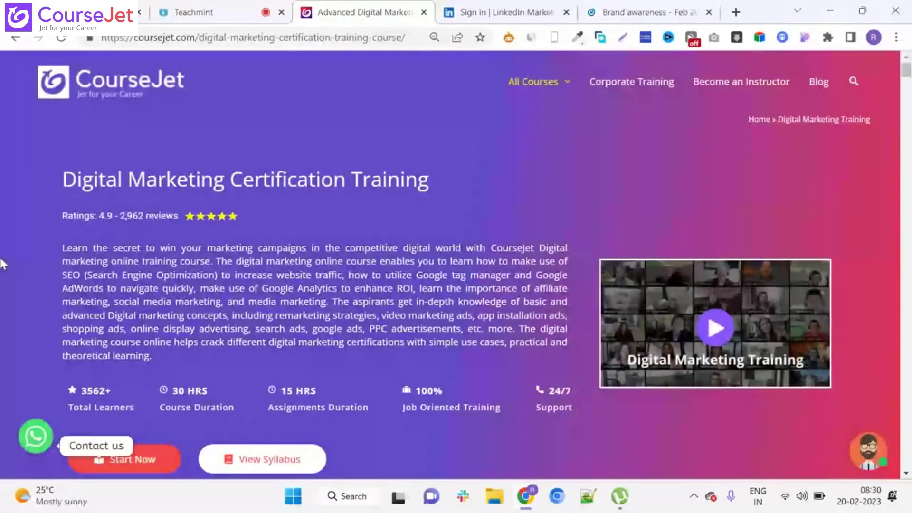
{"action": "key", "text": "ctrl+Tab"}
{"action": "key", "text": "ctrl+Tab"}
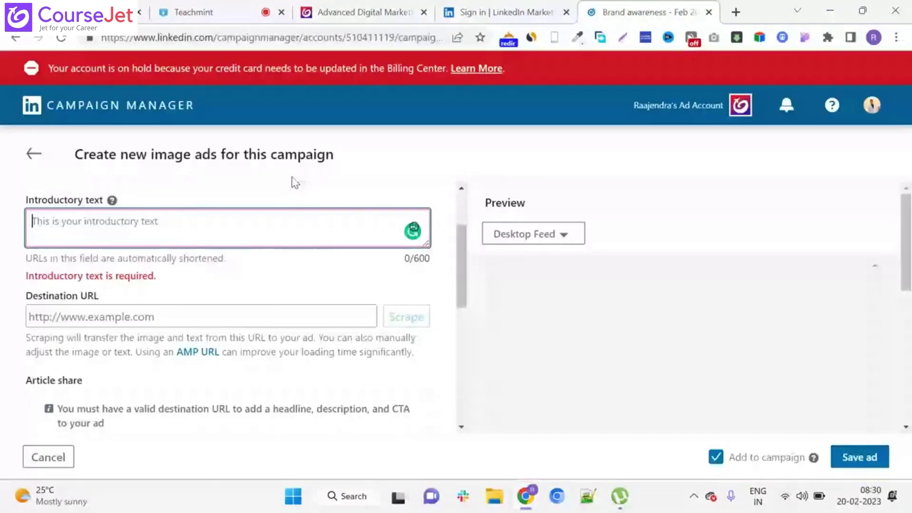
{"action": "key", "text": "ctrl+v"}
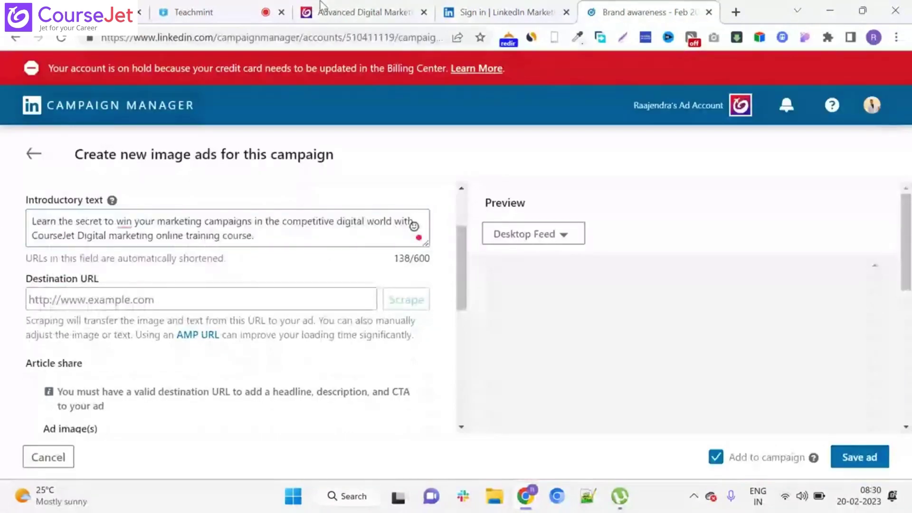
{"action": "left_click", "coordinate": [321, 6]}
{"action": "left_click", "coordinate": [302, 37]}
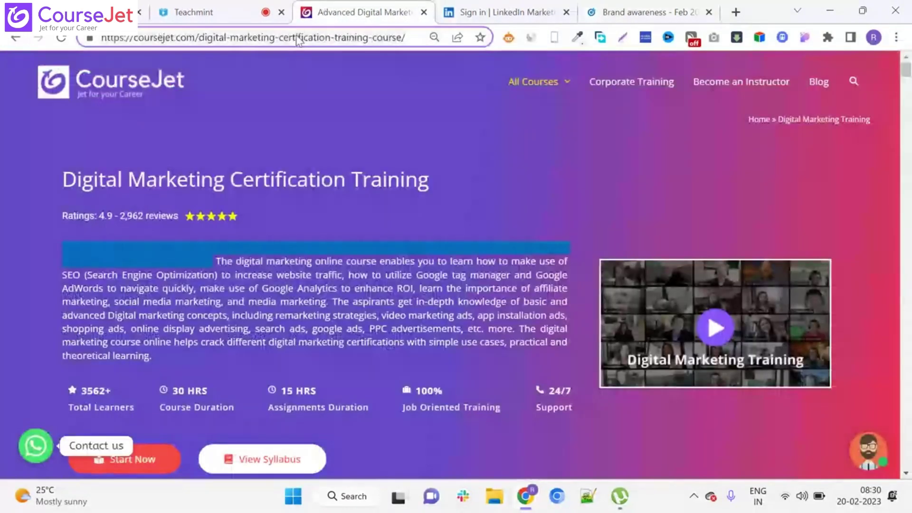
{"action": "key", "text": "ctrl+Tab"}
{"action": "key", "text": "ctrl+Tab"}
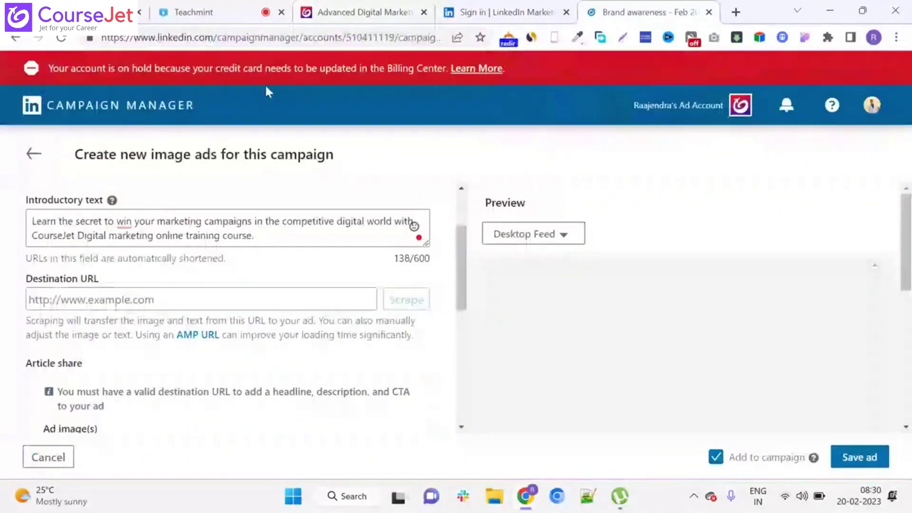
{"action": "left_click", "coordinate": [159, 299]}
{"action": "type", "text": "https://coursejet.com/digital-marketing-certification-training-course/"}
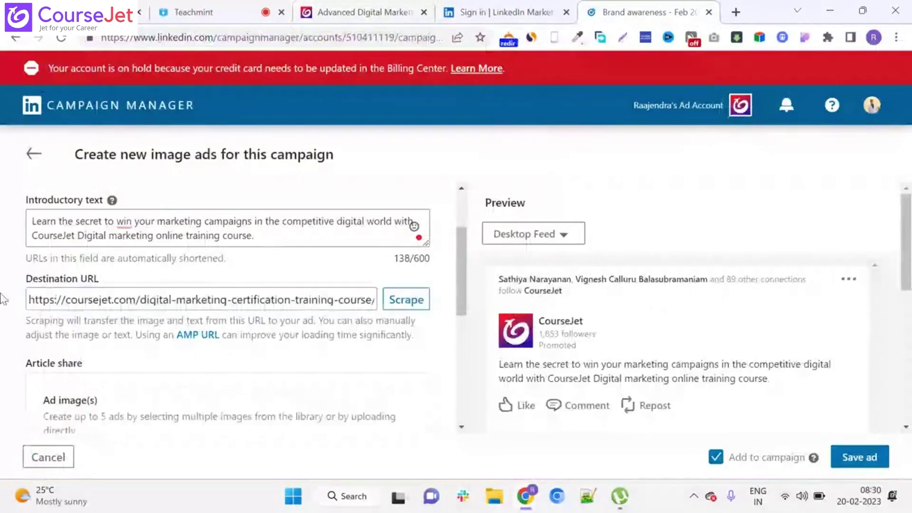
Step: Start an ad image upload, search Downloads for "digital" and select the file digital-marketing-training-offer-coursejet-min (3)
{"action": "scroll", "coordinate": [4, 299], "scroll_direction": "down", "scroll_amount": 3}
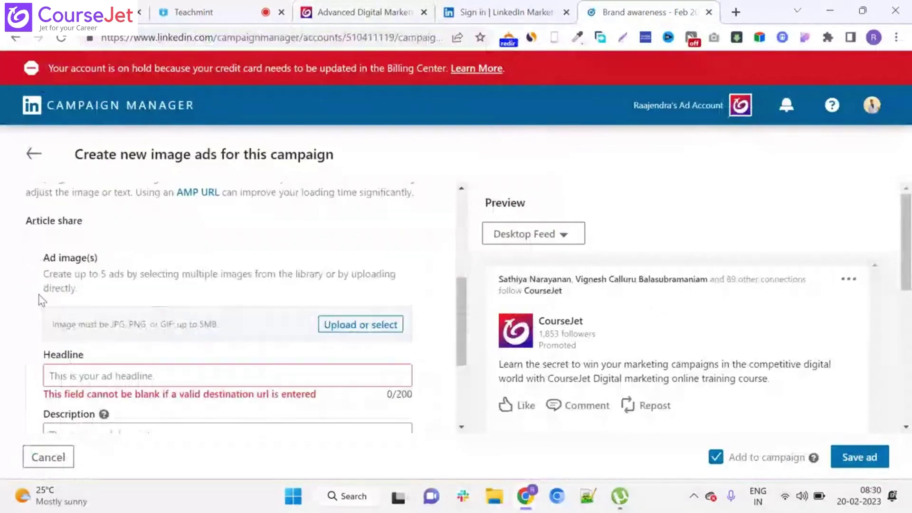
{"action": "left_click", "coordinate": [358, 327]}
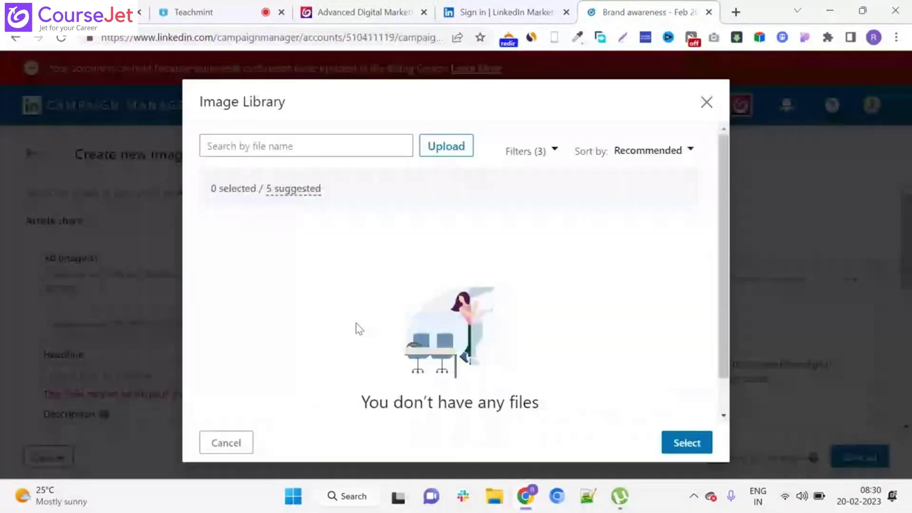
{"action": "left_click", "coordinate": [452, 150]}
{"action": "scroll", "coordinate": [315, 175], "scroll_direction": "down", "scroll_amount": 10}
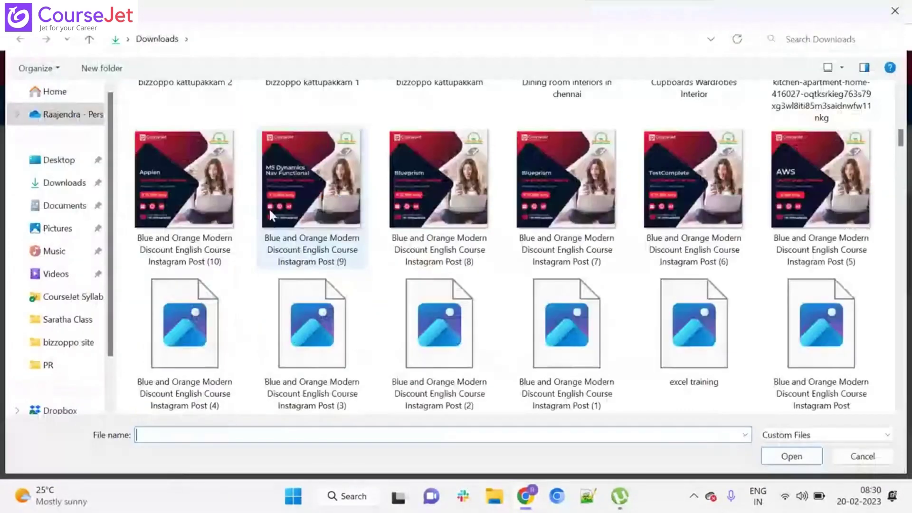
{"action": "scroll", "coordinate": [273, 222], "scroll_direction": "down", "scroll_amount": 6}
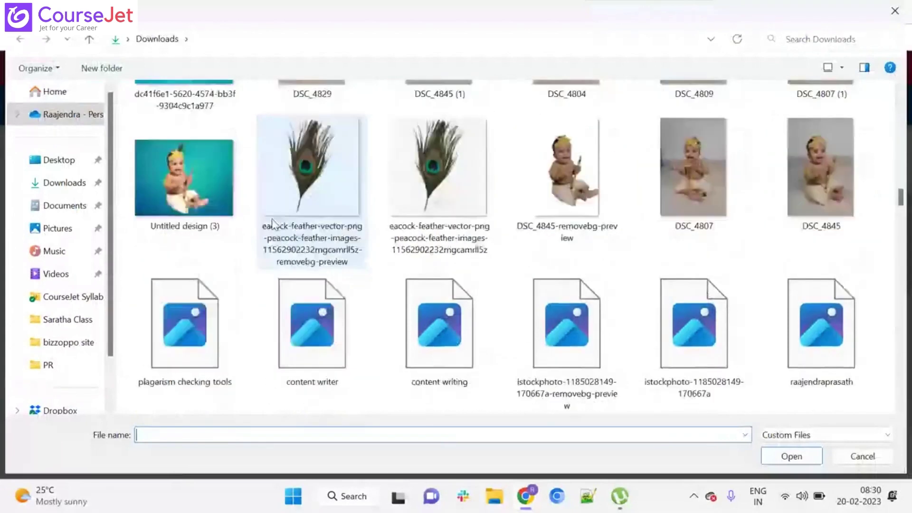
{"action": "scroll", "coordinate": [272, 223], "scroll_direction": "down", "scroll_amount": 5}
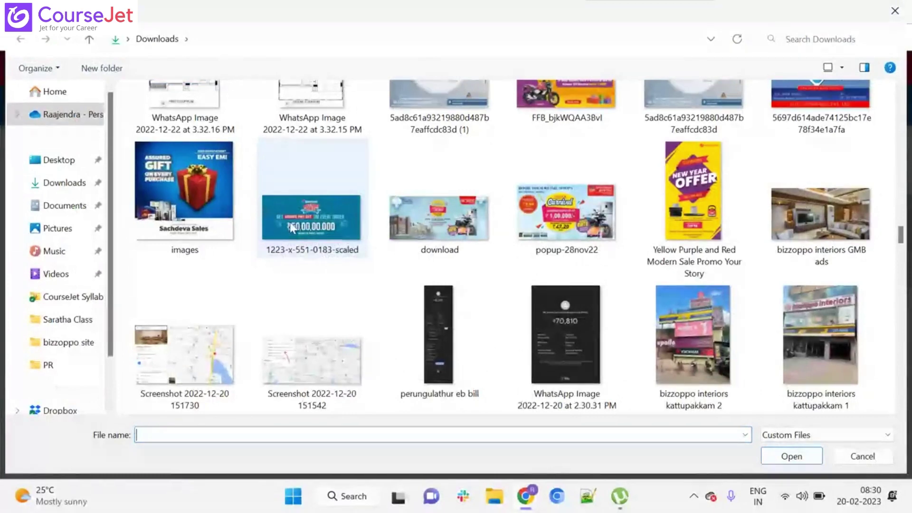
{"action": "scroll", "coordinate": [292, 228], "scroll_direction": "down", "scroll_amount": 2}
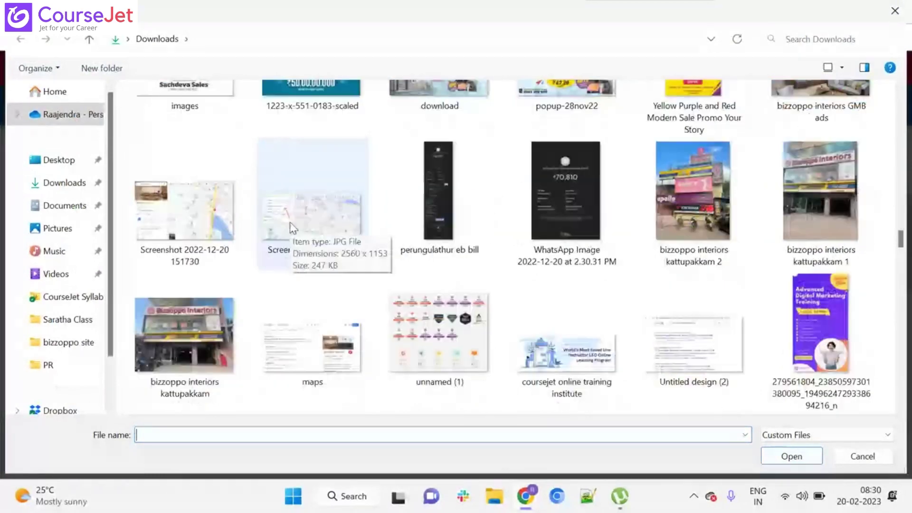
{"action": "left_click", "coordinate": [824, 41]}
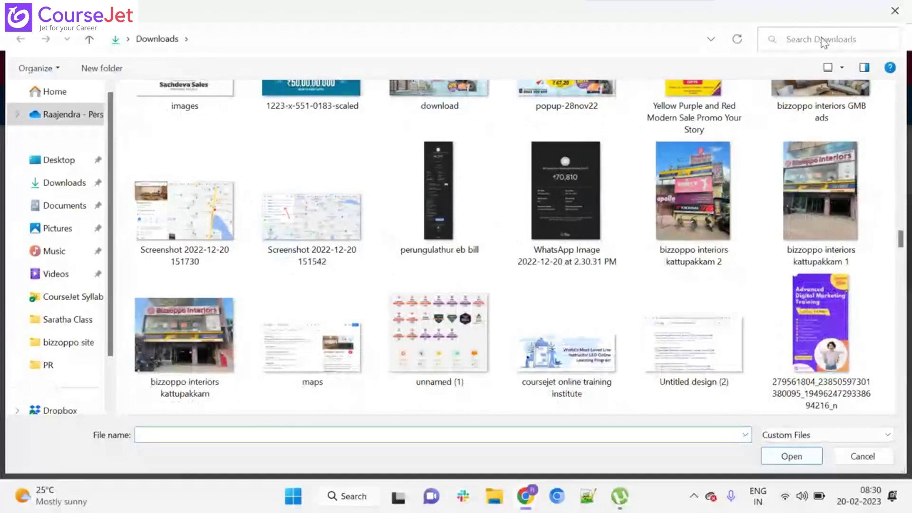
{"action": "type", "text": "digital"}
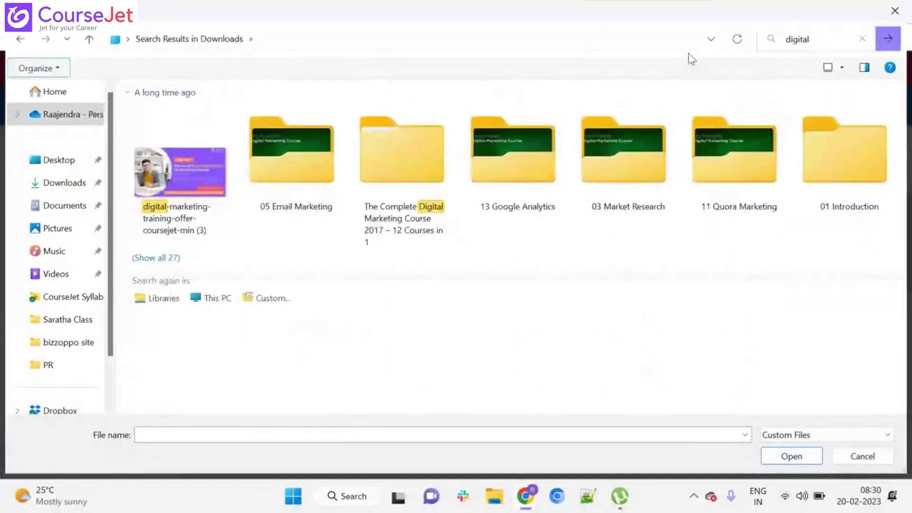
{"action": "key", "text": "Tab"}
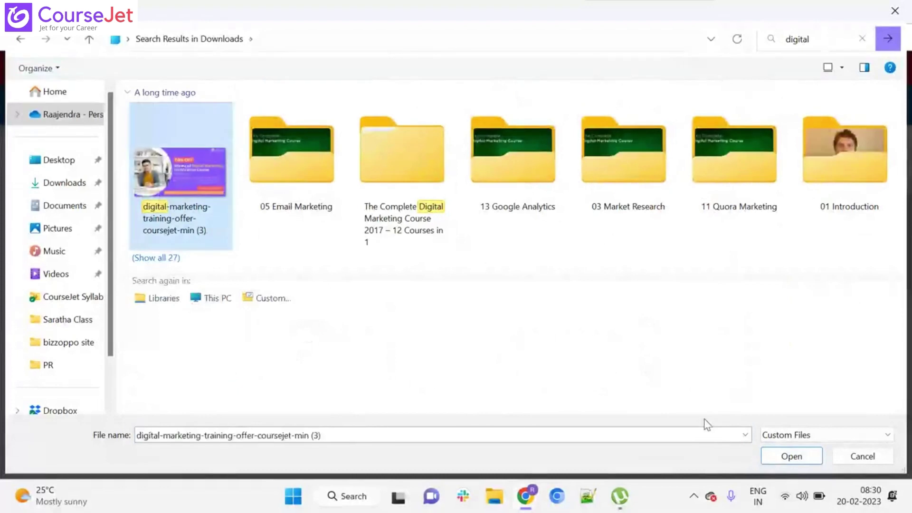
Step: Add the chosen digital marketing offer picture to the image library and select it as the ad's image
{"action": "left_click", "coordinate": [816, 455]}
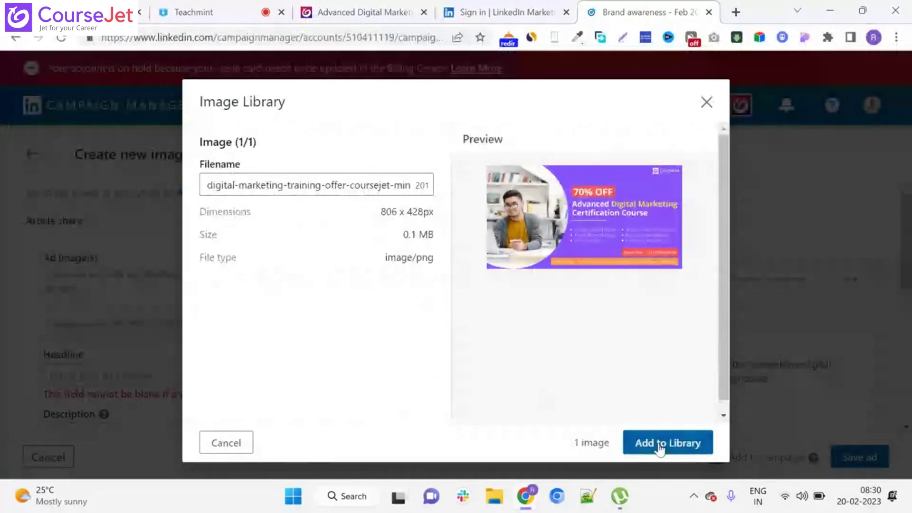
{"action": "left_click", "coordinate": [660, 446]}
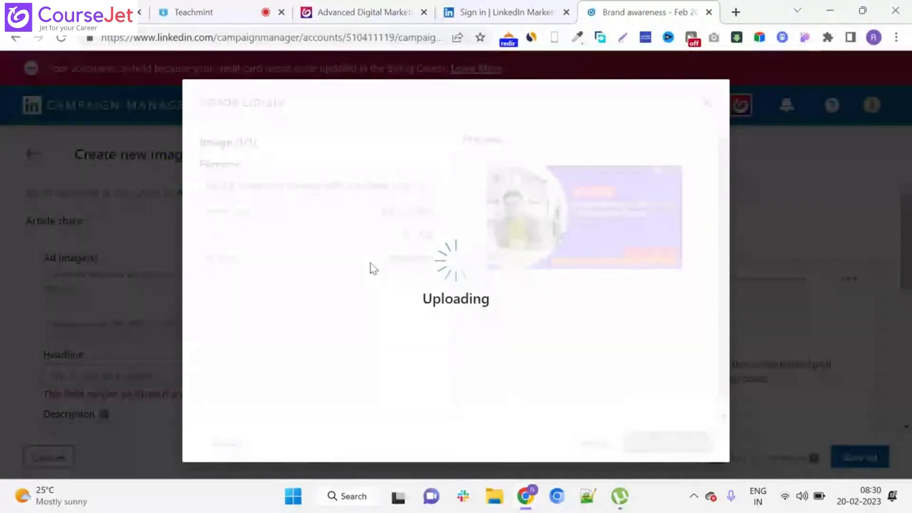
{"action": "scroll", "coordinate": [375, 268], "scroll_direction": "down", "scroll_amount": 3}
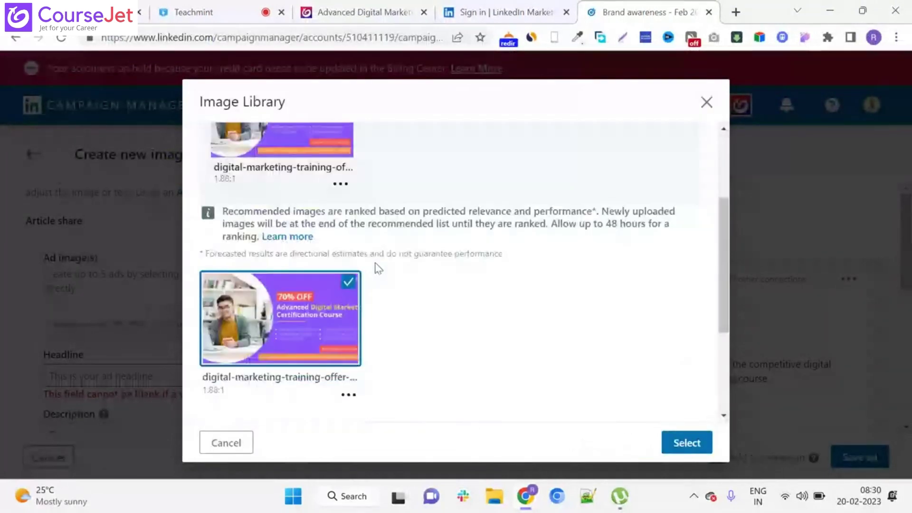
{"action": "scroll", "coordinate": [377, 269], "scroll_direction": "down", "scroll_amount": 3}
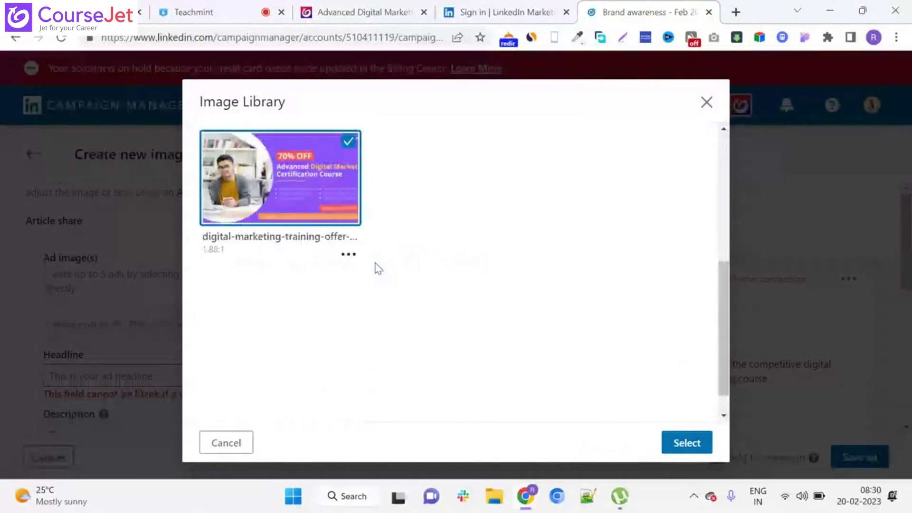
{"action": "scroll", "coordinate": [378, 268], "scroll_direction": "up", "scroll_amount": 6}
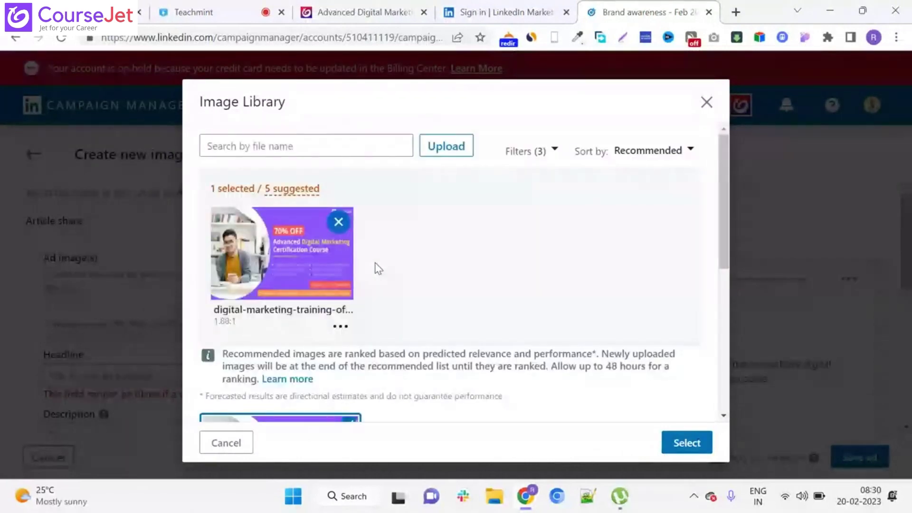
{"action": "scroll", "coordinate": [378, 268], "scroll_direction": "down", "scroll_amount": 5}
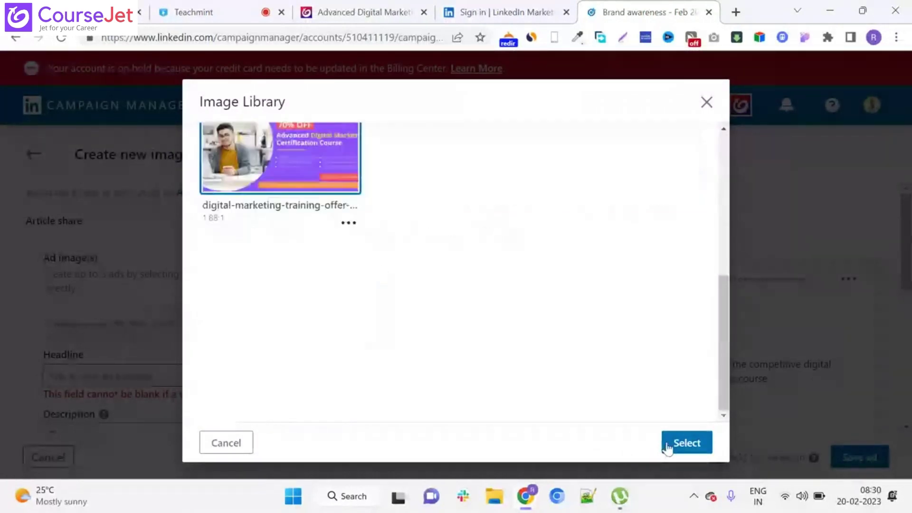
{"action": "left_click", "coordinate": [687, 443]}
Step: Enter "digital marketing courses" as the ad image's alt text
{"action": "scroll", "coordinate": [209, 267], "scroll_direction": "down", "scroll_amount": 3}
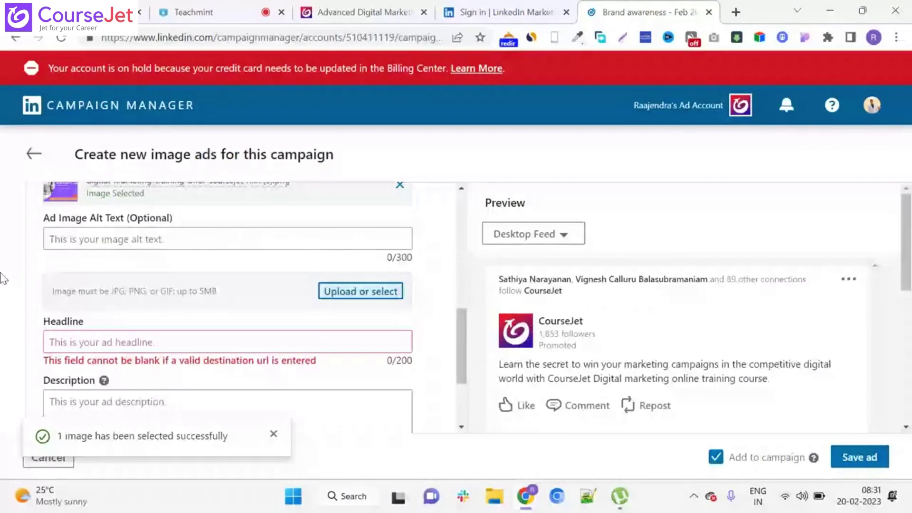
{"action": "scroll", "coordinate": [146, 337], "scroll_direction": "up", "scroll_amount": 2}
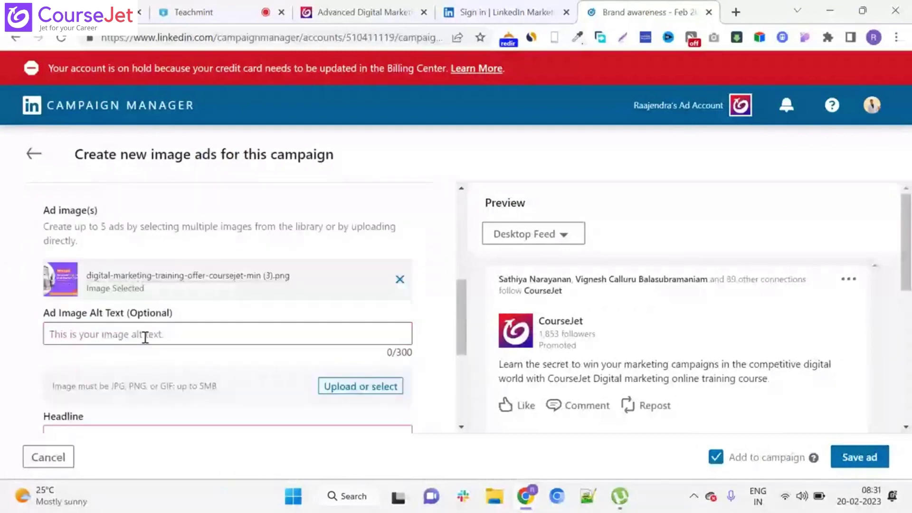
{"action": "left_click", "coordinate": [145, 337]}
{"action": "type", "text": "digital"}
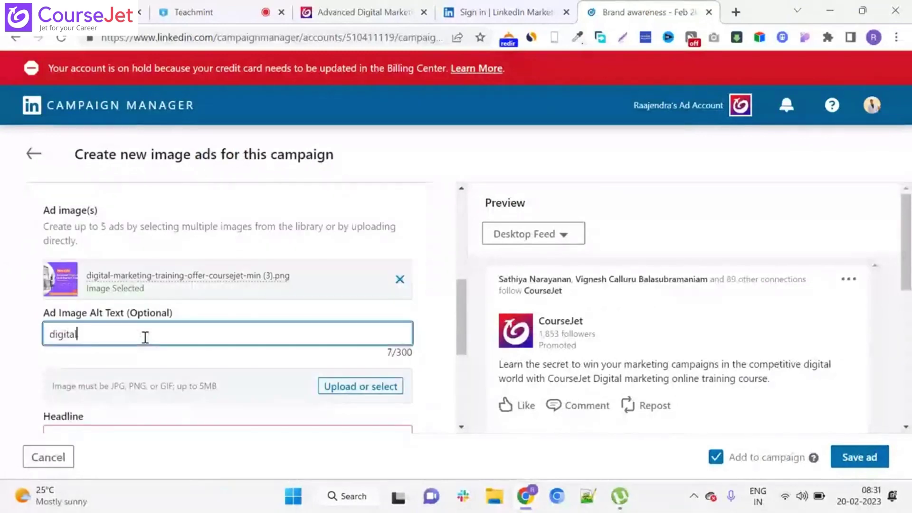
{"action": "type", "text": " marketing co"}
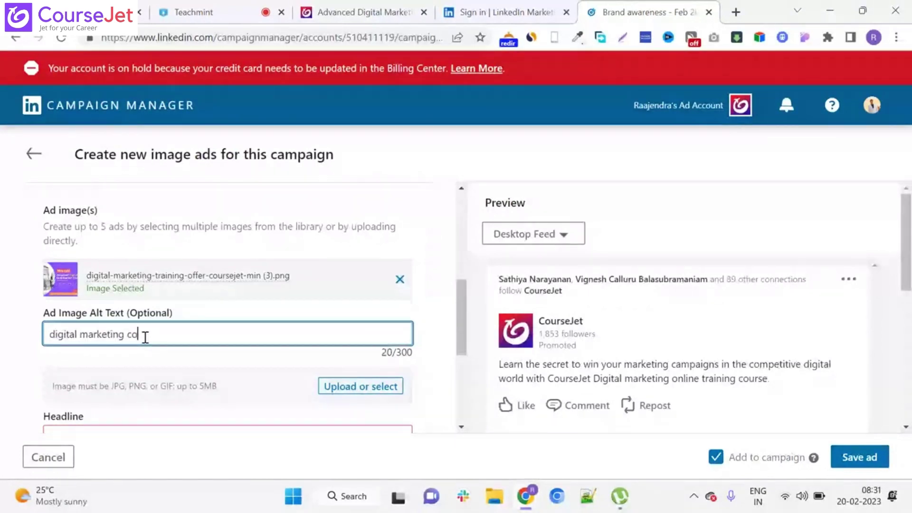
{"action": "type", "text": "urses"}
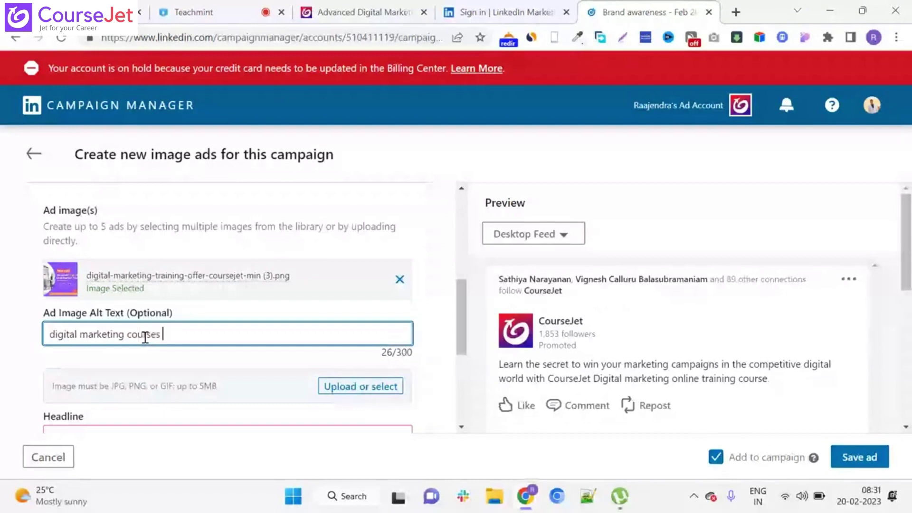
Step: Copy the course page's title into the ad headline and extend it to "Advanced Digital Marketing Certification Training"
{"action": "scroll", "coordinate": [145, 336], "scroll_direction": "down", "scroll_amount": 3}
{"action": "scroll", "coordinate": [484, 305], "scroll_direction": "down", "scroll_amount": 3}
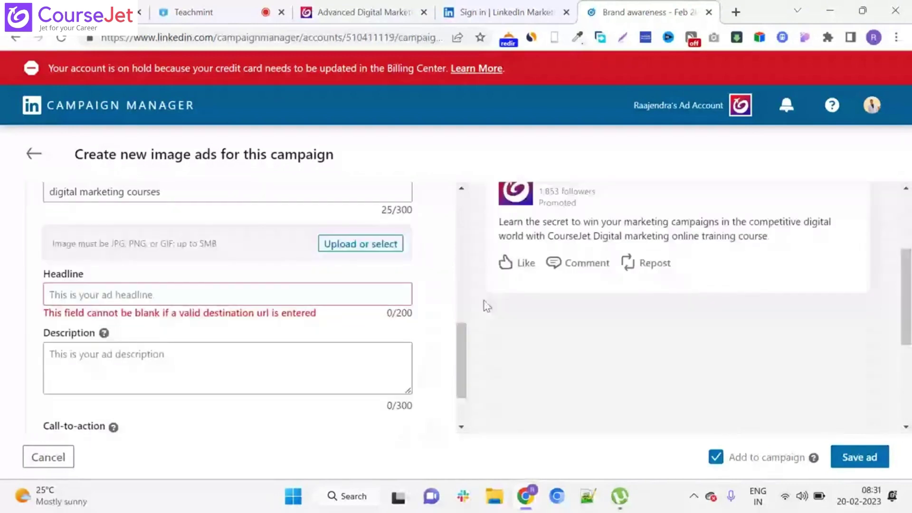
{"action": "scroll", "coordinate": [479, 299], "scroll_direction": "down", "scroll_amount": 1}
{"action": "scroll", "coordinate": [73, 239], "scroll_direction": "up", "scroll_amount": 3}
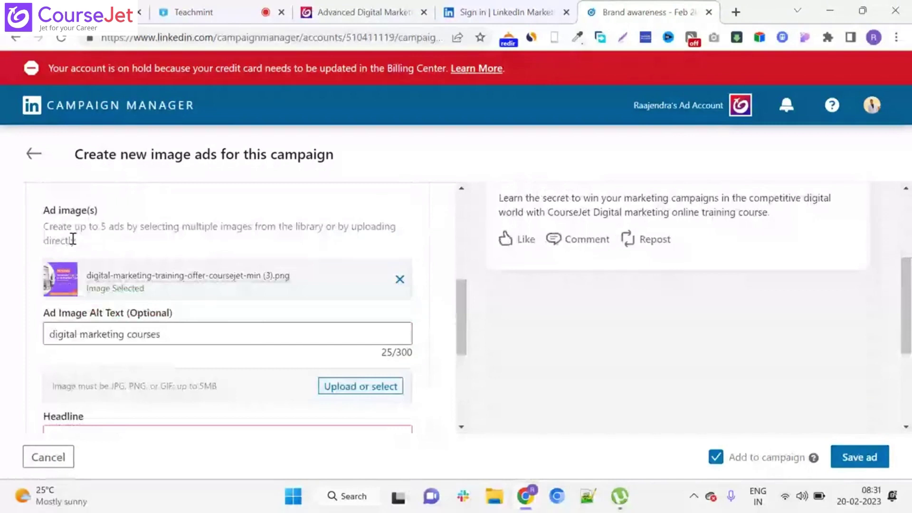
{"action": "scroll", "coordinate": [73, 239], "scroll_direction": "up", "scroll_amount": 2}
{"action": "scroll", "coordinate": [2, 239], "scroll_direction": "down", "scroll_amount": 4}
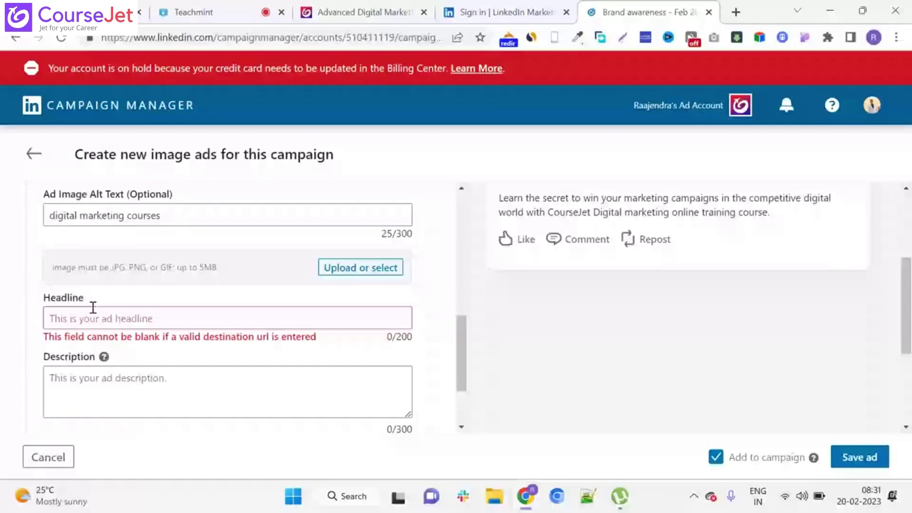
{"action": "key", "text": "ctrl+shift+Tab"}
{"action": "key", "text": "ctrl+shift+Tab"}
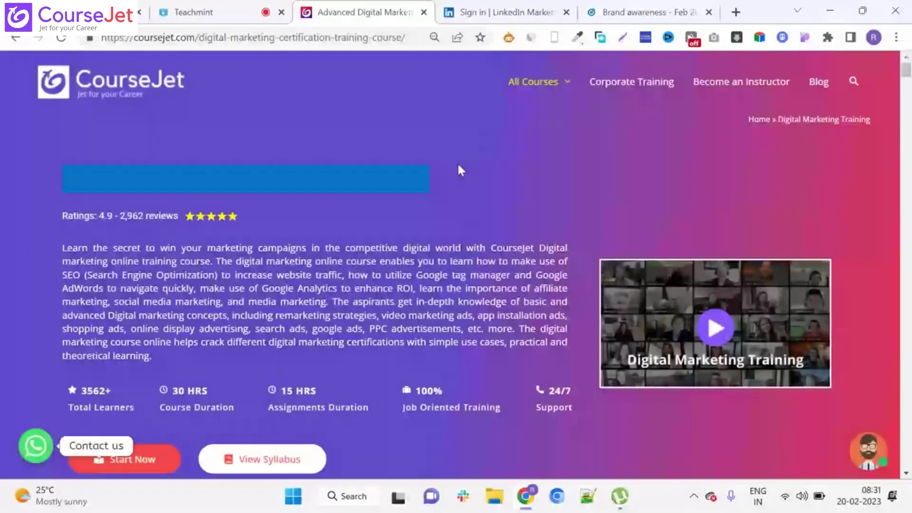
{"action": "left_click", "coordinate": [596, 7]}
{"action": "left_click", "coordinate": [537, 6]}
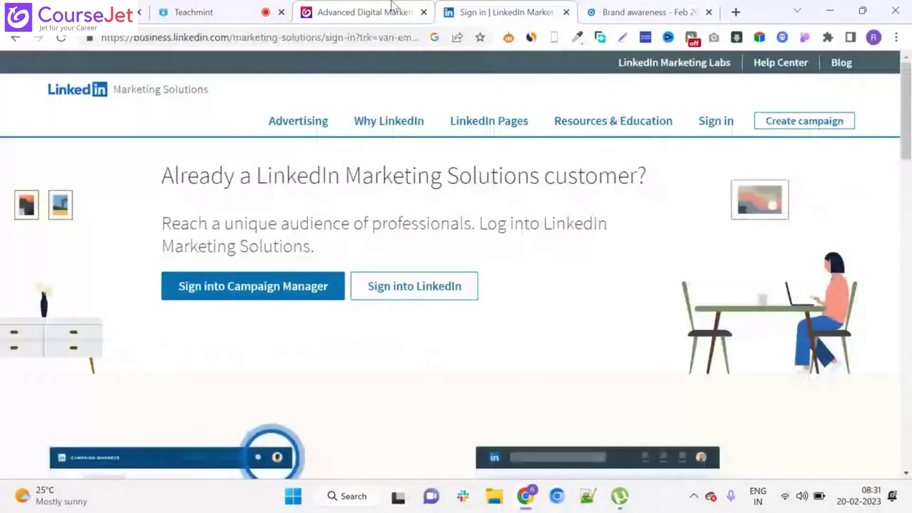
{"action": "left_click", "coordinate": [391, 7]}
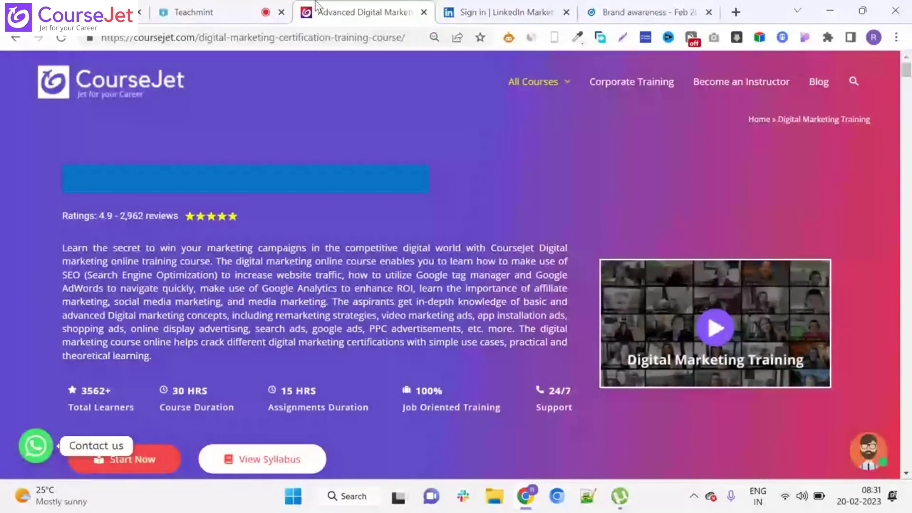
{"action": "left_click", "coordinate": [618, 12]}
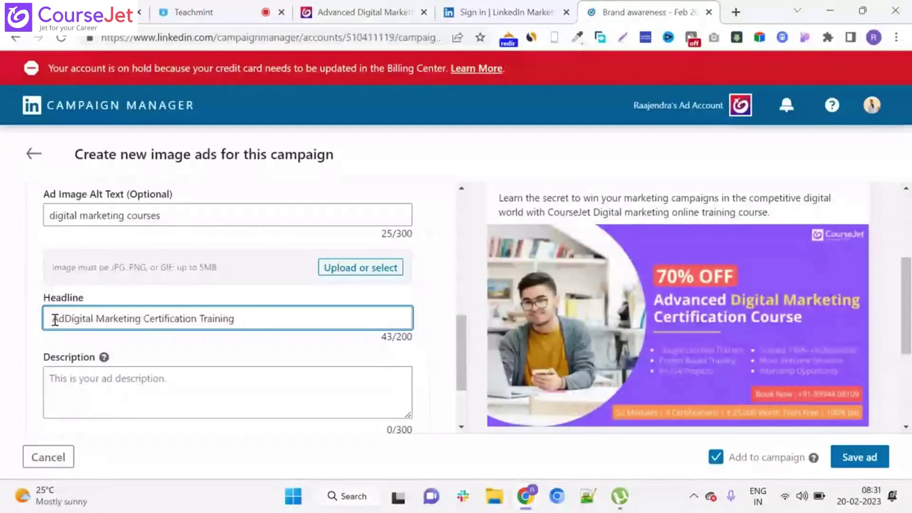
{"action": "type", "text": "vanced"}
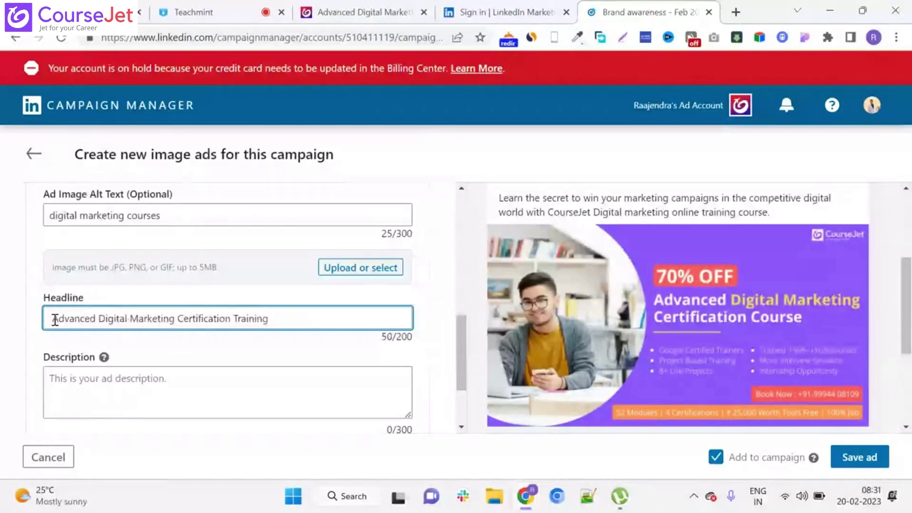
Step: Fill the ad description with the course page text from "The aspirants get in-depth knowledge" to "practical and theoretical learning"
{"action": "left_click", "coordinate": [95, 393]}
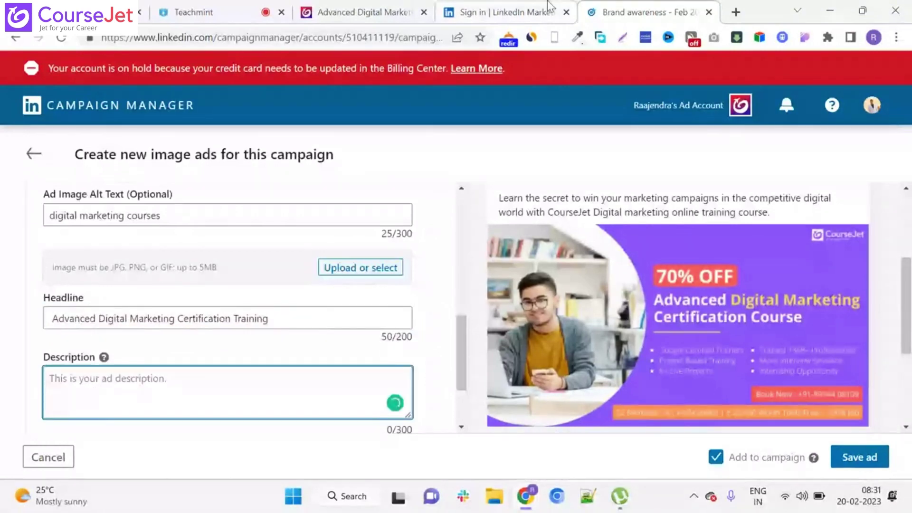
{"action": "left_click", "coordinate": [361, 12]}
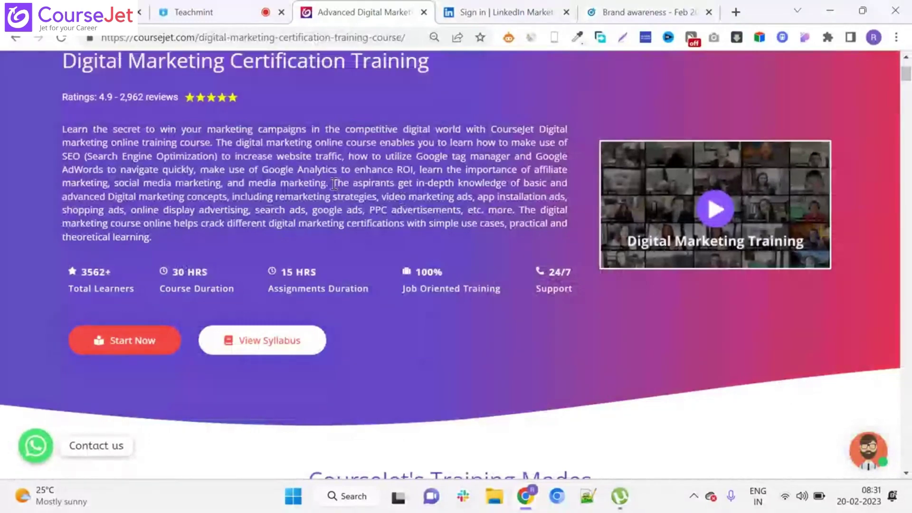
{"action": "left_click_drag", "start_coordinate": [334, 183], "coordinate": [383, 232]}
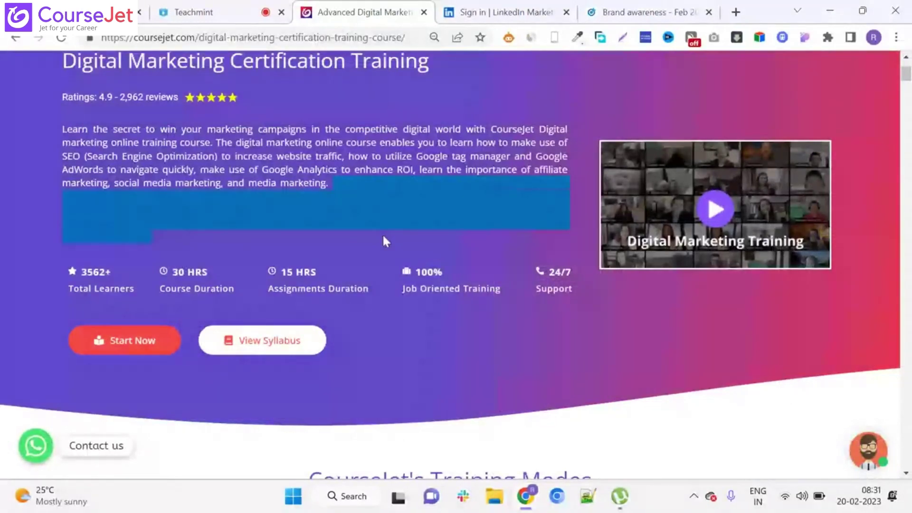
{"action": "left_click", "coordinate": [646, 12]}
{"action": "key", "text": "ctrl+v"}
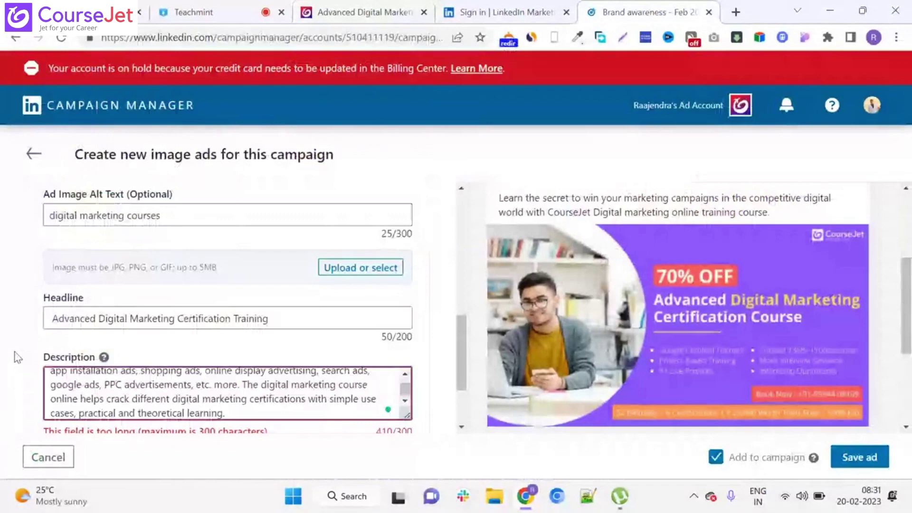
Step: Shorten the ad description by deleting its last sentence, which starts "The digital marketing course online helps"
{"action": "scroll", "coordinate": [18, 357], "scroll_direction": "down", "scroll_amount": 1}
{"action": "scroll", "coordinate": [23, 350], "scroll_direction": "down", "scroll_amount": 2}
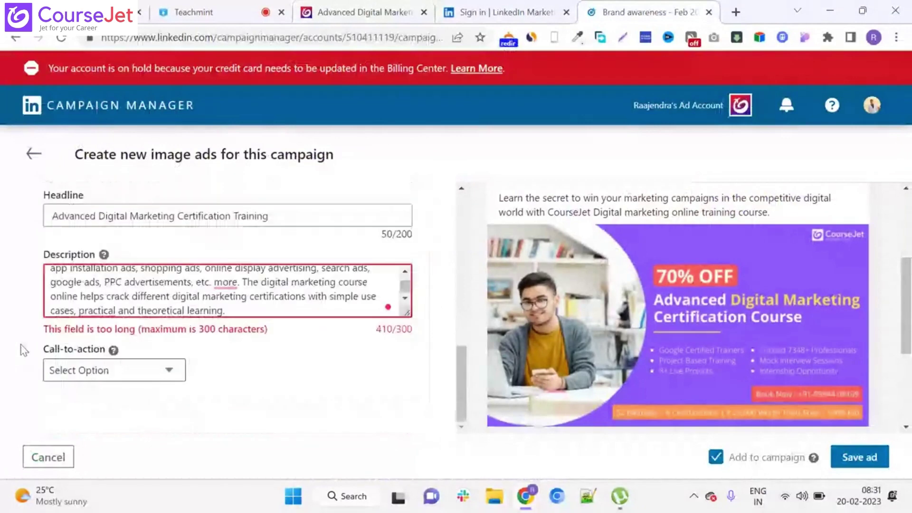
{"action": "left_click_drag", "start_coordinate": [247, 309], "coordinate": [241, 281]}
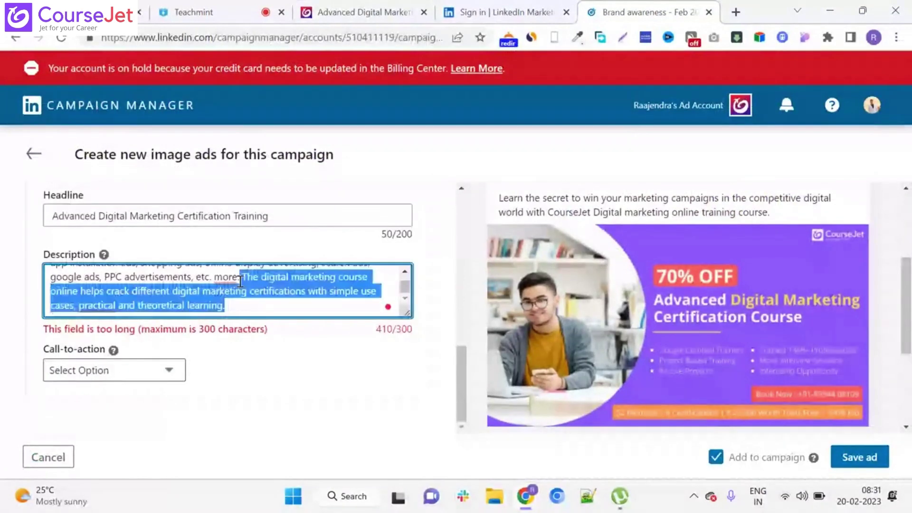
{"action": "type", "text": "\\"}
{"action": "key", "text": "BackSpace"}
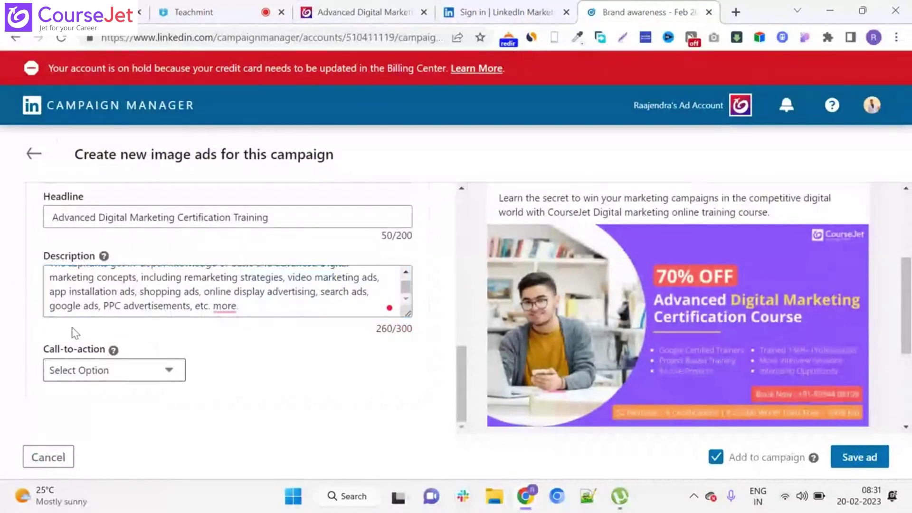
Step: Set the ad's call-to-action to Join
{"action": "left_click", "coordinate": [104, 375]}
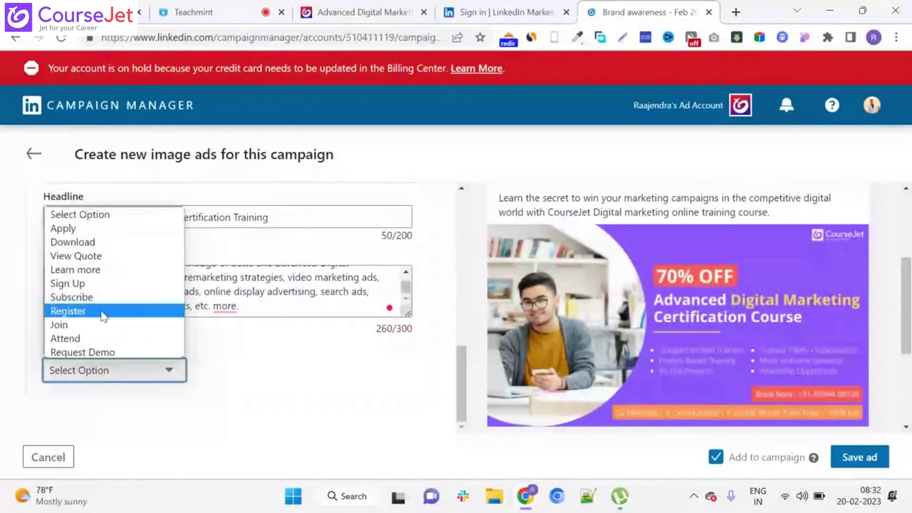
{"action": "left_click", "coordinate": [104, 316]}
{"action": "left_click", "coordinate": [62, 371]}
{"action": "left_click", "coordinate": [59, 325]}
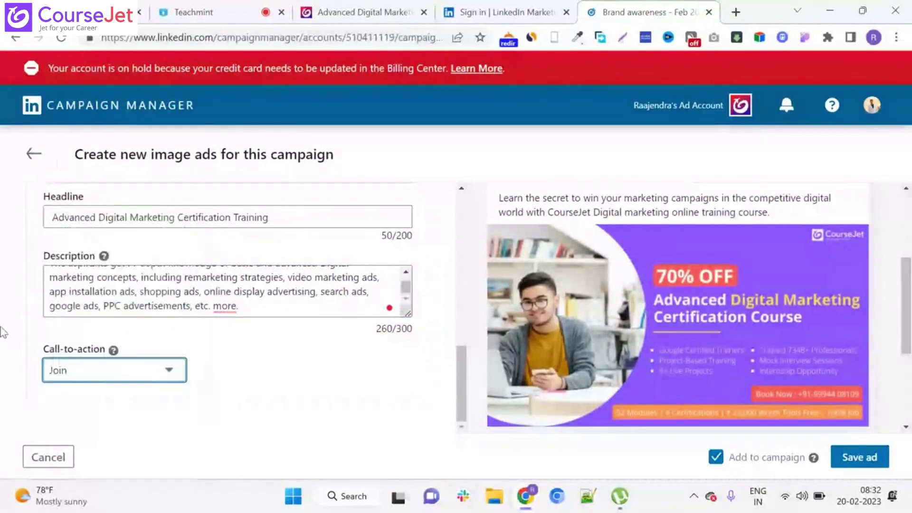
Step: Review the ad's completed fields and its desktop feed preview, including image, headline and call-to-action
{"action": "scroll", "coordinate": [2, 331], "scroll_direction": "up", "scroll_amount": 3}
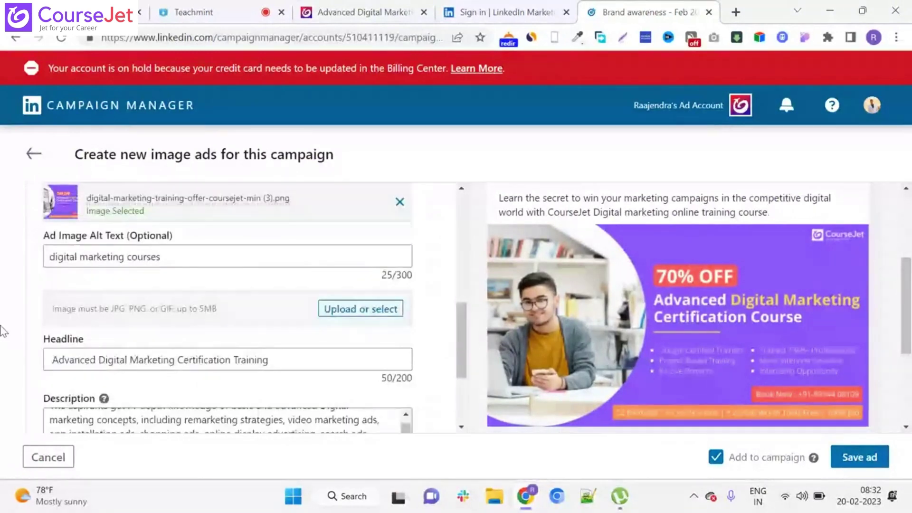
{"action": "scroll", "coordinate": [3, 331], "scroll_direction": "up", "scroll_amount": 3}
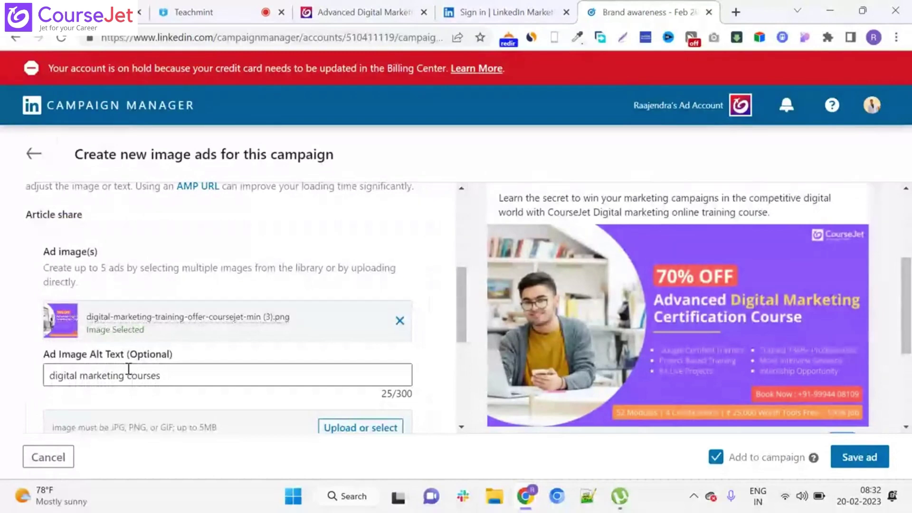
{"action": "scroll", "coordinate": [158, 359], "scroll_direction": "down", "scroll_amount": 1}
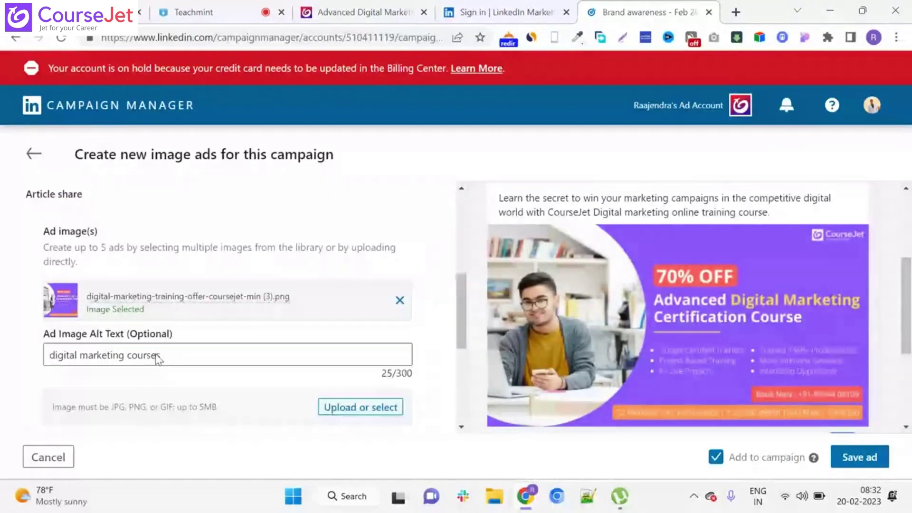
{"action": "scroll", "coordinate": [158, 359], "scroll_direction": "up", "scroll_amount": 5}
{"action": "scroll", "coordinate": [651, 317], "scroll_direction": "up", "scroll_amount": 3}
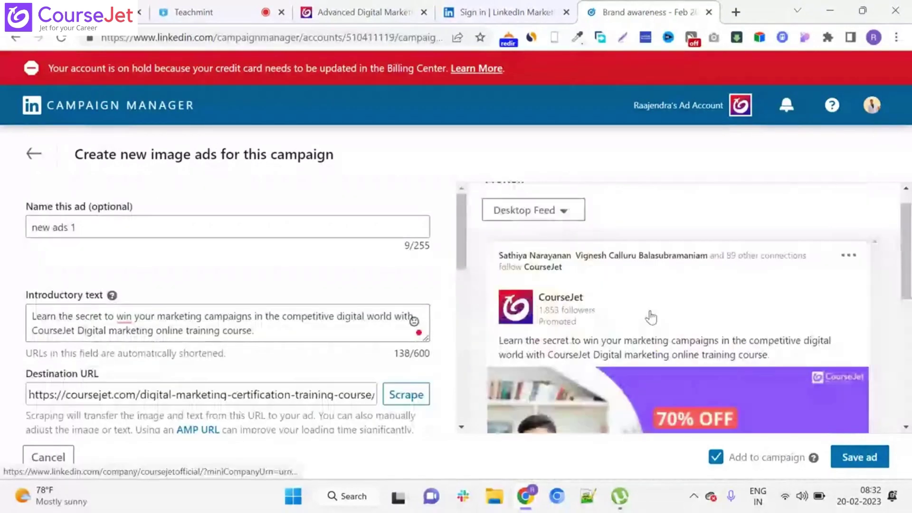
{"action": "scroll", "coordinate": [651, 317], "scroll_direction": "down", "scroll_amount": 2}
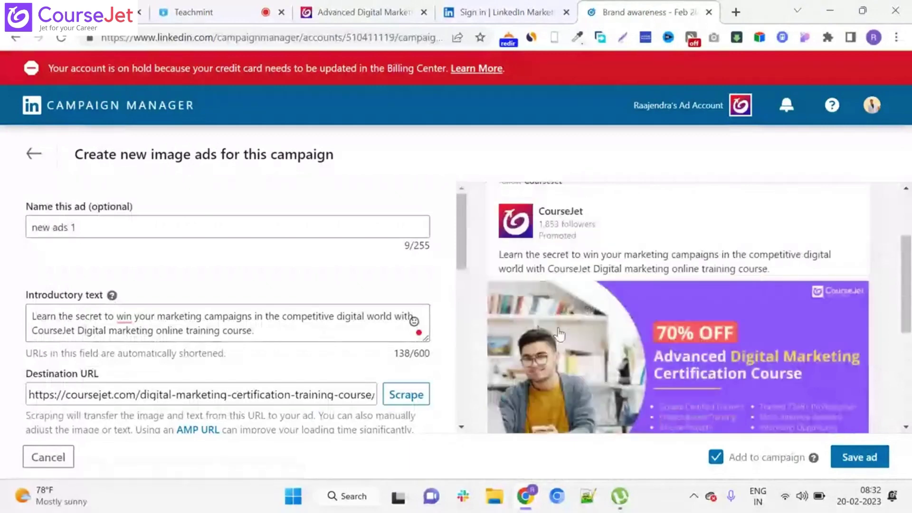
{"action": "scroll", "coordinate": [560, 334], "scroll_direction": "down", "scroll_amount": 5}
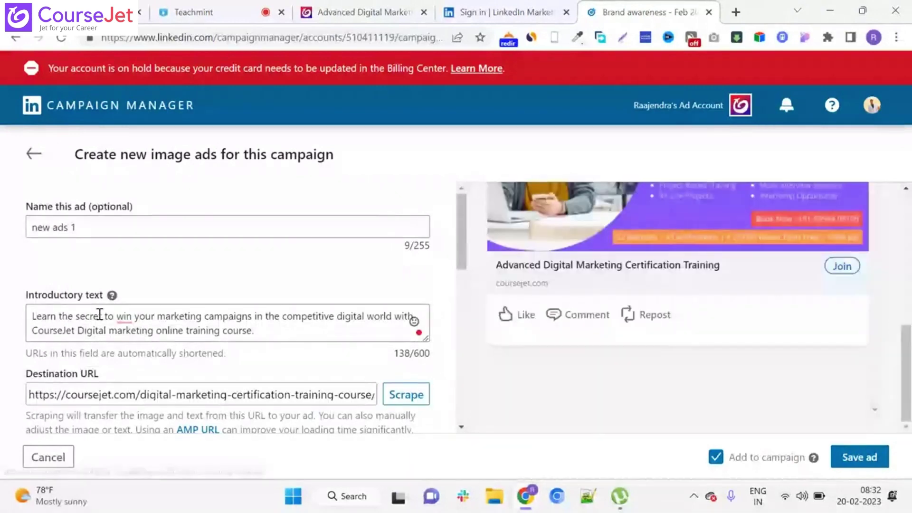
{"action": "scroll", "coordinate": [19, 319], "scroll_direction": "down", "scroll_amount": 5}
{"action": "scroll", "coordinate": [387, 393], "scroll_direction": "down", "scroll_amount": 5}
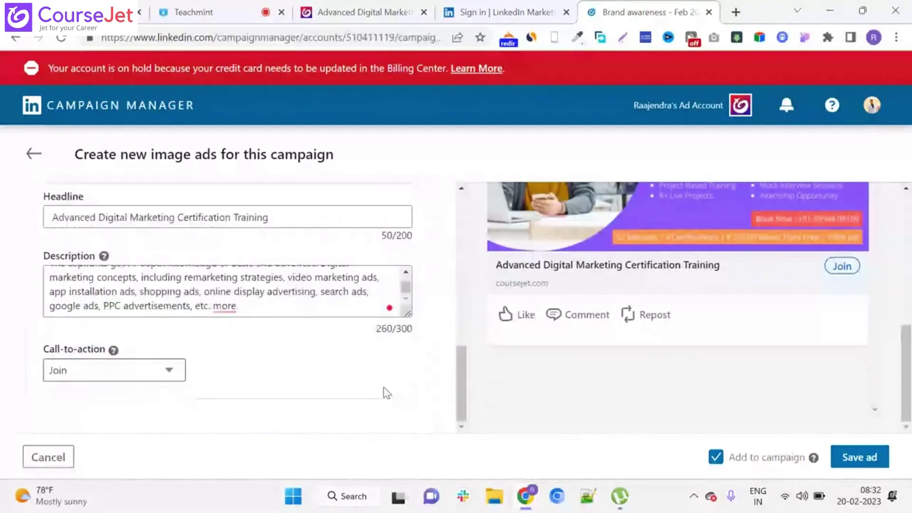
Step: Save the image ad to the campaign and check its entry among the campaign's ads
{"action": "left_click", "coordinate": [859, 457]}
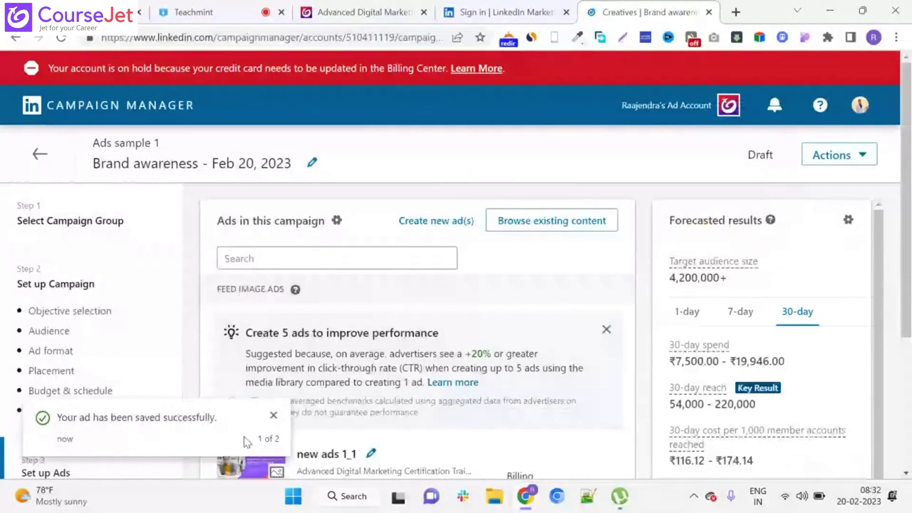
{"action": "scroll", "coordinate": [209, 345], "scroll_direction": "down", "scroll_amount": 2}
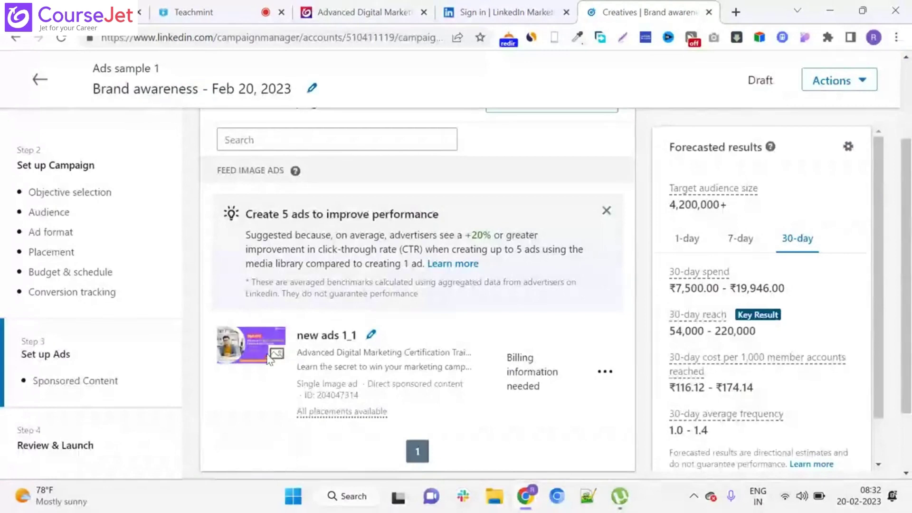
{"action": "scroll", "coordinate": [269, 359], "scroll_direction": "up", "scroll_amount": 2}
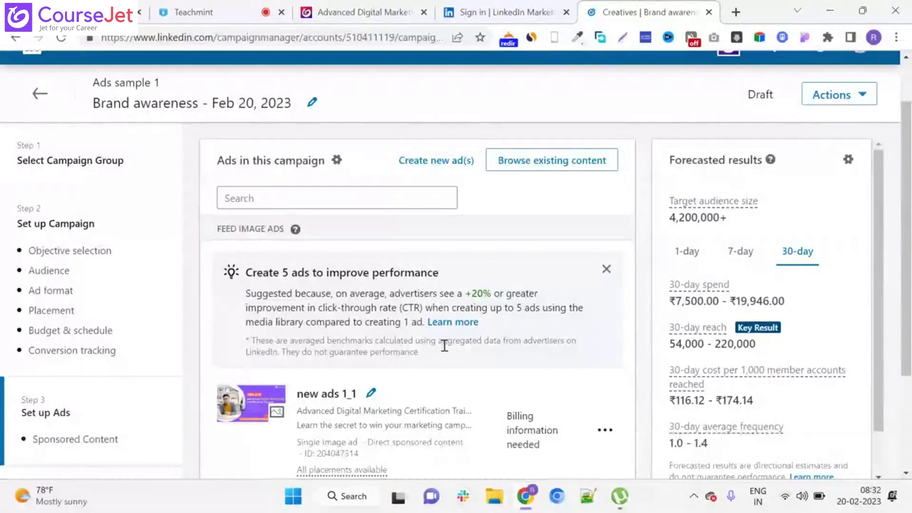
Step: Sponsor the existing Salesforce QA Testing, SPSS, Django Framework, Jenkins and Kubernetes posts from the content library and check them in the campaign's ads
{"action": "left_click", "coordinate": [560, 166]}
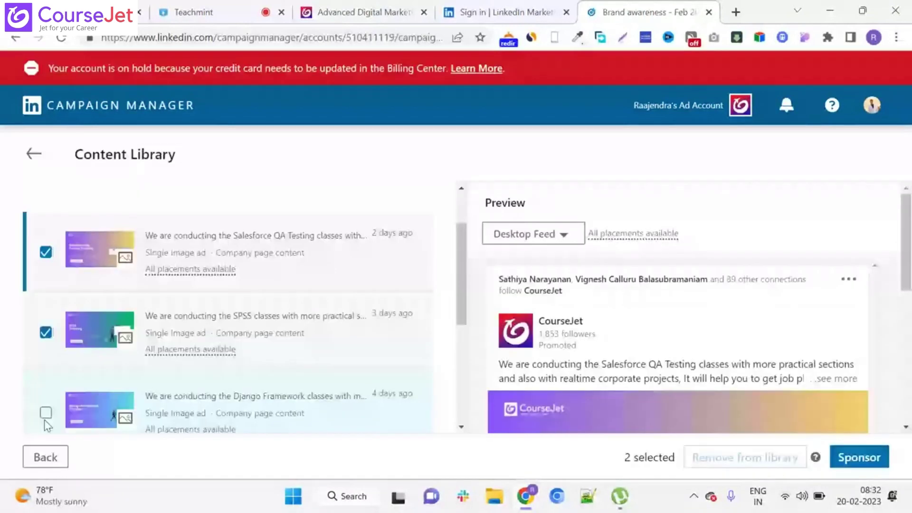
{"action": "scroll", "coordinate": [75, 304], "scroll_direction": "down", "scroll_amount": 2}
{"action": "left_click", "coordinate": [75, 304]}
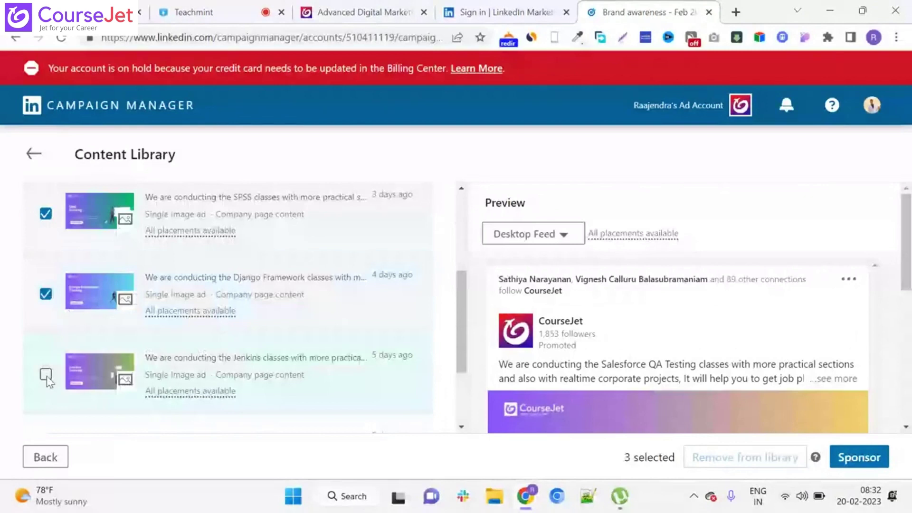
{"action": "left_click", "coordinate": [46, 375]}
{"action": "scroll", "coordinate": [44, 381], "scroll_direction": "down", "scroll_amount": 3}
{"action": "left_click", "coordinate": [46, 337]}
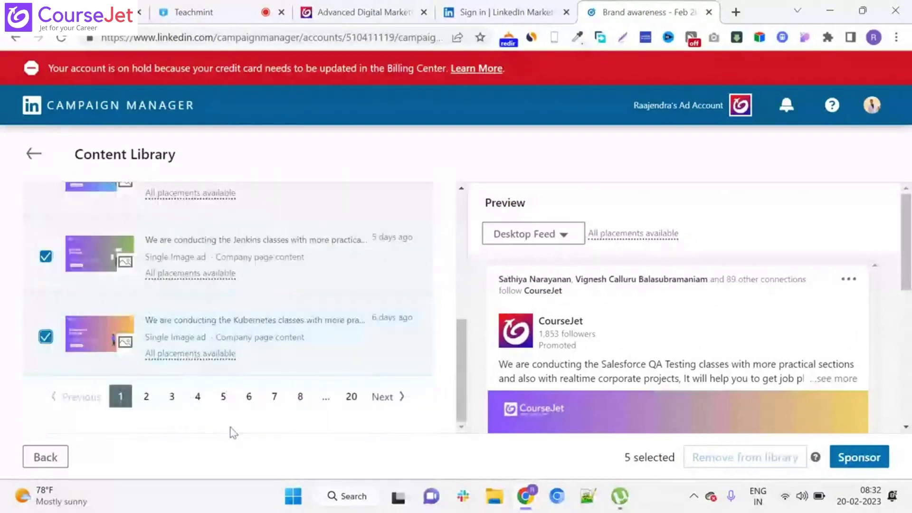
{"action": "left_click", "coordinate": [859, 457]}
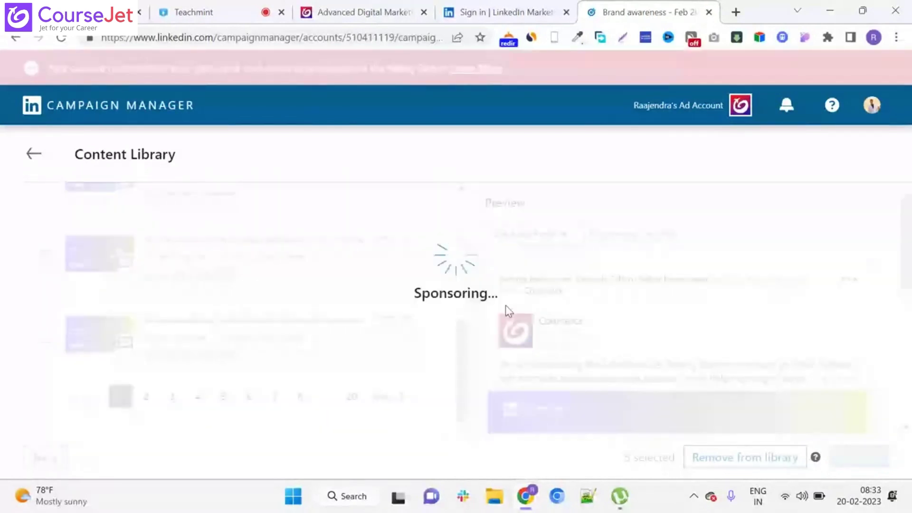
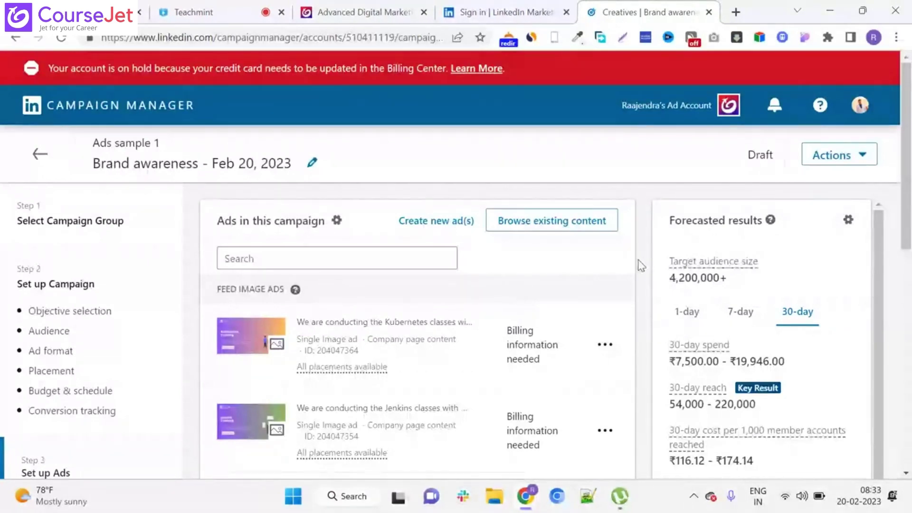
{"action": "scroll", "coordinate": [641, 265], "scroll_direction": "down", "scroll_amount": 1}
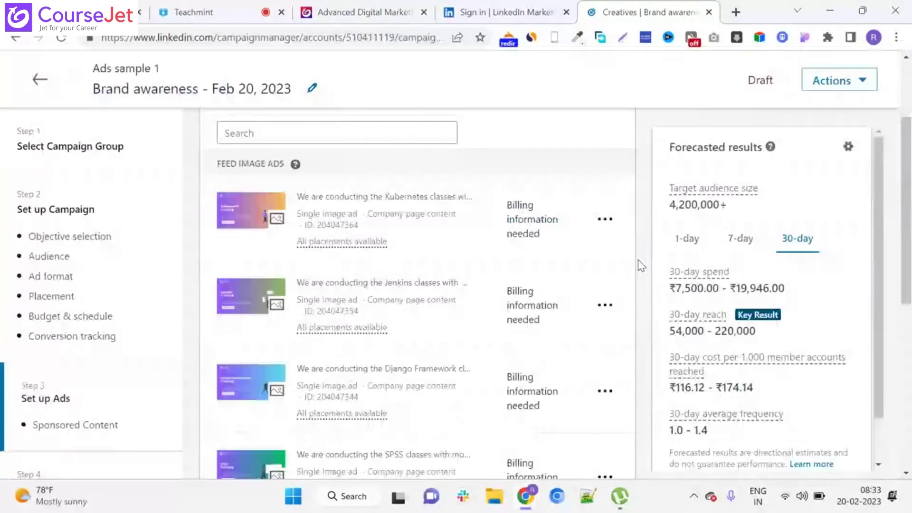
{"action": "scroll", "coordinate": [641, 265], "scroll_direction": "down", "scroll_amount": 3}
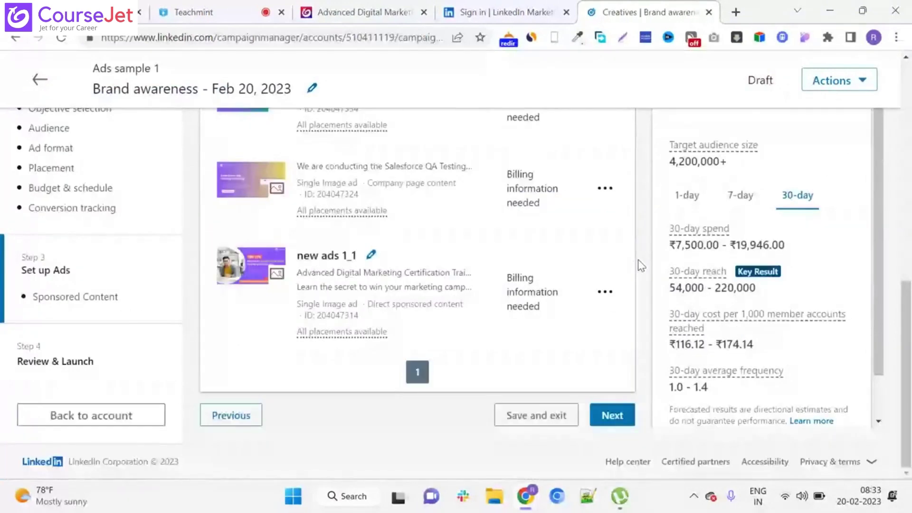
{"action": "scroll", "coordinate": [639, 261], "scroll_direction": "up", "scroll_amount": 1}
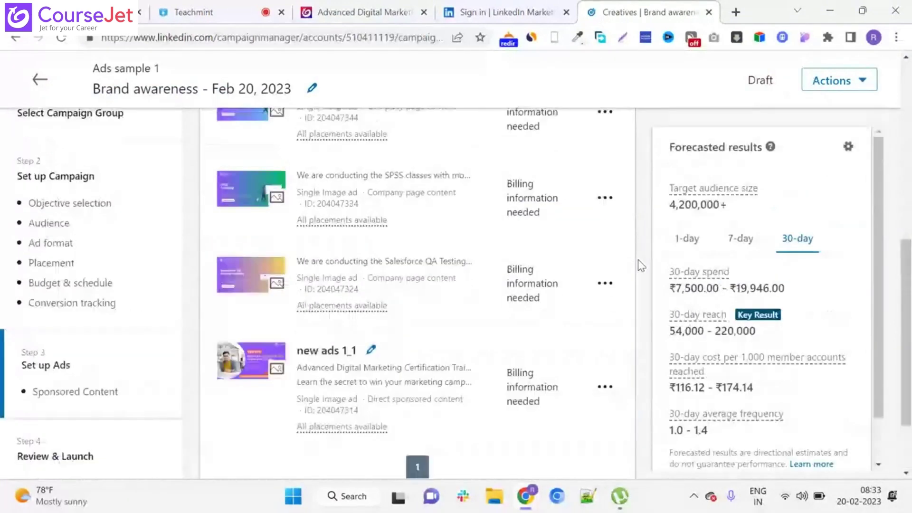
Step: Check the image ads listed in the campaign and continue to the Review & Launch stage
{"action": "scroll", "coordinate": [639, 261], "scroll_direction": "up", "scroll_amount": 3}
{"action": "scroll", "coordinate": [641, 265], "scroll_direction": "up", "scroll_amount": 2}
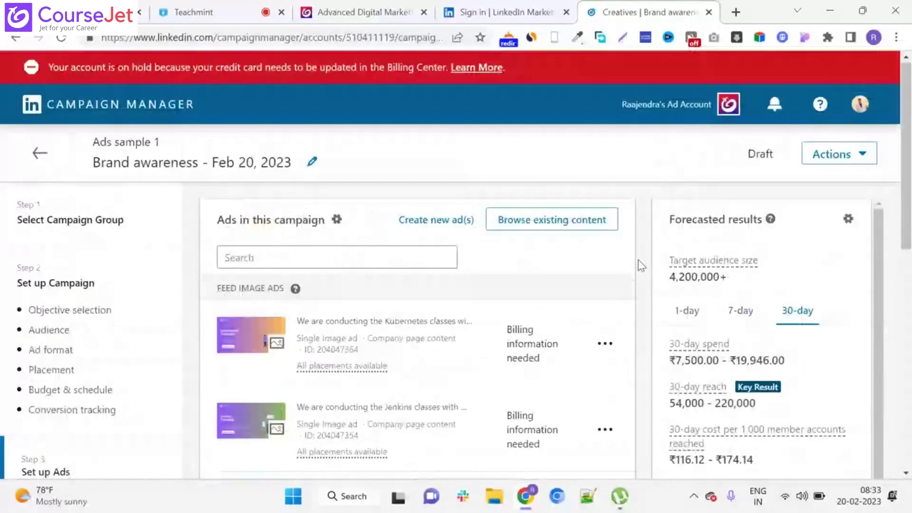
{"action": "scroll", "coordinate": [641, 265], "scroll_direction": "down", "scroll_amount": 5}
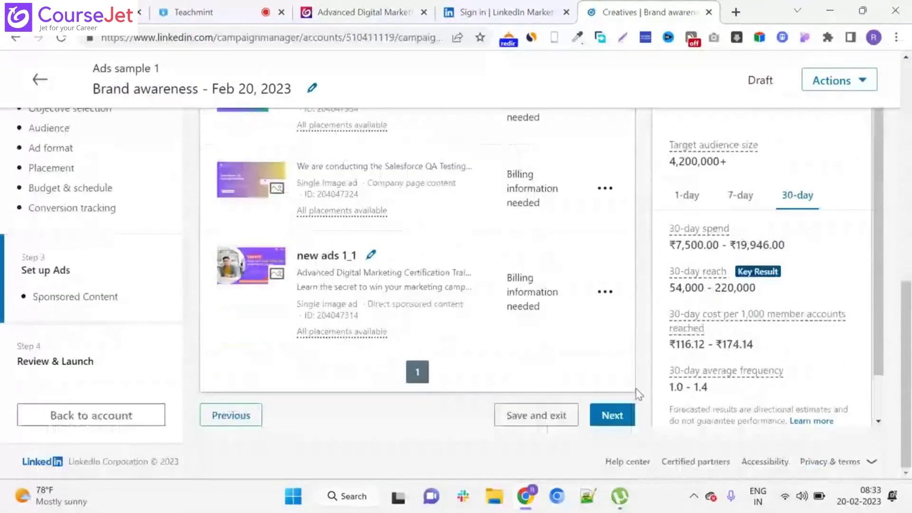
{"action": "scroll", "coordinate": [637, 391], "scroll_direction": "up", "scroll_amount": 3}
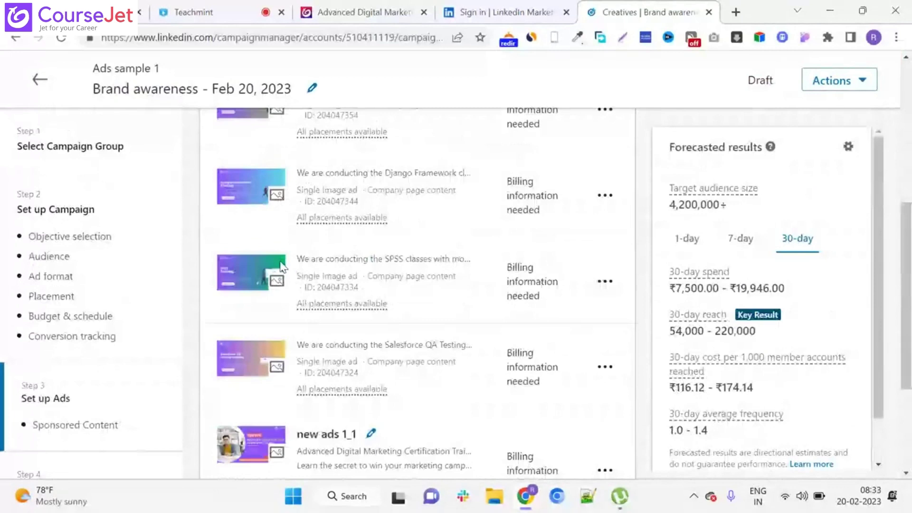
{"action": "scroll", "coordinate": [739, 306], "scroll_direction": "down", "scroll_amount": 3}
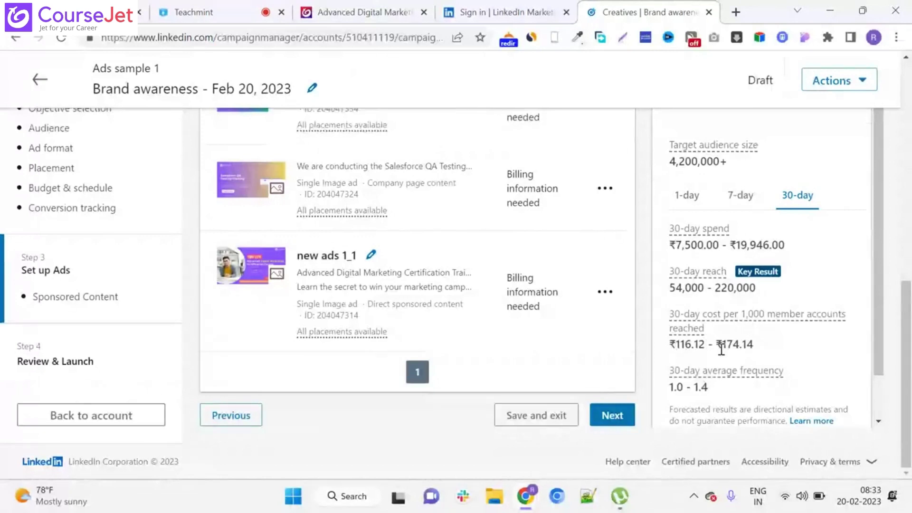
{"action": "left_click", "coordinate": [618, 415]}
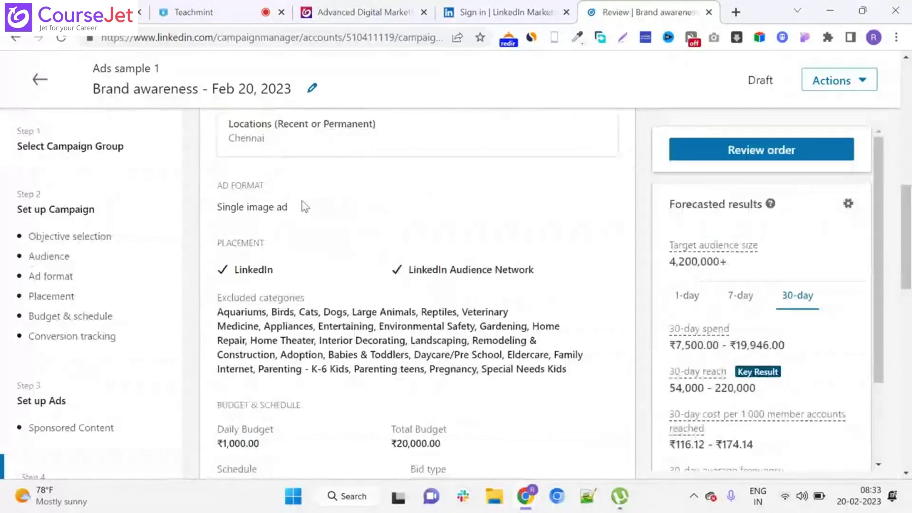
Step: Review the campaign's placement, budget, schedule, conversions and ads summary, and launch the campaign
{"action": "scroll", "coordinate": [201, 213], "scroll_direction": "down", "scroll_amount": 2}
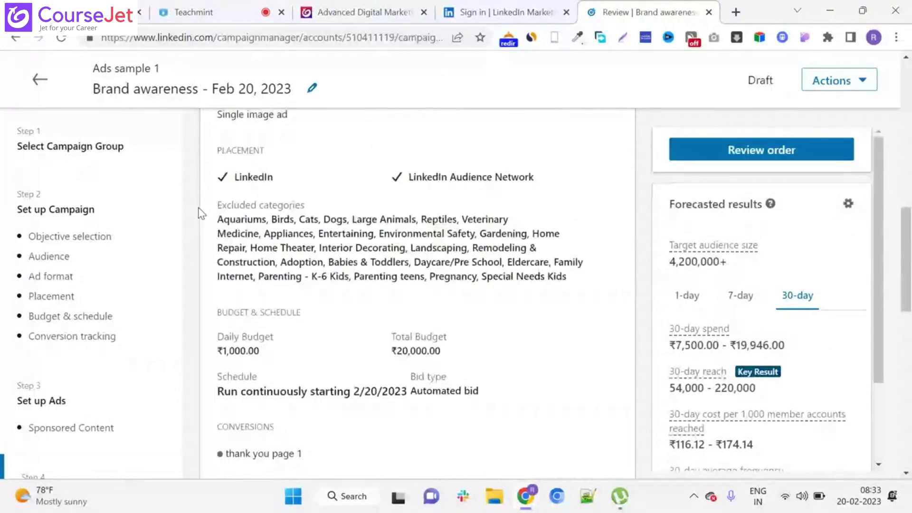
{"action": "scroll", "coordinate": [201, 213], "scroll_direction": "down", "scroll_amount": 3}
{"action": "scroll", "coordinate": [201, 214], "scroll_direction": "up", "scroll_amount": 1}
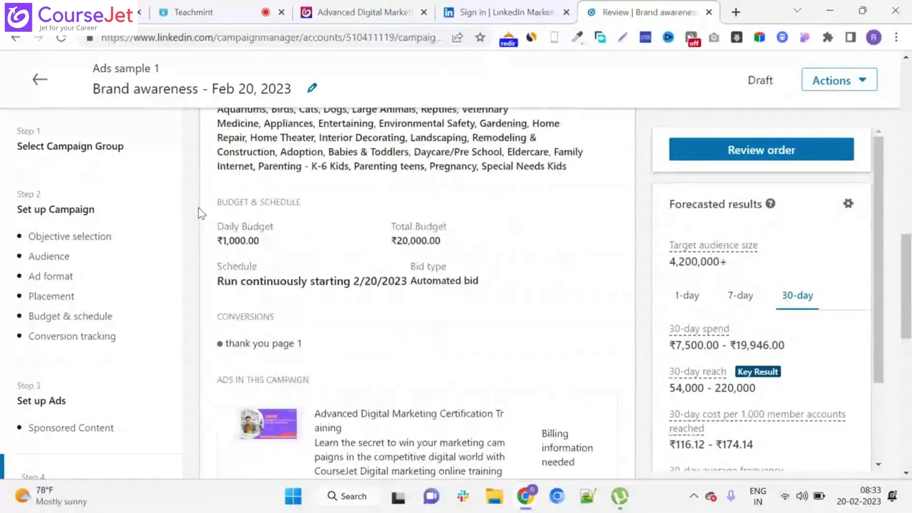
{"action": "scroll", "coordinate": [201, 214], "scroll_direction": "down", "scroll_amount": 1}
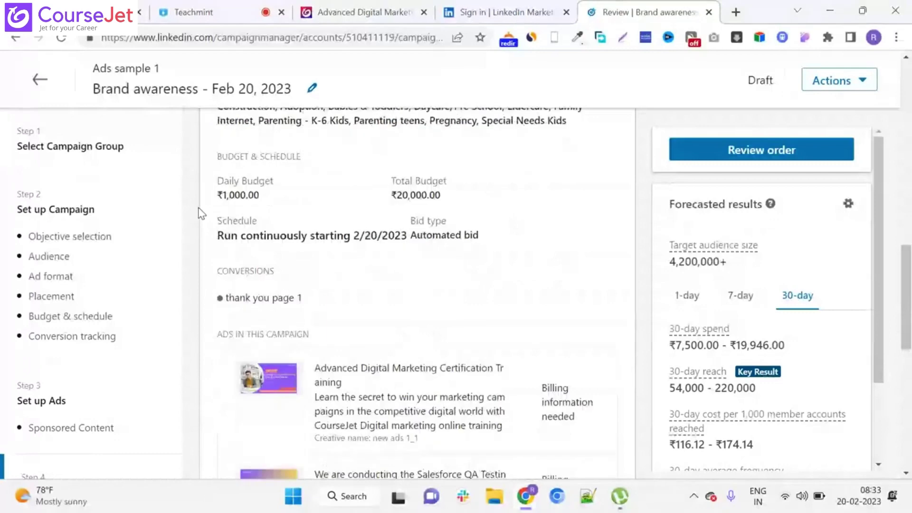
{"action": "scroll", "coordinate": [201, 213], "scroll_direction": "down", "scroll_amount": 5}
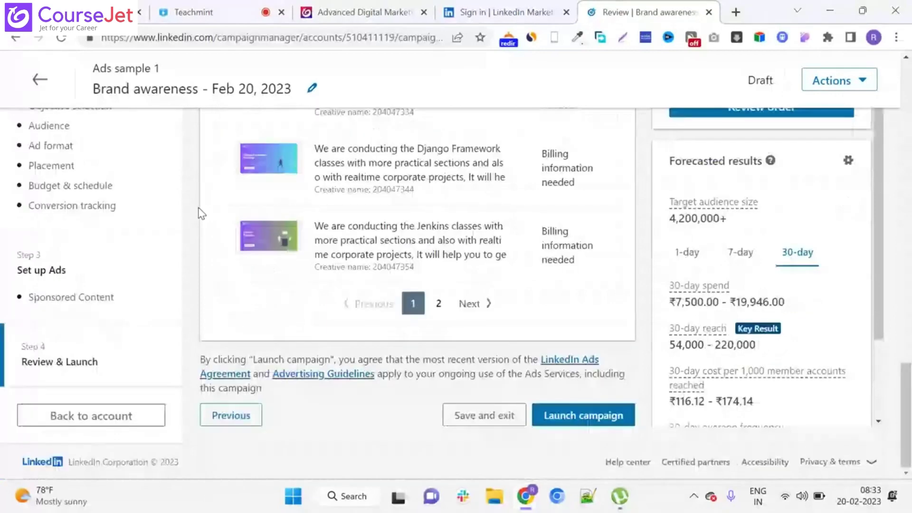
{"action": "left_click", "coordinate": [559, 424]}
Step: Read the launch confirmation and its payment method notice, and go to the account overview to check the campaign list
{"action": "scroll", "coordinate": [393, 209], "scroll_direction": "down", "scroll_amount": 2}
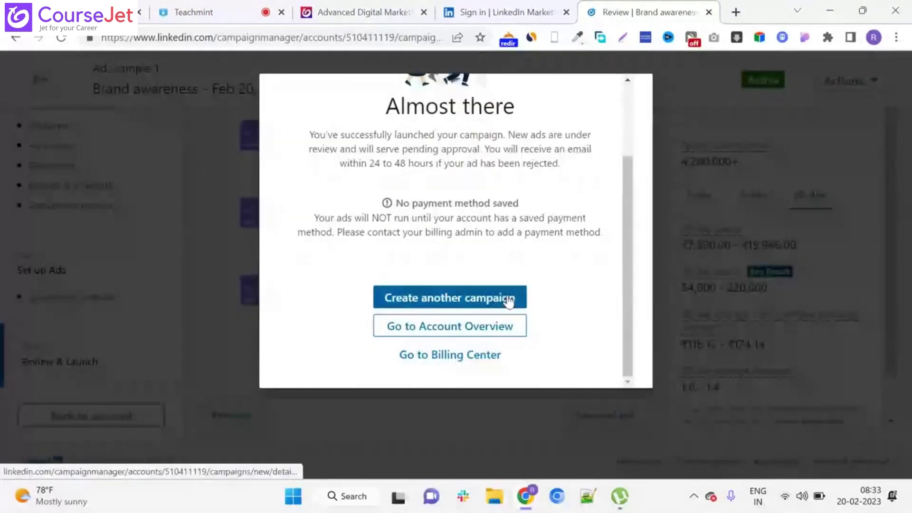
{"action": "scroll", "coordinate": [499, 244], "scroll_direction": "up", "scroll_amount": 2}
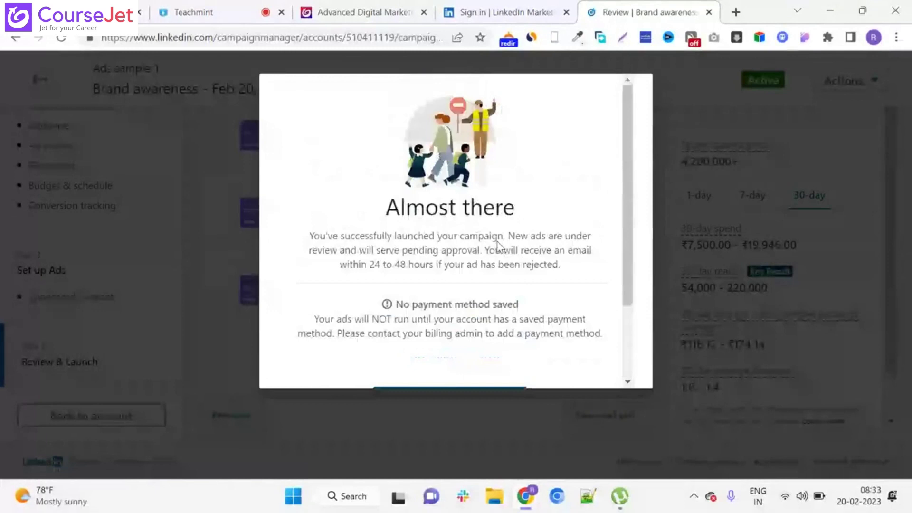
{"action": "scroll", "coordinate": [498, 245], "scroll_direction": "down", "scroll_amount": 2}
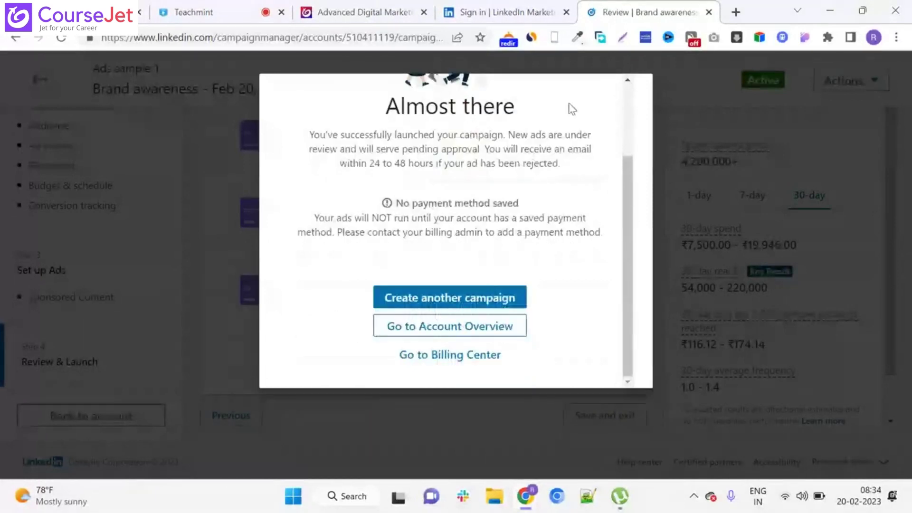
{"action": "scroll", "coordinate": [578, 101], "scroll_direction": "up", "scroll_amount": 2}
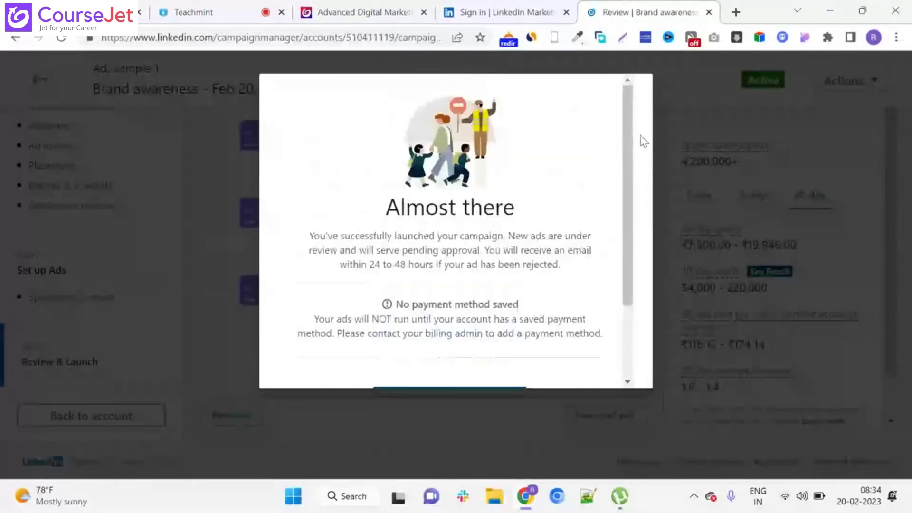
{"action": "scroll", "coordinate": [365, 287], "scroll_direction": "down", "scroll_amount": 1}
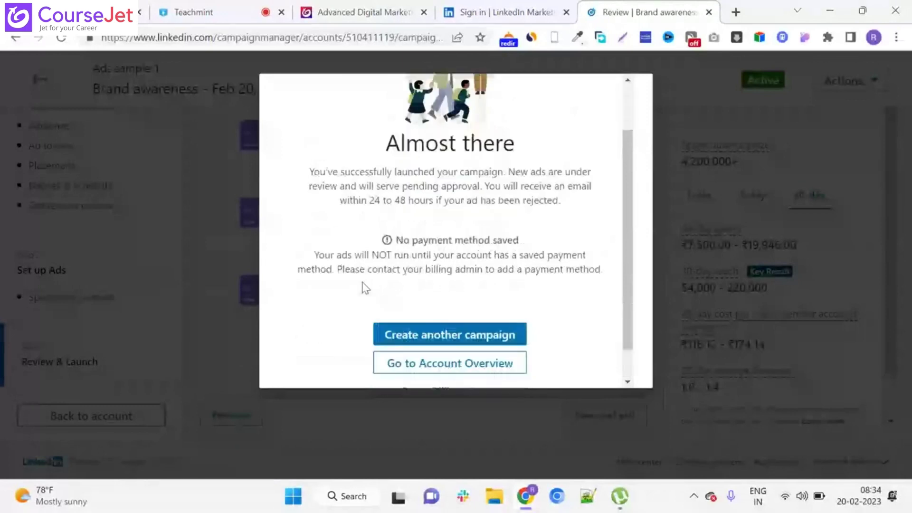
{"action": "scroll", "coordinate": [365, 288], "scroll_direction": "down", "scroll_amount": 1}
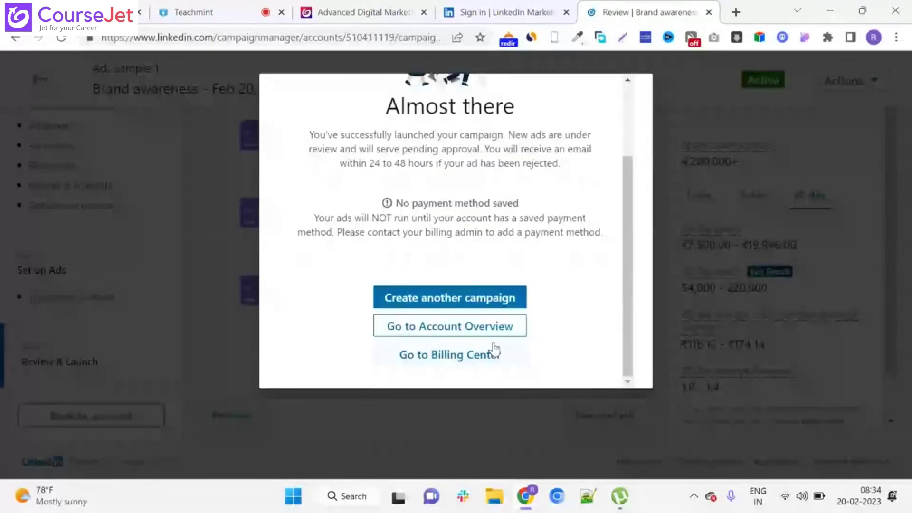
{"action": "left_click", "coordinate": [465, 328]}
{"action": "scroll", "coordinate": [266, 347], "scroll_direction": "down", "scroll_amount": 1}
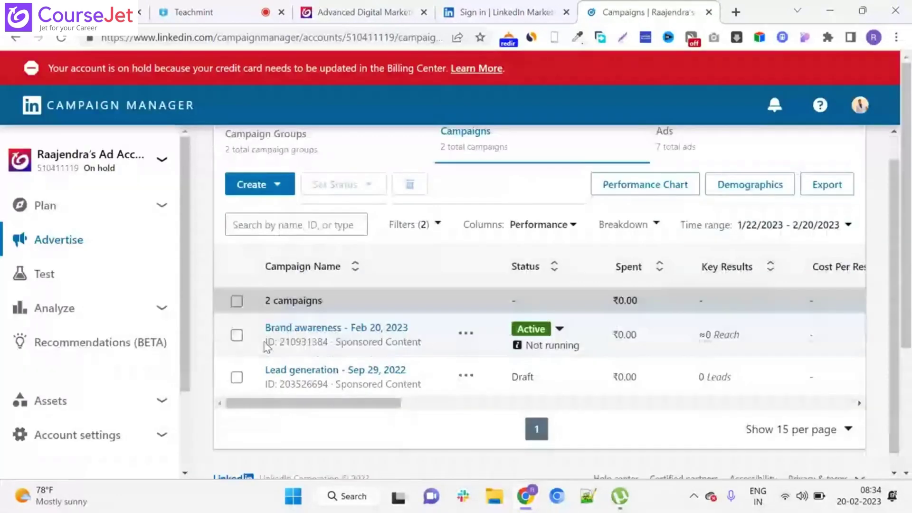
{"action": "scroll", "coordinate": [267, 348], "scroll_direction": "up", "scroll_amount": 1}
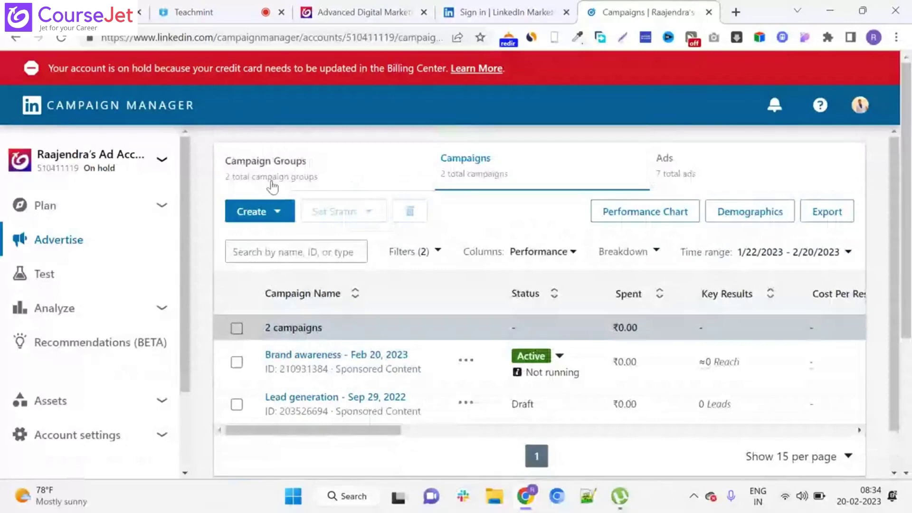
Step: Create another campaign from the campaign groups overview, keeping New Campaign Group as its group, and continue to the campaign setup
{"action": "left_click", "coordinate": [272, 183]}
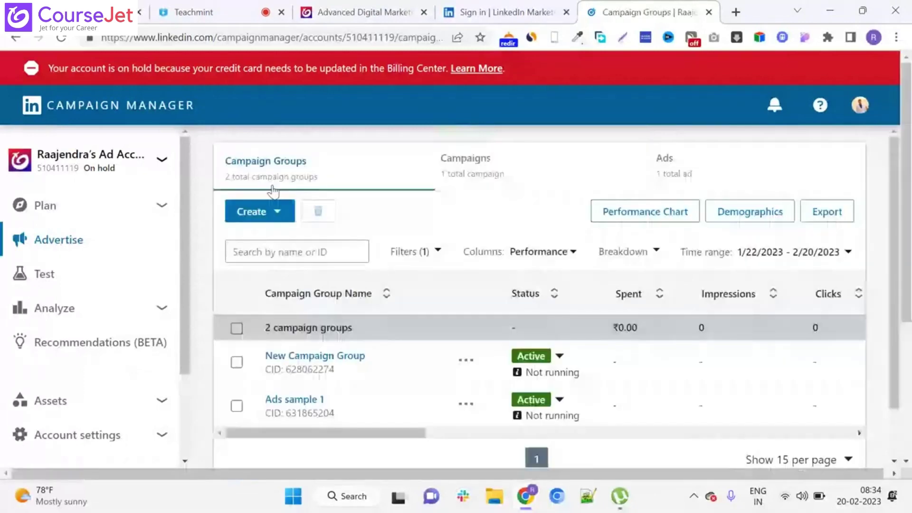
{"action": "left_click", "coordinate": [261, 209]}
{"action": "left_click", "coordinate": [263, 268]}
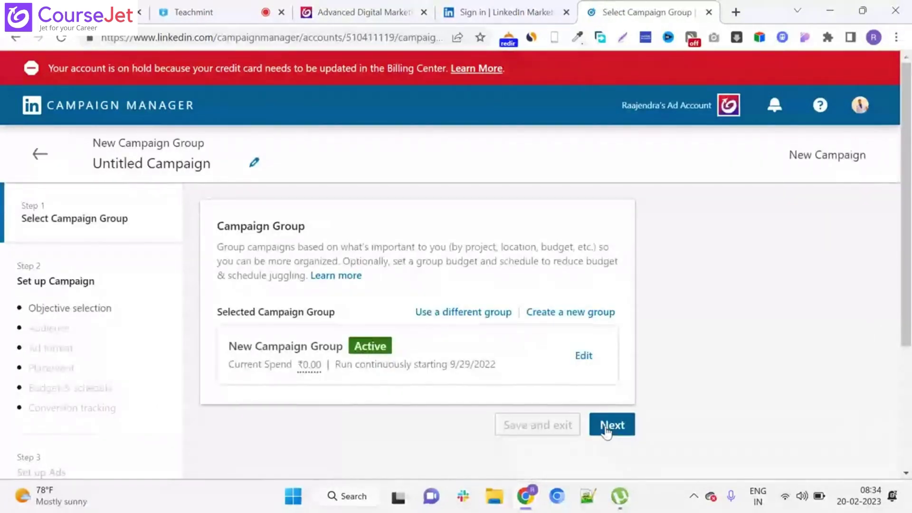
{"action": "left_click", "coordinate": [607, 428]}
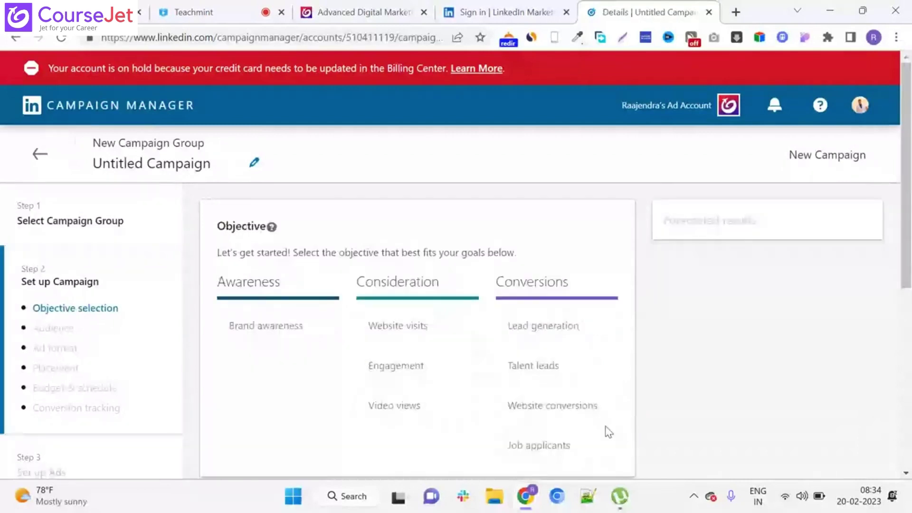
Step: Set the new campaign's objective to Talent leads under Conversions
{"action": "scroll", "coordinate": [309, 241], "scroll_direction": "down", "scroll_amount": 3}
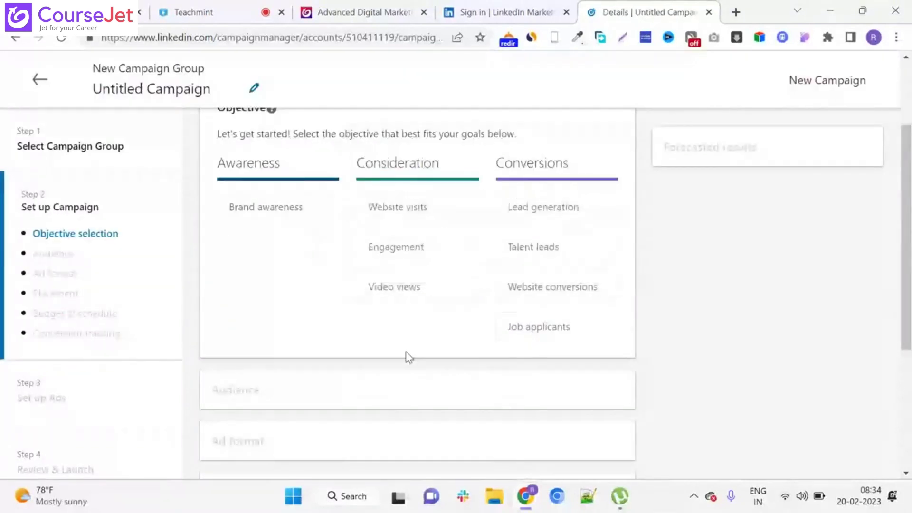
{"action": "mouse_move", "coordinate": [576, 220]}
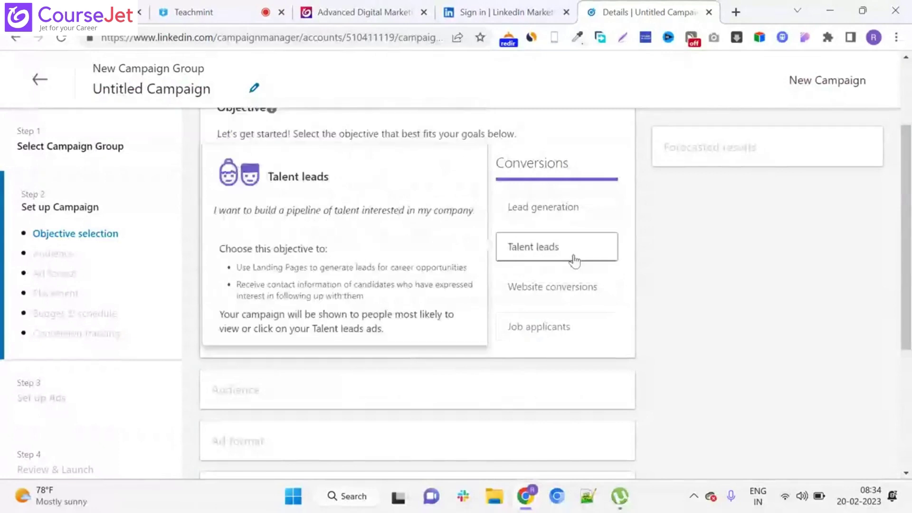
{"action": "left_click", "coordinate": [575, 260]}
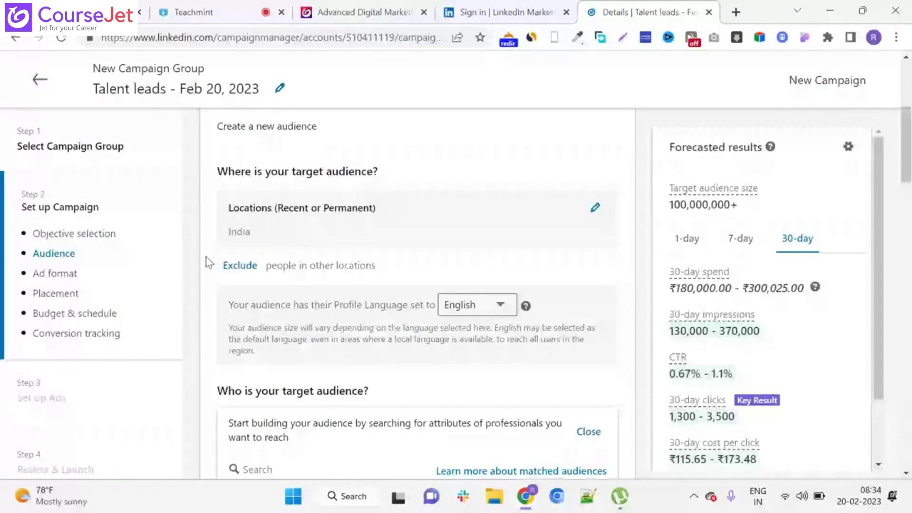
Step: Examine the audience section's location, profile language and target audience options
{"action": "scroll", "coordinate": [190, 259], "scroll_direction": "down", "scroll_amount": 2}
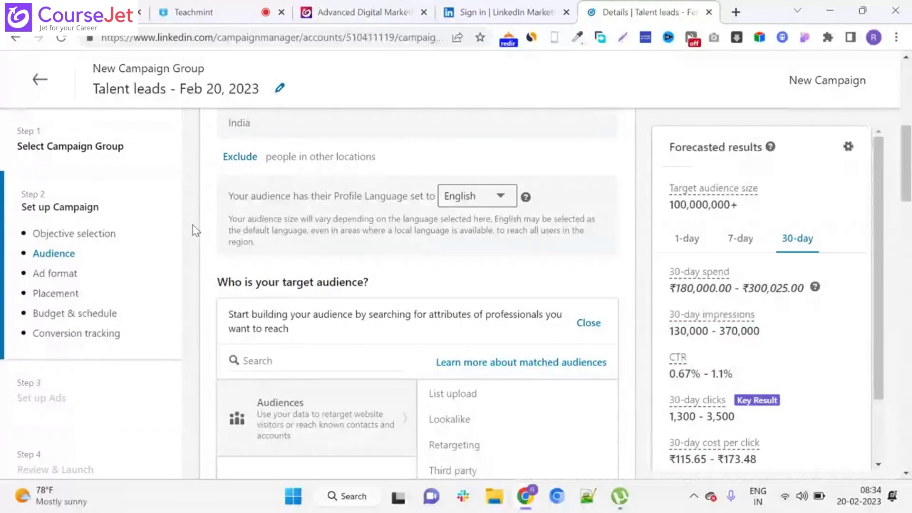
{"action": "scroll", "coordinate": [195, 231], "scroll_direction": "up", "scroll_amount": 2}
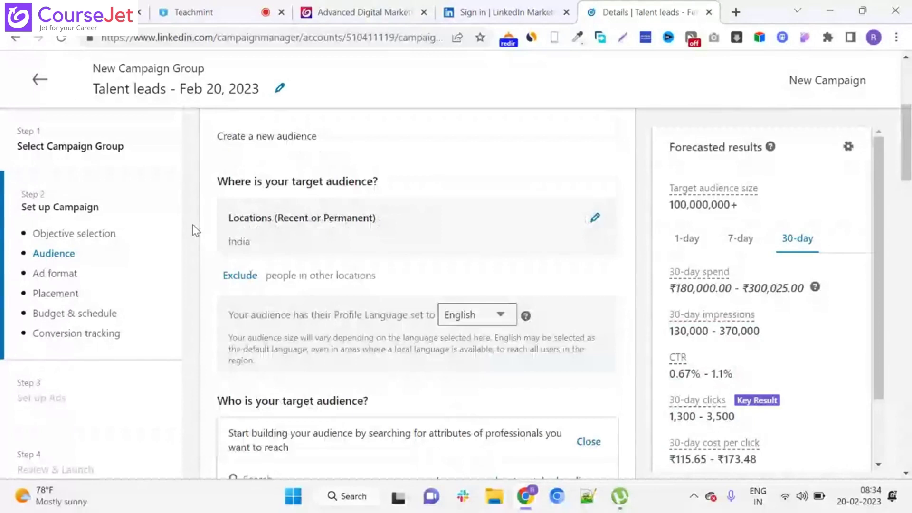
{"action": "scroll", "coordinate": [238, 228], "scroll_direction": "down", "scroll_amount": 4}
{"action": "left_click", "coordinate": [282, 222]}
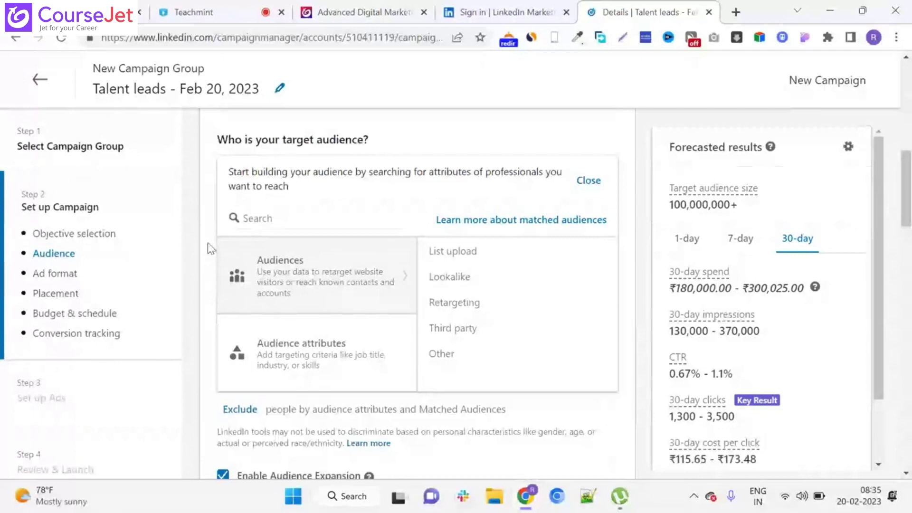
{"action": "scroll", "coordinate": [211, 248], "scroll_direction": "up", "scroll_amount": 2}
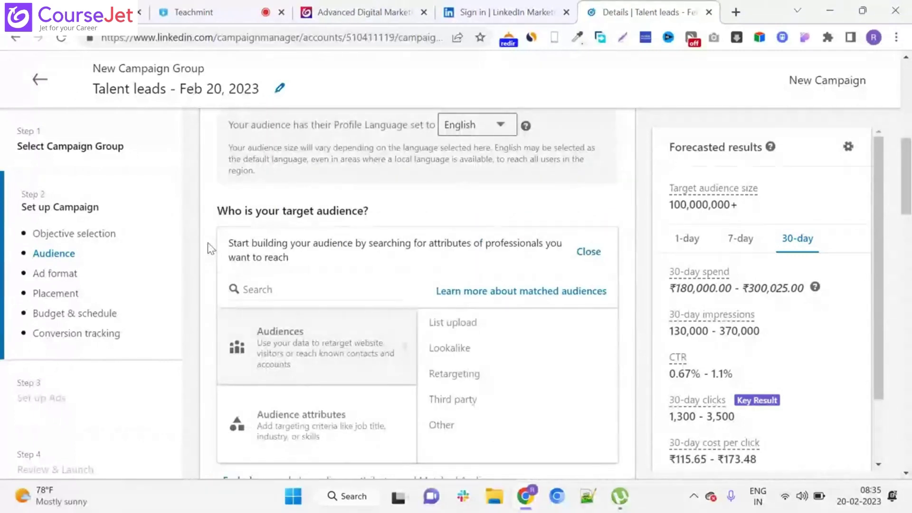
{"action": "scroll", "coordinate": [210, 247], "scroll_direction": "down", "scroll_amount": 1}
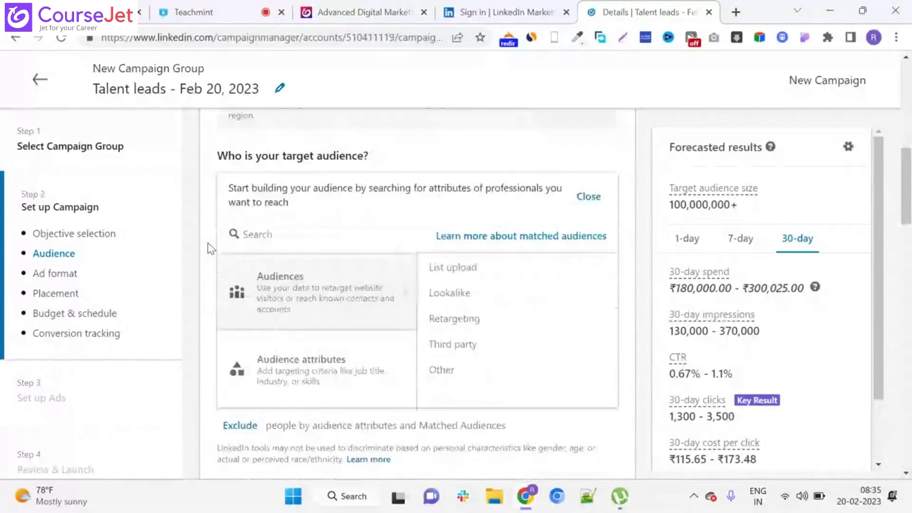
{"action": "scroll", "coordinate": [211, 247], "scroll_direction": "down", "scroll_amount": 1}
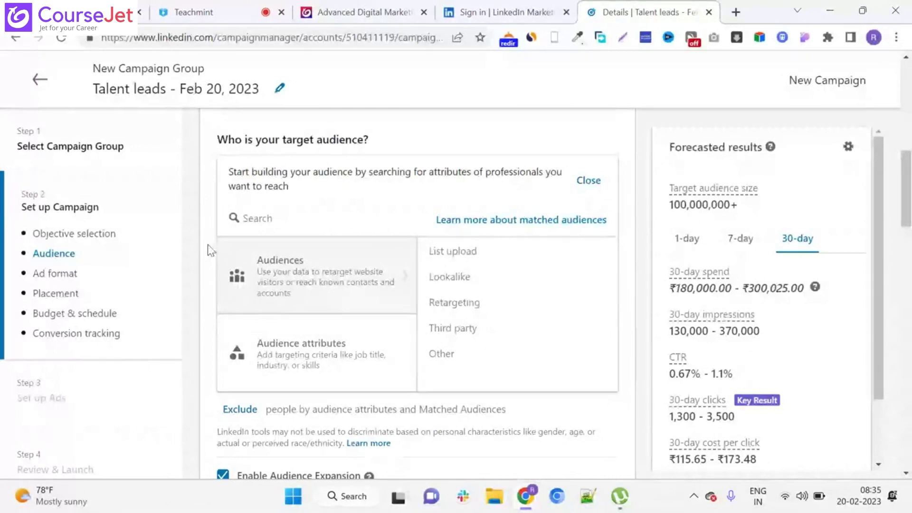
Step: Browse the Company targeting criteria among the audience attributes and open the Company Names search
{"action": "mouse_move", "coordinate": [335, 342]}
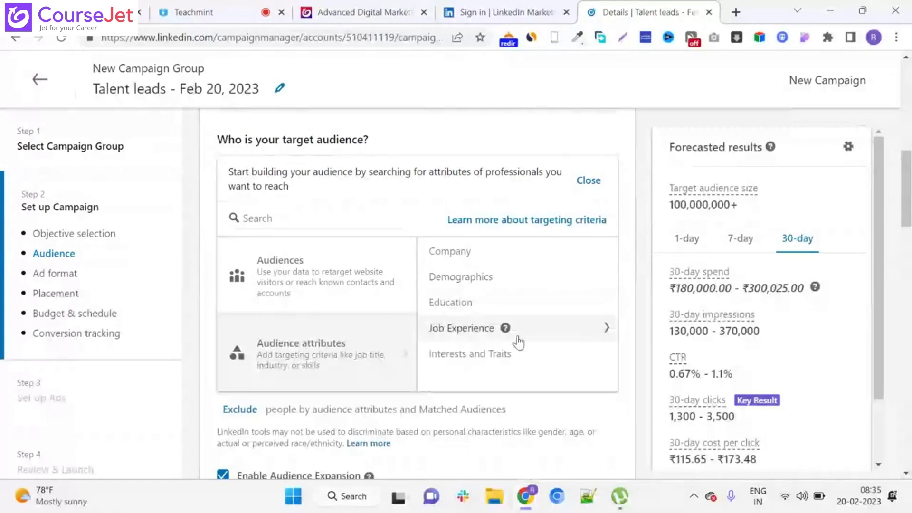
{"action": "left_click", "coordinate": [522, 253]}
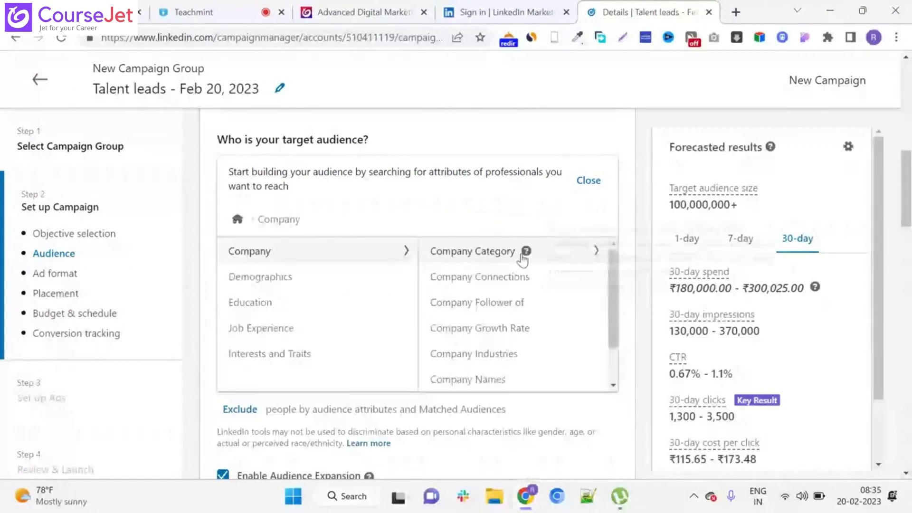
{"action": "scroll", "coordinate": [522, 321], "scroll_direction": "down", "scroll_amount": 1}
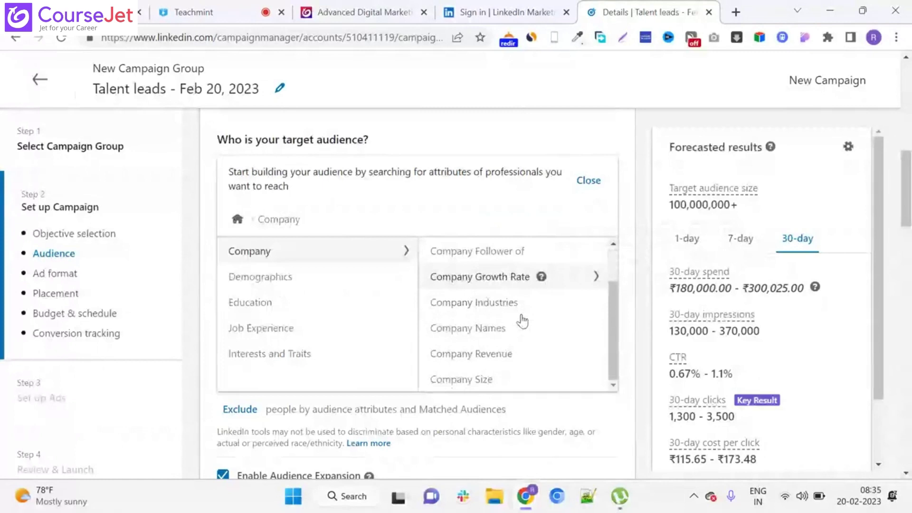
{"action": "left_click", "coordinate": [515, 330]}
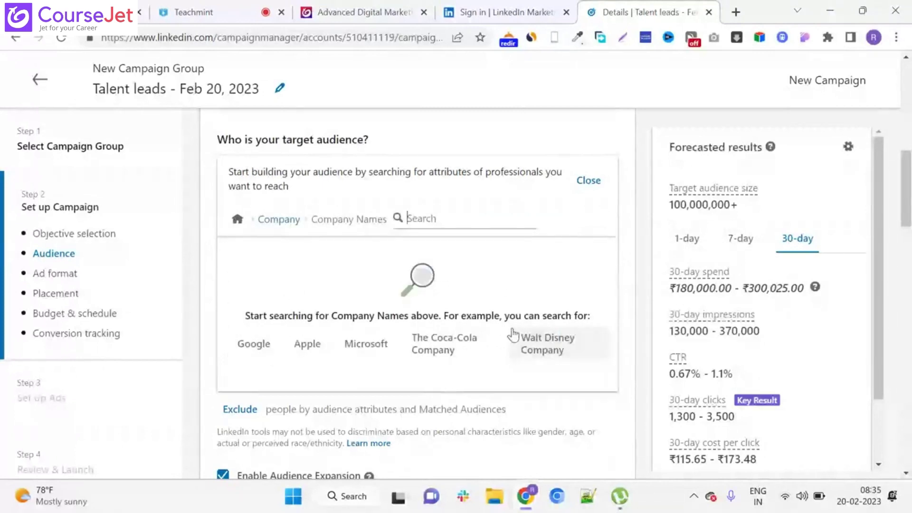
{"action": "scroll", "coordinate": [250, 260], "scroll_direction": "down", "scroll_amount": 2}
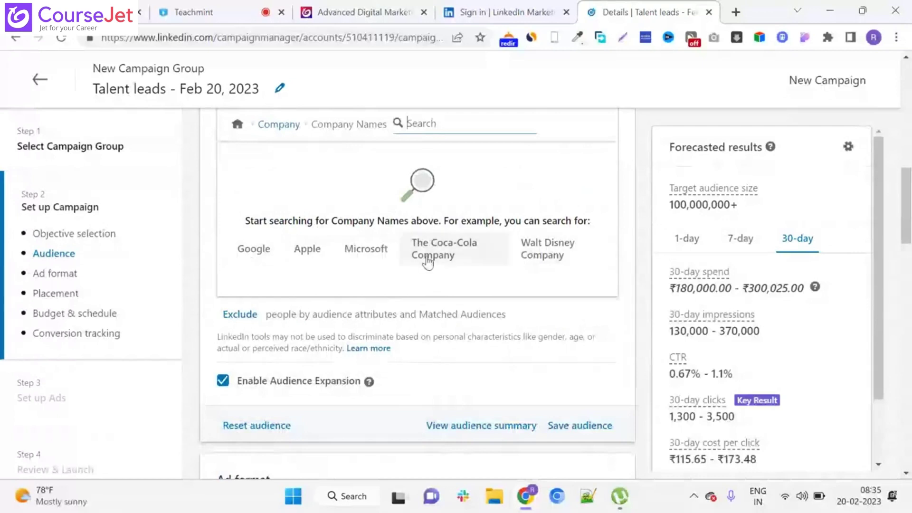
{"action": "left_click", "coordinate": [433, 192]}
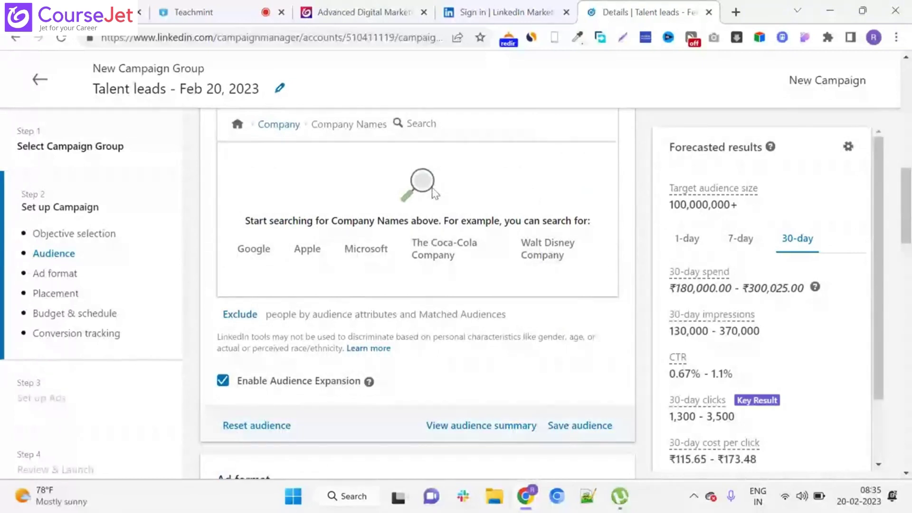
Step: Search the company names for cognizant and add Cognizant, Cognizant Softvision and Cognizant Netcentric to the target audience
{"action": "scroll", "coordinate": [437, 187], "scroll_direction": "up", "scroll_amount": 1}
{"action": "left_click", "coordinate": [449, 174]}
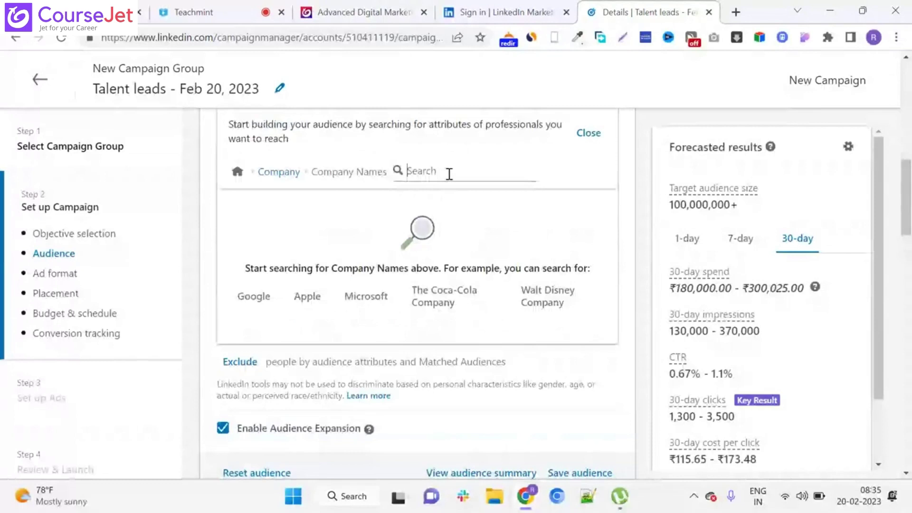
{"action": "type", "text": "cognizant"}
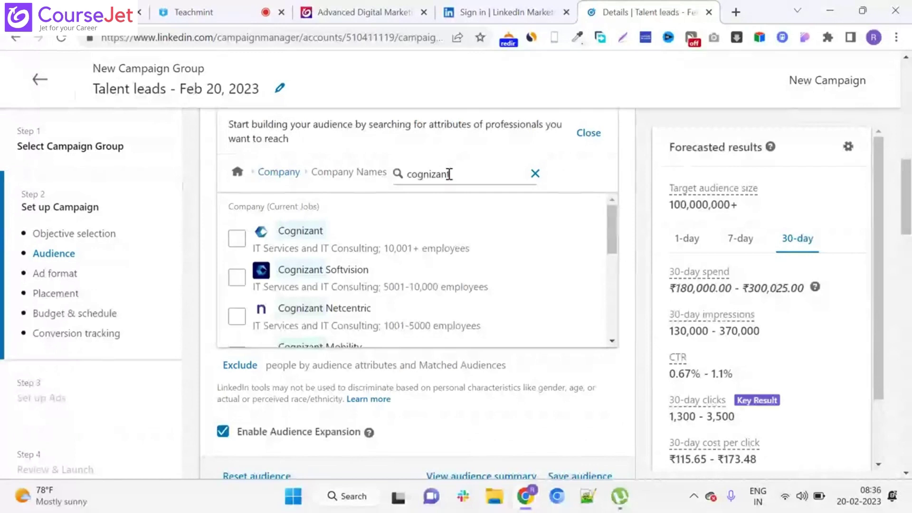
{"action": "left_click", "coordinate": [236, 239]}
{"action": "scroll", "coordinate": [241, 288], "scroll_direction": "down", "scroll_amount": 1}
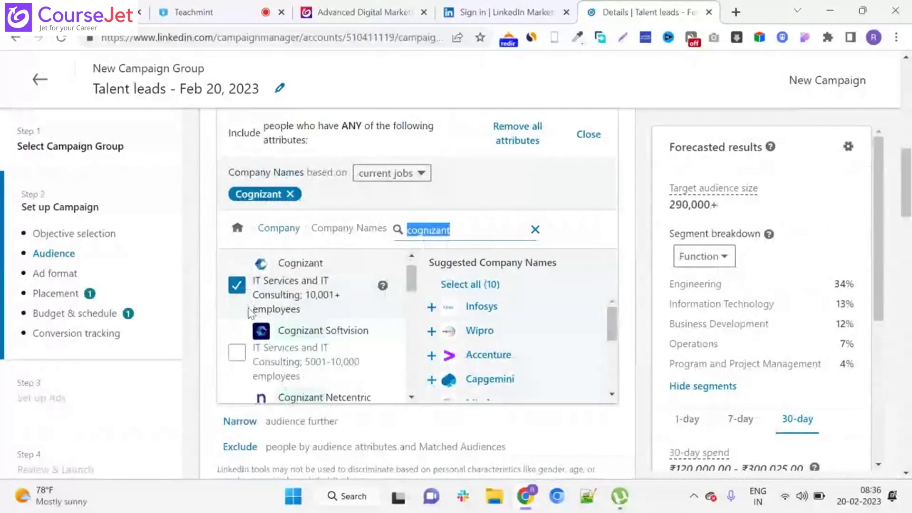
{"action": "left_click", "coordinate": [236, 352]}
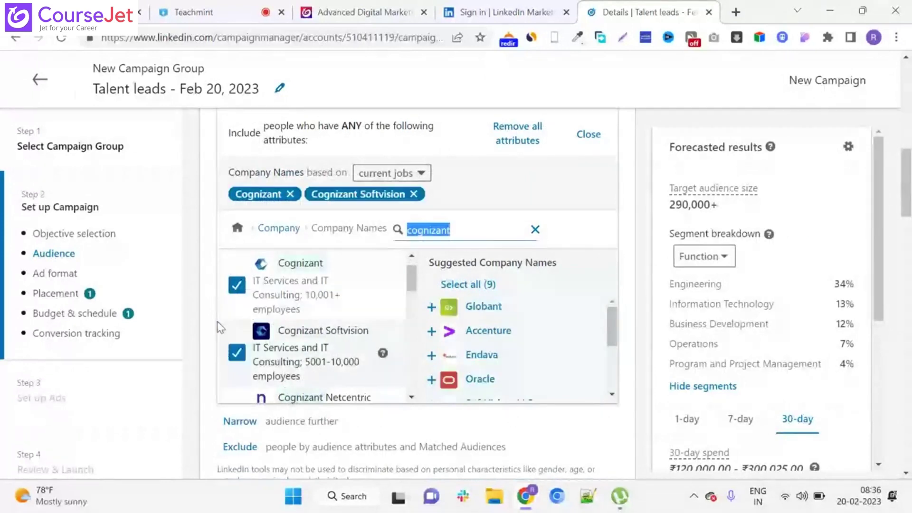
{"action": "scroll", "coordinate": [232, 338], "scroll_direction": "down", "scroll_amount": 5}
{"action": "left_click", "coordinate": [236, 300]}
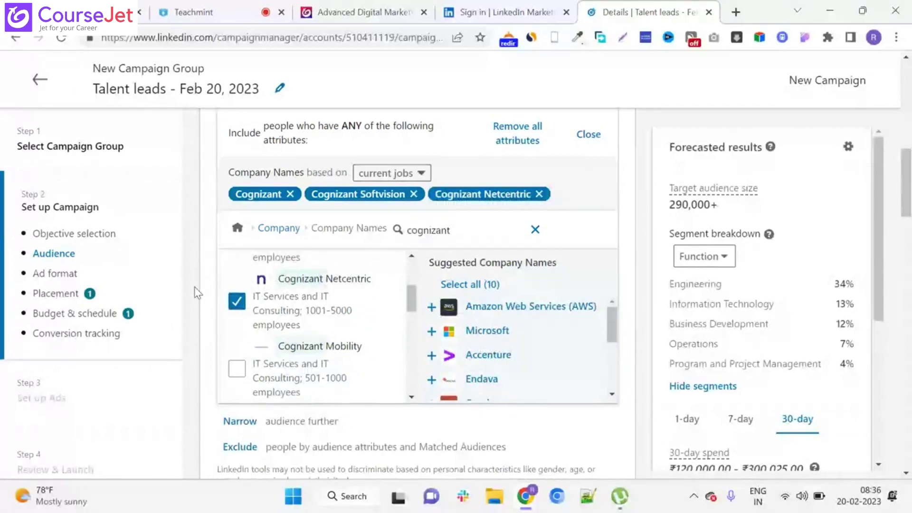
Step: Review the campaign setup from the company audience through ad format and placements to conversion tracking
{"action": "scroll", "coordinate": [198, 292], "scroll_direction": "down", "scroll_amount": 6}
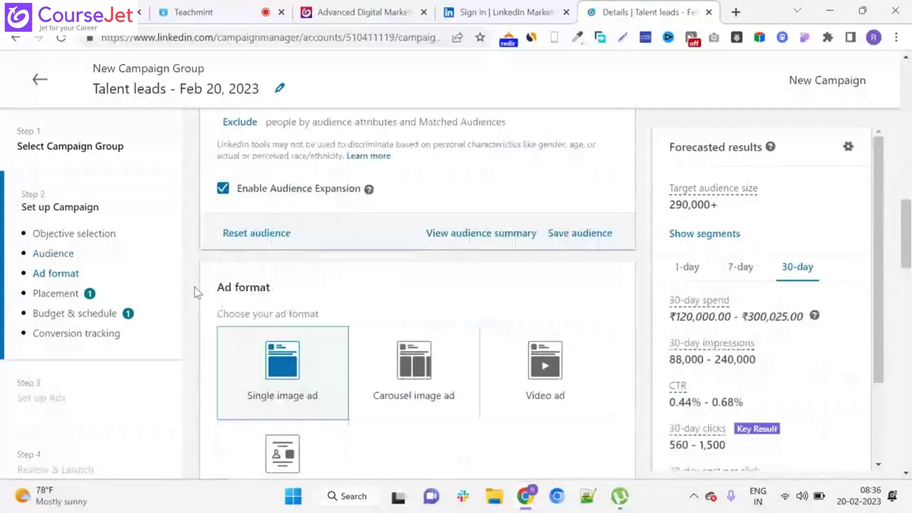
{"action": "scroll", "coordinate": [199, 281], "scroll_direction": "down", "scroll_amount": 1}
{"action": "scroll", "coordinate": [204, 269], "scroll_direction": "up", "scroll_amount": 4}
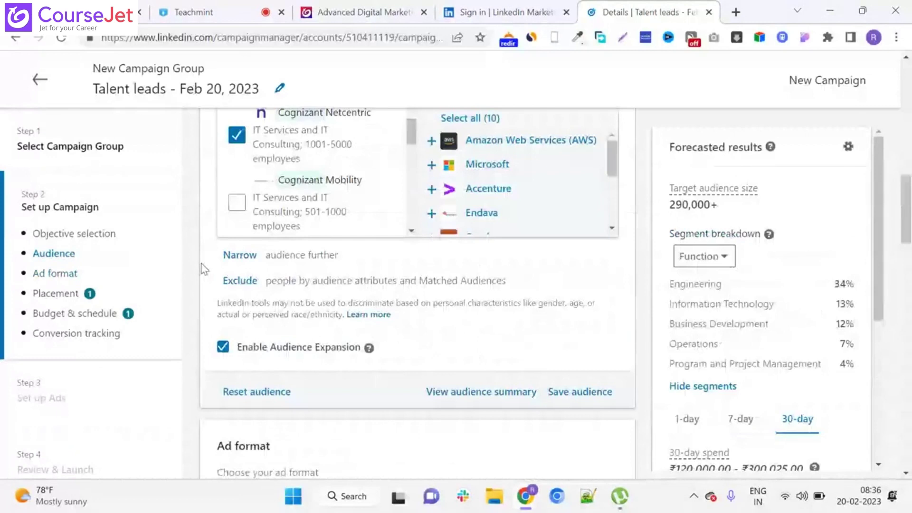
{"action": "scroll", "coordinate": [204, 269], "scroll_direction": "up", "scroll_amount": 2}
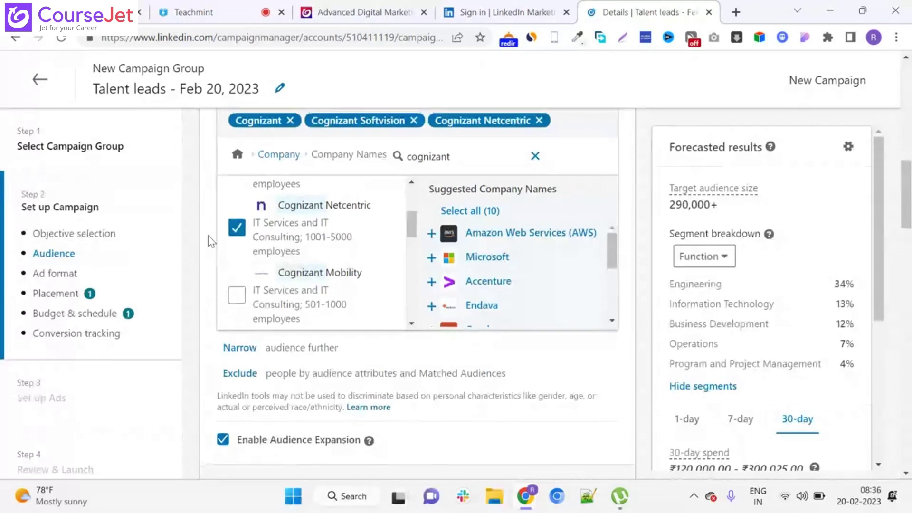
{"action": "scroll", "coordinate": [209, 245], "scroll_direction": "down", "scroll_amount": 5}
{"action": "scroll", "coordinate": [209, 261], "scroll_direction": "down", "scroll_amount": 2}
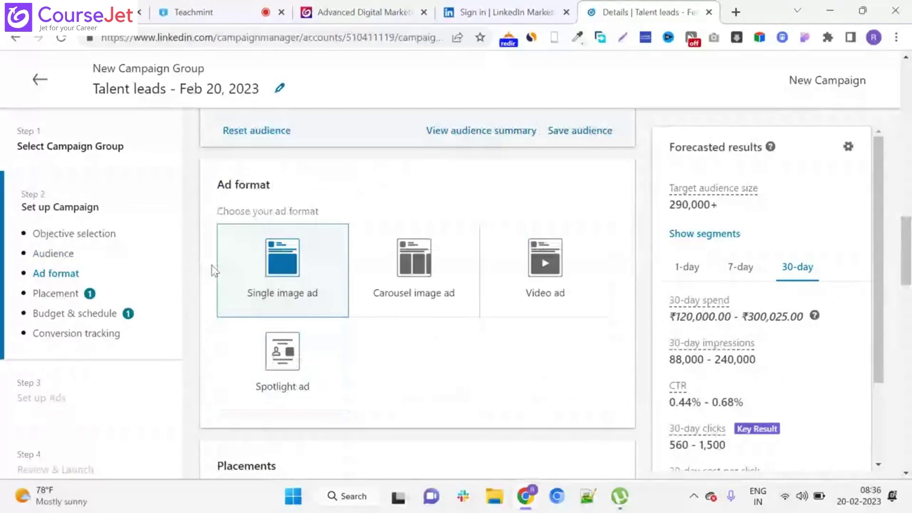
{"action": "scroll", "coordinate": [417, 375], "scroll_direction": "down", "scroll_amount": 15}
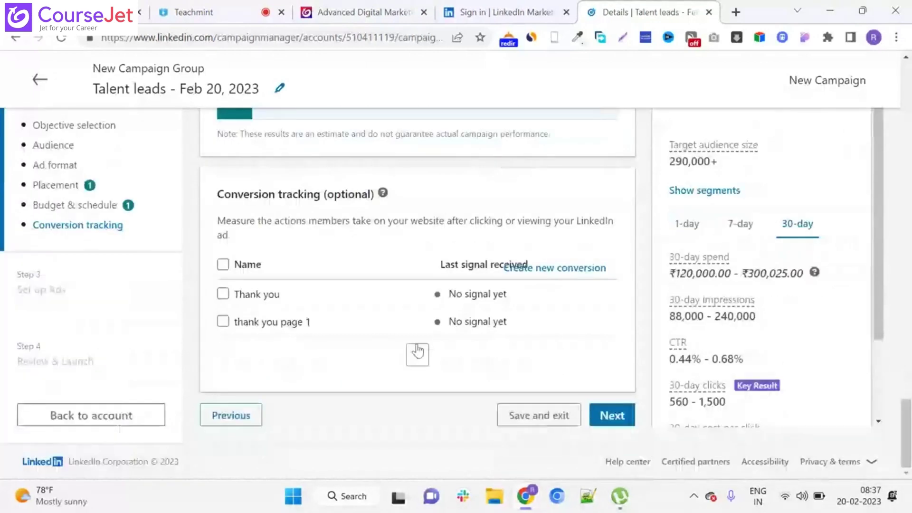
{"action": "scroll", "coordinate": [417, 352], "scroll_direction": "up", "scroll_amount": 8}
{"action": "scroll", "coordinate": [625, 334], "scroll_direction": "up", "scroll_amount": 5}
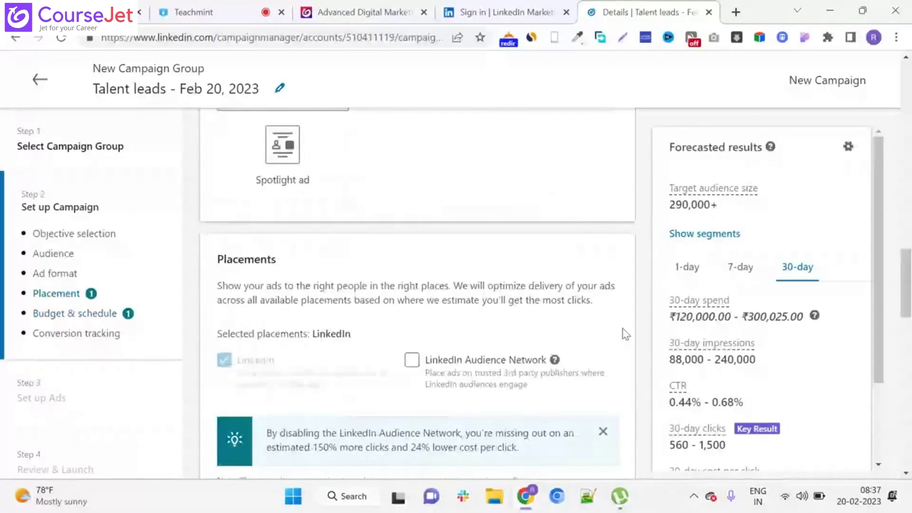
{"action": "scroll", "coordinate": [625, 335], "scroll_direction": "up", "scroll_amount": 5}
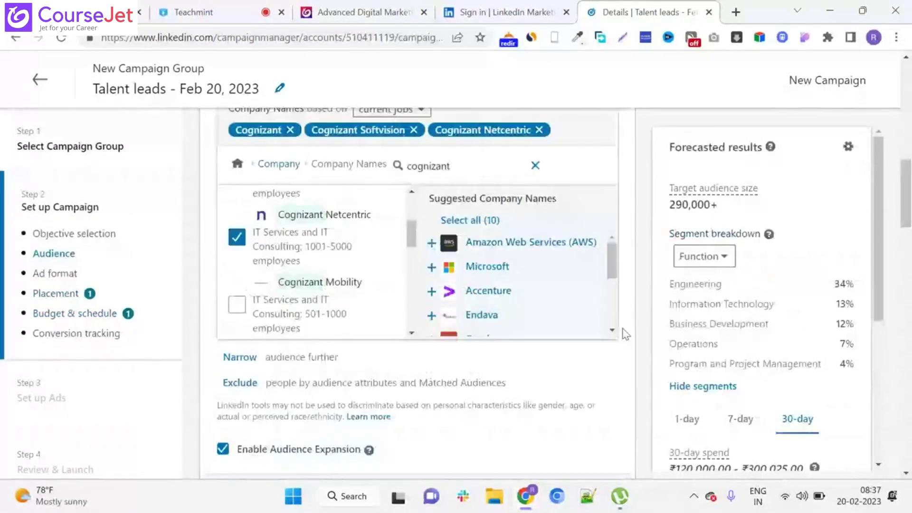
{"action": "scroll", "coordinate": [625, 334], "scroll_direction": "up", "scroll_amount": 3}
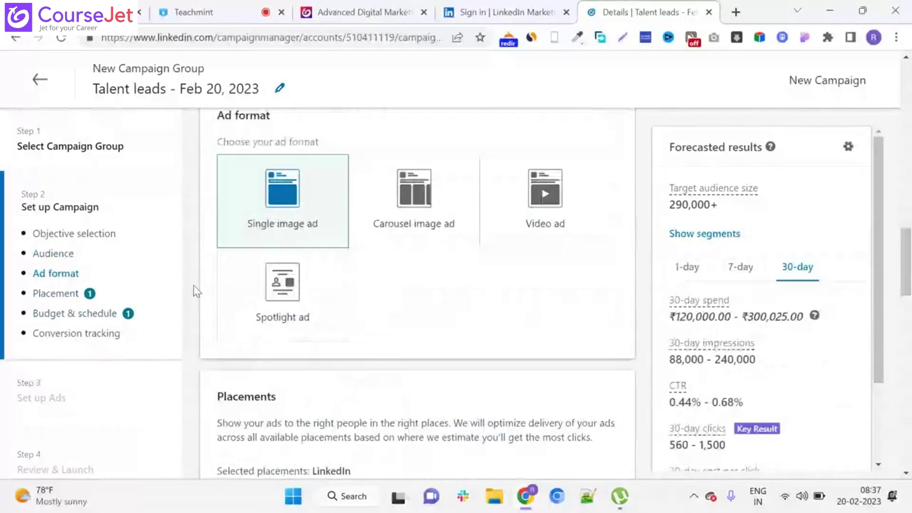
{"action": "scroll", "coordinate": [196, 292], "scroll_direction": "down", "scroll_amount": 10}
{"action": "scroll", "coordinate": [193, 294], "scroll_direction": "down", "scroll_amount": 4}
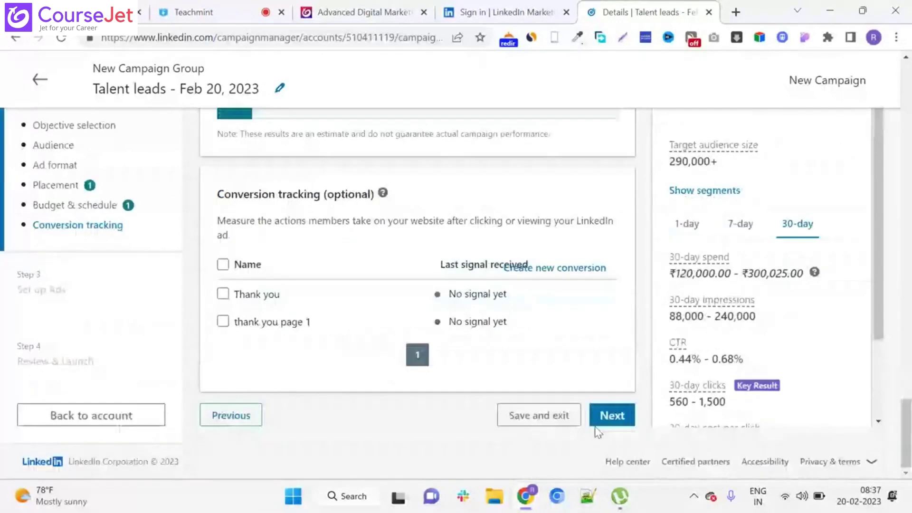
Step: Continue to the ad setup, confirming the save of the campaign's objective and ad format
{"action": "left_click", "coordinate": [598, 427]}
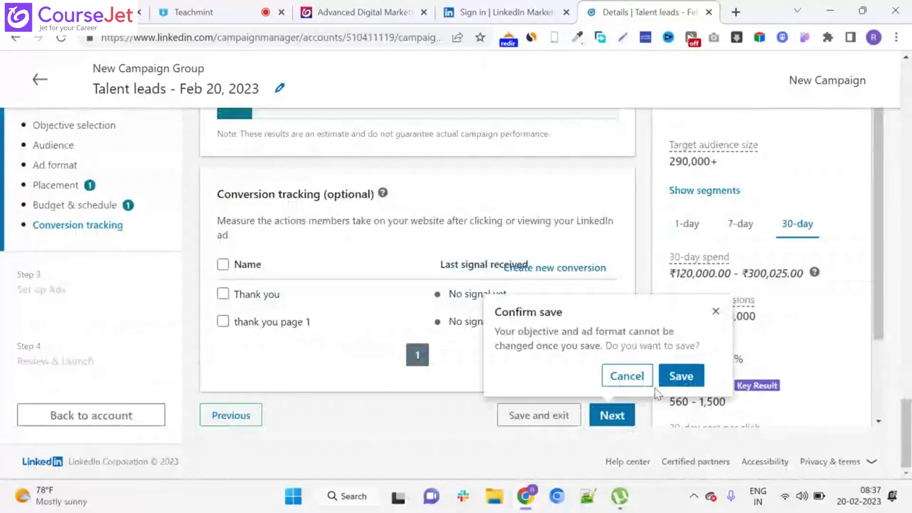
{"action": "left_click", "coordinate": [667, 378]}
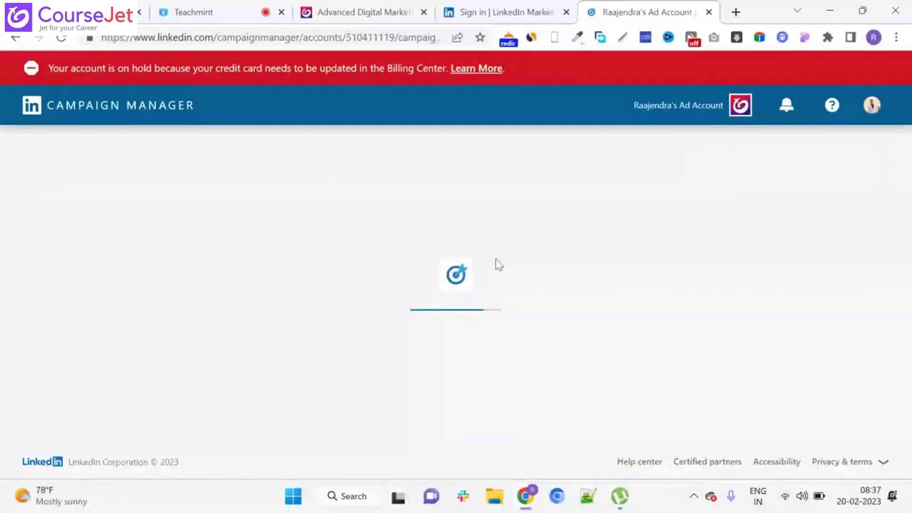
{"action": "scroll", "coordinate": [496, 266], "scroll_direction": "down", "scroll_amount": 4}
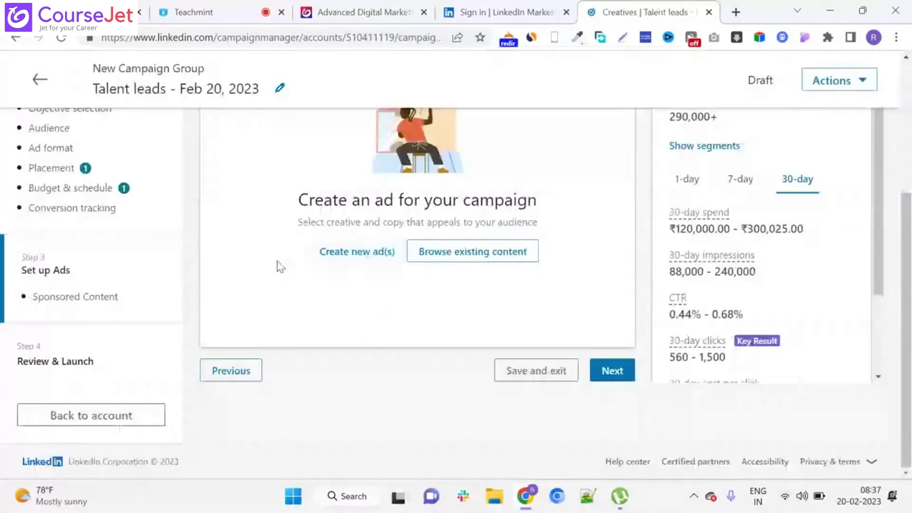
Step: Open a new image ad, examine its fields from introductory text to call-to-action, and cancel it
{"action": "left_click", "coordinate": [361, 256]}
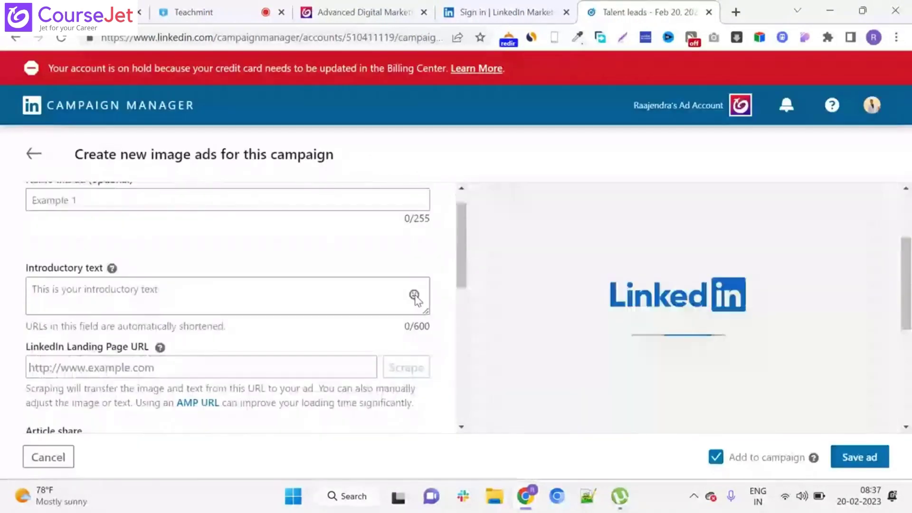
{"action": "scroll", "coordinate": [339, 313], "scroll_direction": "down", "scroll_amount": 4}
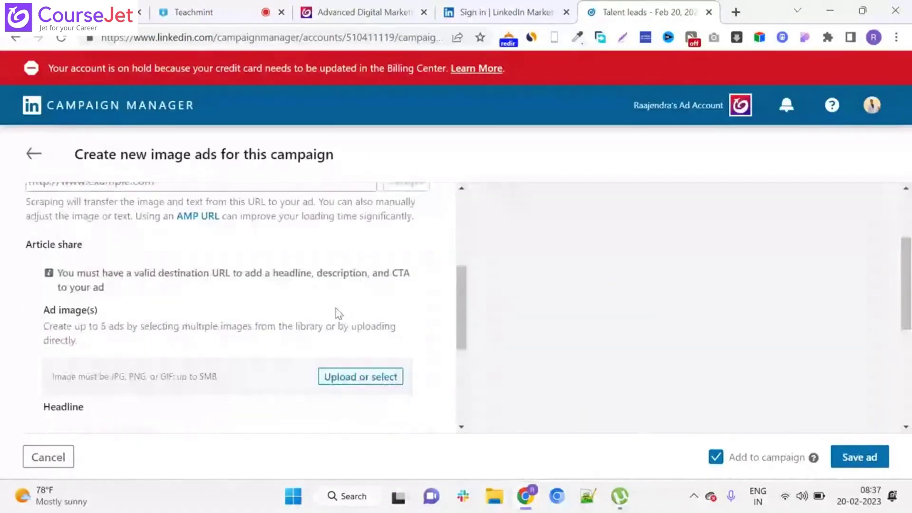
{"action": "scroll", "coordinate": [338, 313], "scroll_direction": "down", "scroll_amount": 2}
{"action": "scroll", "coordinate": [340, 311], "scroll_direction": "down", "scroll_amount": 3}
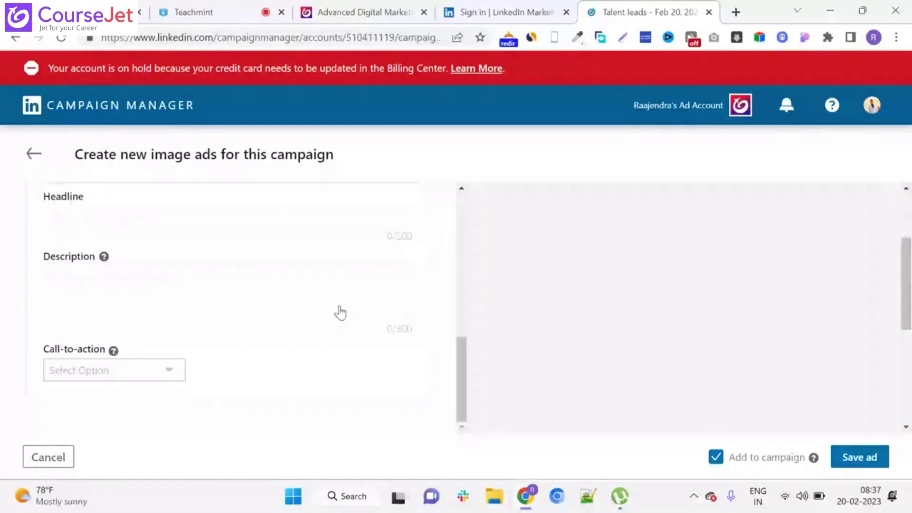
{"action": "scroll", "coordinate": [340, 312], "scroll_direction": "up", "scroll_amount": 3}
{"action": "scroll", "coordinate": [340, 313], "scroll_direction": "down", "scroll_amount": 3}
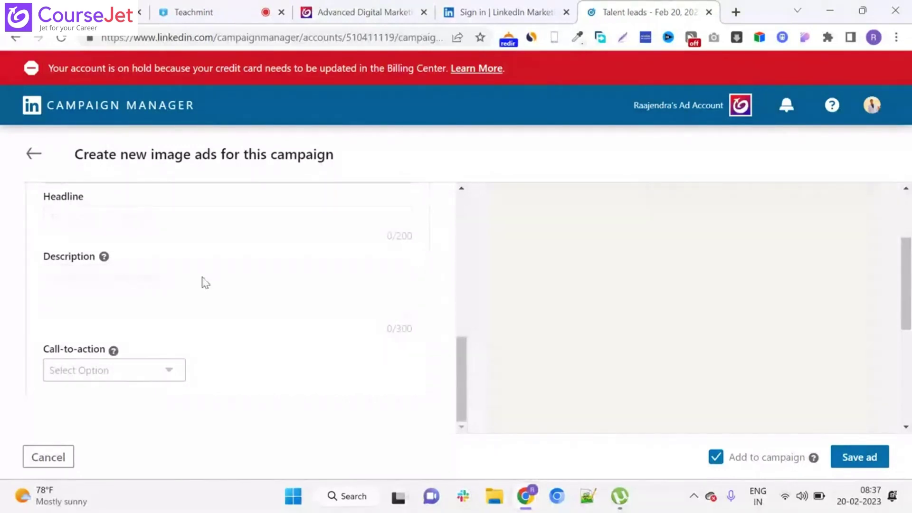
{"action": "left_click", "coordinate": [56, 461]}
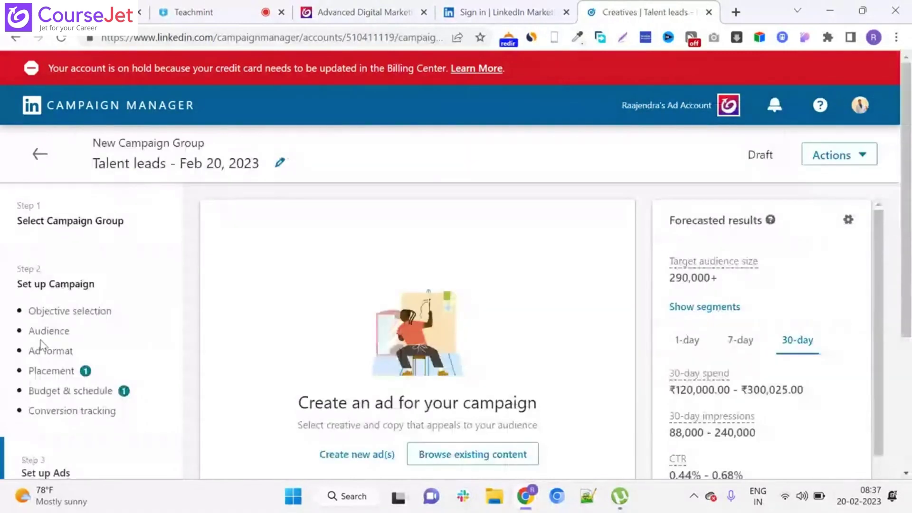
Step: Return to the campaign's objective selection and review the saved location, language and company targeting
{"action": "left_click", "coordinate": [69, 315]}
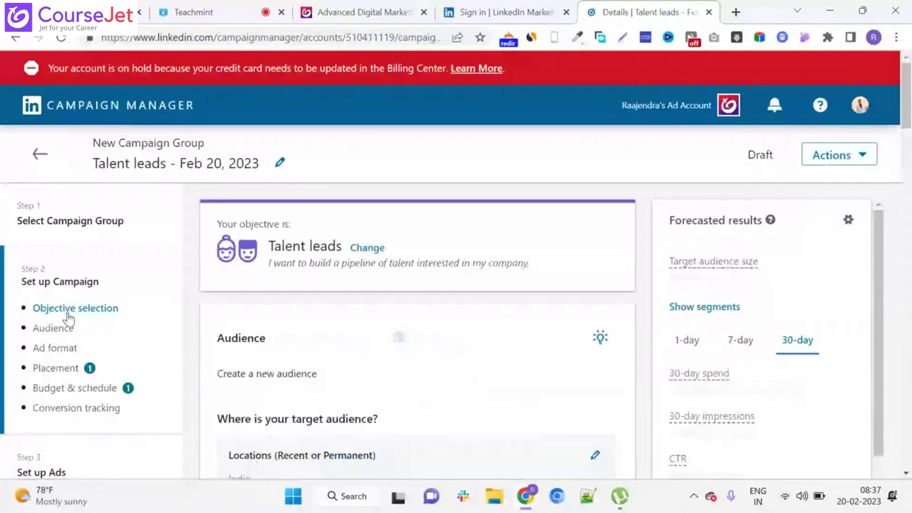
{"action": "scroll", "coordinate": [209, 332], "scroll_direction": "down", "scroll_amount": 2}
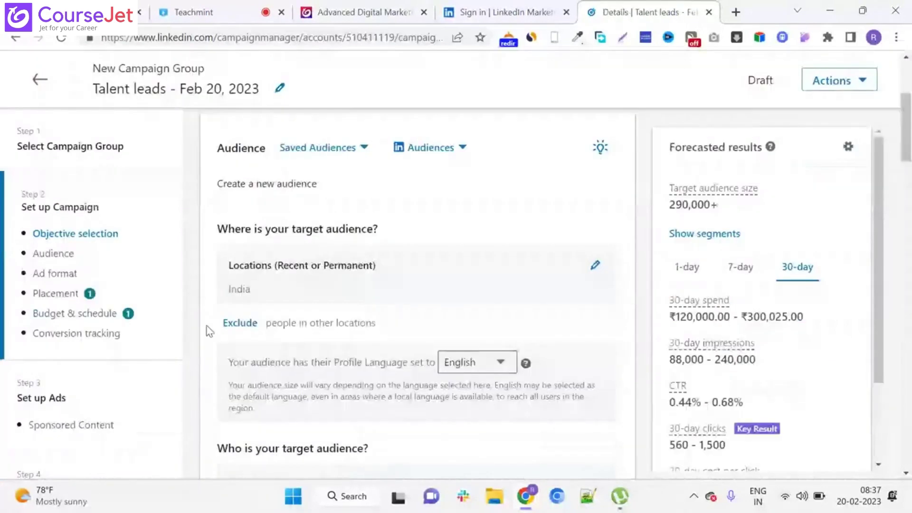
{"action": "scroll", "coordinate": [209, 331], "scroll_direction": "down", "scroll_amount": 4}
{"action": "scroll", "coordinate": [209, 331], "scroll_direction": "down", "scroll_amount": 4}
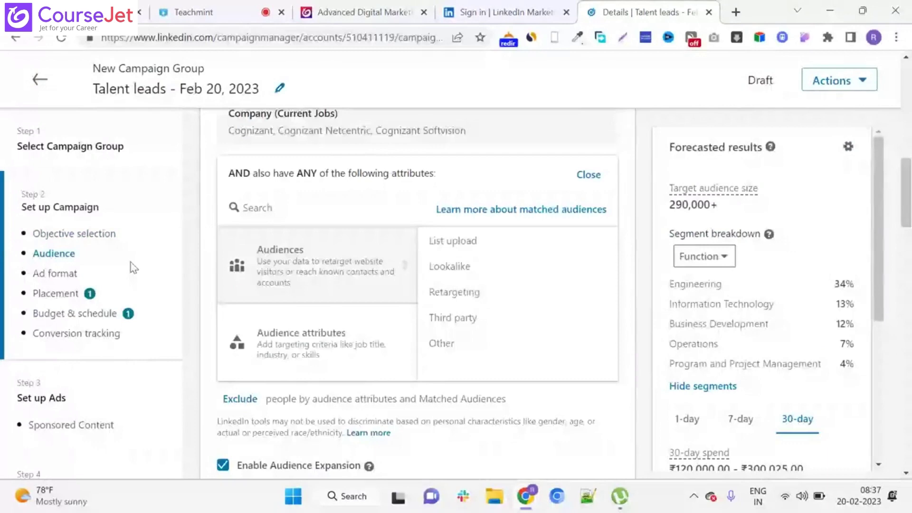
{"action": "scroll", "coordinate": [134, 267], "scroll_direction": "up", "scroll_amount": 2}
Step: Open New Campaign Group for editing, keep it active and running continuously from a start date, and save it
{"action": "left_click", "coordinate": [109, 147]}
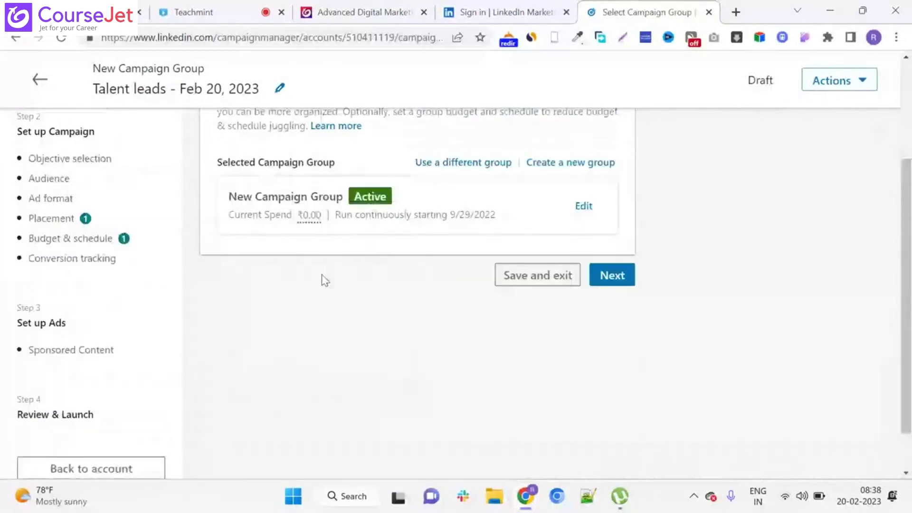
{"action": "scroll", "coordinate": [451, 266], "scroll_direction": "up", "scroll_amount": 1}
{"action": "left_click", "coordinate": [583, 248]}
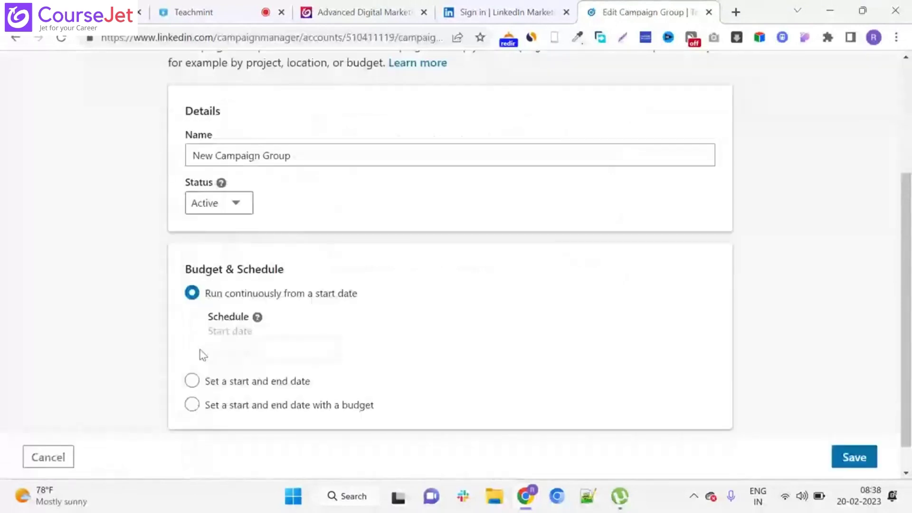
{"action": "scroll", "coordinate": [199, 354], "scroll_direction": "down", "scroll_amount": 1}
{"action": "scroll", "coordinate": [199, 351], "scroll_direction": "up", "scroll_amount": 2}
{"action": "scroll", "coordinate": [199, 352], "scroll_direction": "down", "scroll_amount": 2}
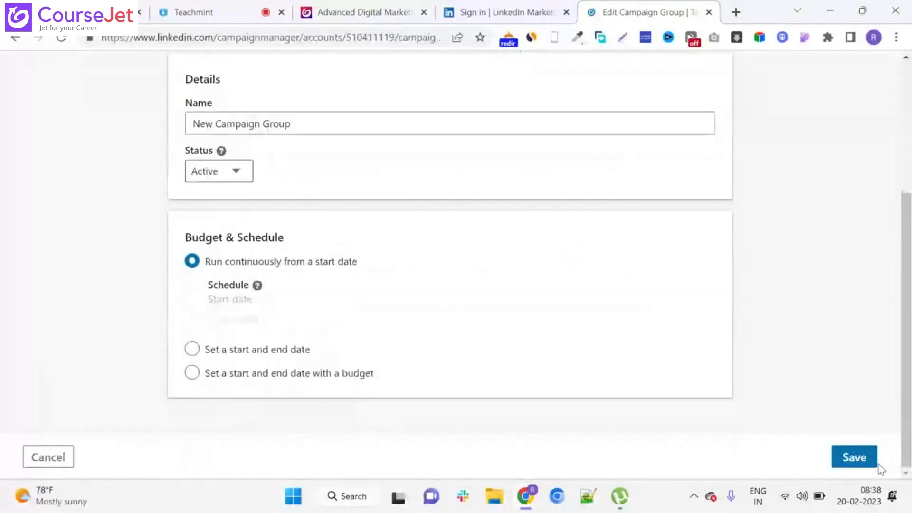
{"action": "left_click", "coordinate": [876, 463]}
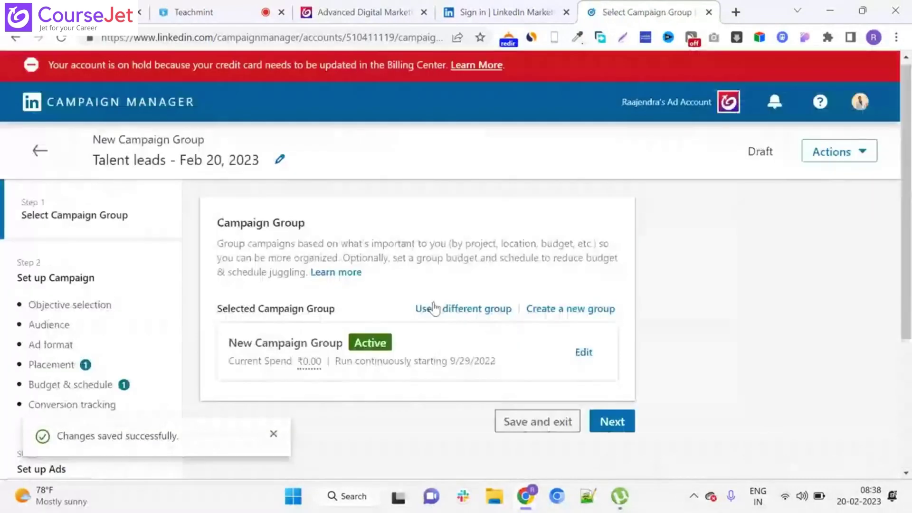
Step: Continue from the campaign group selection to the campaign setup and examine the target audience attributes
{"action": "scroll", "coordinate": [434, 308], "scroll_direction": "down", "scroll_amount": 3}
{"action": "left_click", "coordinate": [611, 283]}
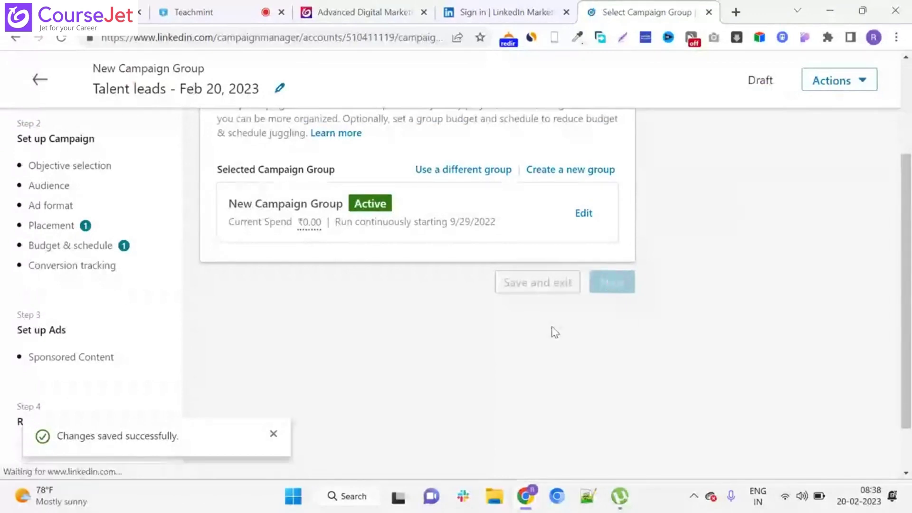
{"action": "scroll", "coordinate": [350, 300], "scroll_direction": "down", "scroll_amount": 4}
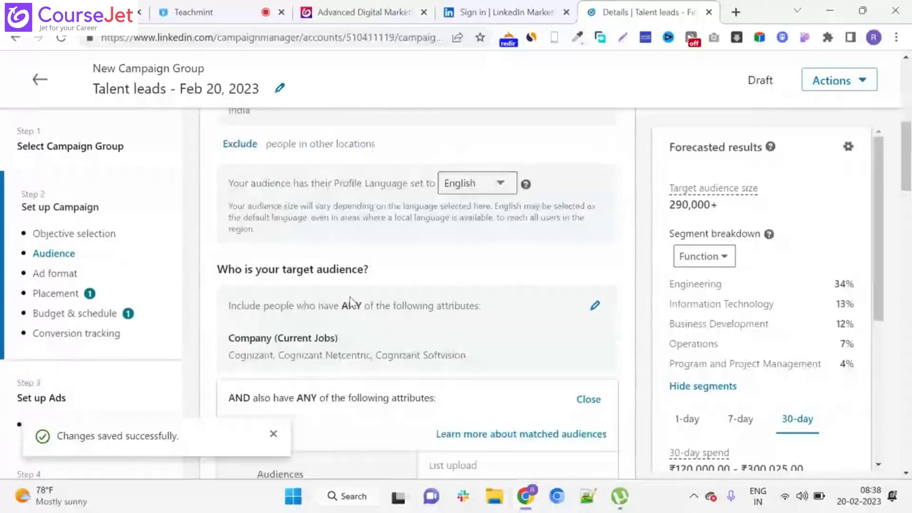
{"action": "scroll", "coordinate": [351, 300], "scroll_direction": "down", "scroll_amount": 4}
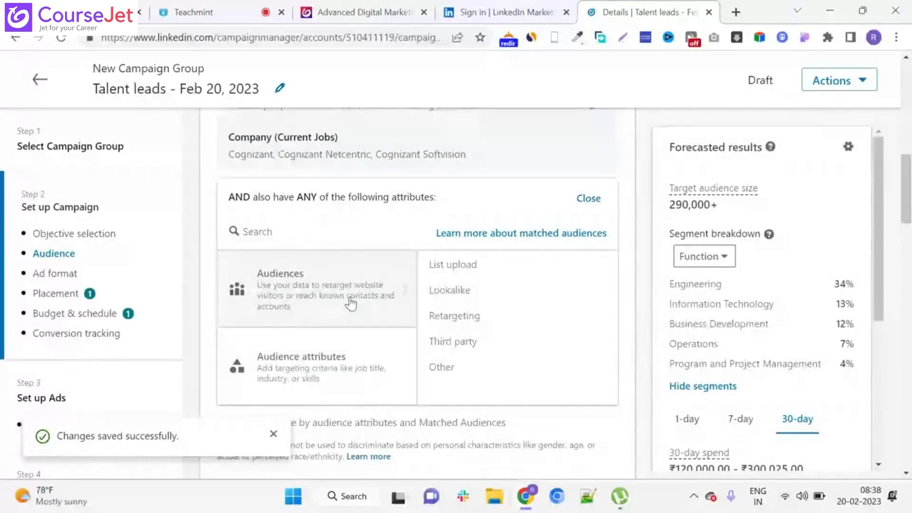
Step: Reset the Talent leads campaign's objective while keeping the current audience
{"action": "left_click", "coordinate": [62, 237]}
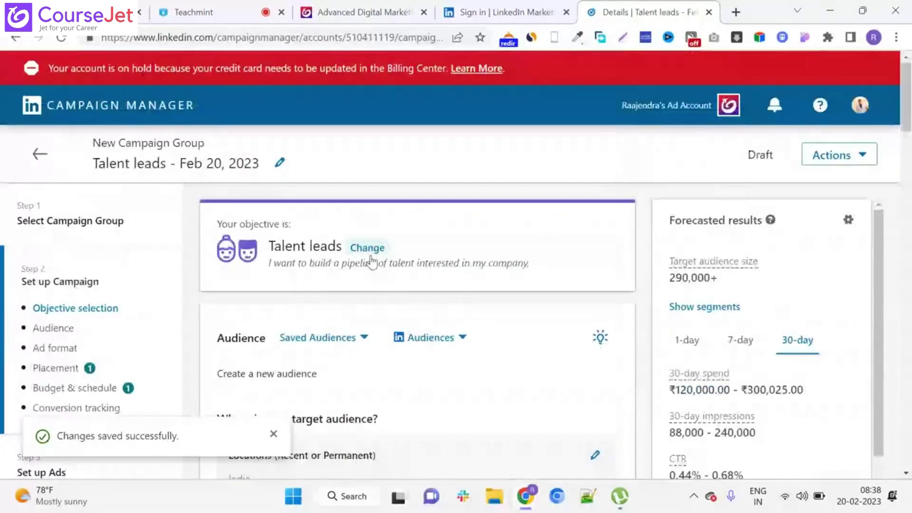
{"action": "left_click", "coordinate": [370, 252]}
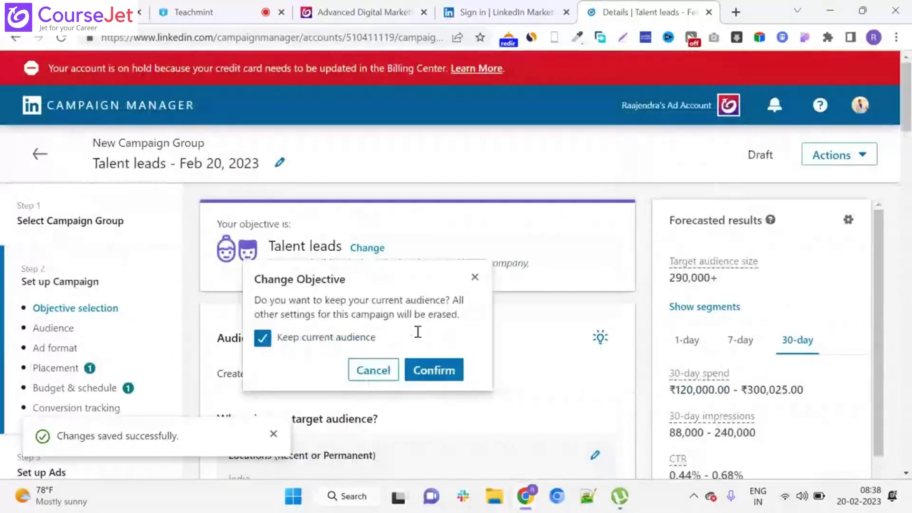
{"action": "left_click", "coordinate": [426, 377]}
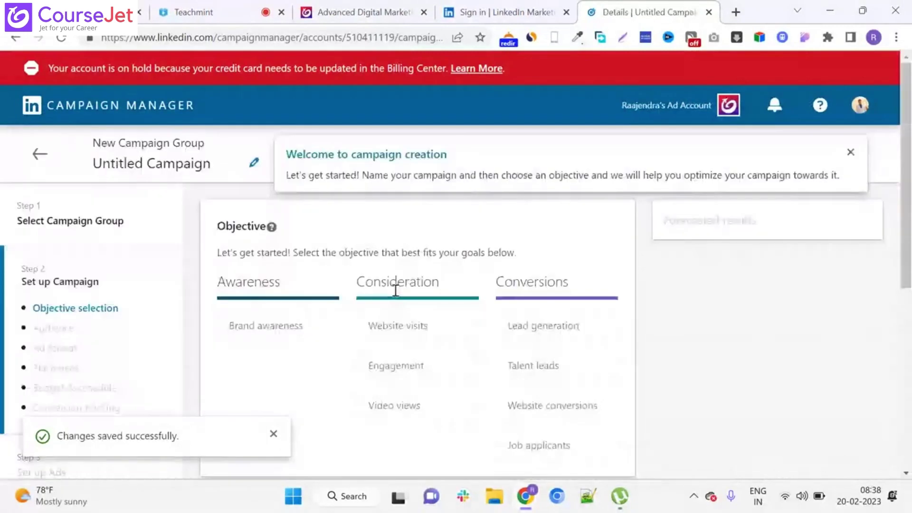
Step: Choose Job applicants as the campaign's objective and review its location, company targeting, exclusions and audience expansion setting
{"action": "scroll", "coordinate": [375, 288], "scroll_direction": "down", "scroll_amount": 2}
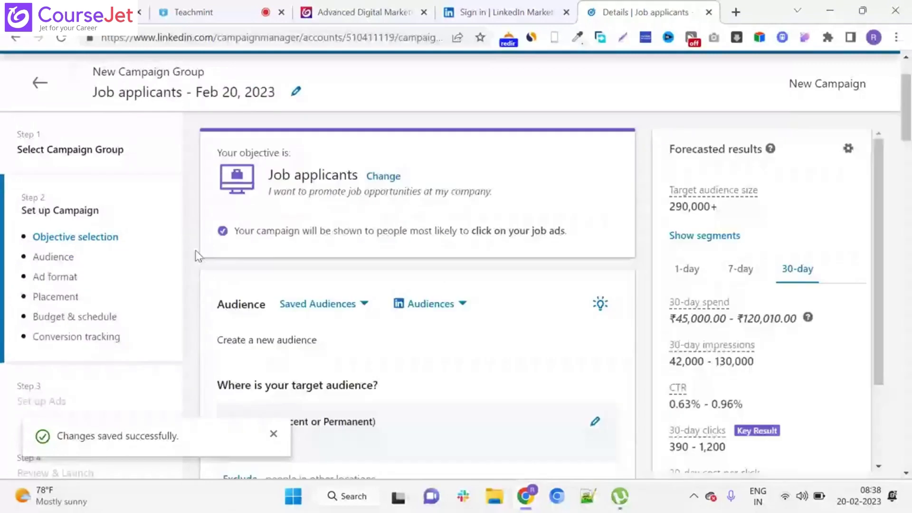
{"action": "scroll", "coordinate": [198, 255], "scroll_direction": "down", "scroll_amount": 3}
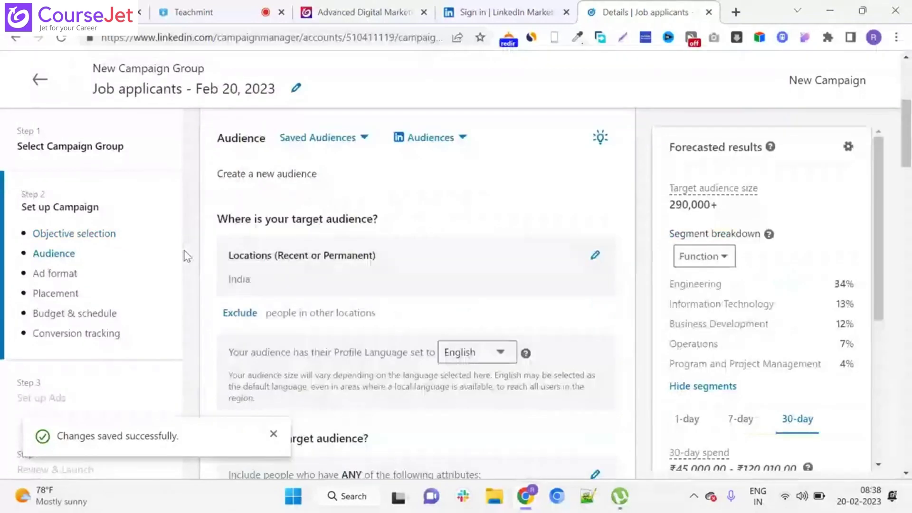
{"action": "scroll", "coordinate": [187, 256], "scroll_direction": "down", "scroll_amount": 2}
{"action": "scroll", "coordinate": [186, 256], "scroll_direction": "down", "scroll_amount": 2}
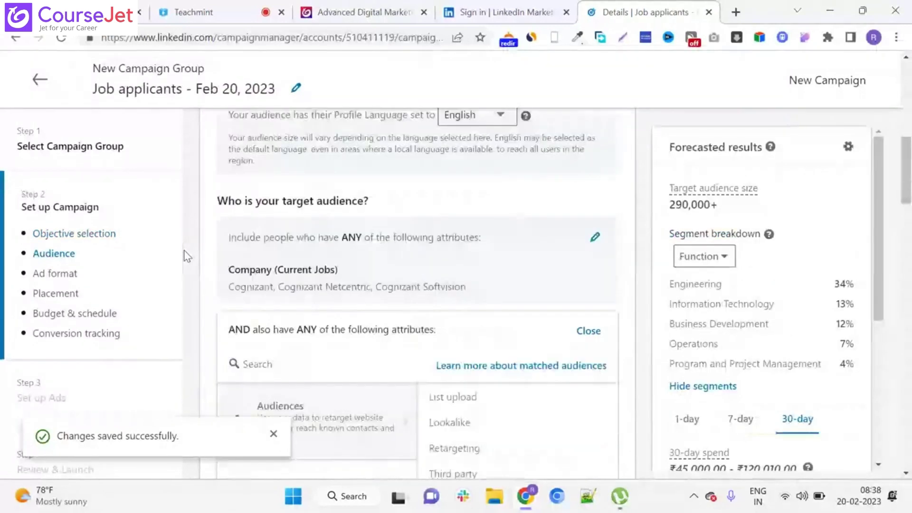
{"action": "scroll", "coordinate": [187, 256], "scroll_direction": "down", "scroll_amount": 2}
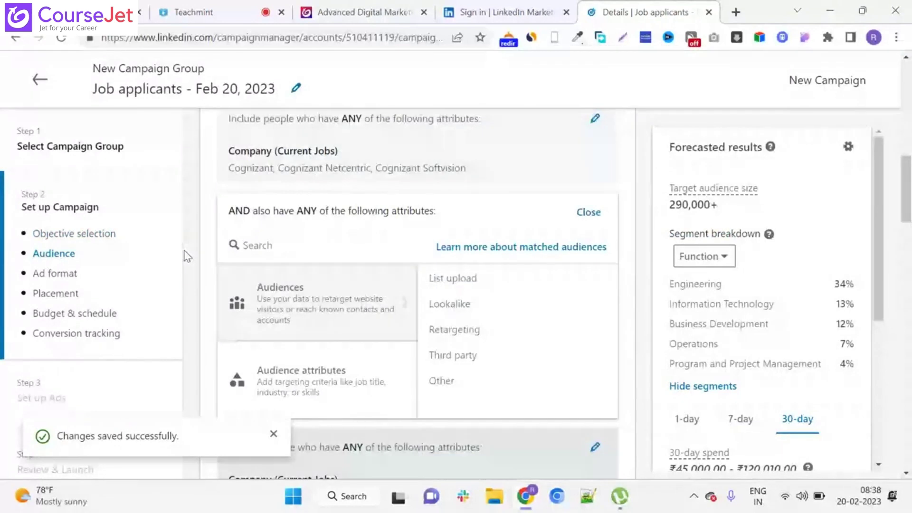
{"action": "left_click", "coordinate": [273, 434]}
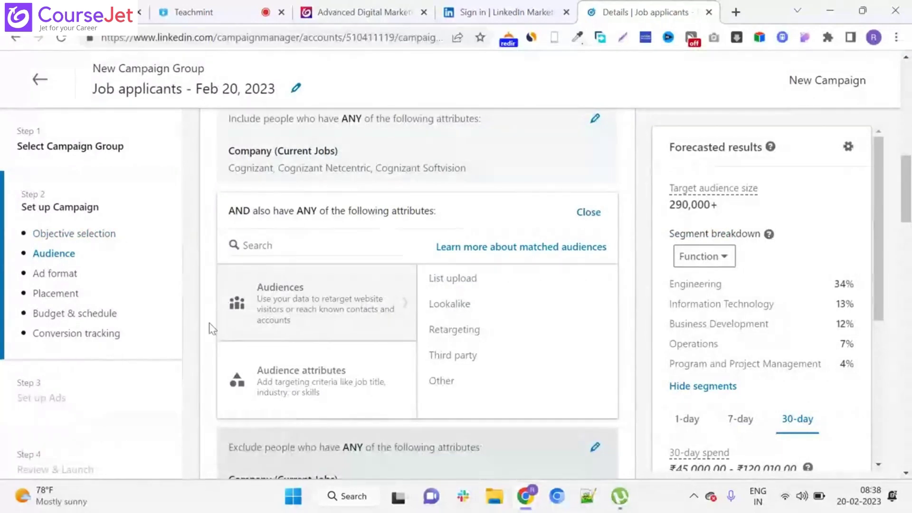
{"action": "scroll", "coordinate": [210, 324], "scroll_direction": "down", "scroll_amount": 3}
{"action": "scroll", "coordinate": [215, 327], "scroll_direction": "down", "scroll_amount": 1}
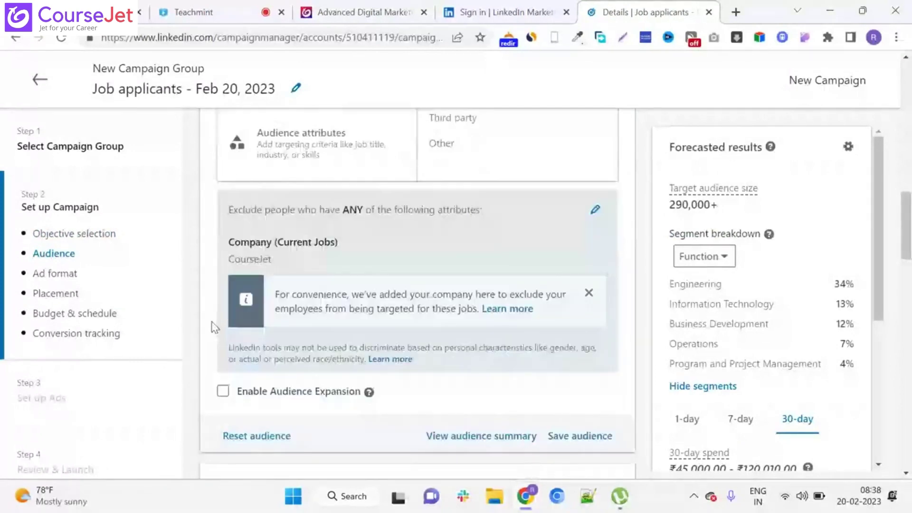
{"action": "scroll", "coordinate": [214, 327], "scroll_direction": "down", "scroll_amount": 2}
{"action": "scroll", "coordinate": [214, 327], "scroll_direction": "up", "scroll_amount": 1}
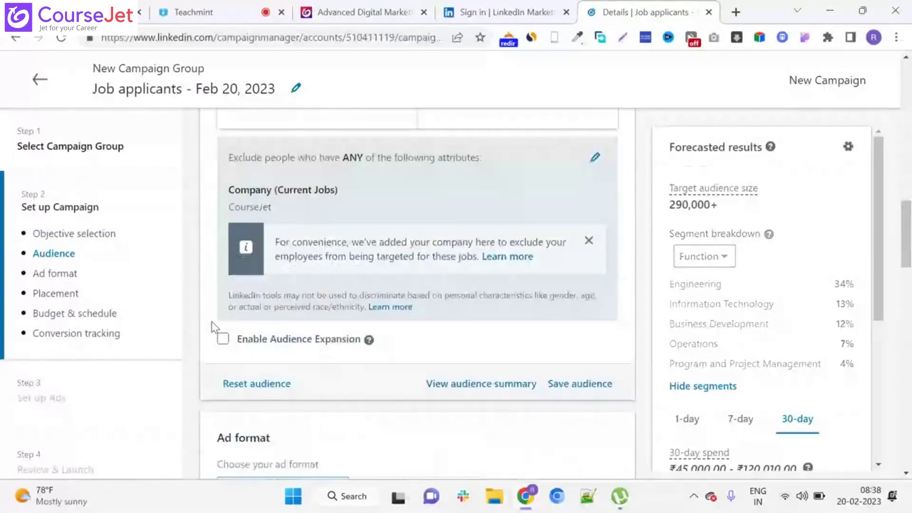
{"action": "scroll", "coordinate": [214, 327], "scroll_direction": "up", "scroll_amount": 4}
{"action": "scroll", "coordinate": [221, 320], "scroll_direction": "up", "scroll_amount": 2}
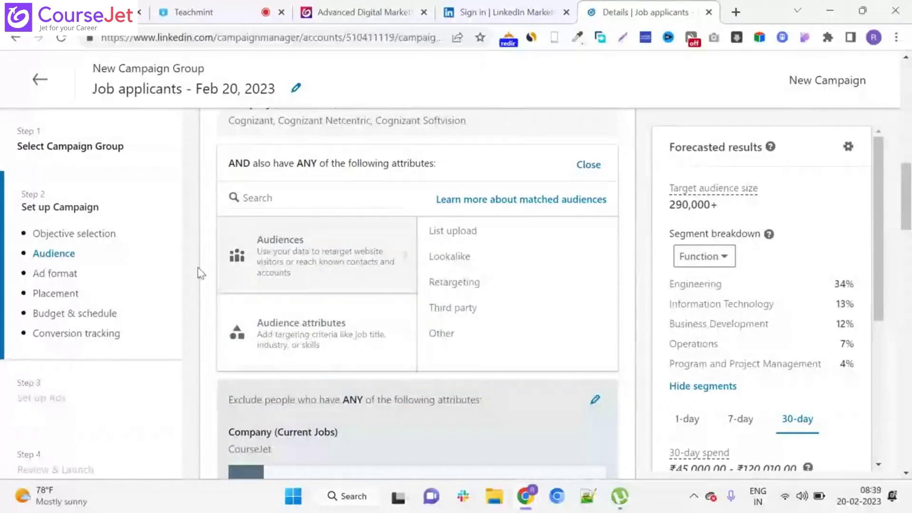
{"action": "scroll", "coordinate": [199, 273], "scroll_direction": "up", "scroll_amount": 10}
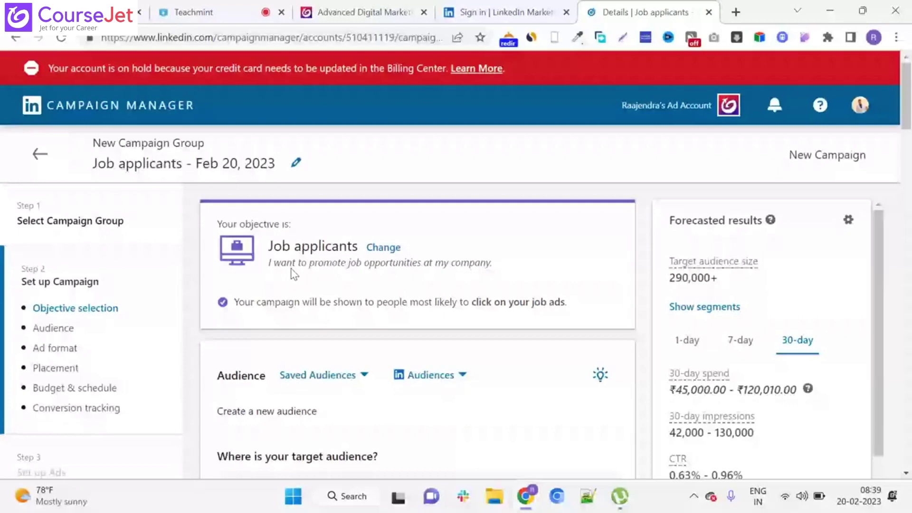
Step: Change the campaign's objective from Job applicants to Lead generation
{"action": "left_click", "coordinate": [384, 247]}
{"action": "mouse_move", "coordinate": [574, 367]}
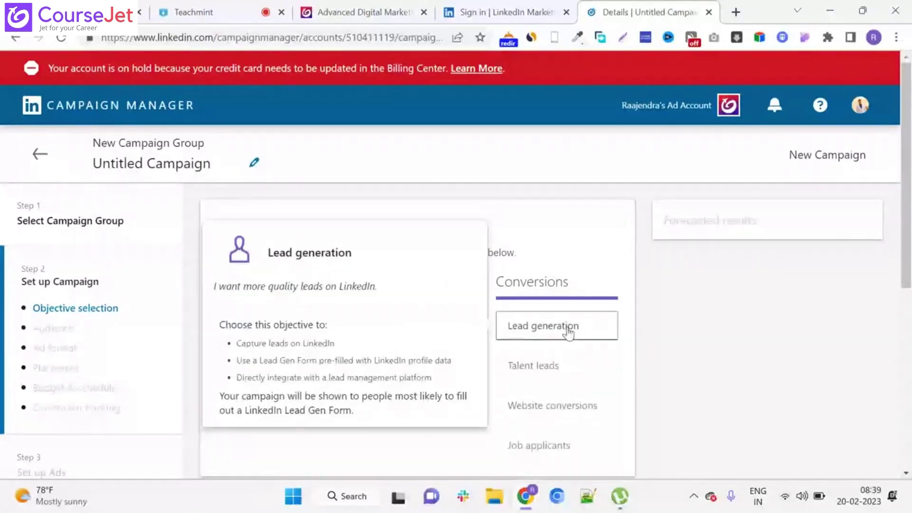
{"action": "left_click", "coordinate": [569, 332]}
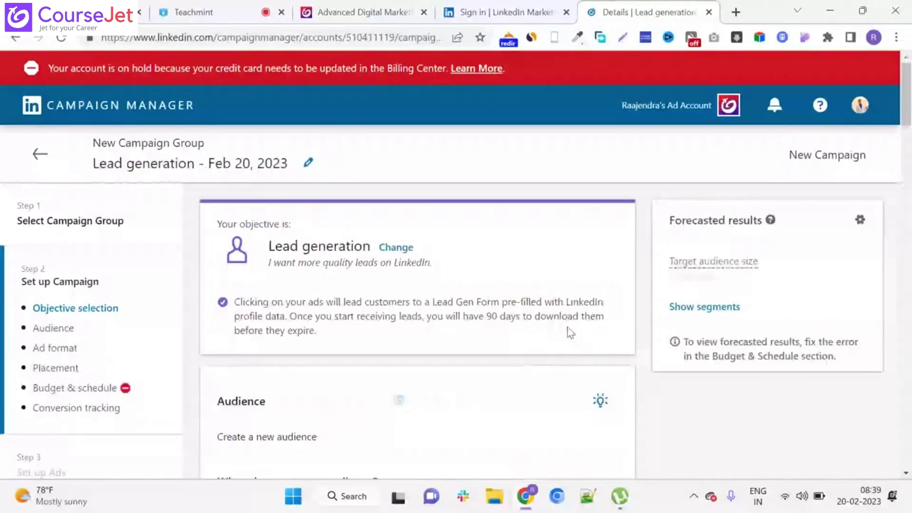
Step: Add the "thank you page 1" conversion to the Lead generation campaign's tracking, and save the setup to continue to the ads stage
{"action": "scroll", "coordinate": [232, 317], "scroll_direction": "down", "scroll_amount": 4}
{"action": "scroll", "coordinate": [232, 317], "scroll_direction": "down", "scroll_amount": 4}
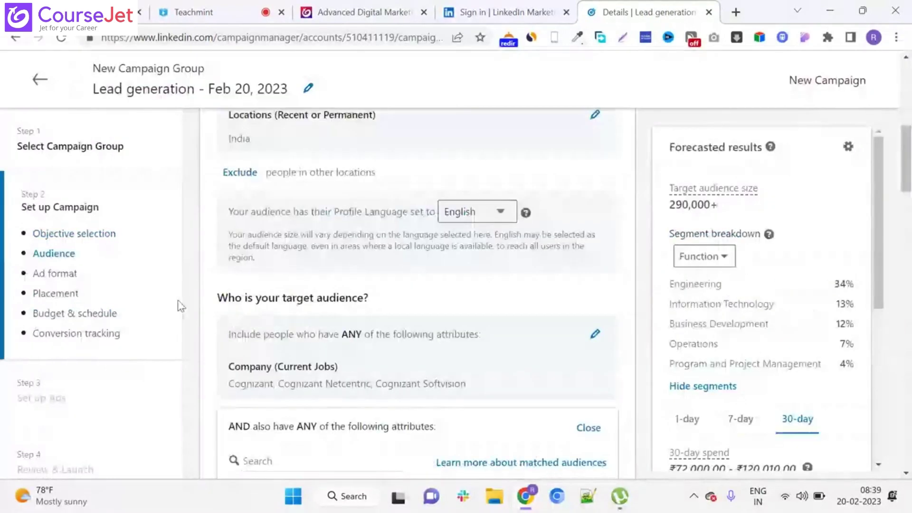
{"action": "scroll", "coordinate": [178, 301], "scroll_direction": "down", "scroll_amount": 4}
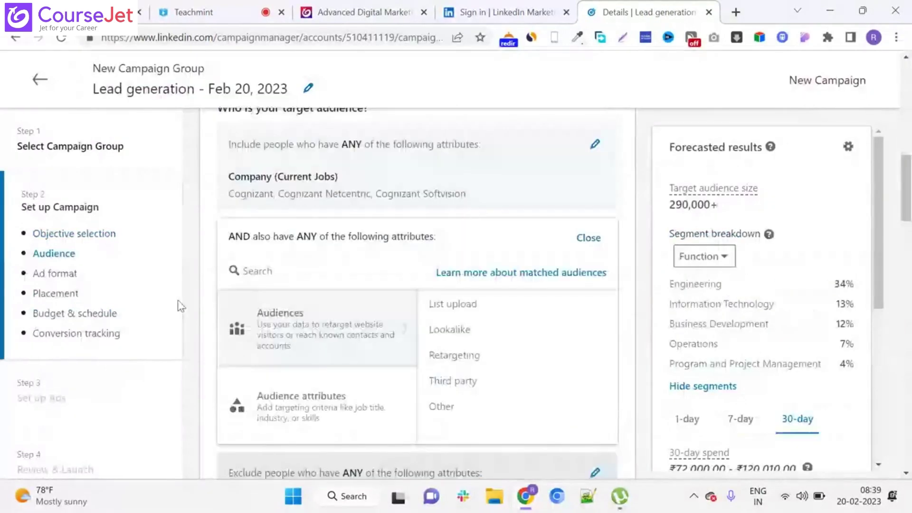
{"action": "scroll", "coordinate": [178, 300], "scroll_direction": "down", "scroll_amount": 10}
{"action": "scroll", "coordinate": [178, 300], "scroll_direction": "down", "scroll_amount": 5}
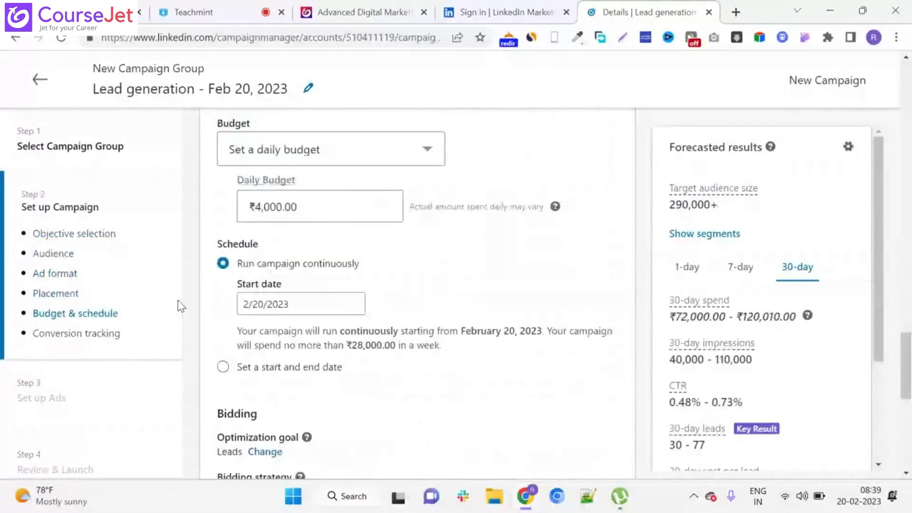
{"action": "scroll", "coordinate": [178, 300], "scroll_direction": "down", "scroll_amount": 6}
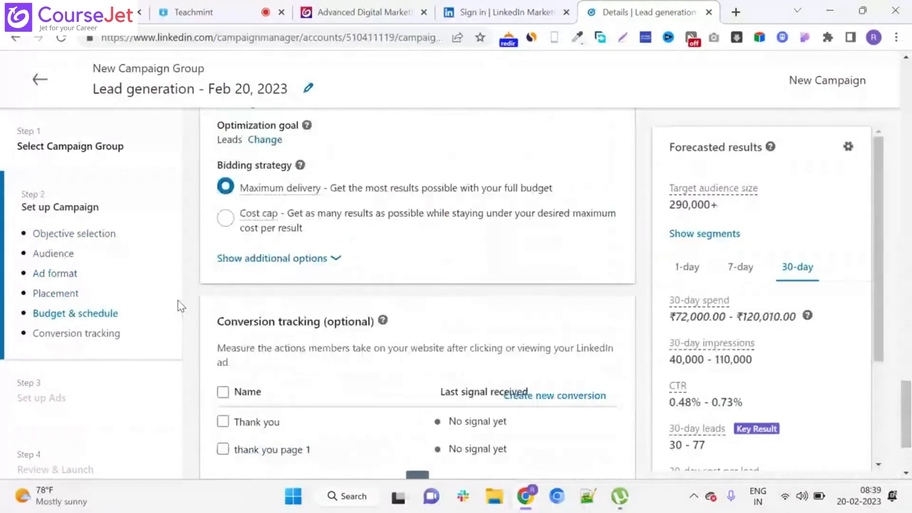
{"action": "scroll", "coordinate": [177, 301], "scroll_direction": "down", "scroll_amount": 3}
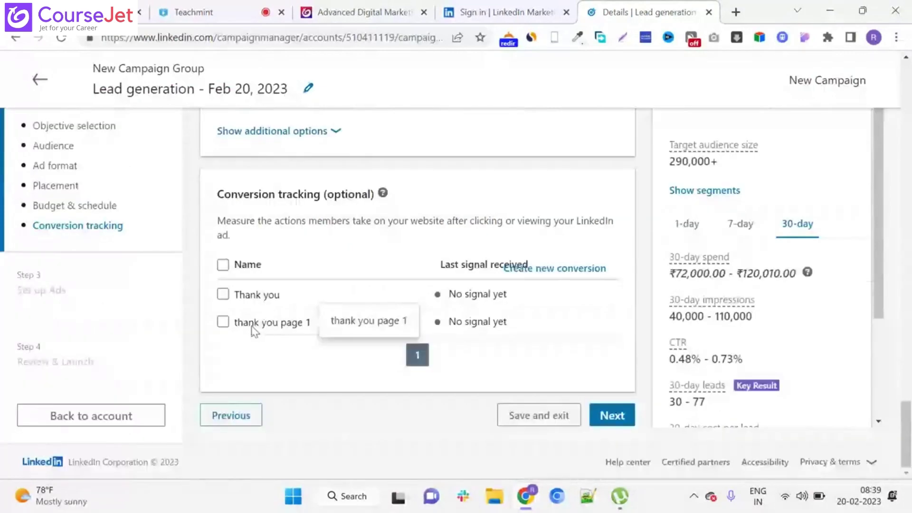
{"action": "left_click", "coordinate": [239, 324]}
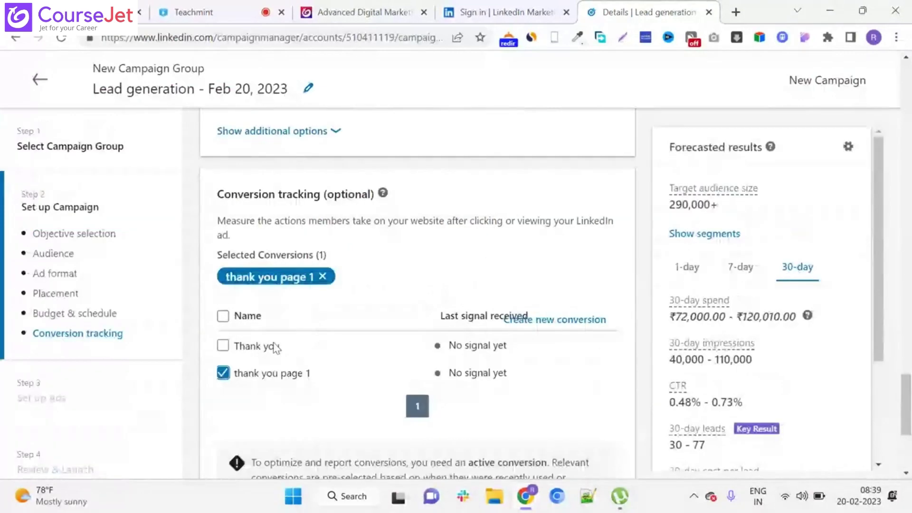
{"action": "scroll", "coordinate": [597, 441], "scroll_direction": "down", "scroll_amount": 4}
{"action": "left_click", "coordinate": [597, 441]}
{"action": "left_click", "coordinate": [680, 405]}
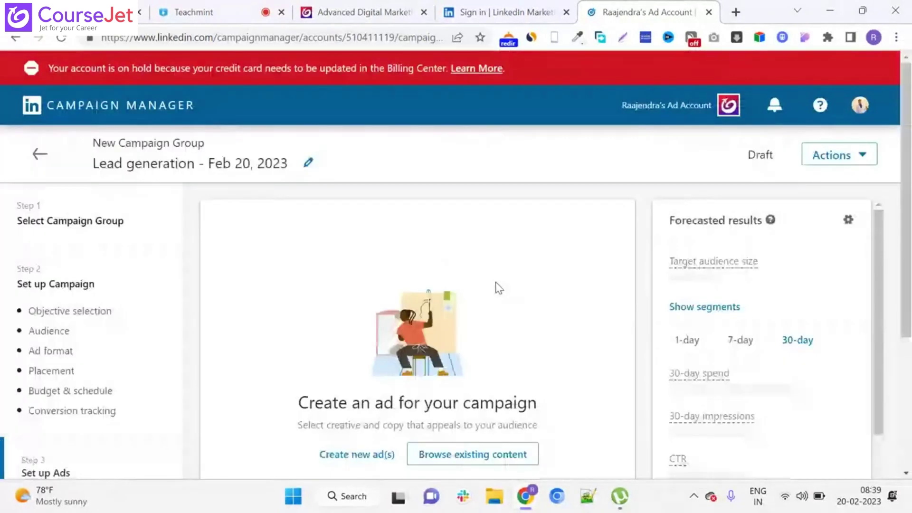
Step: Browse the existing content and sponsor only the Salesforce QA Testing single image ad in the campaign
{"action": "scroll", "coordinate": [495, 281], "scroll_direction": "down", "scroll_amount": 2}
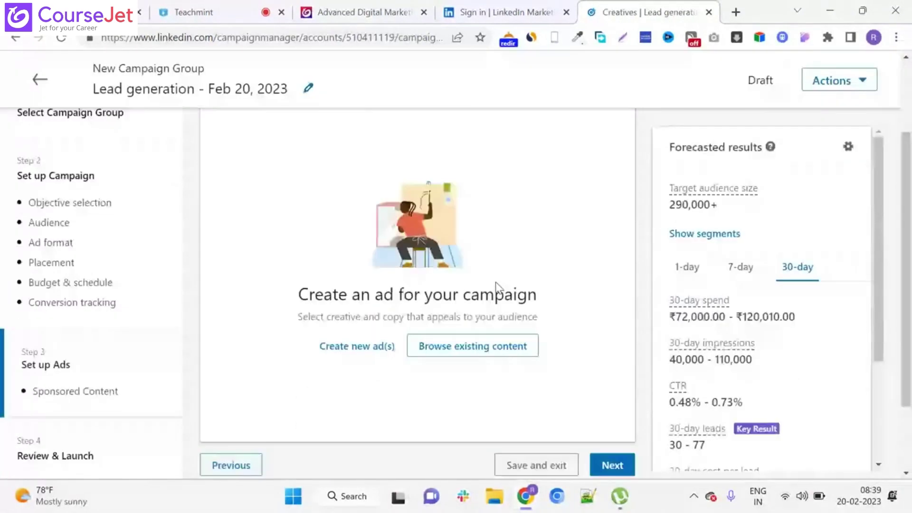
{"action": "scroll", "coordinate": [495, 285], "scroll_direction": "down", "scroll_amount": 2}
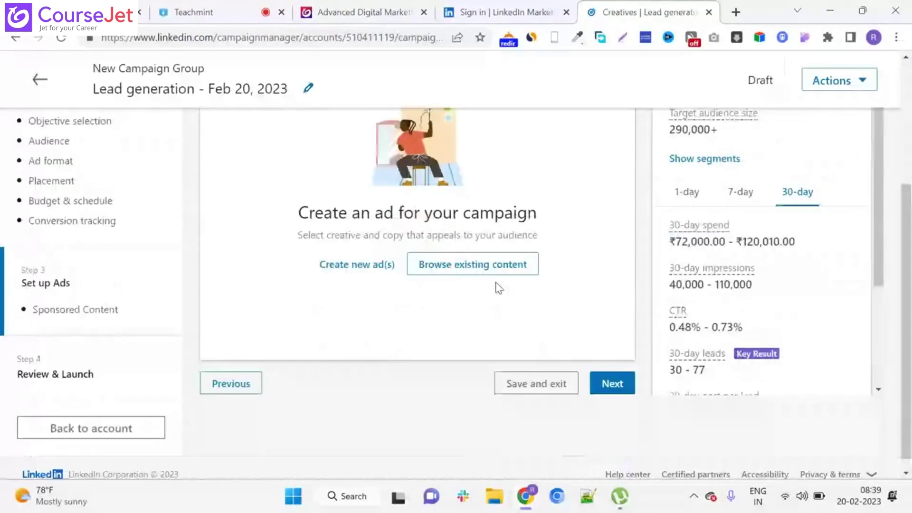
{"action": "left_click", "coordinate": [499, 270]}
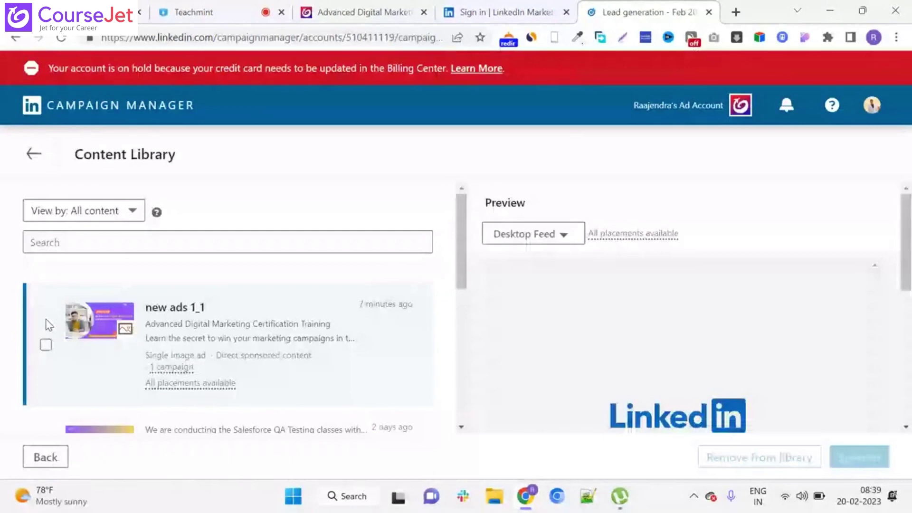
{"action": "left_click", "coordinate": [46, 345]}
{"action": "scroll", "coordinate": [46, 295], "scroll_direction": "down", "scroll_amount": 3}
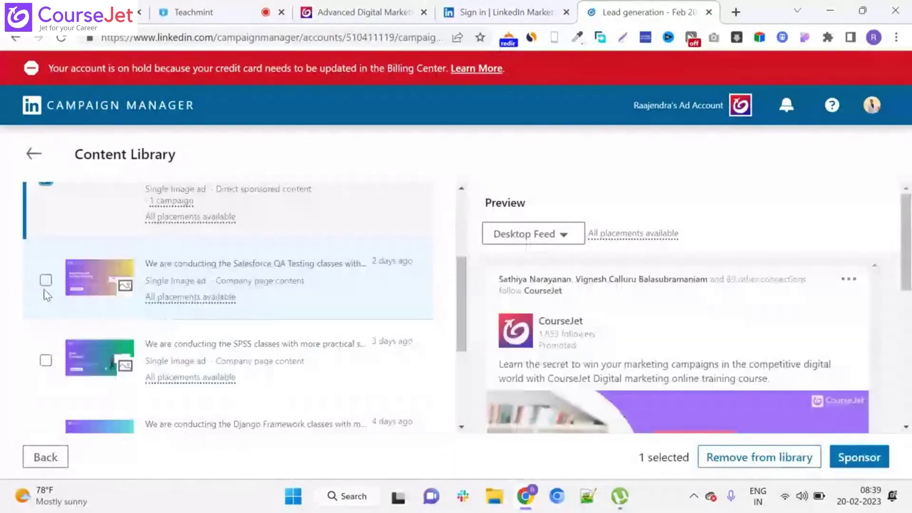
{"action": "left_click", "coordinate": [45, 281]}
{"action": "scroll", "coordinate": [44, 276], "scroll_direction": "up", "scroll_amount": 3}
{"action": "left_click", "coordinate": [46, 321]}
{"action": "scroll", "coordinate": [143, 356], "scroll_direction": "down", "scroll_amount": 3}
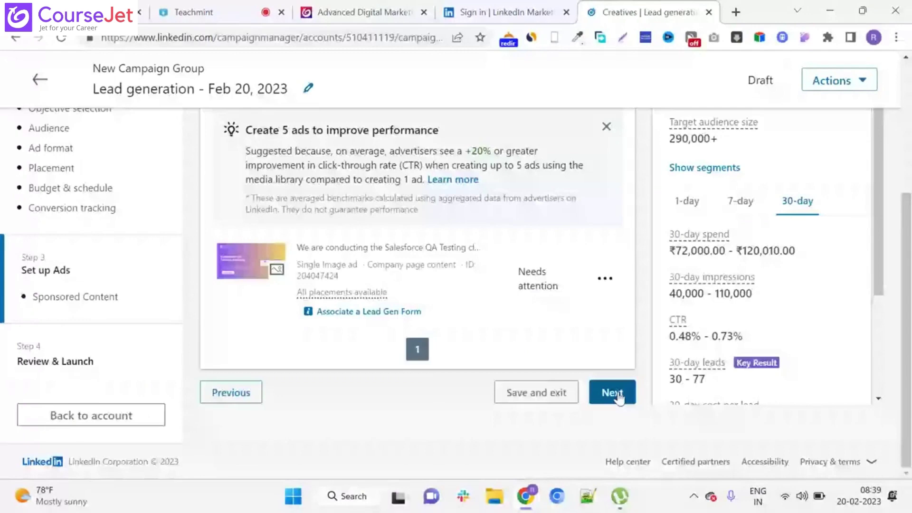
Step: Continue to the review stage and examine the Lead generation campaign's audience, conversions and included ads
{"action": "left_click", "coordinate": [612, 392]}
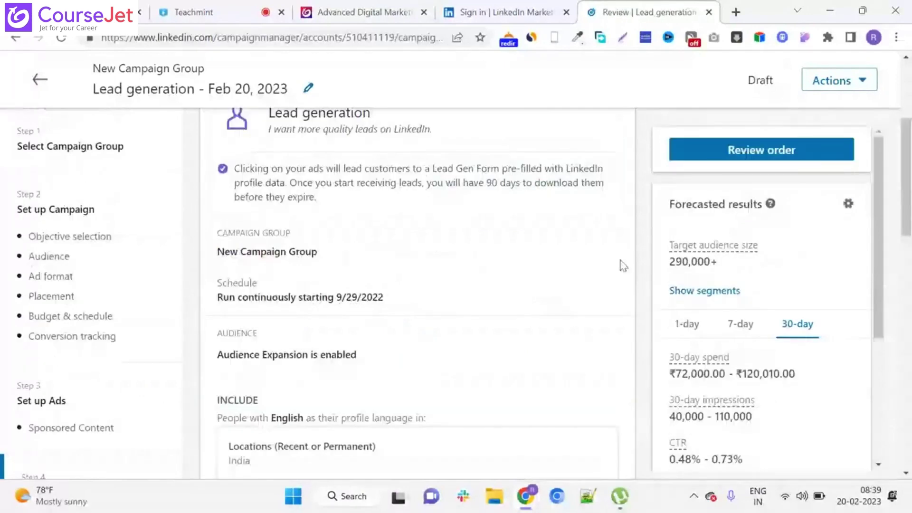
{"action": "scroll", "coordinate": [619, 264], "scroll_direction": "down", "scroll_amount": 1}
{"action": "scroll", "coordinate": [615, 263], "scroll_direction": "down", "scroll_amount": 3}
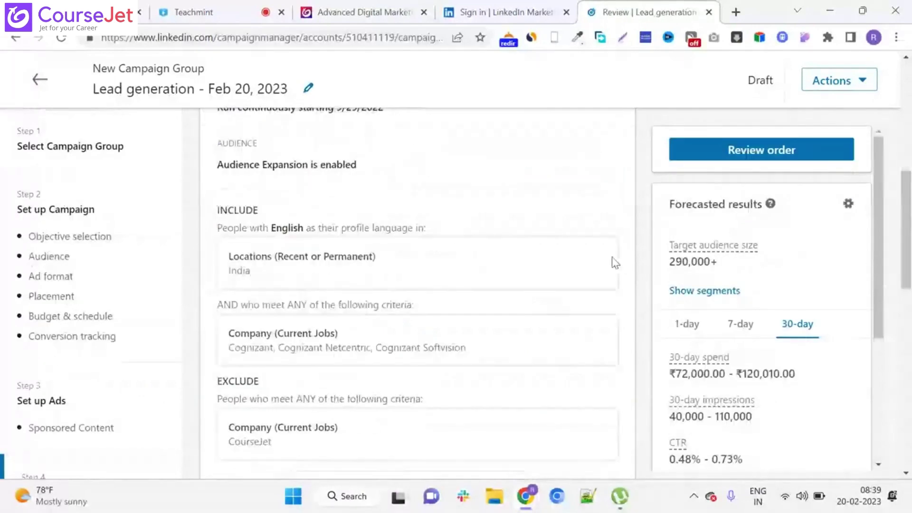
{"action": "scroll", "coordinate": [615, 263], "scroll_direction": "down", "scroll_amount": 4}
{"action": "scroll", "coordinate": [615, 263], "scroll_direction": "down", "scroll_amount": 6}
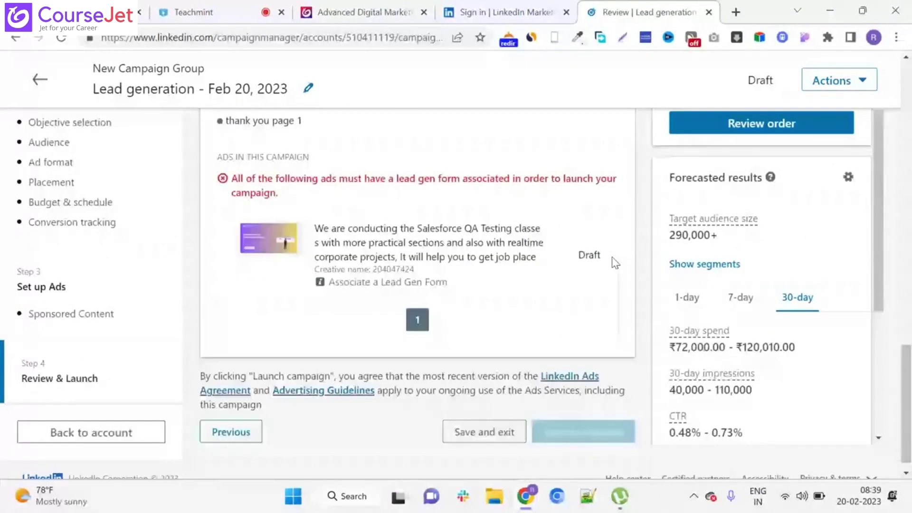
{"action": "scroll", "coordinate": [615, 263], "scroll_direction": "down", "scroll_amount": 1}
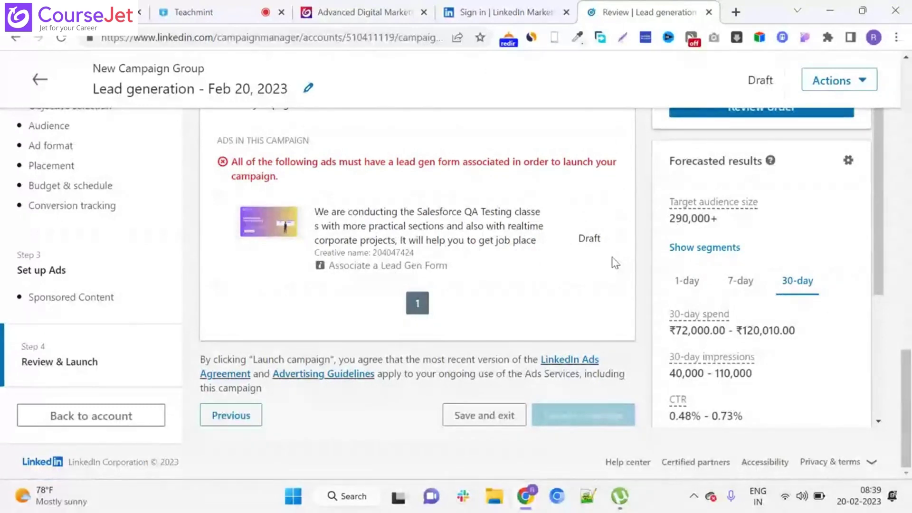
{"action": "scroll", "coordinate": [615, 263], "scroll_direction": "up", "scroll_amount": 1}
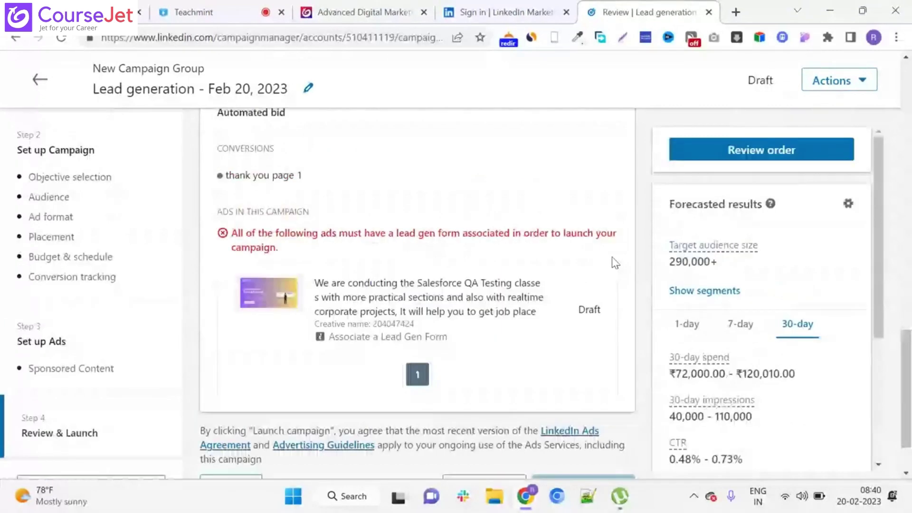
Step: Open the order review to view the billing and card payment form, and return to the campaign review
{"action": "left_click", "coordinate": [806, 157]}
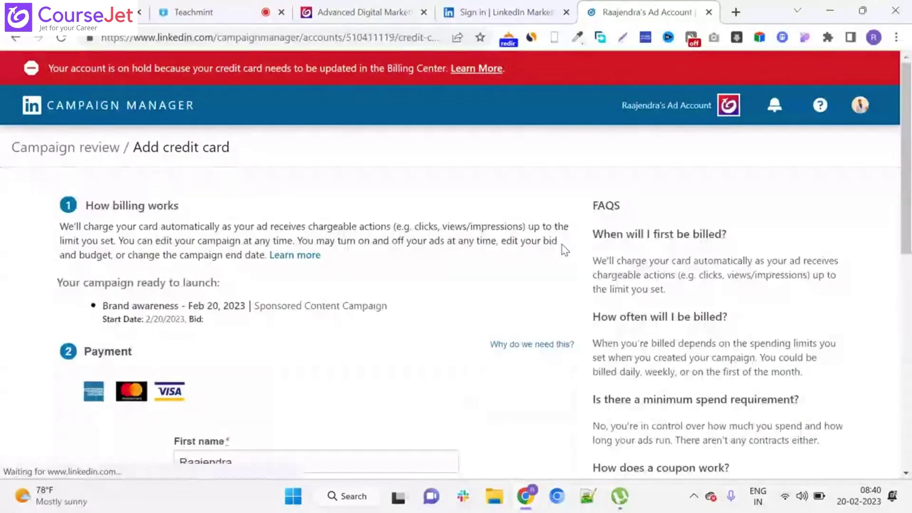
{"action": "scroll", "coordinate": [564, 249], "scroll_direction": "down", "scroll_amount": 3}
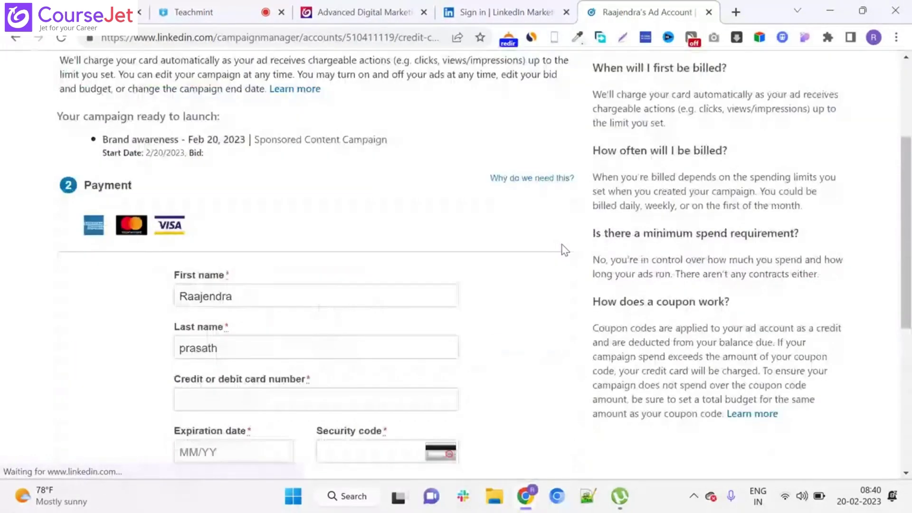
{"action": "left_click", "coordinate": [8, 43]}
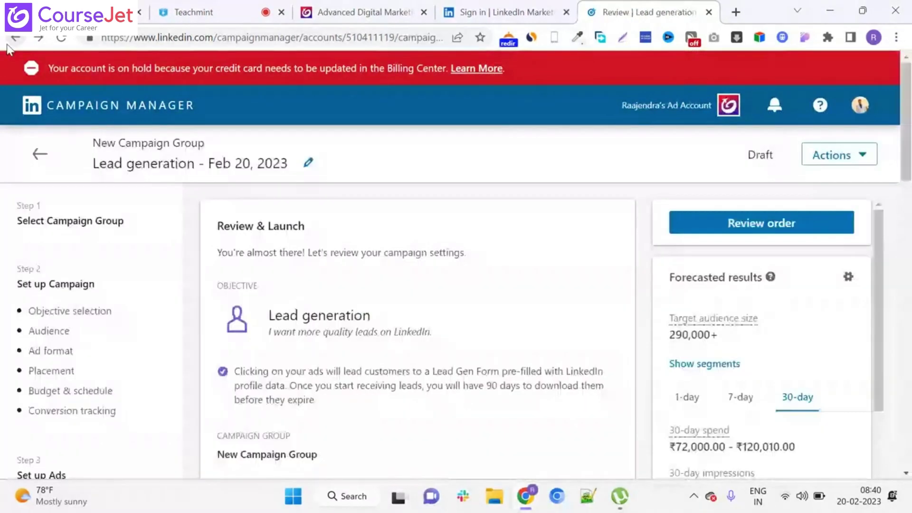
Step: Reopen the campaign setup at the ad format and review the placement, bidding and conversion tracking sections
{"action": "scroll", "coordinate": [231, 273], "scroll_direction": "down", "scroll_amount": 3}
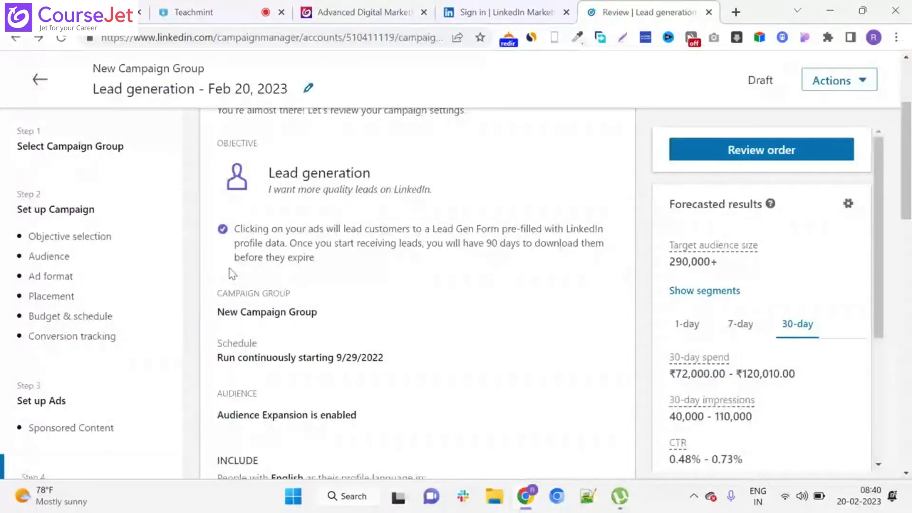
{"action": "left_click", "coordinate": [59, 280]}
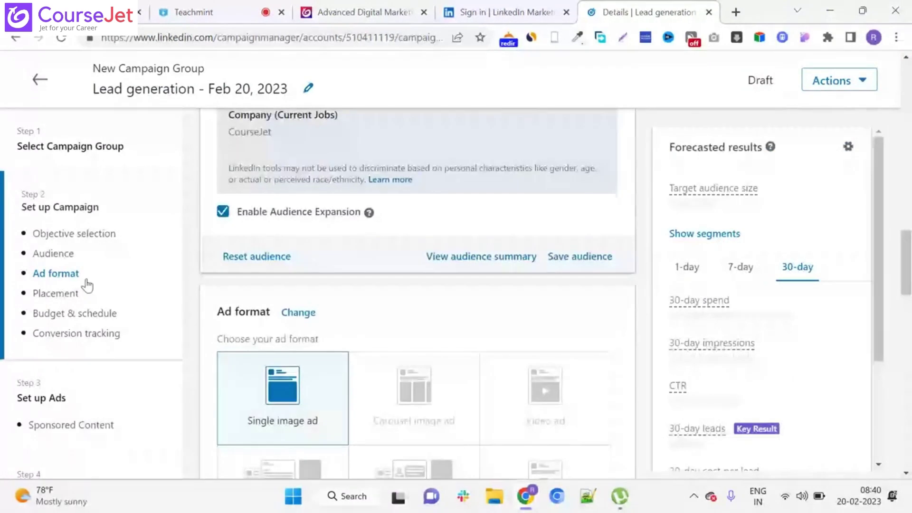
{"action": "left_click", "coordinate": [86, 285]}
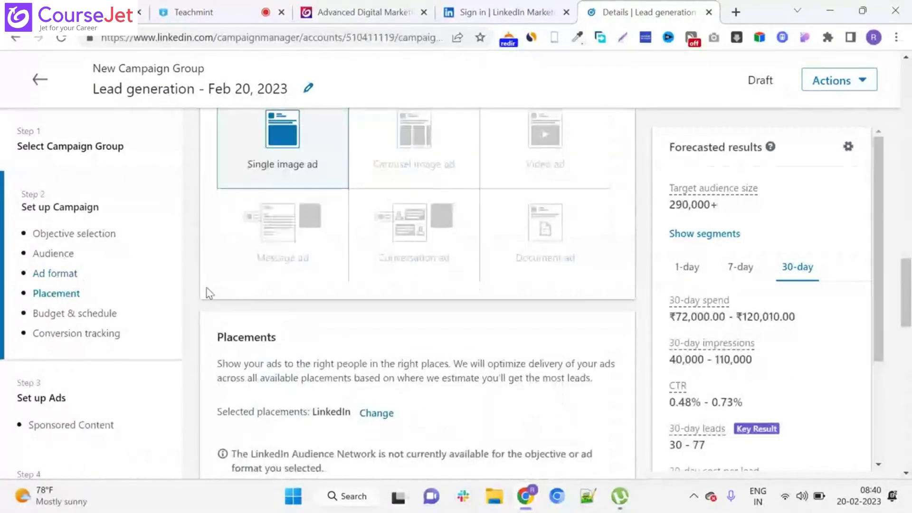
{"action": "scroll", "coordinate": [209, 293], "scroll_direction": "down", "scroll_amount": 10}
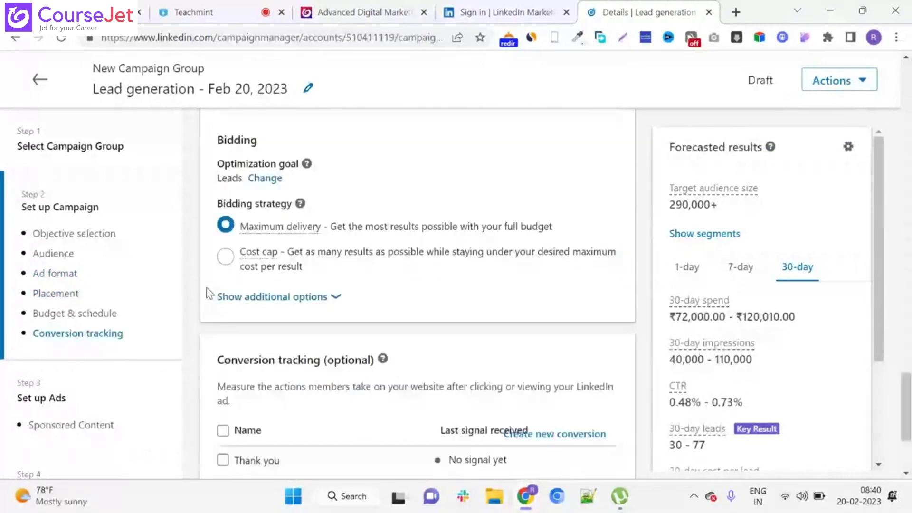
Step: Continue past conversion tracking to the ads stage and open the Lead Gen Form association for the Salesforce QA Testing ad
{"action": "scroll", "coordinate": [209, 292], "scroll_direction": "up", "scroll_amount": 1}
{"action": "scroll", "coordinate": [209, 293], "scroll_direction": "down", "scroll_amount": 4}
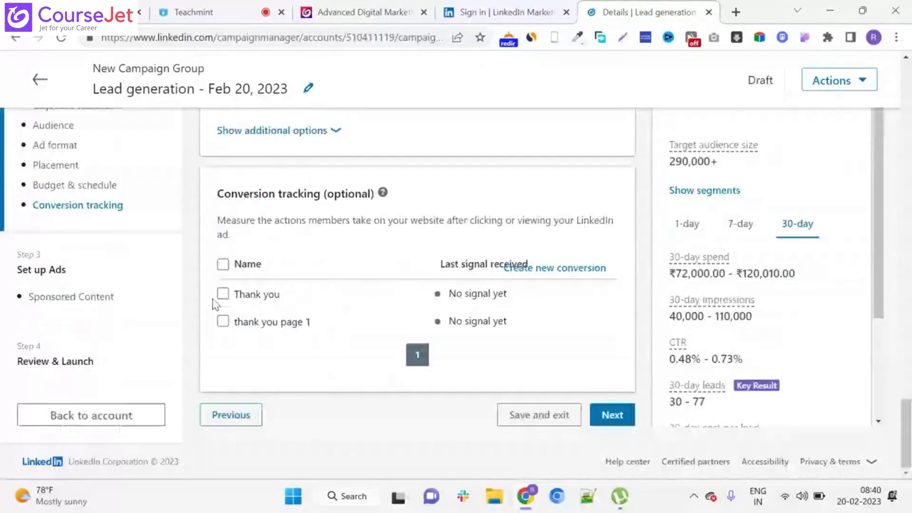
{"action": "left_click", "coordinate": [612, 415]}
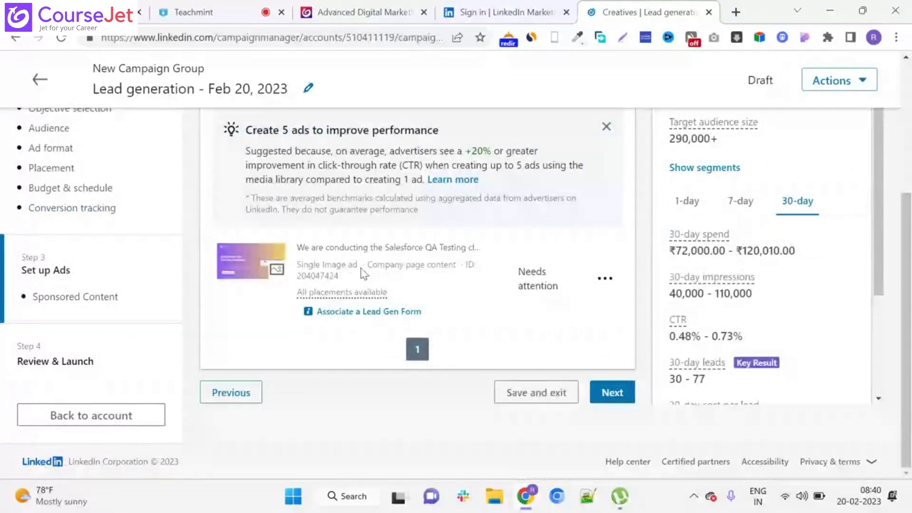
{"action": "left_click", "coordinate": [379, 312]}
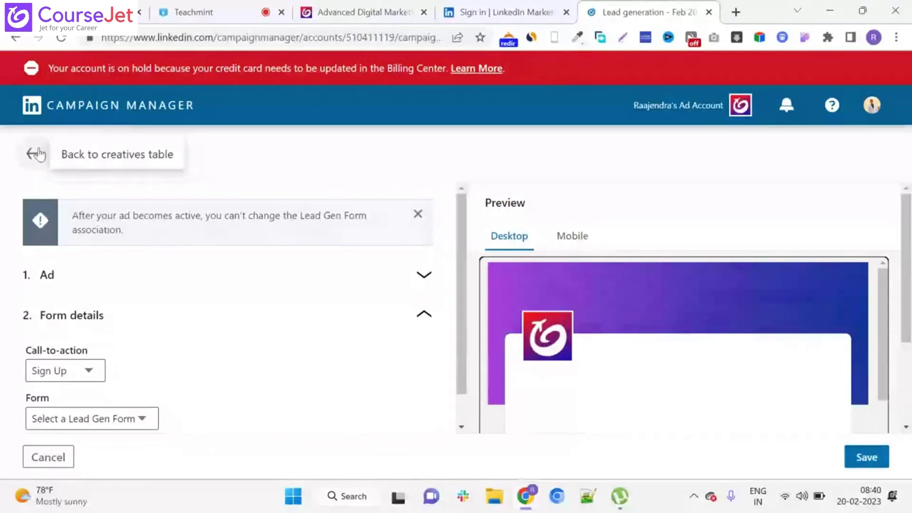
Step: Expand the form details and try to choose a new Lead Gen Form for the ad
{"action": "scroll", "coordinate": [2, 289], "scroll_direction": "down", "scroll_amount": 1}
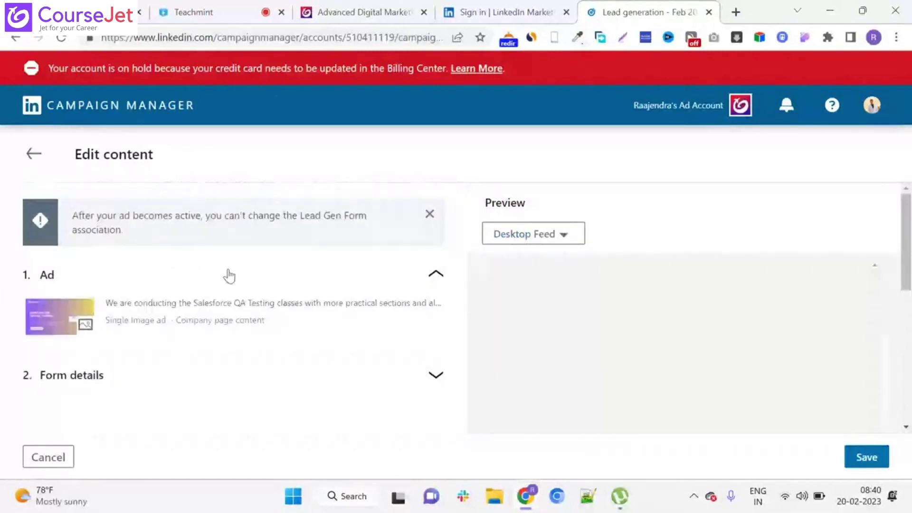
{"action": "left_click", "coordinate": [435, 277]}
{"action": "scroll", "coordinate": [11, 331], "scroll_direction": "down", "scroll_amount": 1}
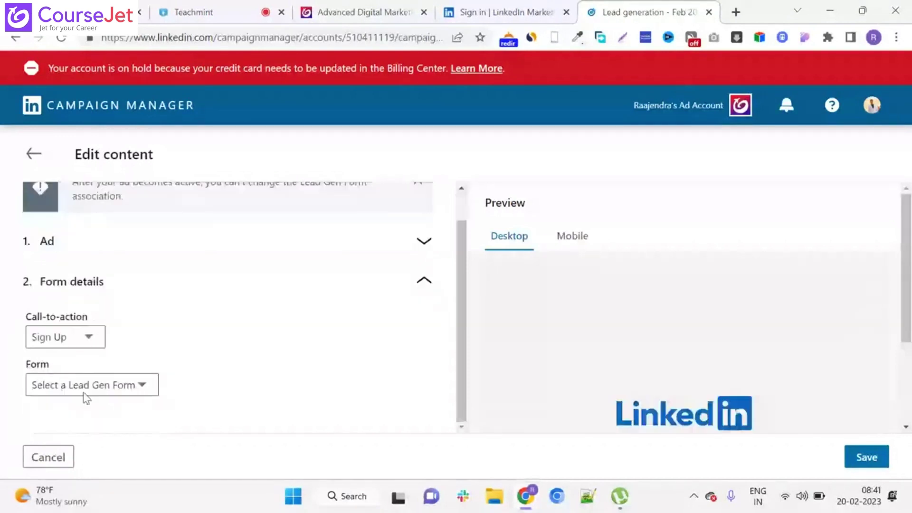
{"action": "left_click", "coordinate": [90, 385]}
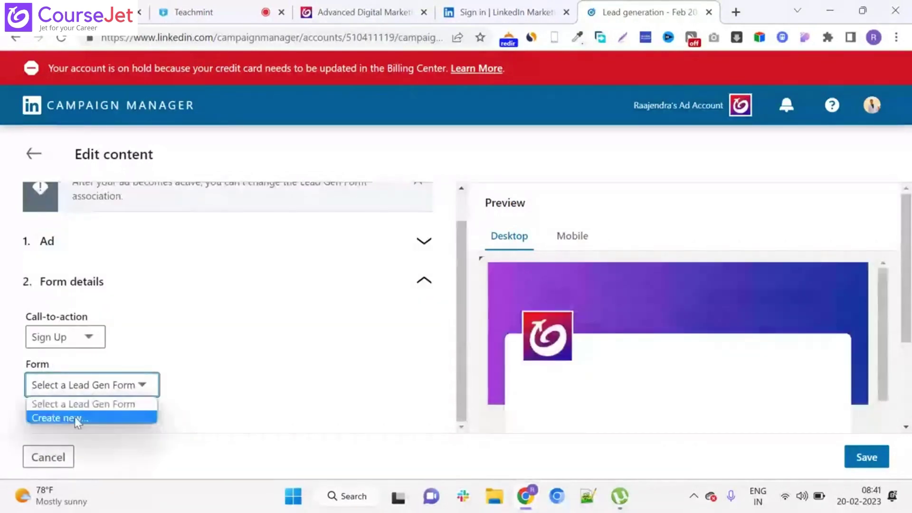
{"action": "left_click", "coordinate": [77, 419]}
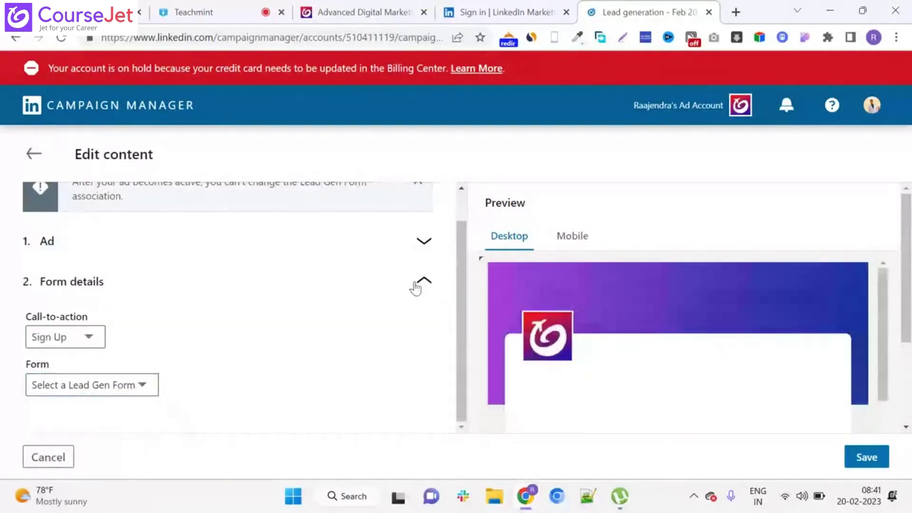
Step: Reduce the browser zoom to 80% and examine the lead form's desktop preview down to the submit area
{"action": "scroll", "coordinate": [536, 392], "scroll_direction": "down", "scroll_amount": 5}
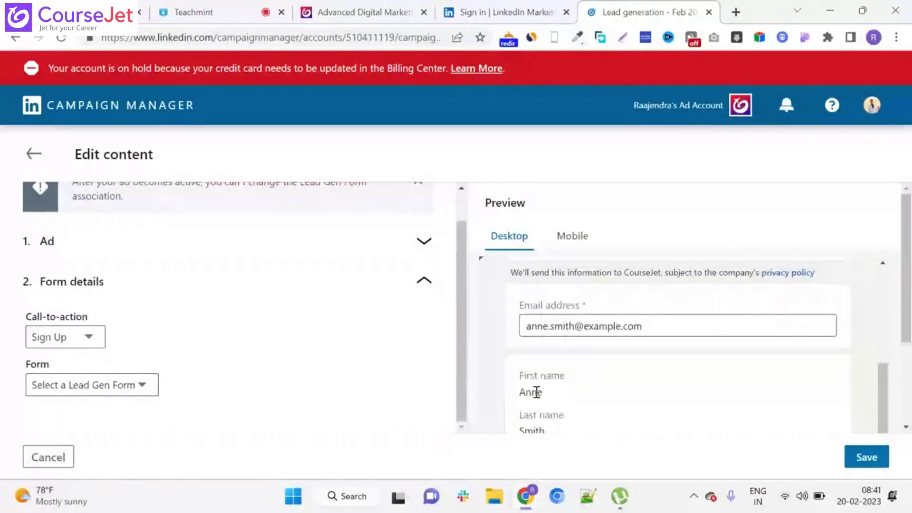
{"action": "left_click", "coordinate": [896, 37]}
{"action": "left_click", "coordinate": [801, 173]}
{"action": "left_click", "coordinate": [800, 173]}
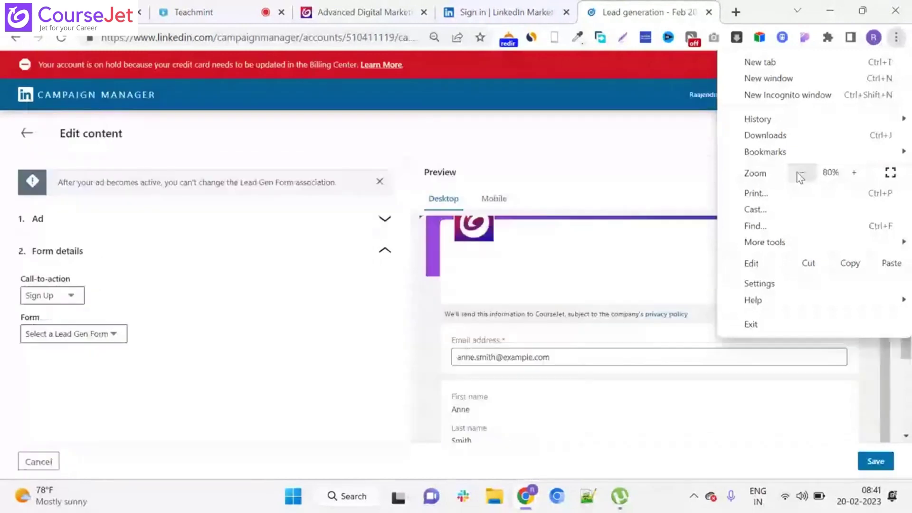
{"action": "left_click", "coordinate": [426, 299]}
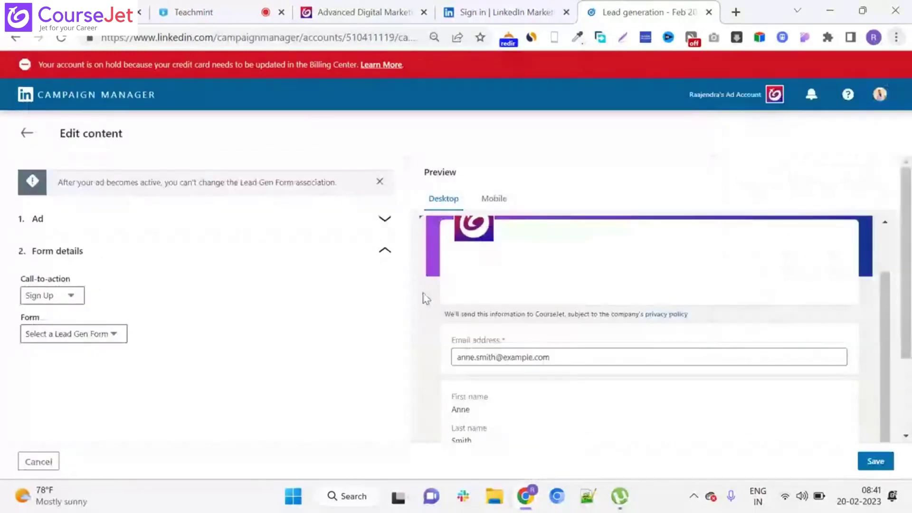
{"action": "scroll", "coordinate": [430, 302], "scroll_direction": "down", "scroll_amount": 3}
{"action": "scroll", "coordinate": [452, 278], "scroll_direction": "up", "scroll_amount": 2}
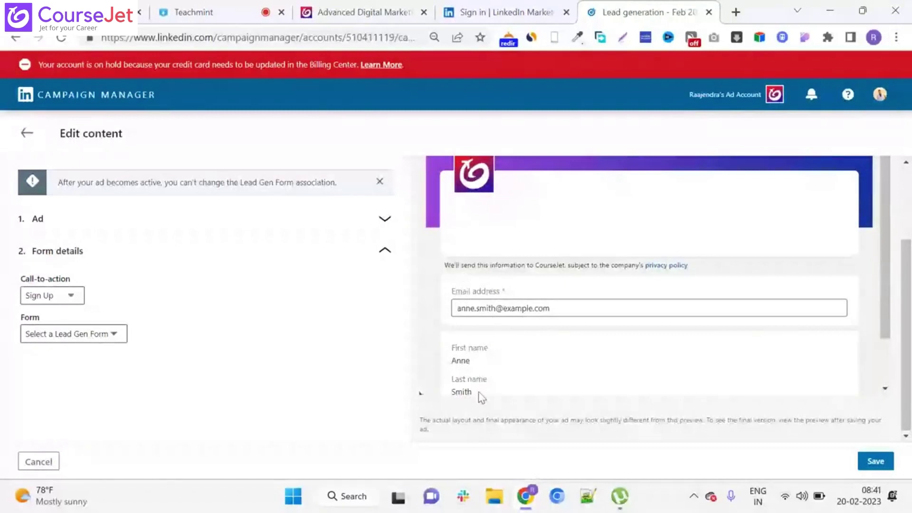
{"action": "scroll", "coordinate": [449, 345], "scroll_direction": "down", "scroll_amount": 1}
Step: Choose to create a new Lead Gen Form and look through its headline, offer details and privacy policy fields
{"action": "left_click", "coordinate": [67, 333]}
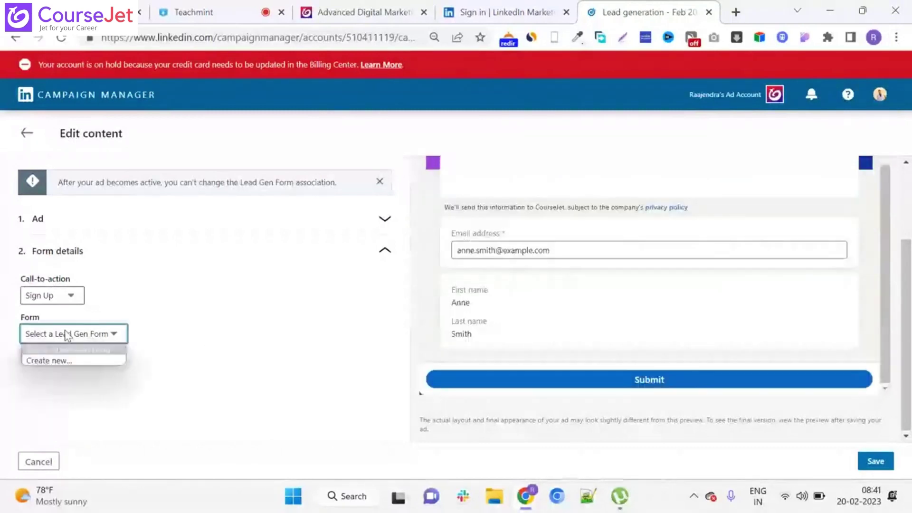
{"action": "left_click", "coordinate": [55, 362]}
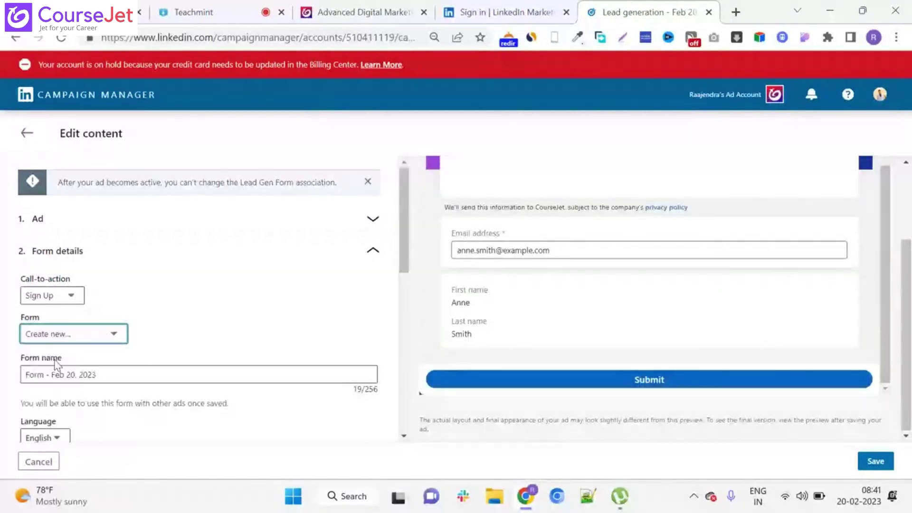
{"action": "scroll", "coordinate": [56, 365], "scroll_direction": "down", "scroll_amount": 3}
{"action": "scroll", "coordinate": [49, 325], "scroll_direction": "down", "scroll_amount": 3}
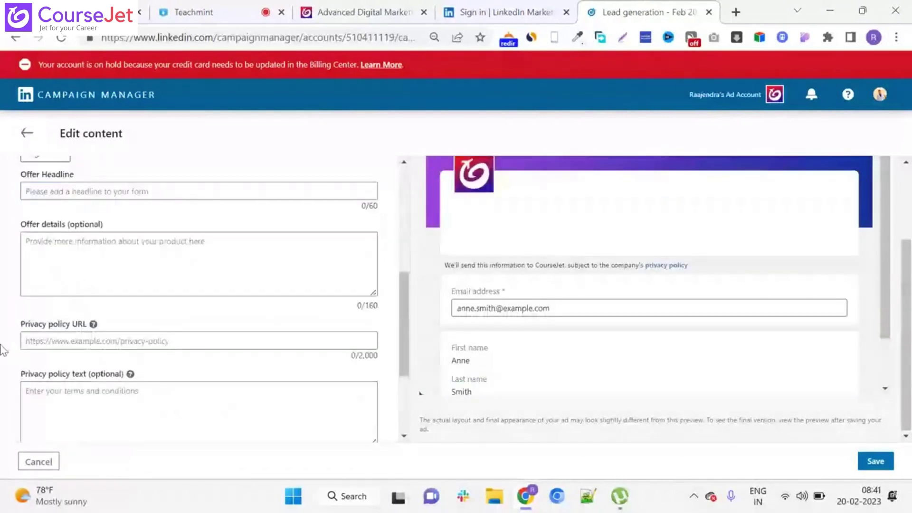
Step: Add the contact fields LinkedIn profile URL, Phone number and City to the form's profile information
{"action": "scroll", "coordinate": [2, 351], "scroll_direction": "down", "scroll_amount": 5}
{"action": "scroll", "coordinate": [69, 297], "scroll_direction": "up", "scroll_amount": 2}
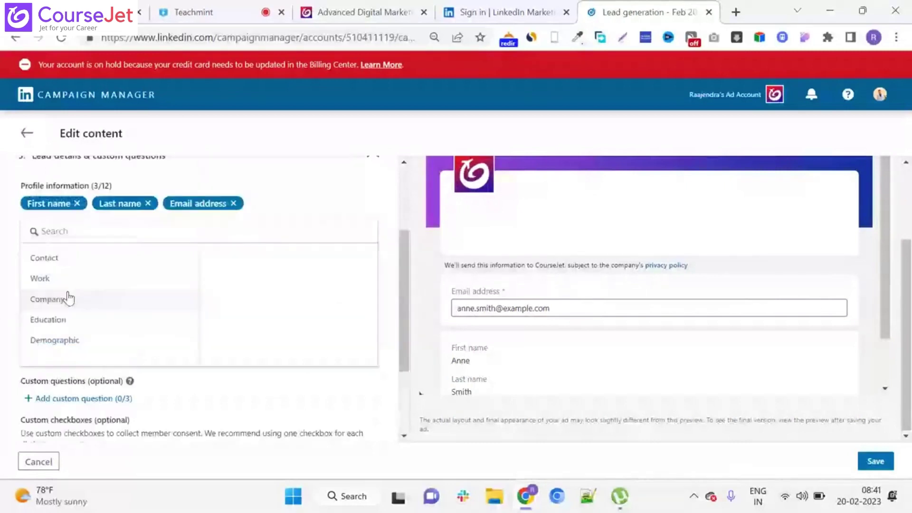
{"action": "left_click", "coordinate": [70, 261]}
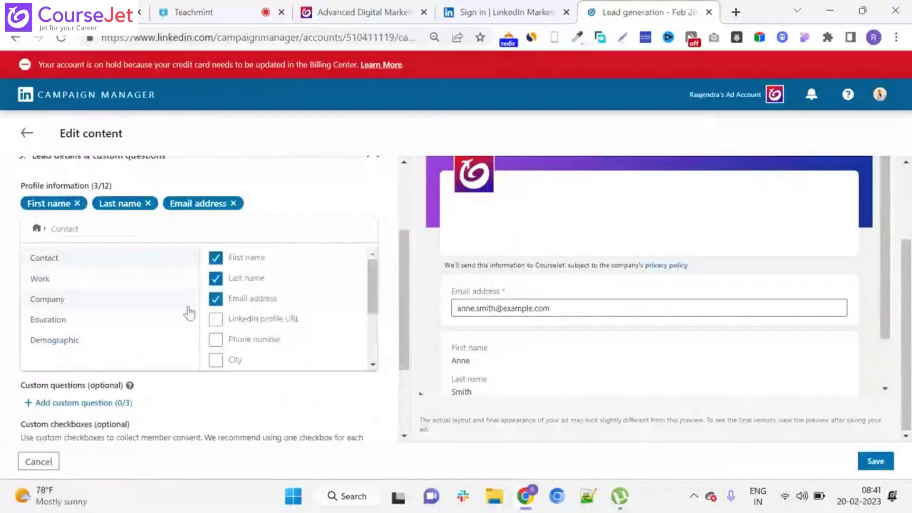
{"action": "left_click", "coordinate": [216, 339]}
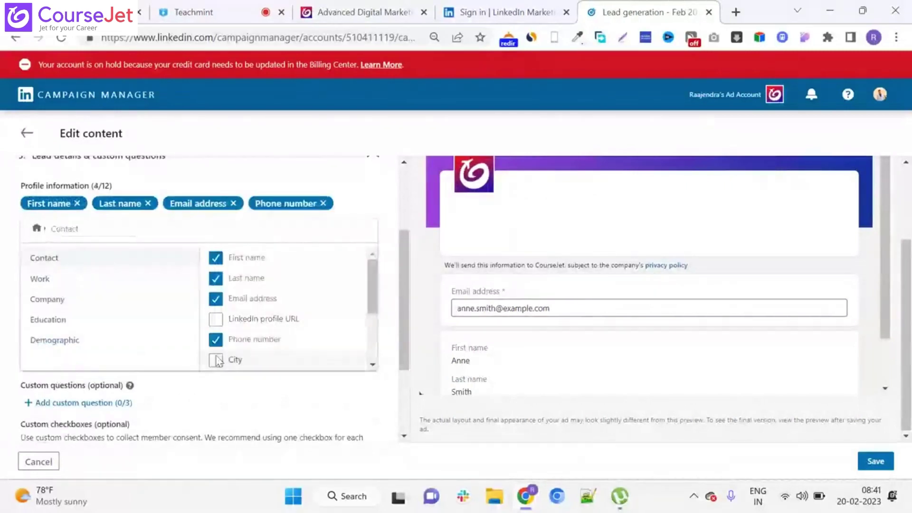
{"action": "left_click", "coordinate": [216, 360]}
{"action": "left_click", "coordinate": [216, 338]}
Step: Add the company field Industry and the education field Degree to the form's profile information
{"action": "left_click", "coordinate": [47, 317]}
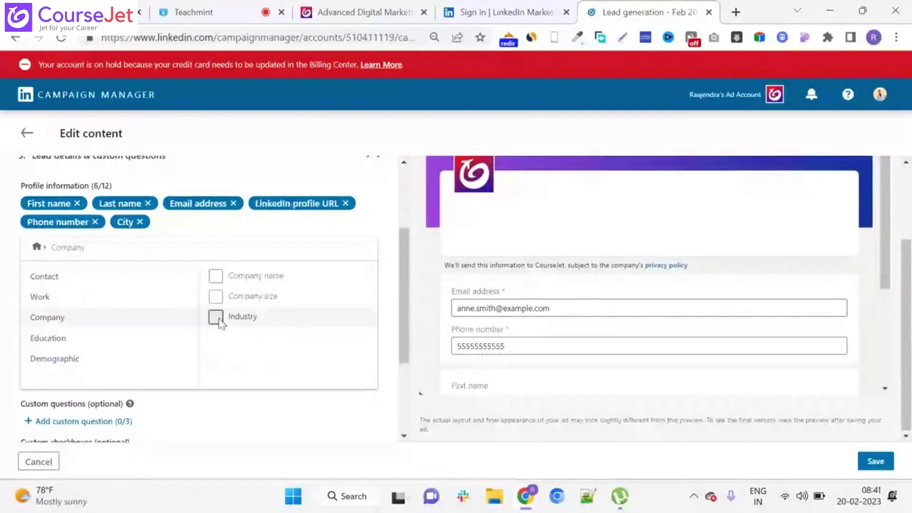
{"action": "left_click", "coordinate": [216, 317]}
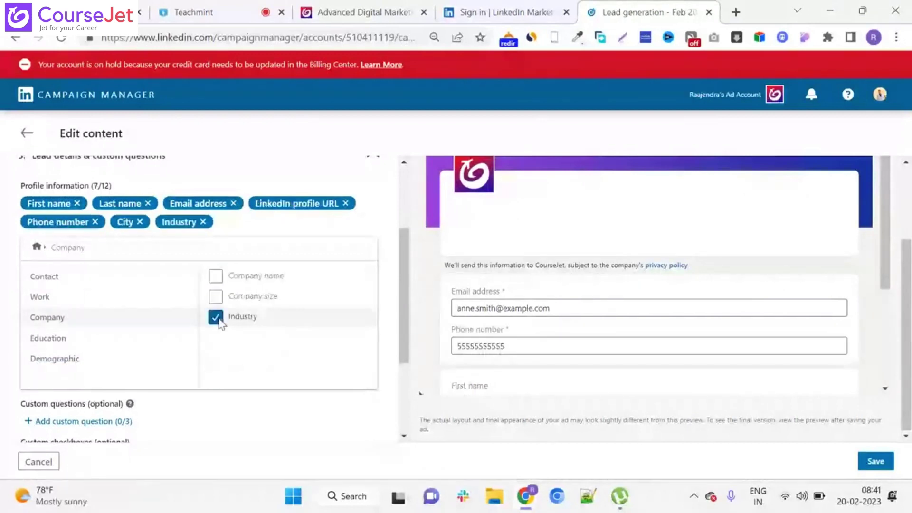
{"action": "left_click", "coordinate": [65, 336]}
{"action": "left_click", "coordinate": [222, 277]}
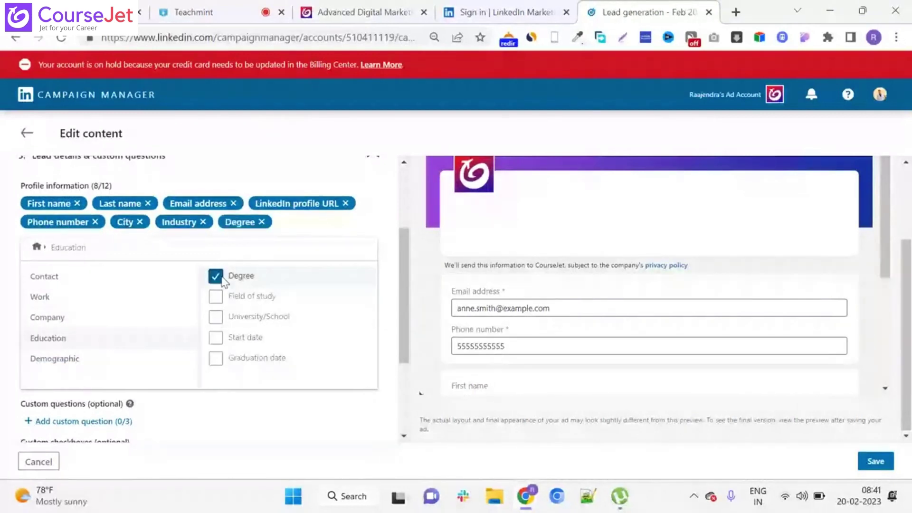
Step: Review the demographic option, updated form preview, custom questions and checkboxes, and the confirmation message and landing page fields
{"action": "scroll", "coordinate": [90, 280], "scroll_direction": "down", "scroll_amount": 2}
{"action": "left_click", "coordinate": [89, 264]}
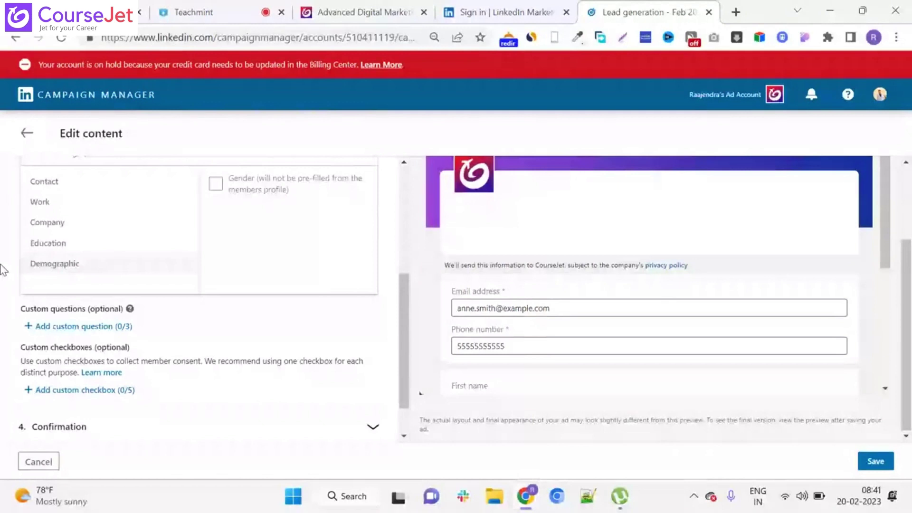
{"action": "scroll", "coordinate": [522, 291], "scroll_direction": "down", "scroll_amount": 5}
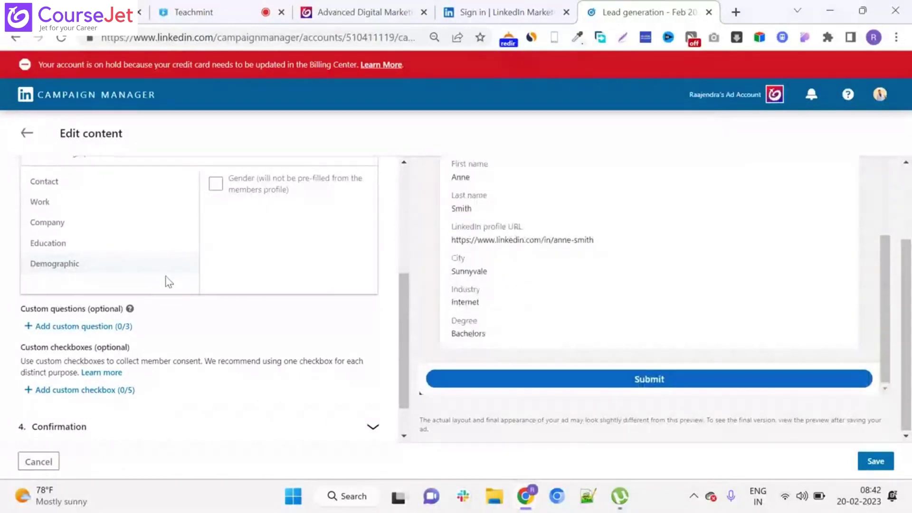
{"action": "scroll", "coordinate": [3, 303], "scroll_direction": "down", "scroll_amount": 1}
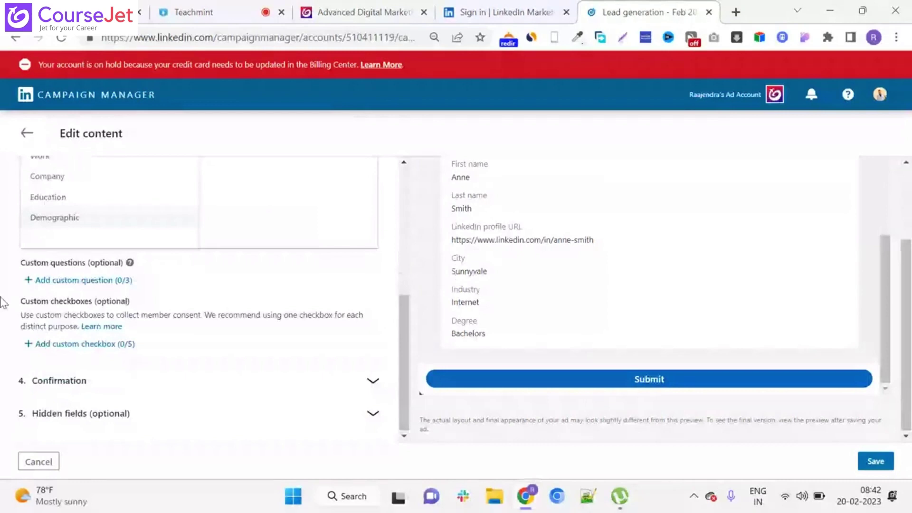
{"action": "left_click", "coordinate": [186, 381]}
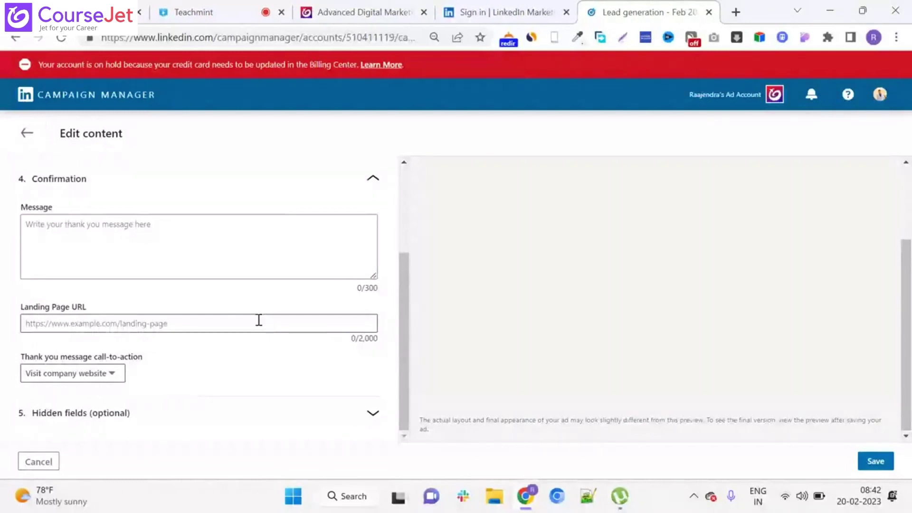
{"action": "scroll", "coordinate": [259, 319], "scroll_direction": "up", "scroll_amount": 1}
{"action": "scroll", "coordinate": [259, 320], "scroll_direction": "up", "scroll_amount": 2}
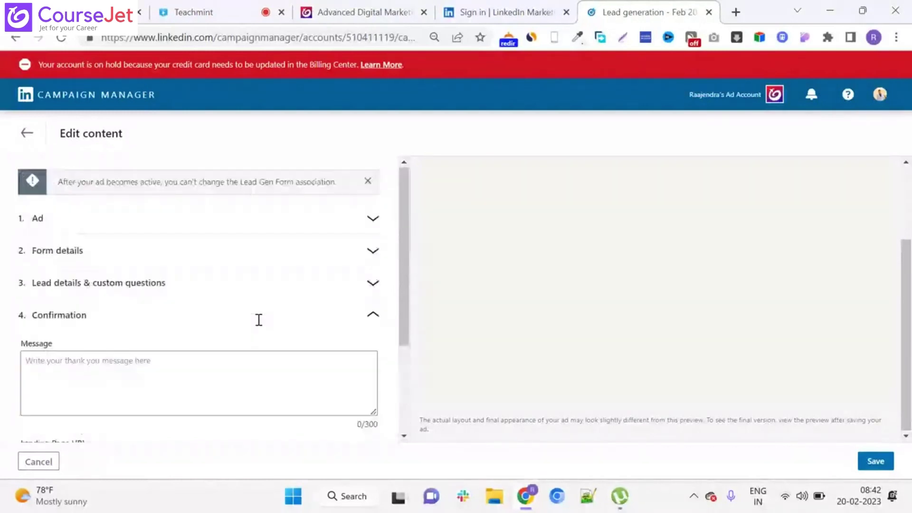
{"action": "scroll", "coordinate": [259, 320], "scroll_direction": "down", "scroll_amount": 3}
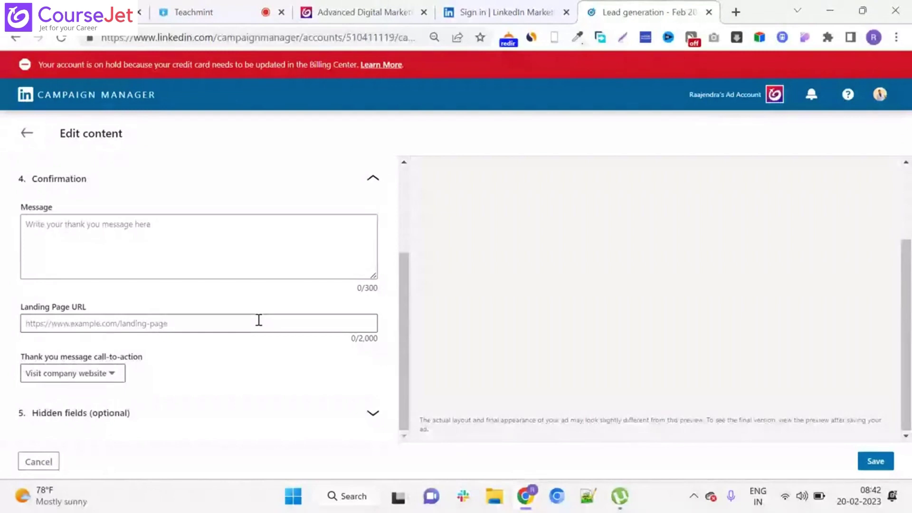
{"action": "scroll", "coordinate": [242, 209], "scroll_direction": "up", "scroll_amount": 3}
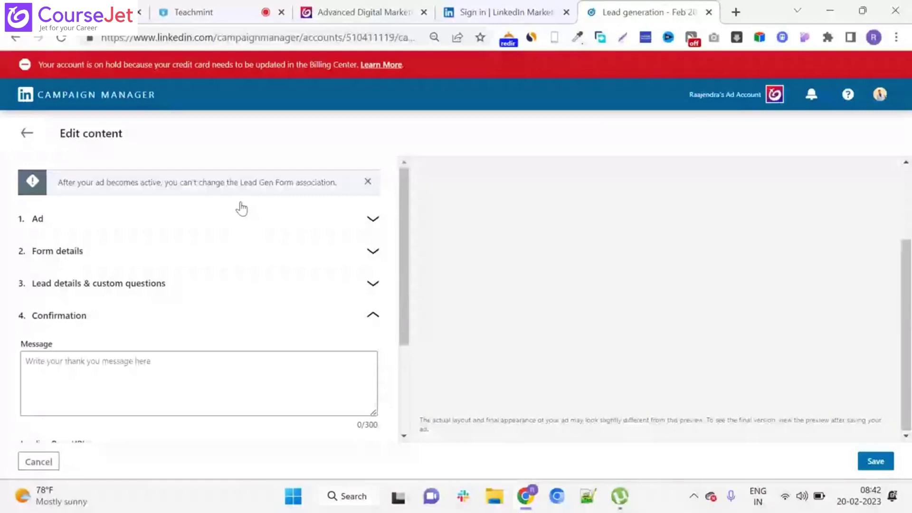
Step: Leave the ad's content editor, discarding the unsaved form changes, and return to the ads in this campaign
{"action": "left_click", "coordinate": [72, 221]}
{"action": "left_click", "coordinate": [45, 462]}
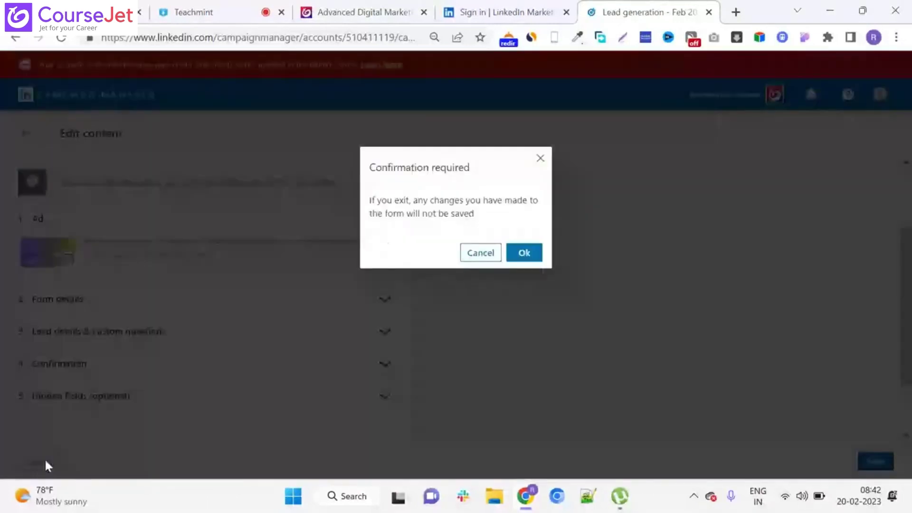
{"action": "left_click", "coordinate": [524, 253]}
{"action": "scroll", "coordinate": [162, 309], "scroll_direction": "down", "scroll_amount": 2}
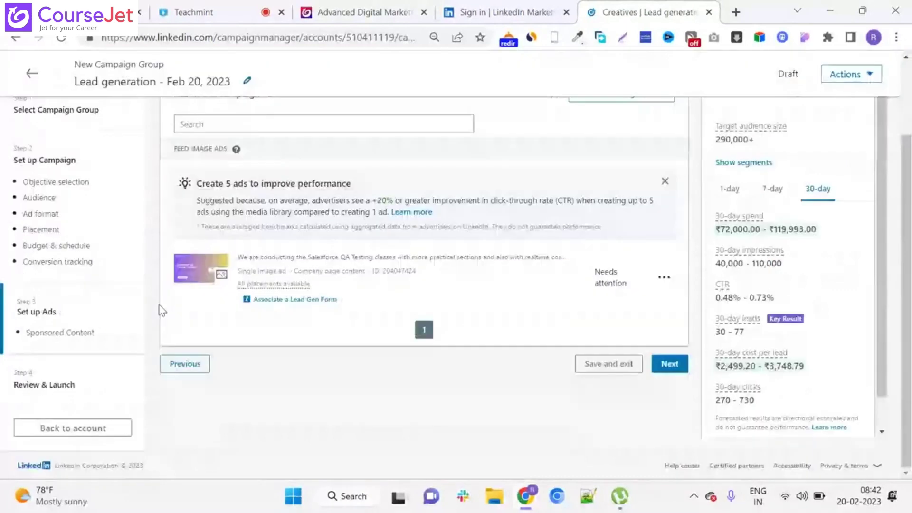
{"action": "scroll", "coordinate": [162, 304], "scroll_direction": "up", "scroll_amount": 2}
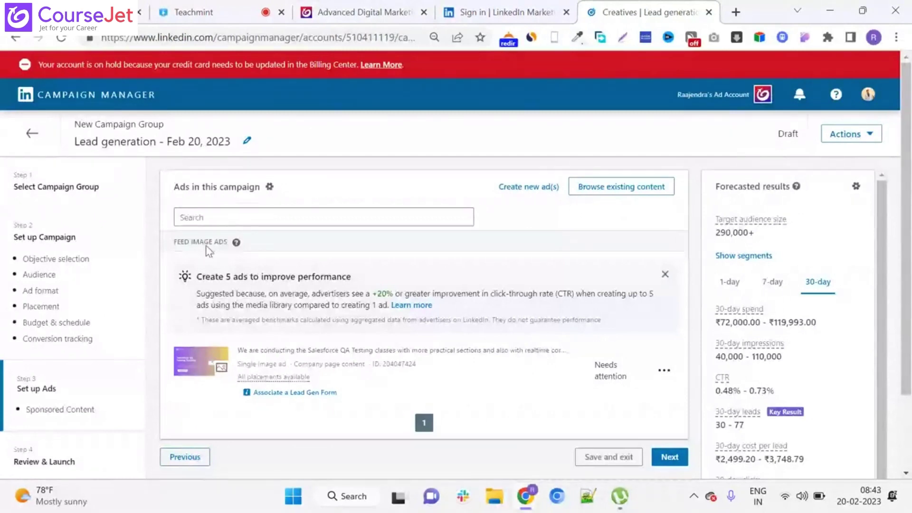
Step: Switch to the CourseJet digital marketing course page and look through the curriculum modules to the social media topics
{"action": "left_click", "coordinate": [403, 8]}
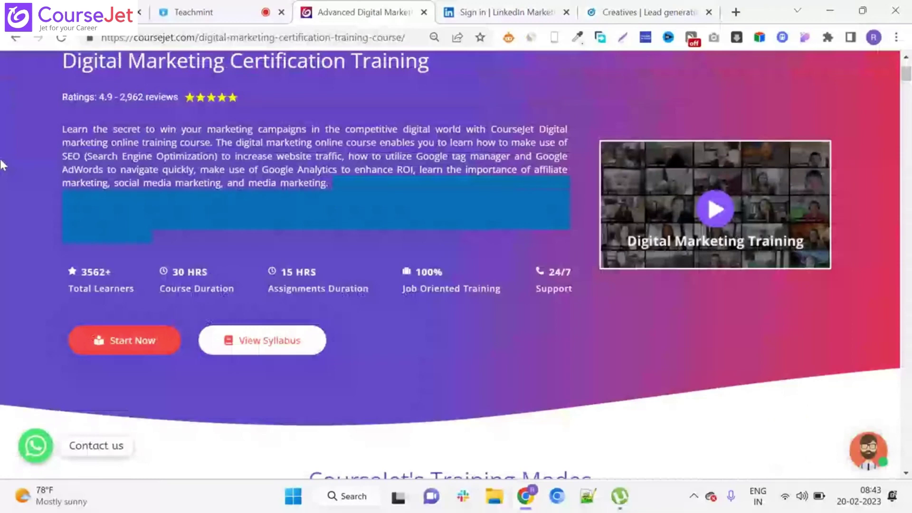
{"action": "scroll", "coordinate": [3, 164], "scroll_direction": "down", "scroll_amount": 10}
{"action": "scroll", "coordinate": [5, 190], "scroll_direction": "down", "scroll_amount": 7}
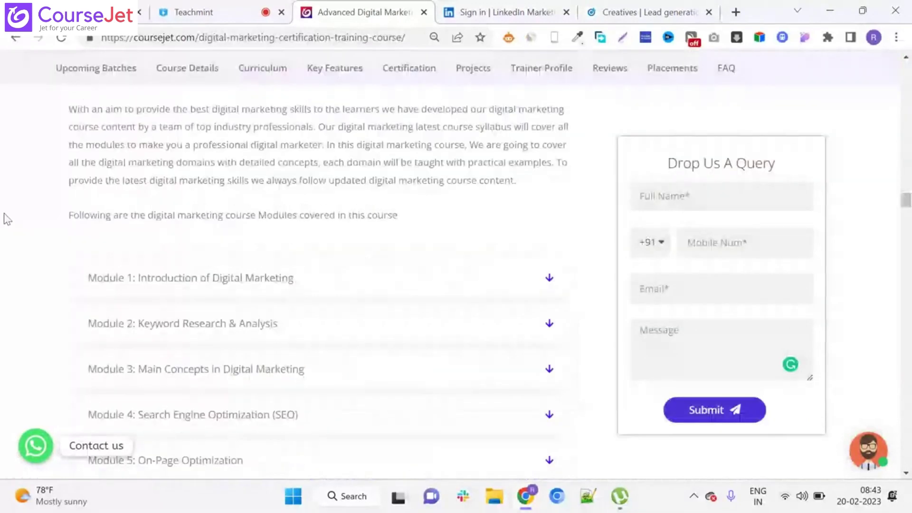
{"action": "scroll", "coordinate": [6, 204], "scroll_direction": "down", "scroll_amount": 8}
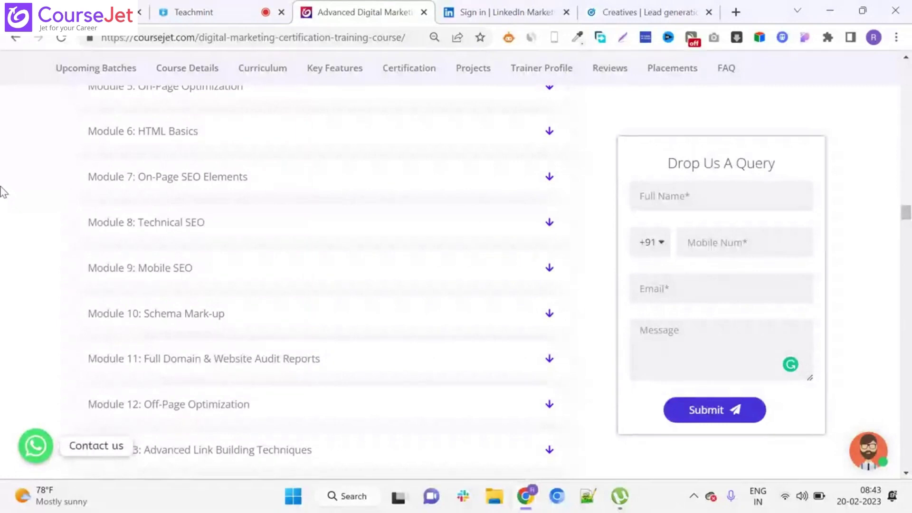
{"action": "scroll", "coordinate": [469, 420], "scroll_direction": "down", "scroll_amount": 2}
{"action": "scroll", "coordinate": [337, 268], "scroll_direction": "down", "scroll_amount": 8}
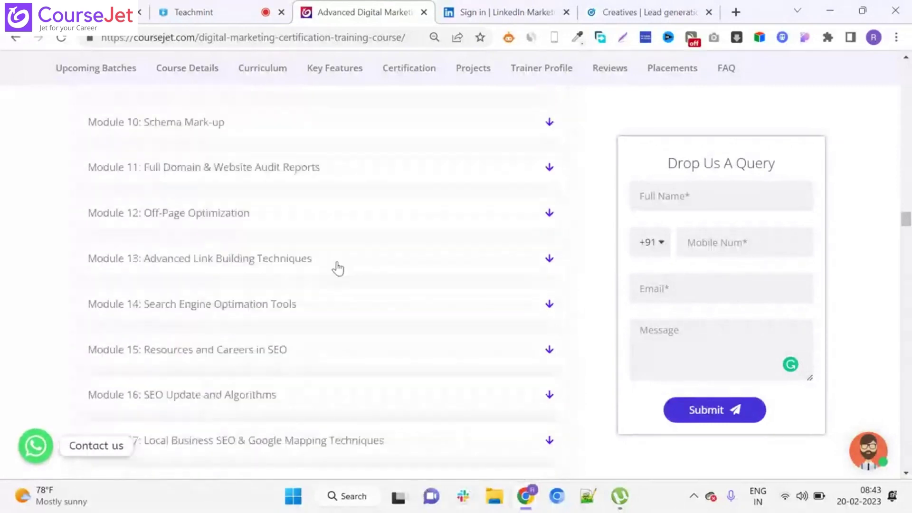
{"action": "scroll", "coordinate": [336, 268], "scroll_direction": "down", "scroll_amount": 9}
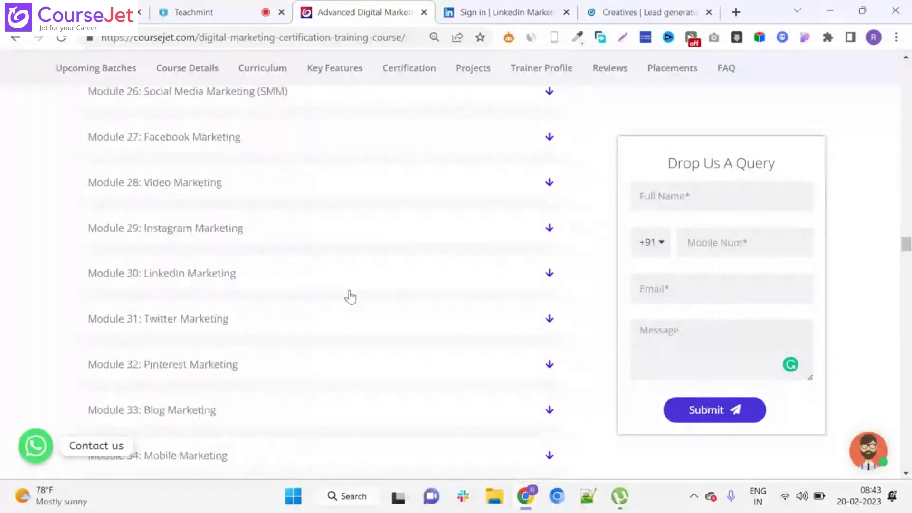